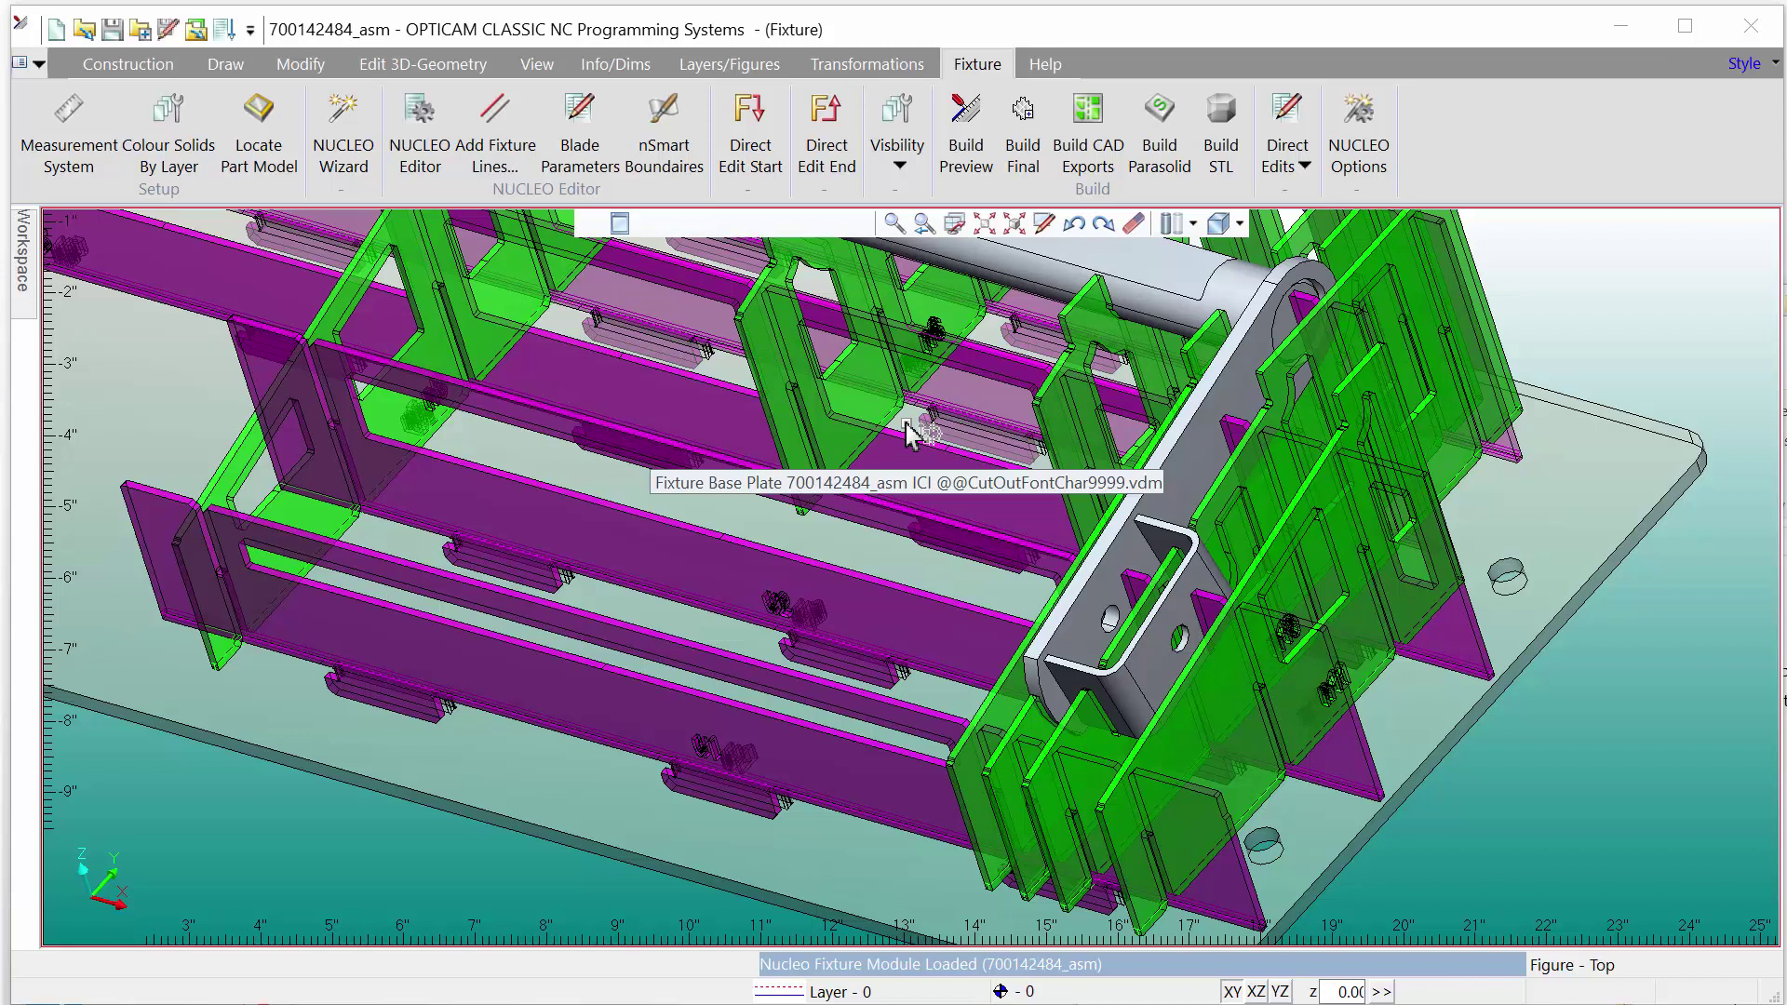
Step: Convert the edge of the round hole in the bracket's outer flange into a wire body and highlight it in the geometry list
left_click(308, 65)
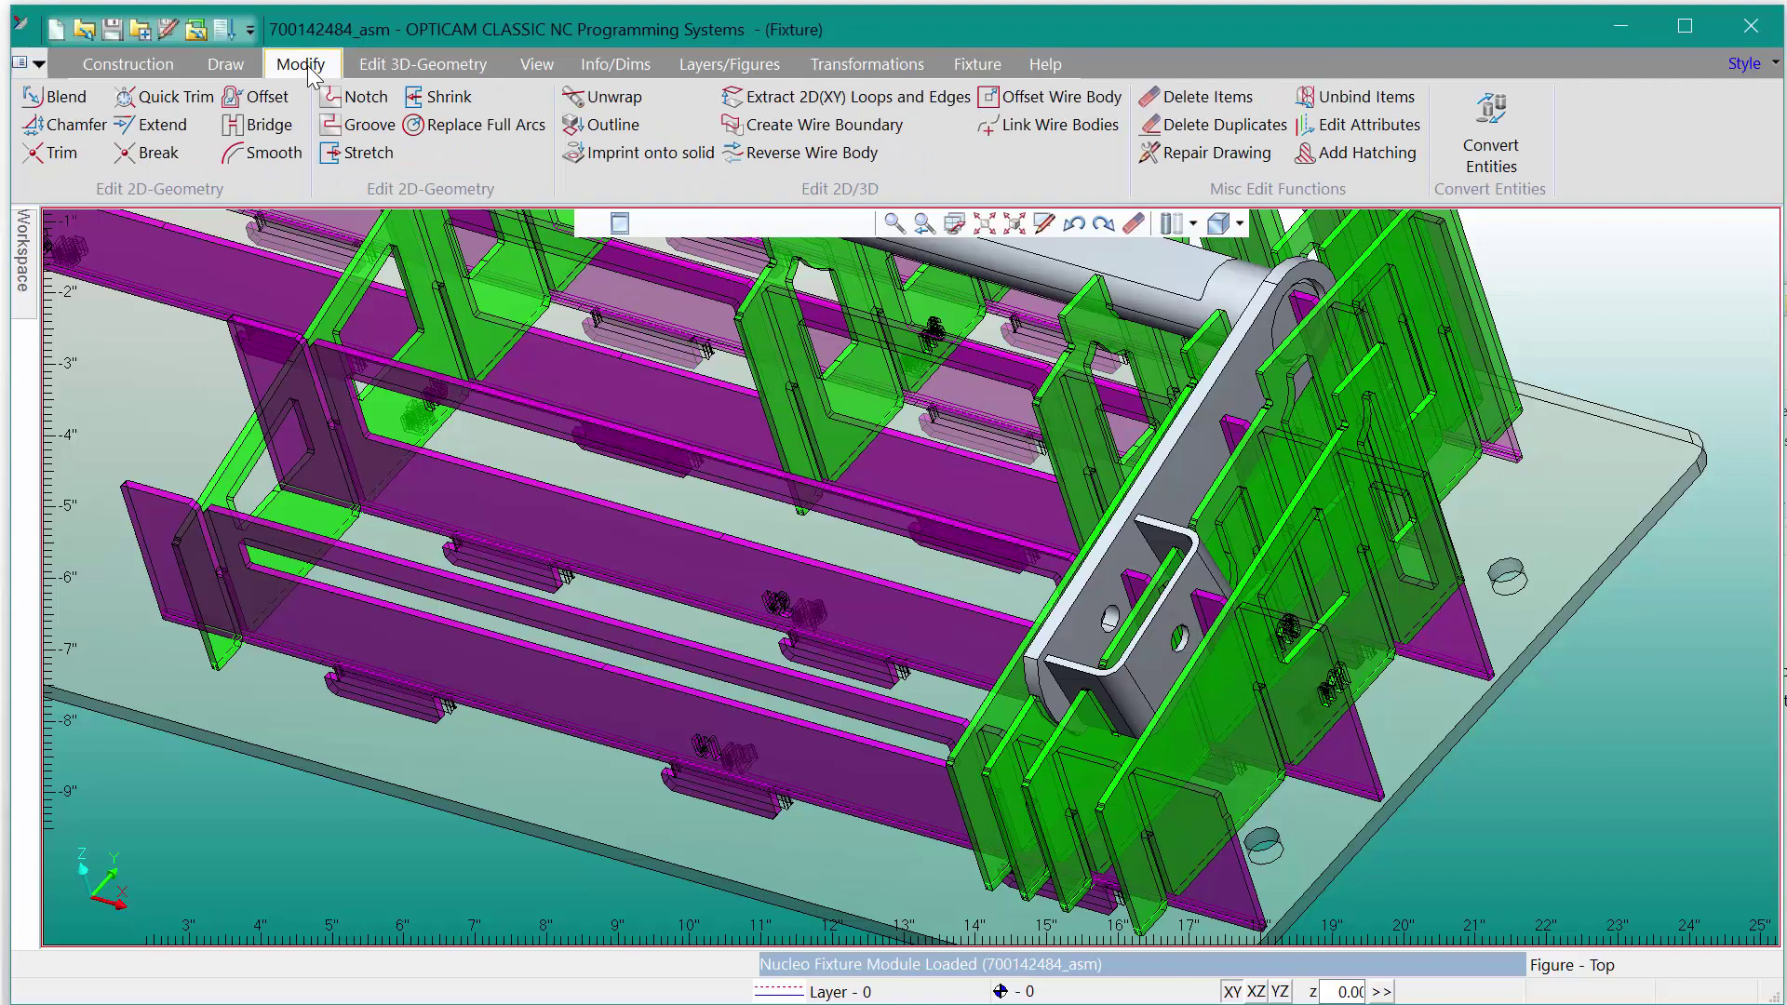
left_click(1506, 156)
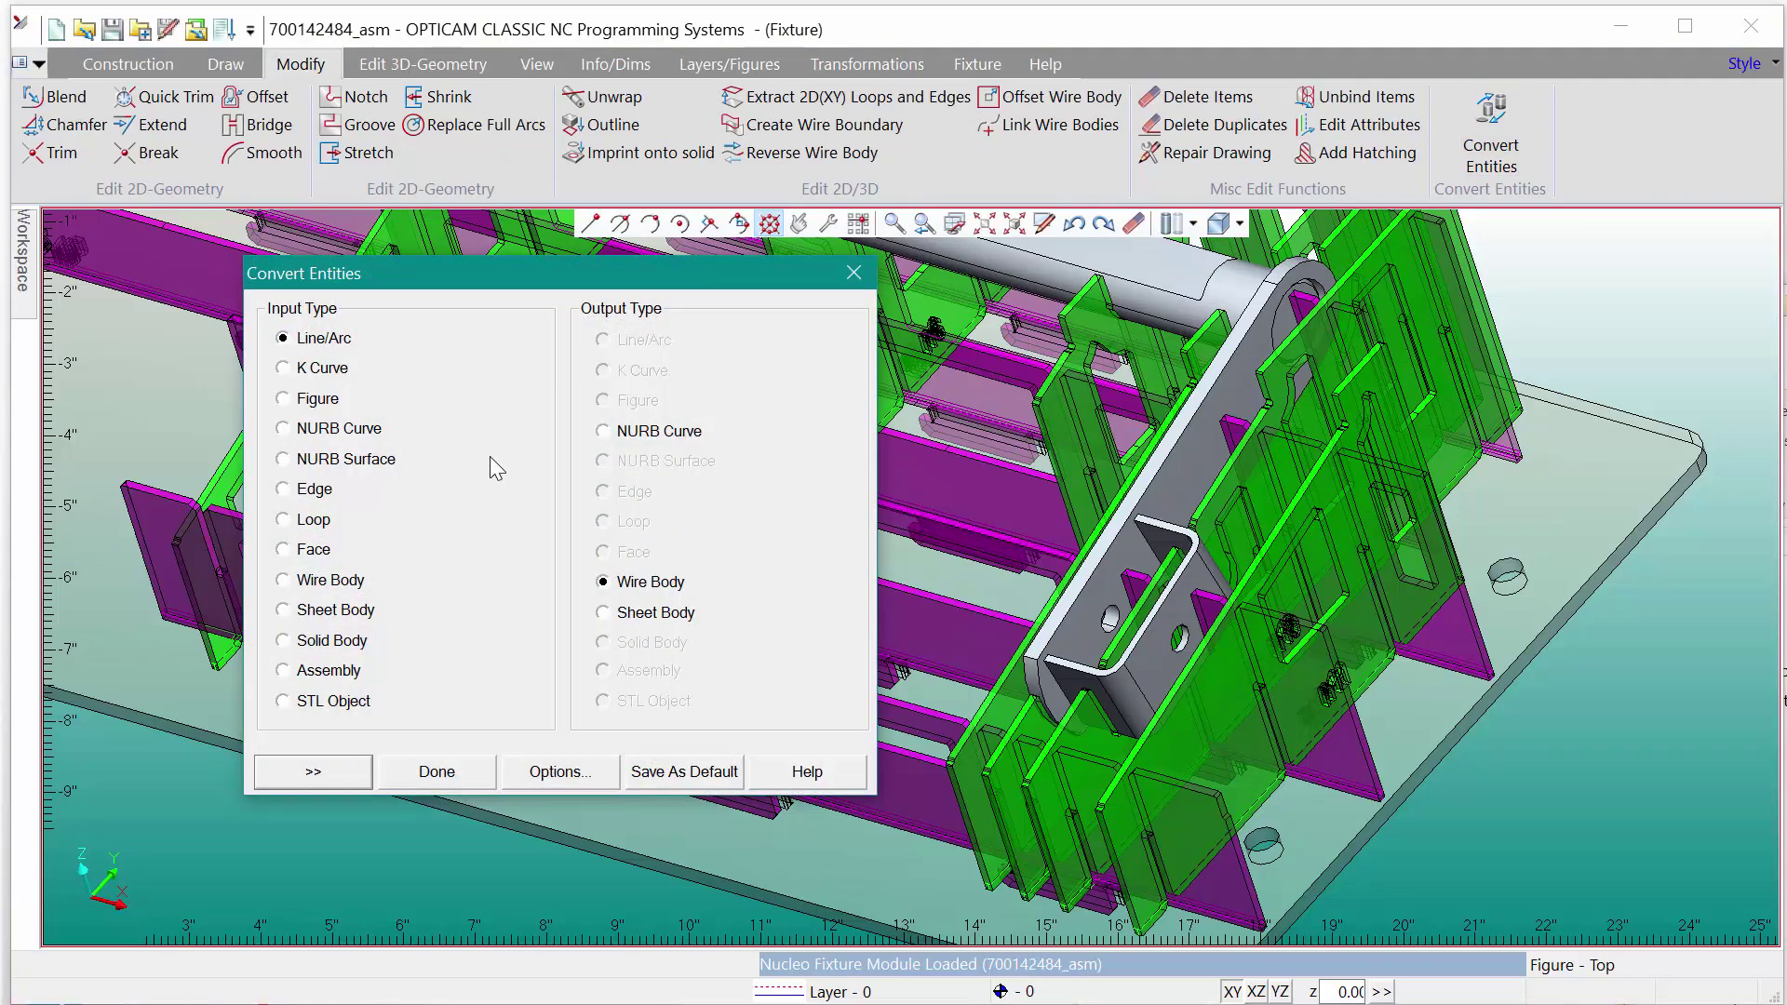
left_click(310, 491)
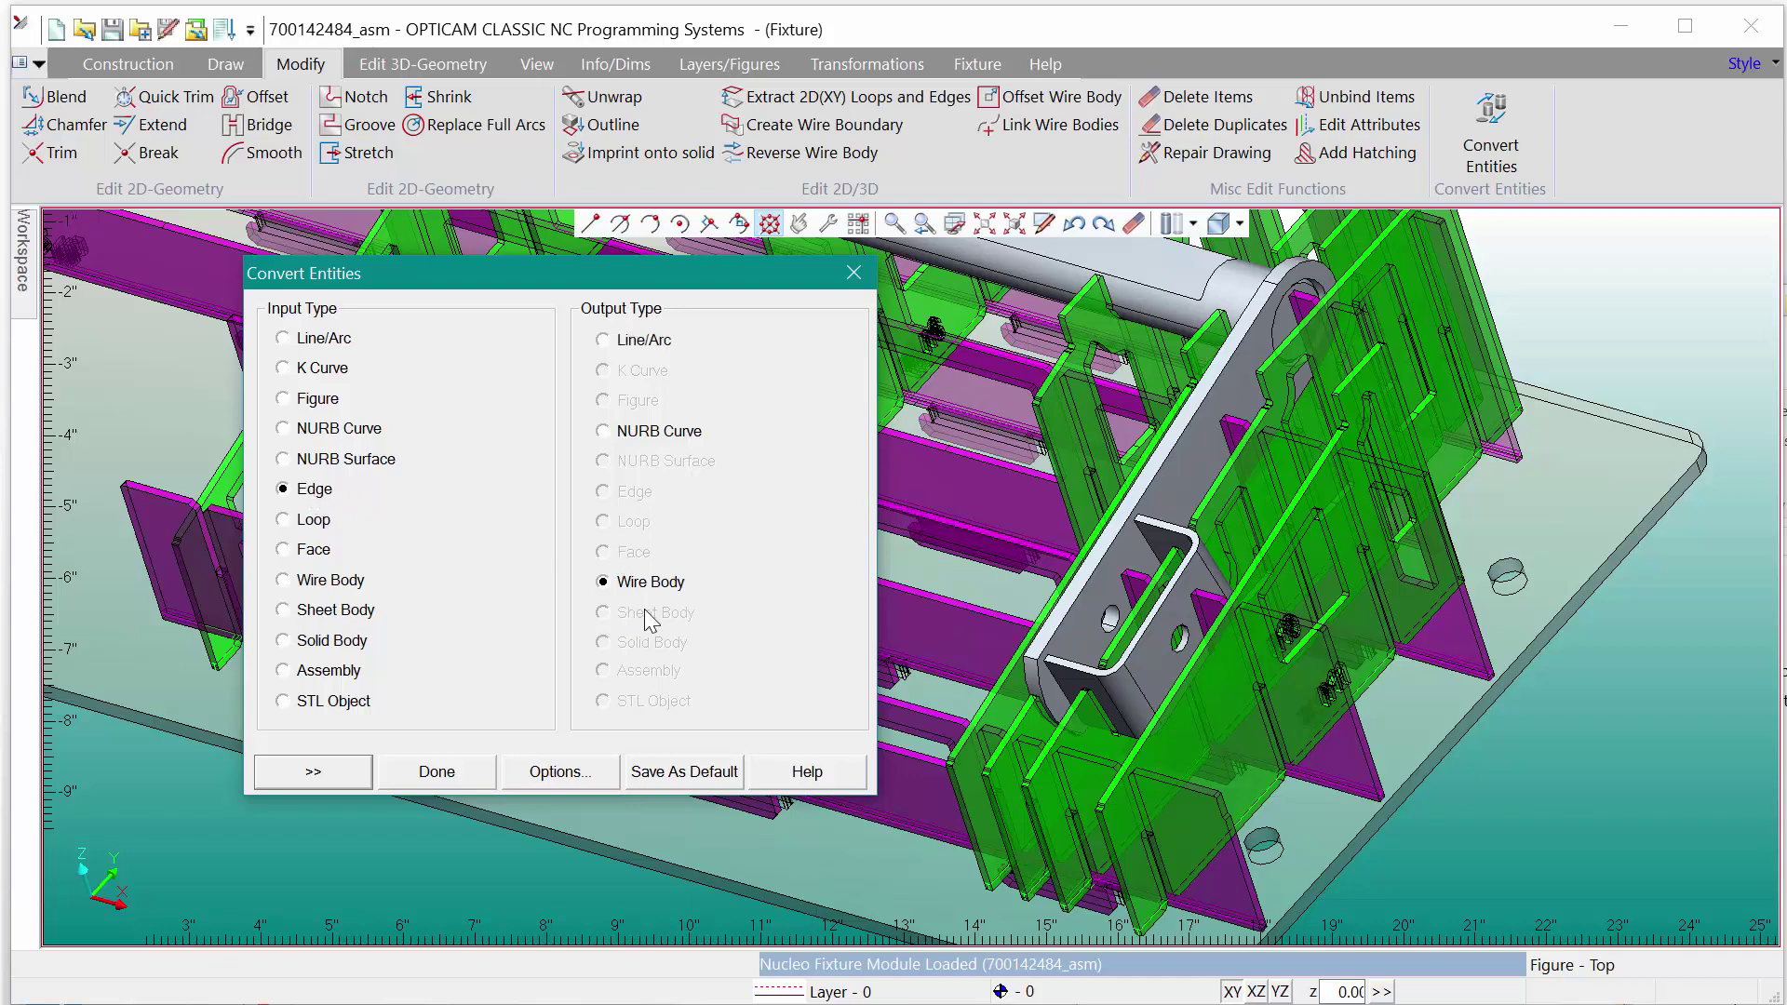
left_click(311, 776)
scroll(1075, 619, "up", 3)
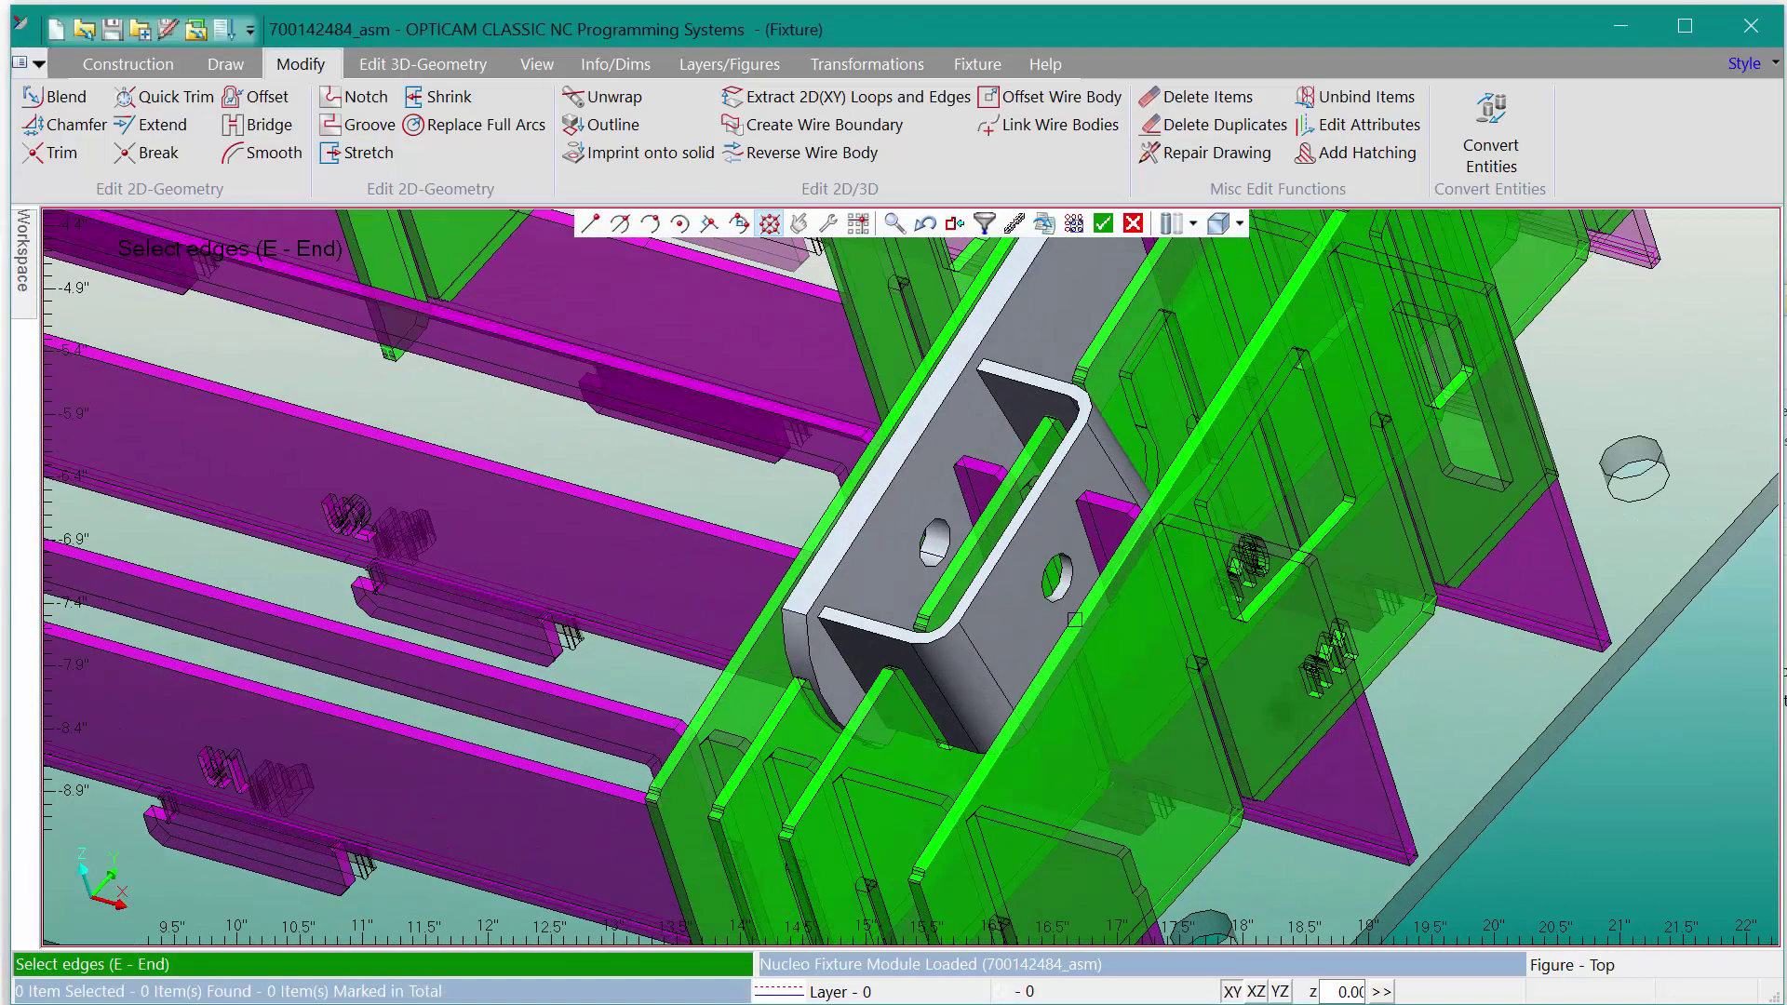
scroll(1075, 619, "up", 3)
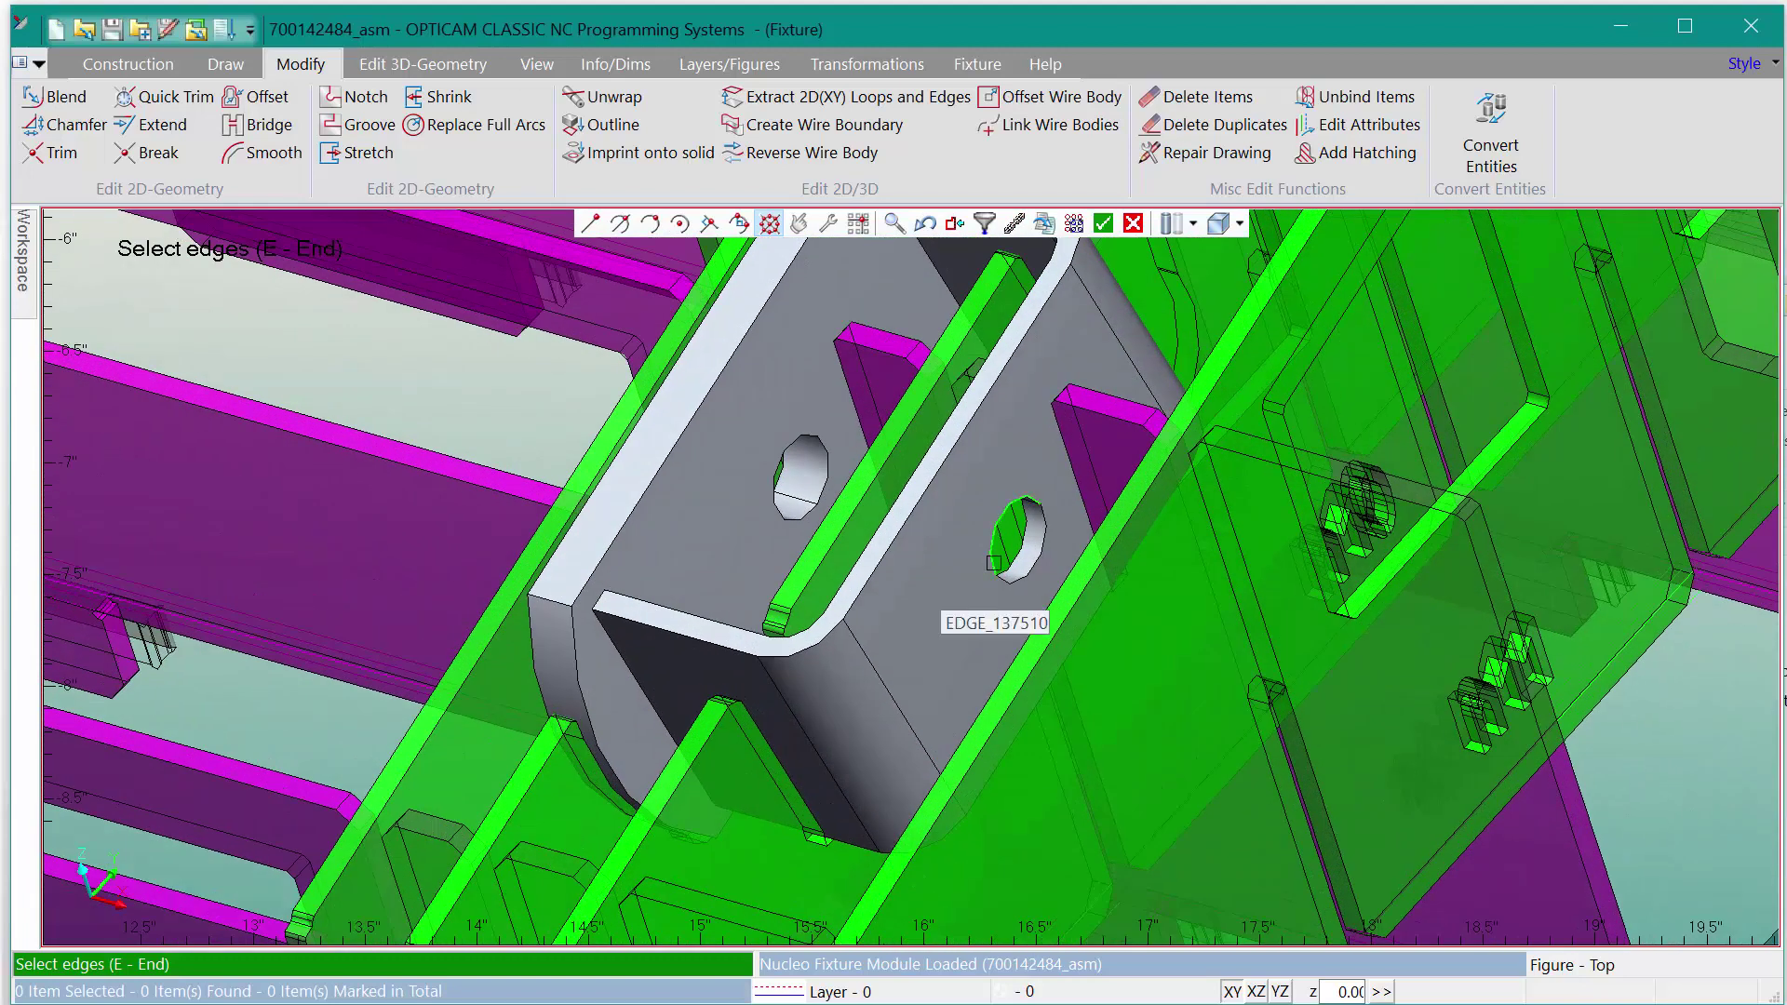
left_click(1014, 585)
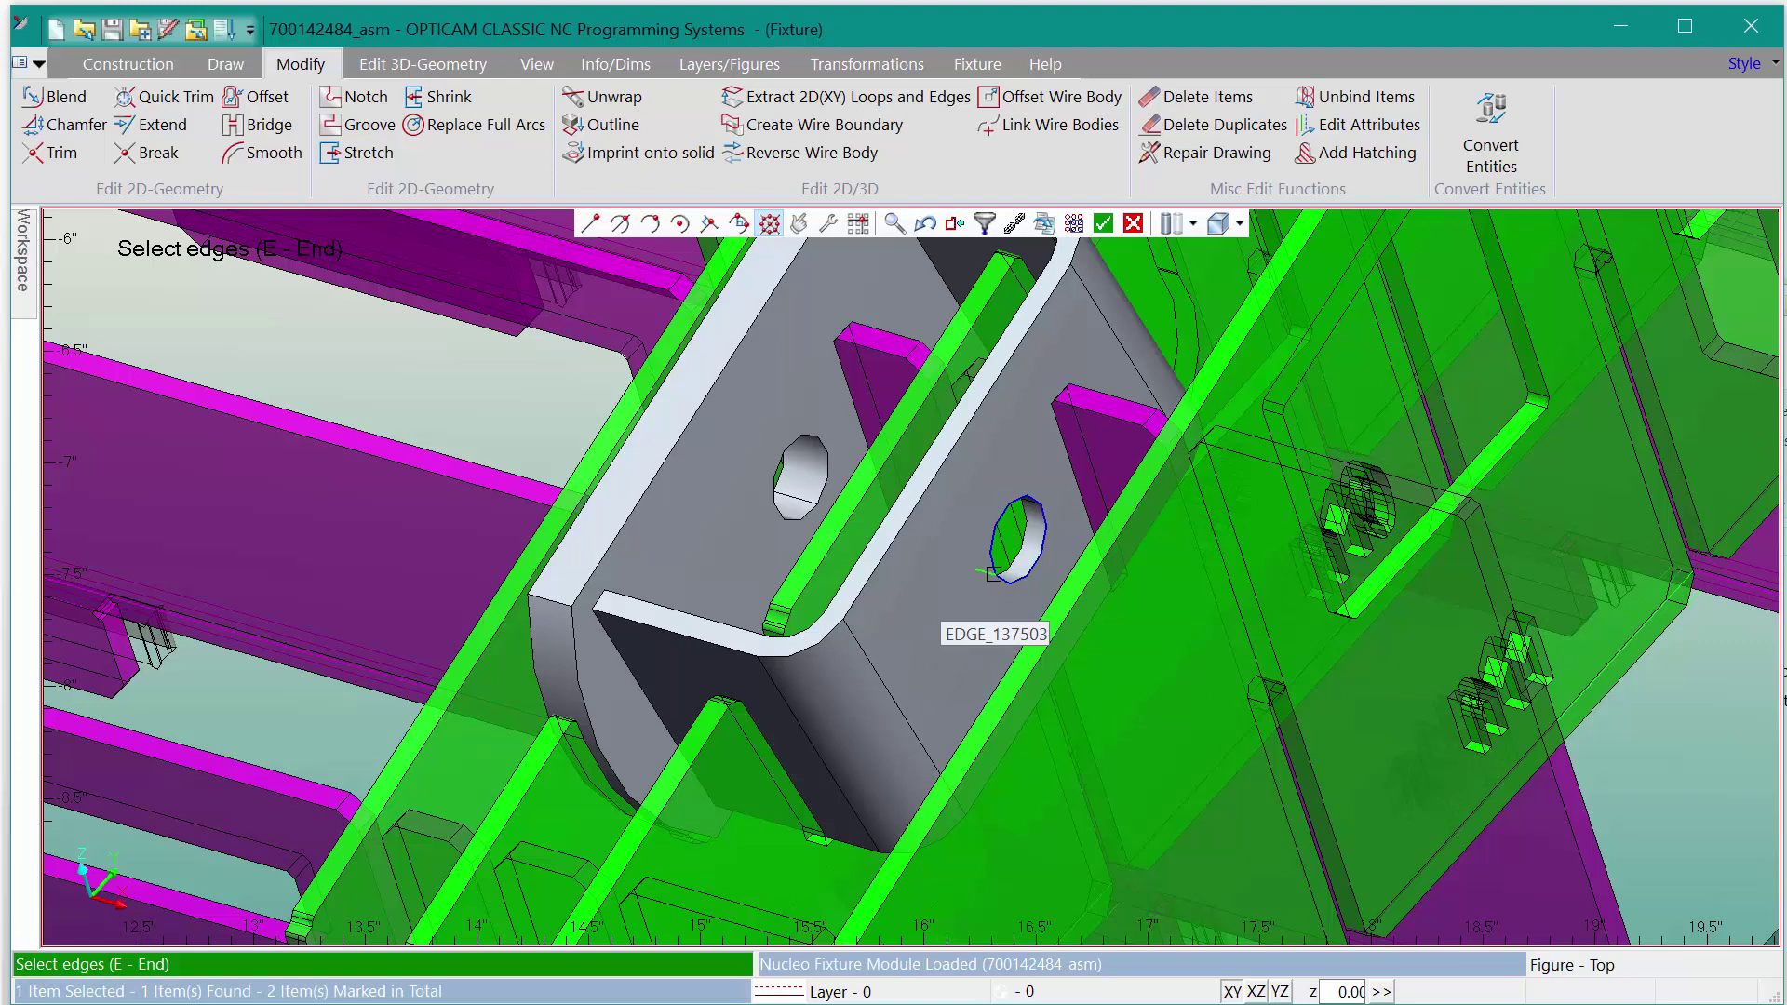
key("Return")
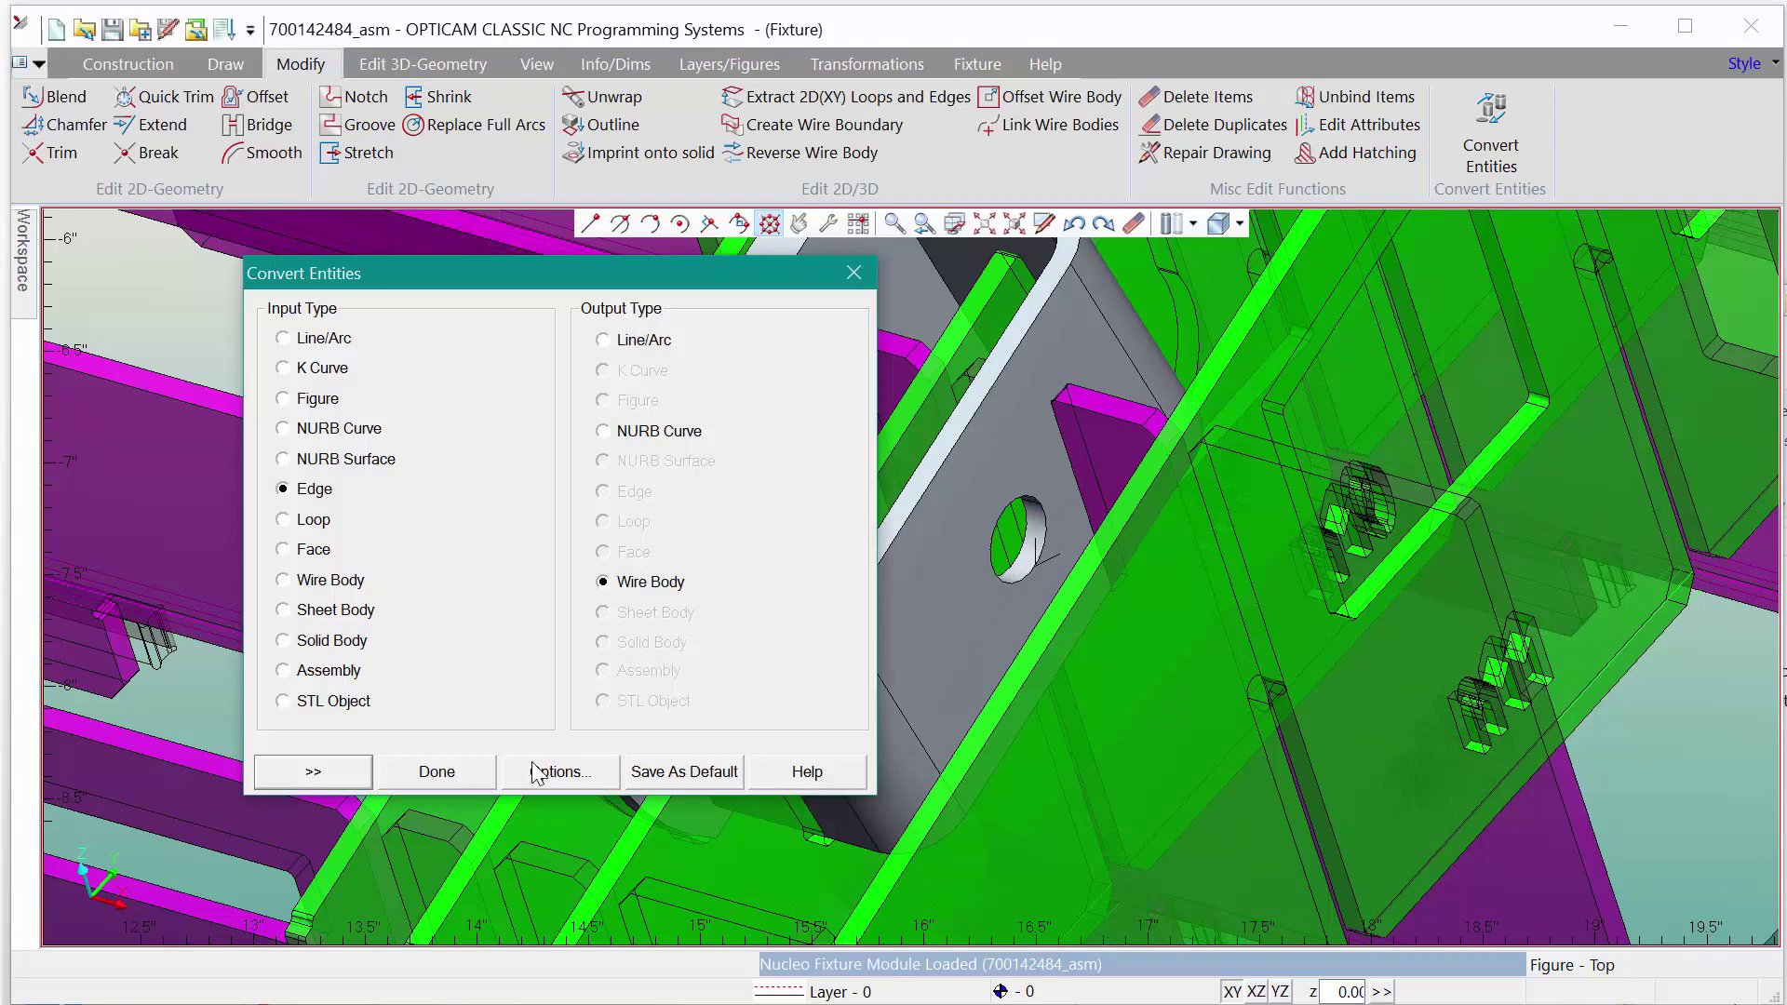
left_click(455, 773)
left_click(28, 250)
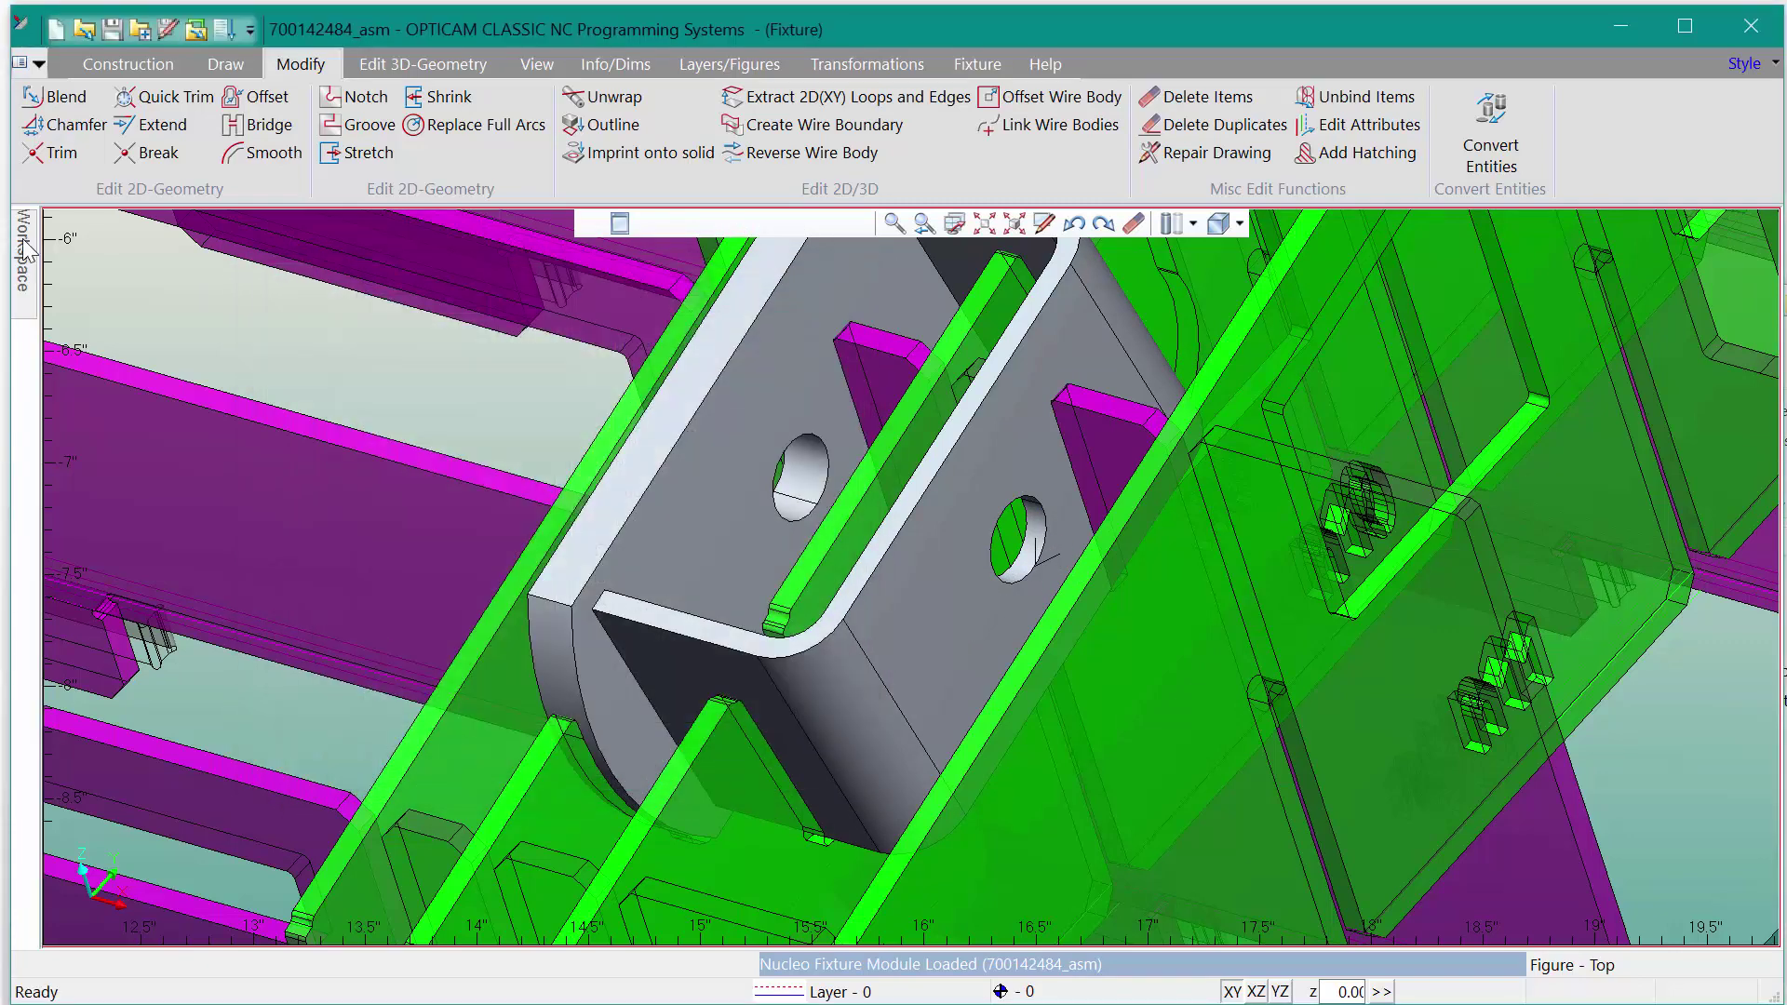
left_click(139, 855)
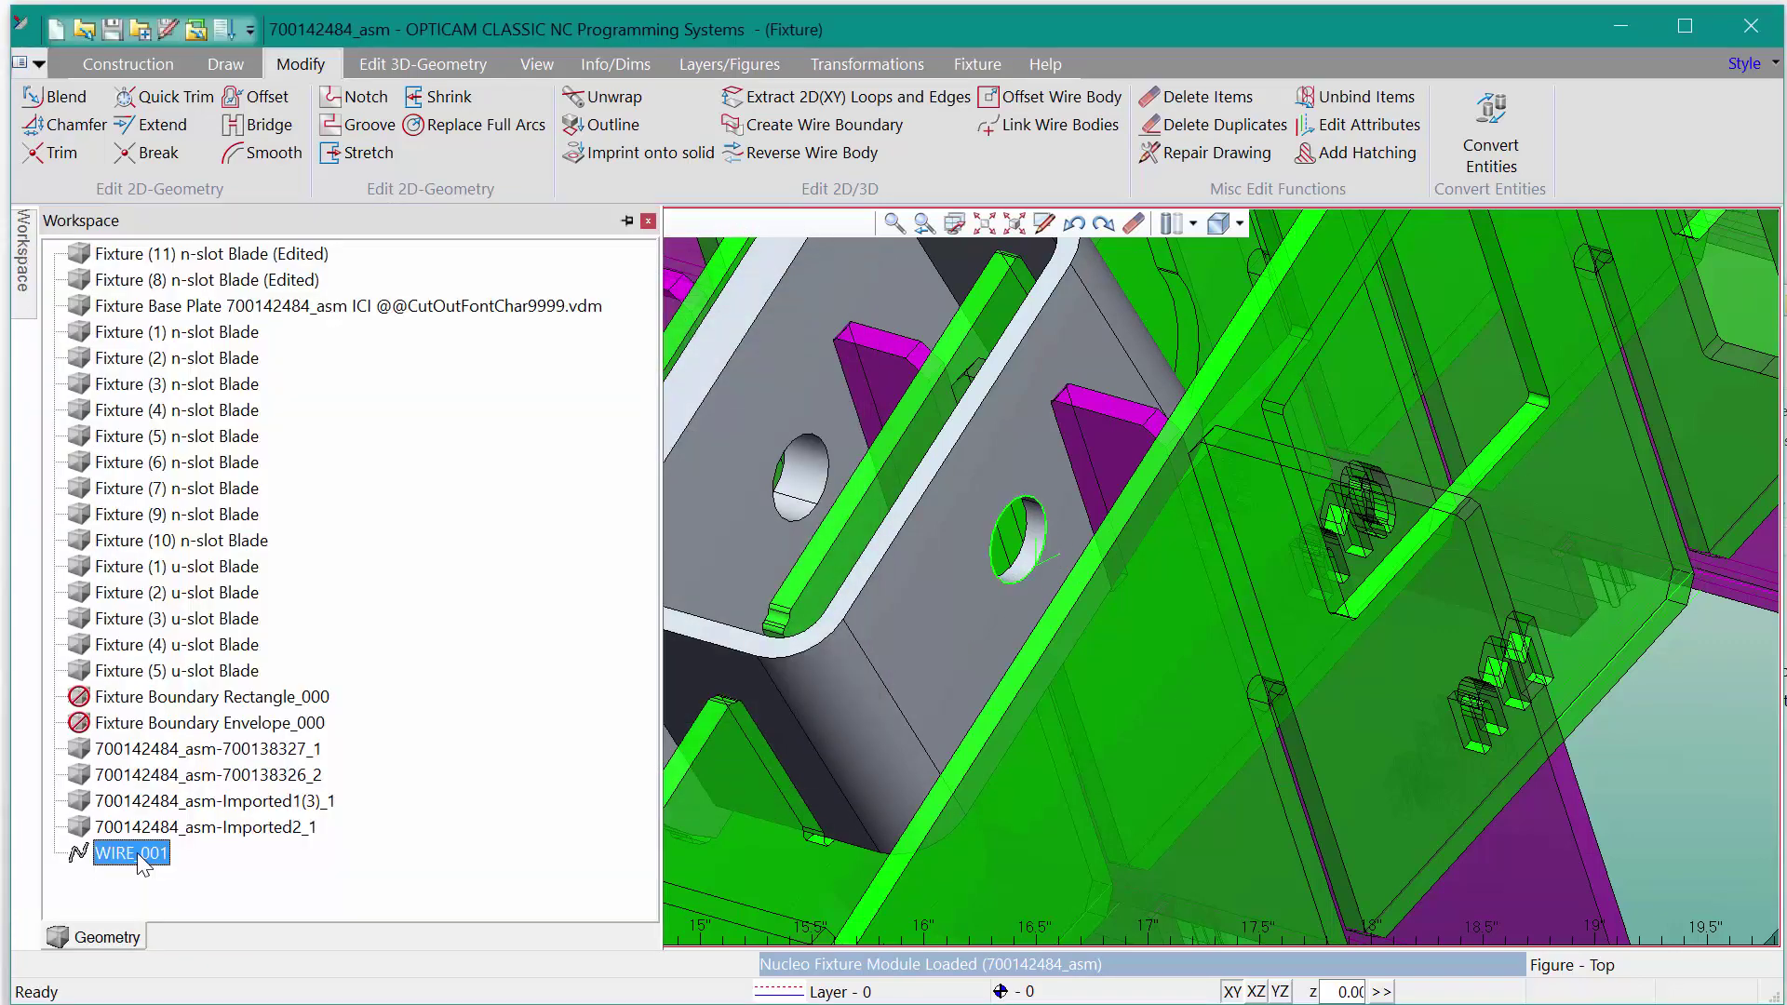
left_click(912, 410)
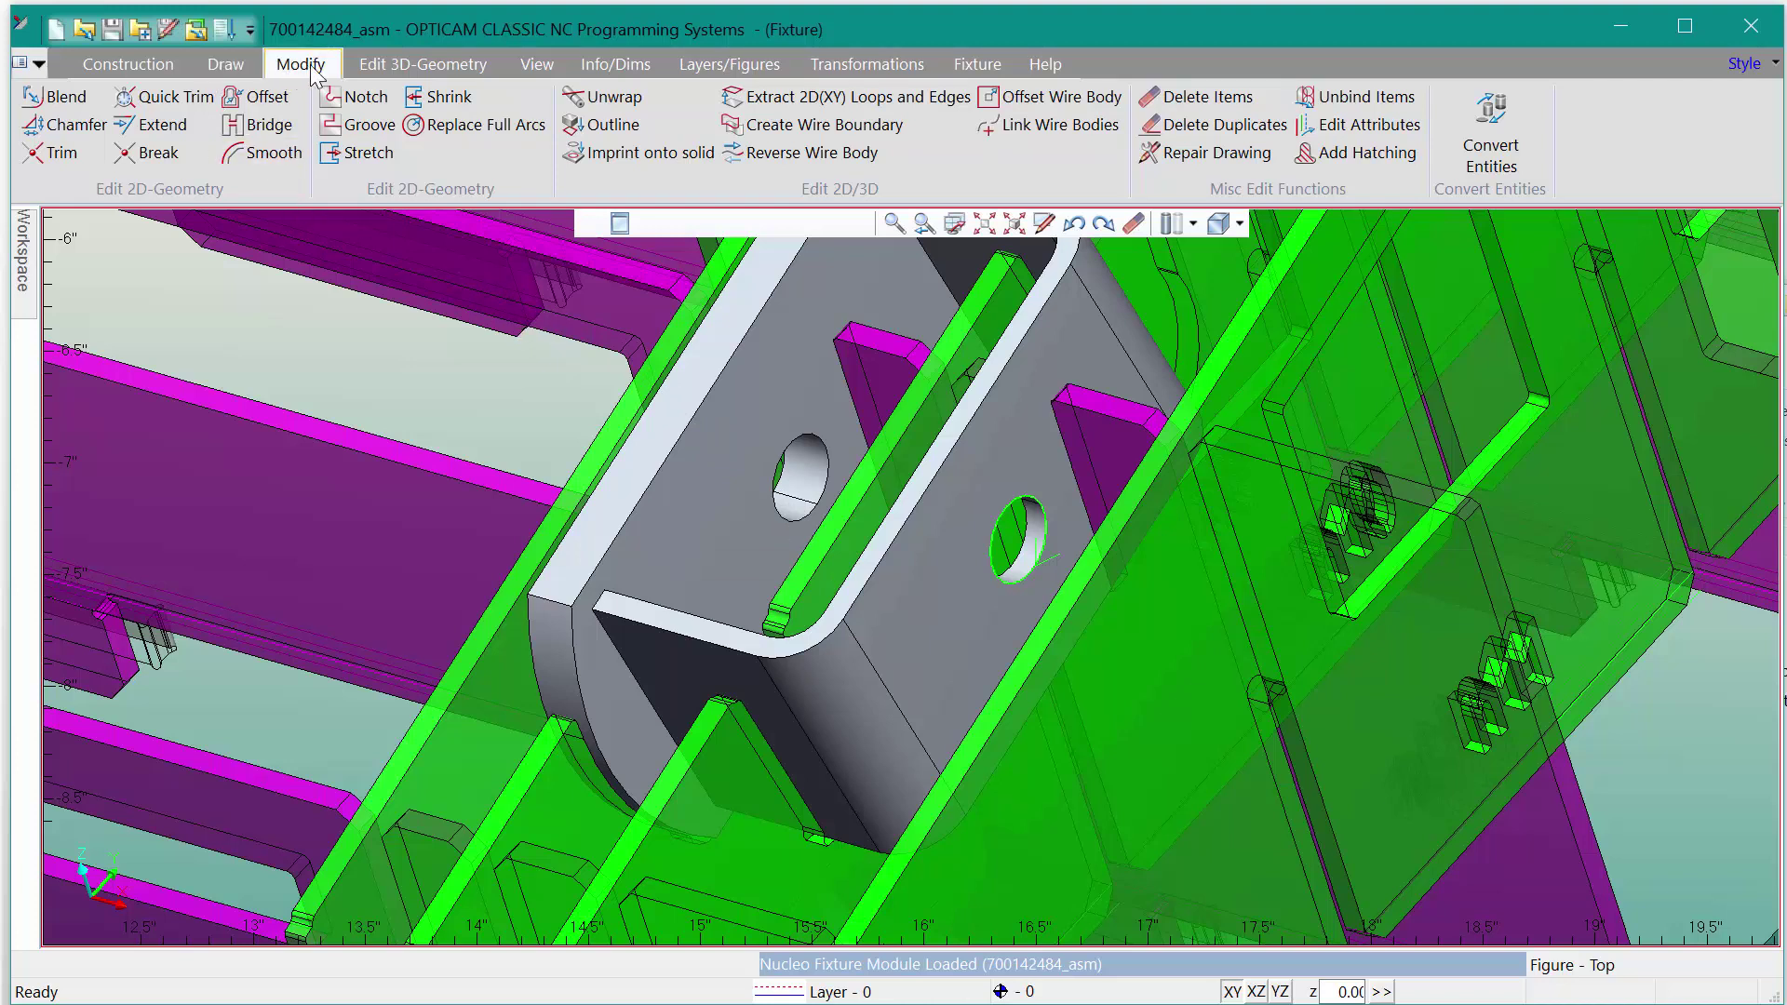
Step: Convert the wire body around the bracket hole into a sheet body
left_click(1490, 129)
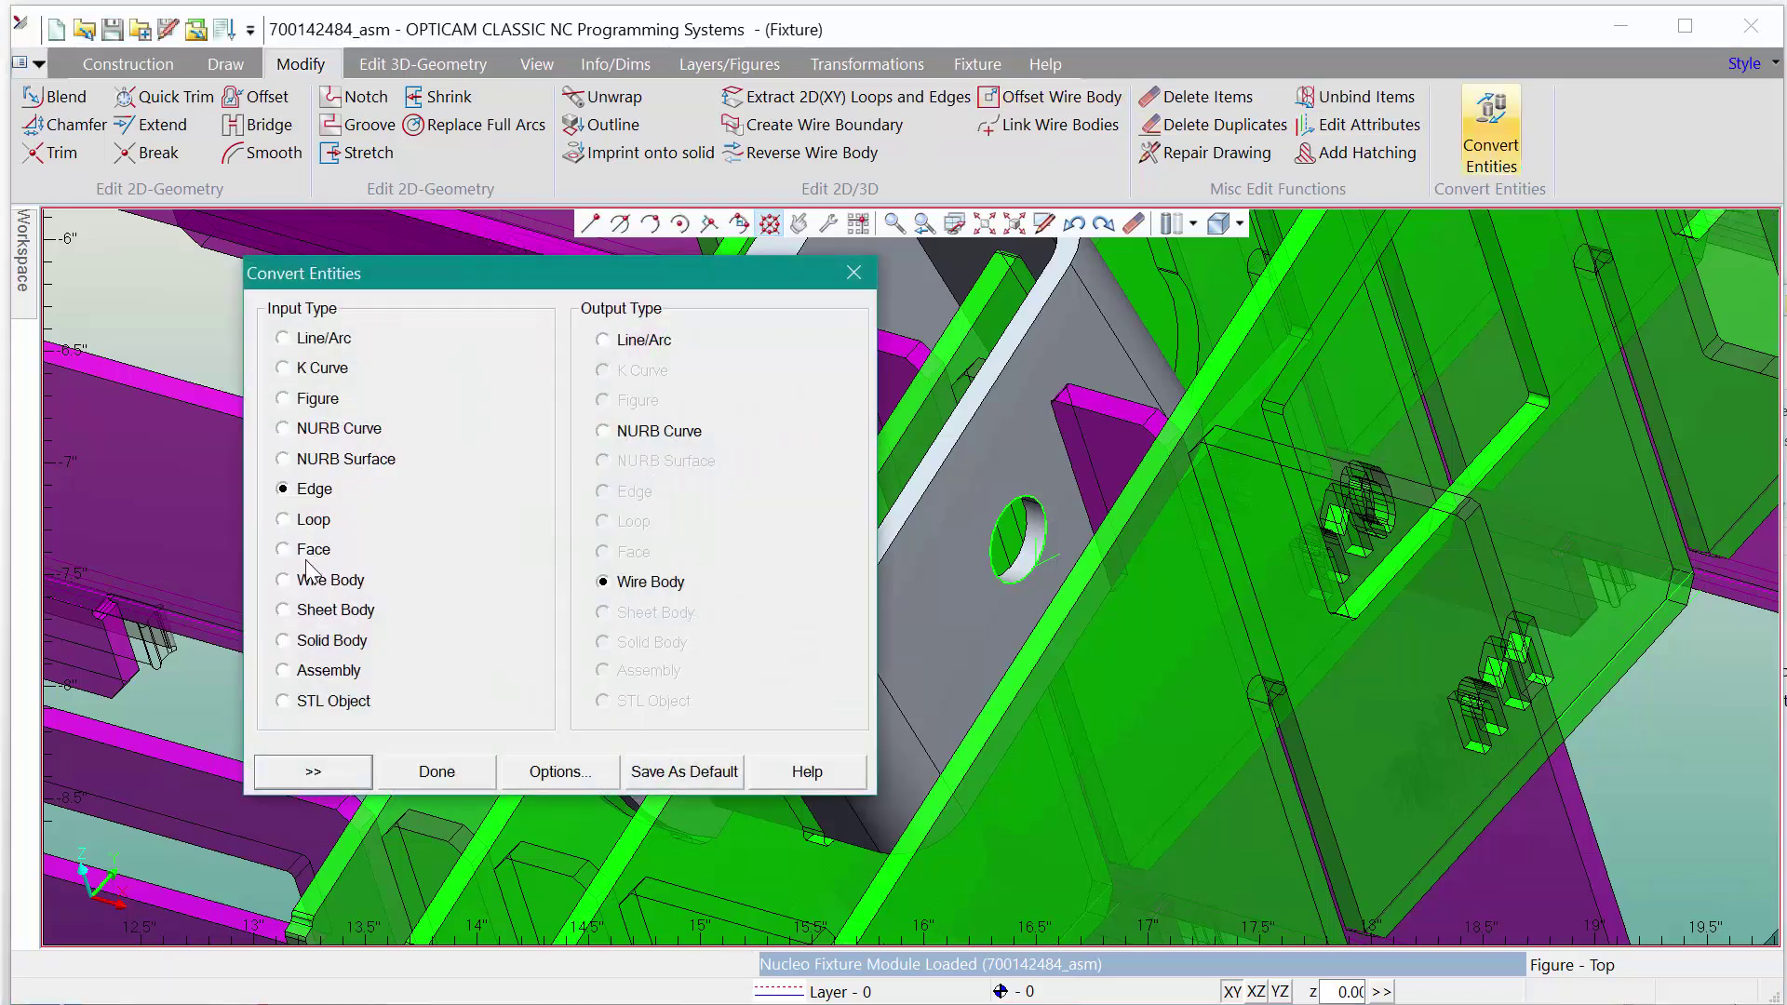
left_click(321, 584)
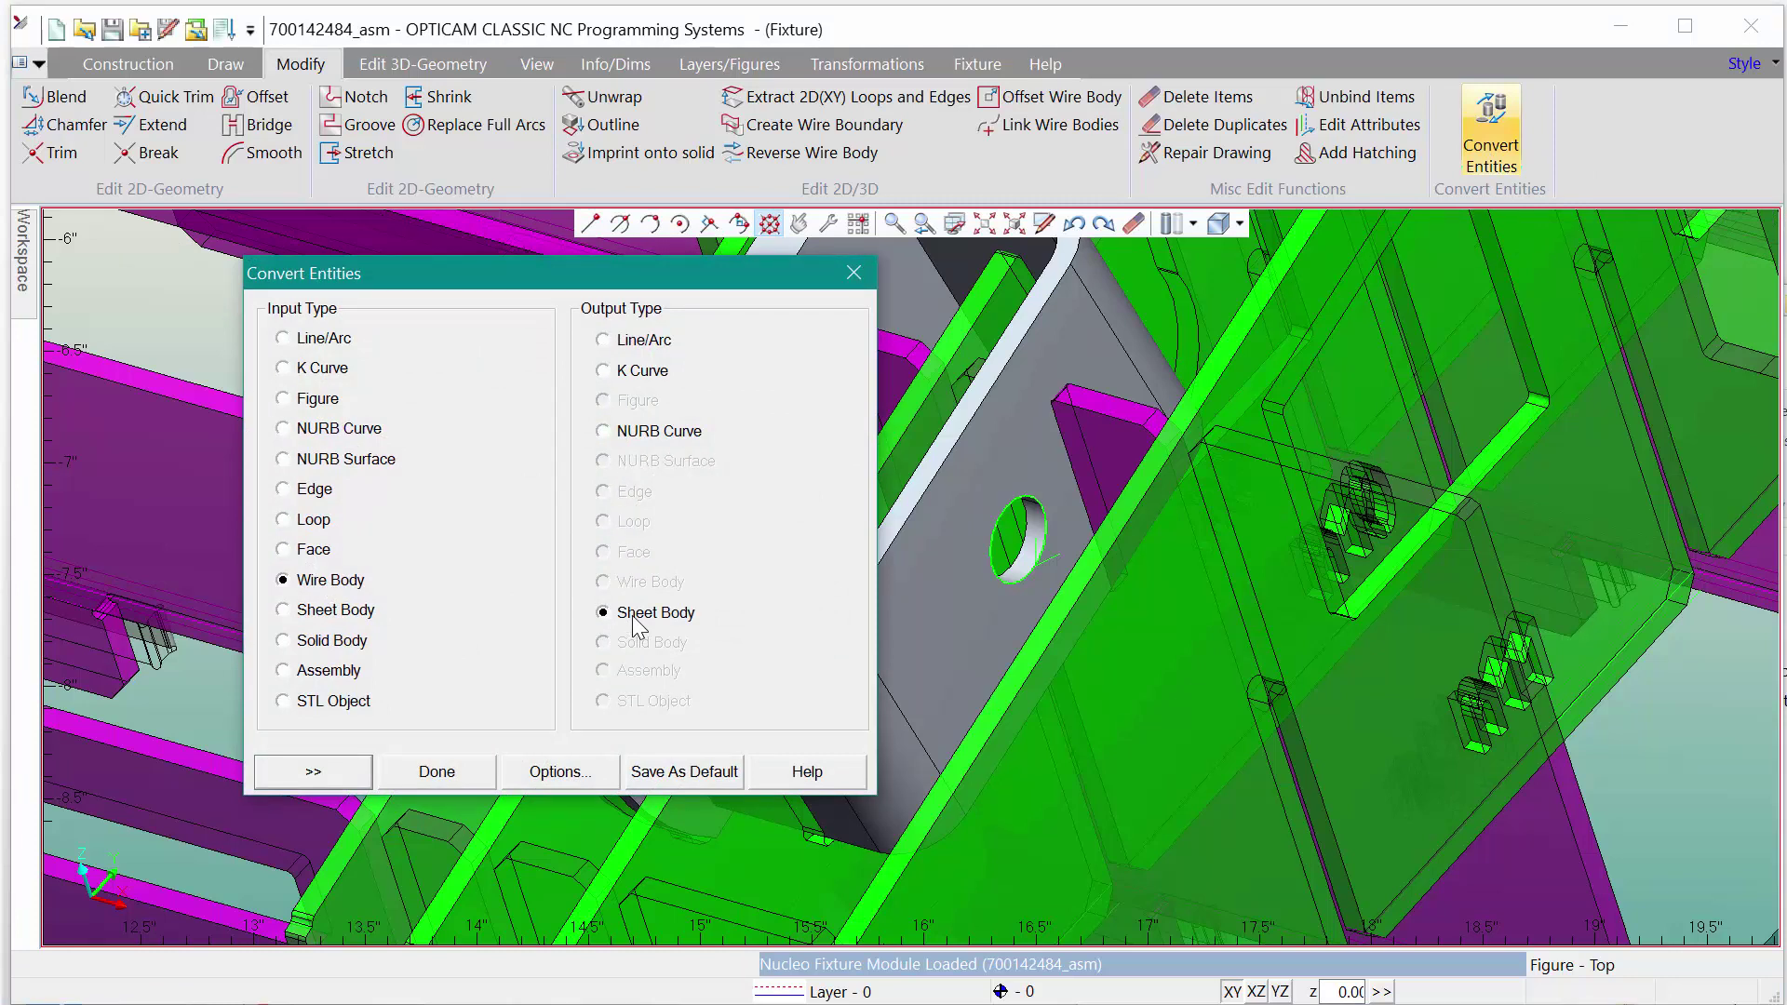
left_click(342, 769)
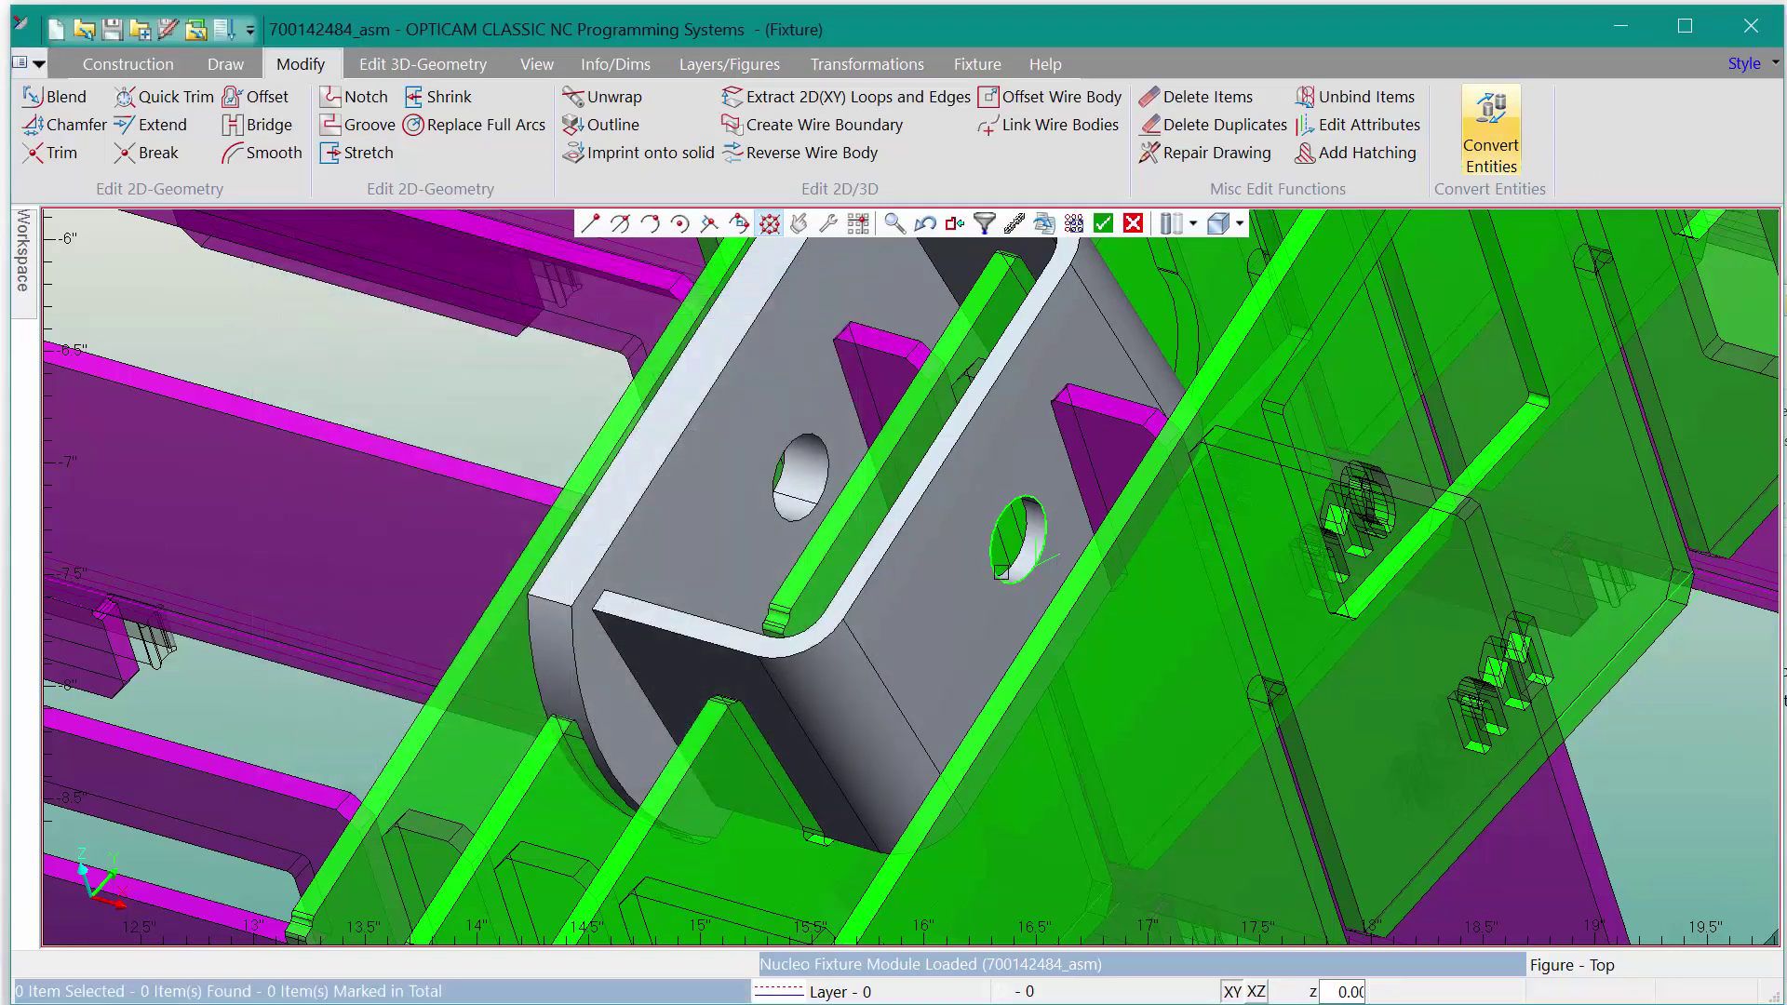
left_click(1050, 559)
key("e")
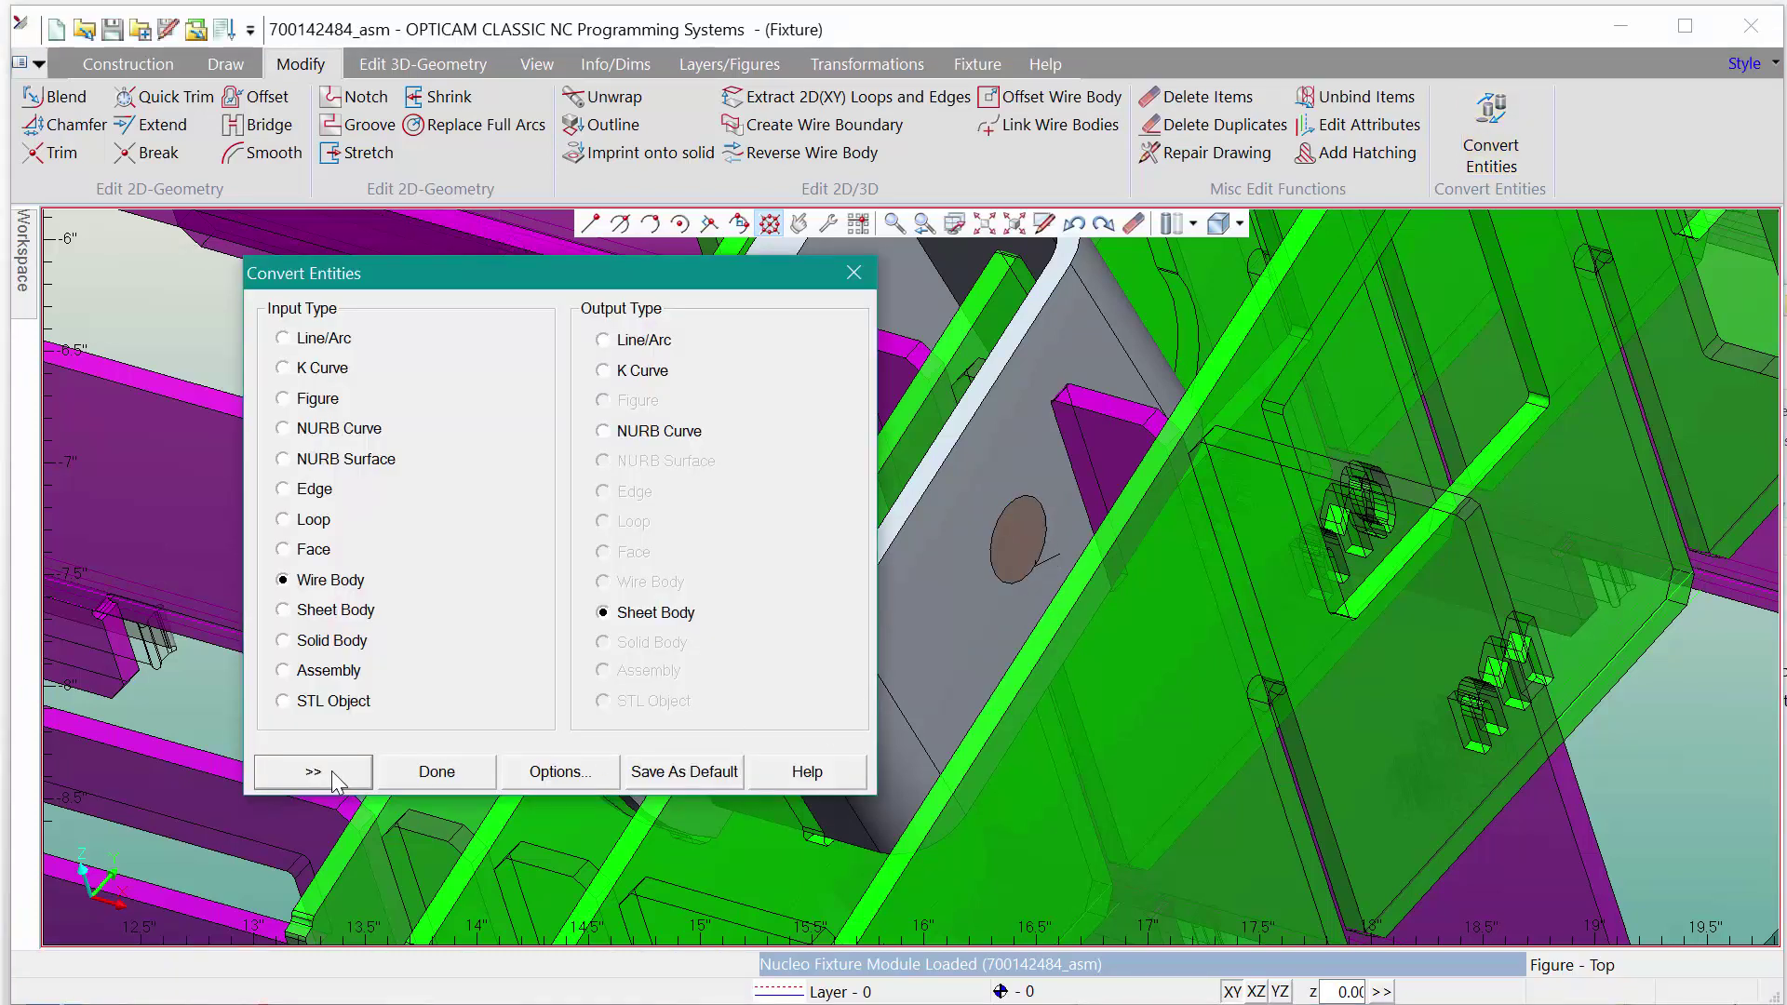
left_click(437, 773)
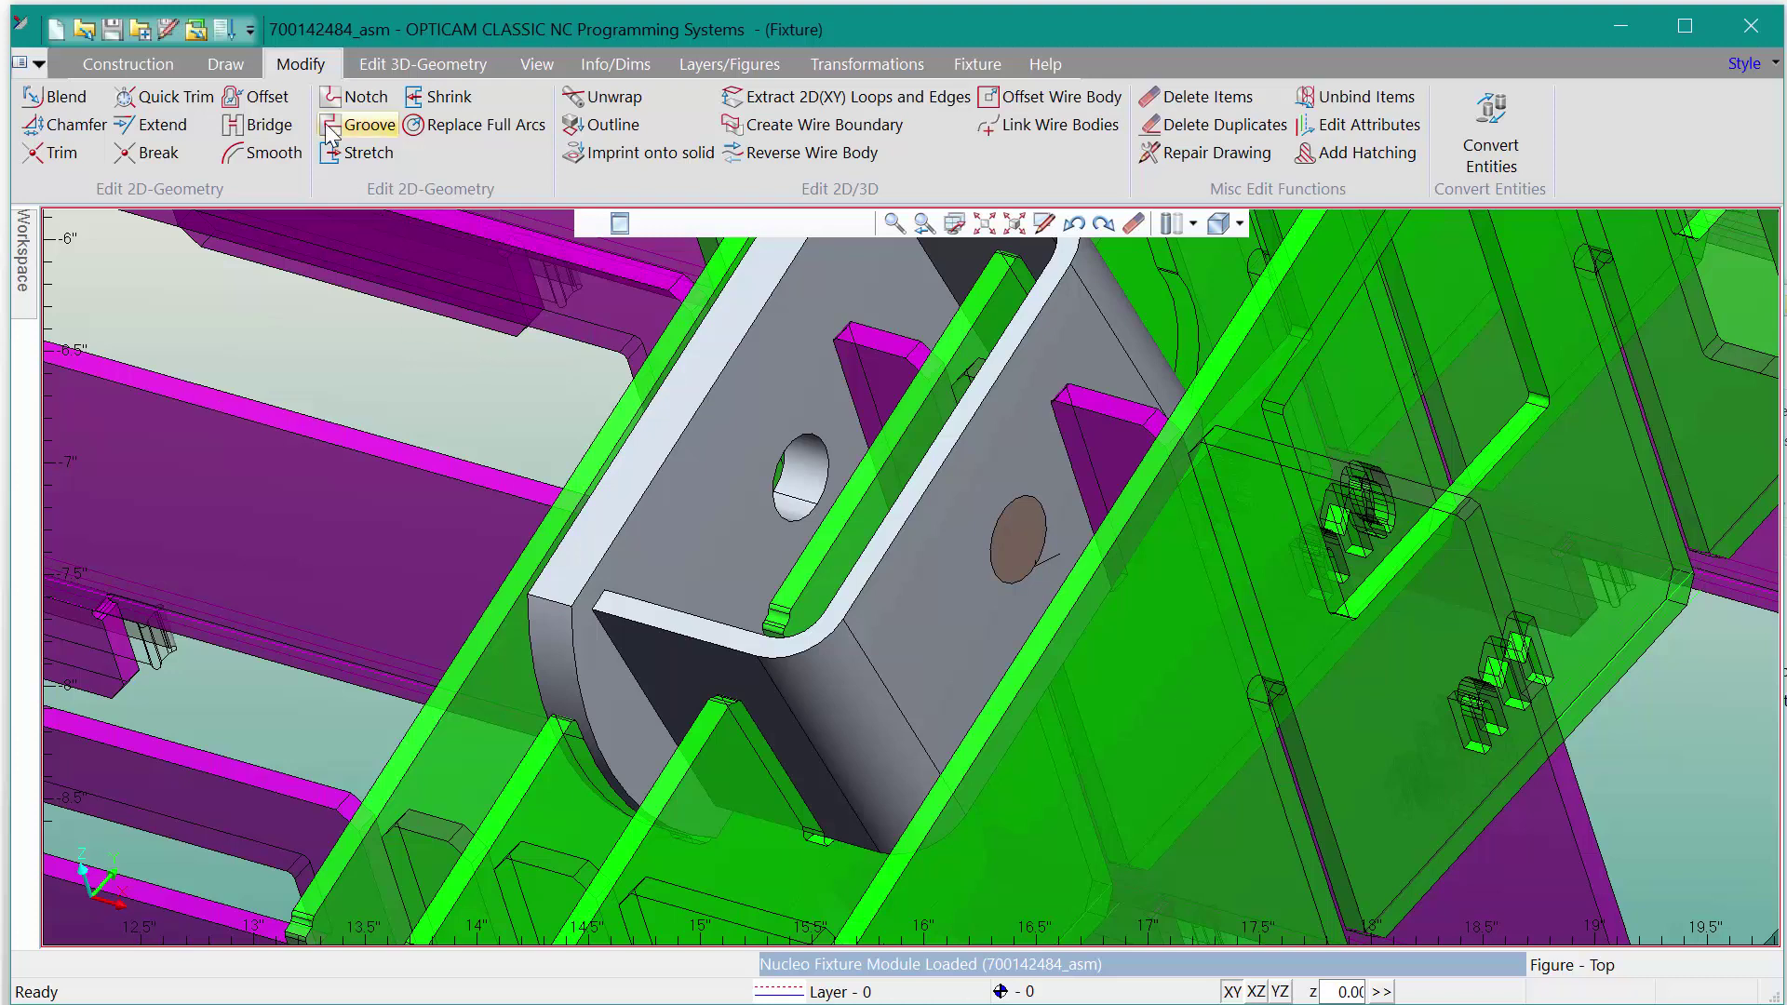
Step: Thicken the circular sheet body into a solid rod with an outer offset of 3 and an inner offset of 3
left_click(399, 74)
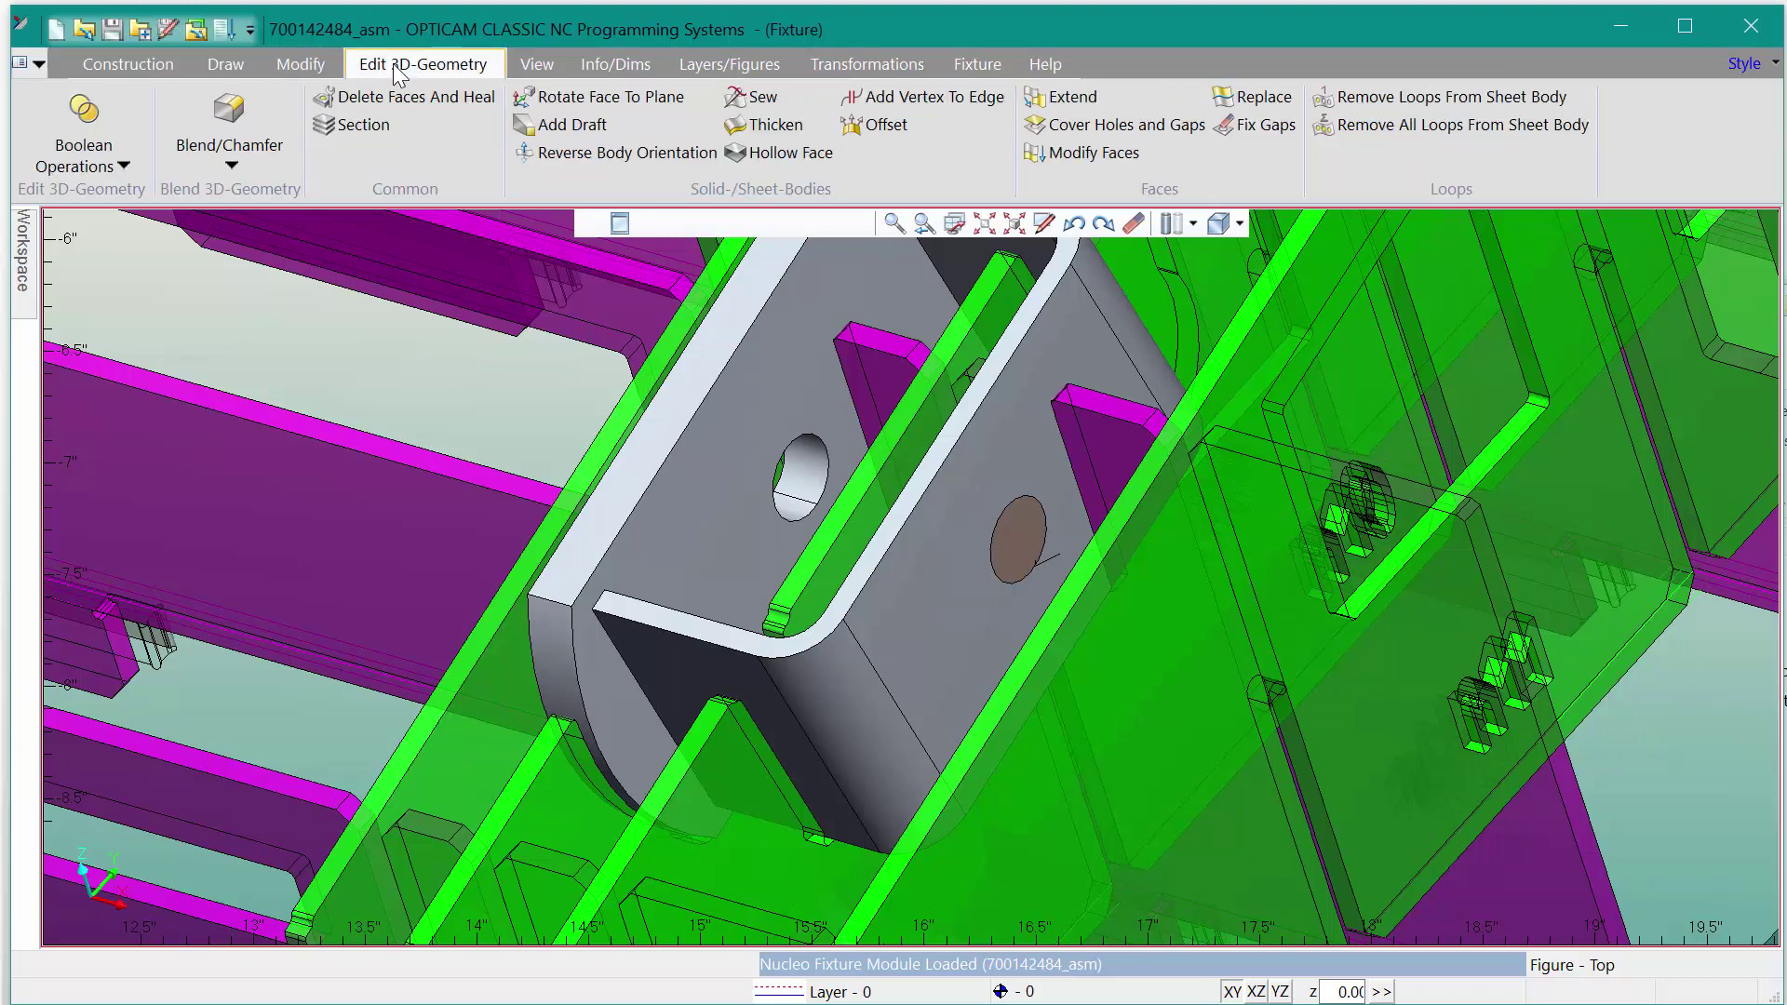
left_click(759, 127)
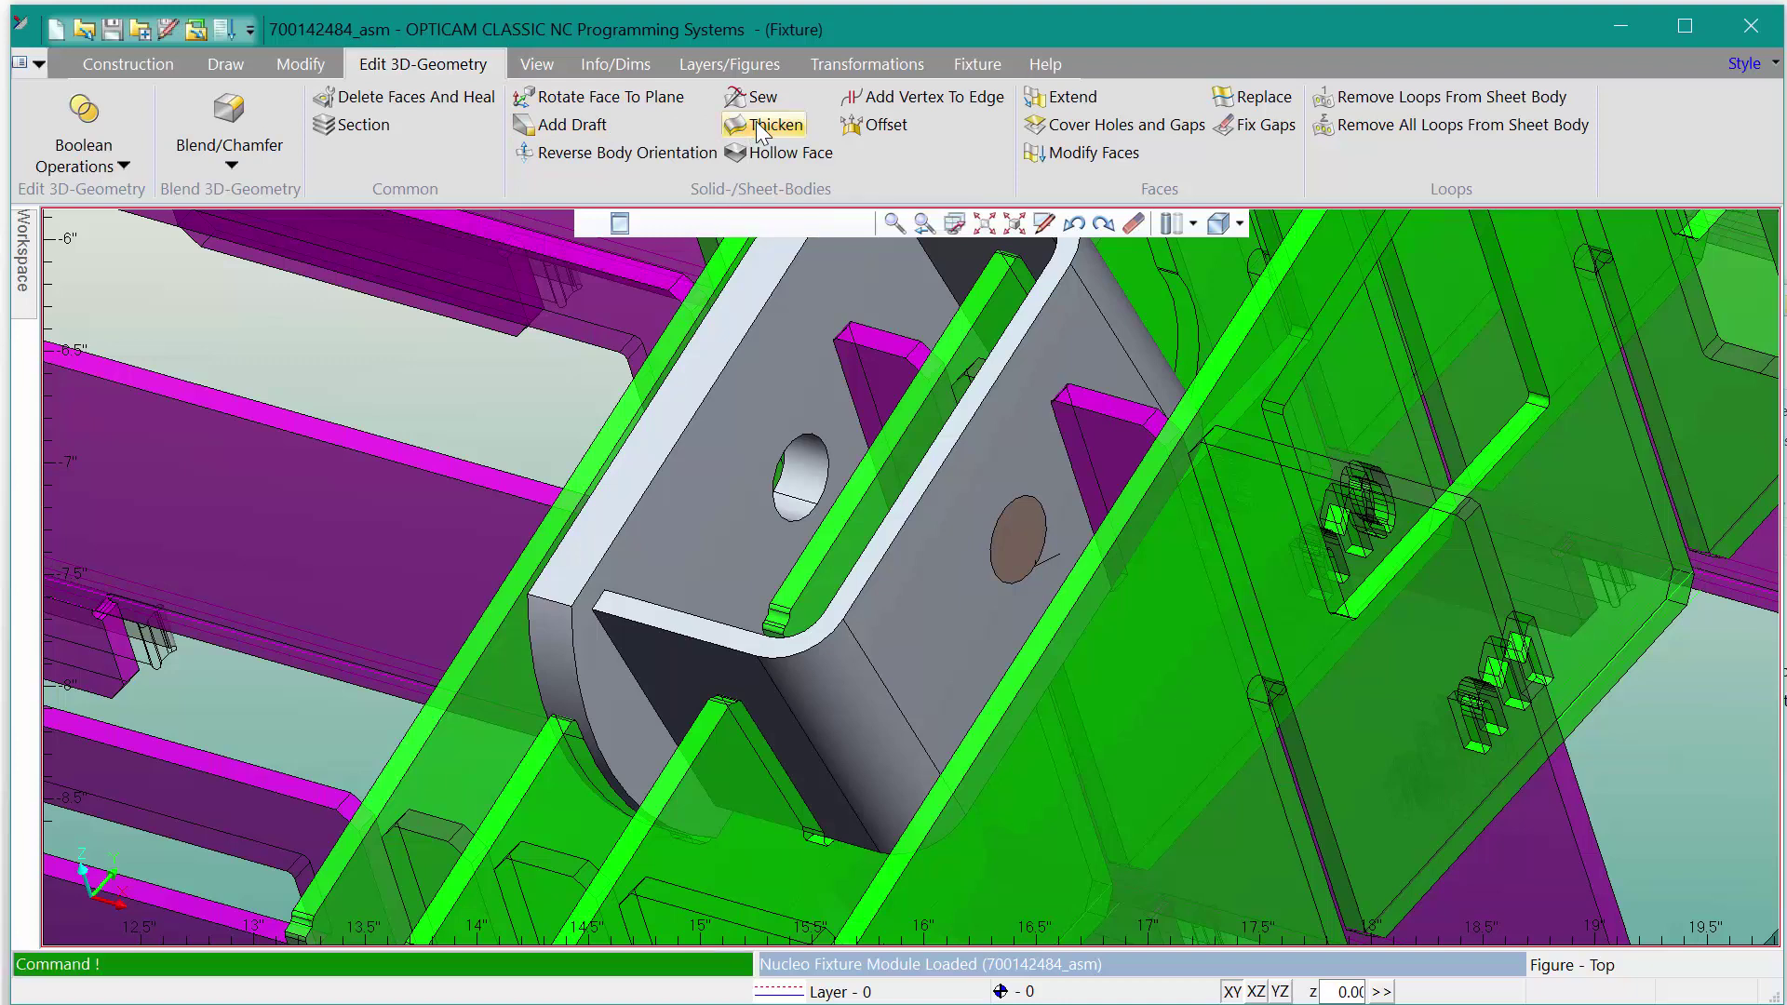
left_click(1020, 543)
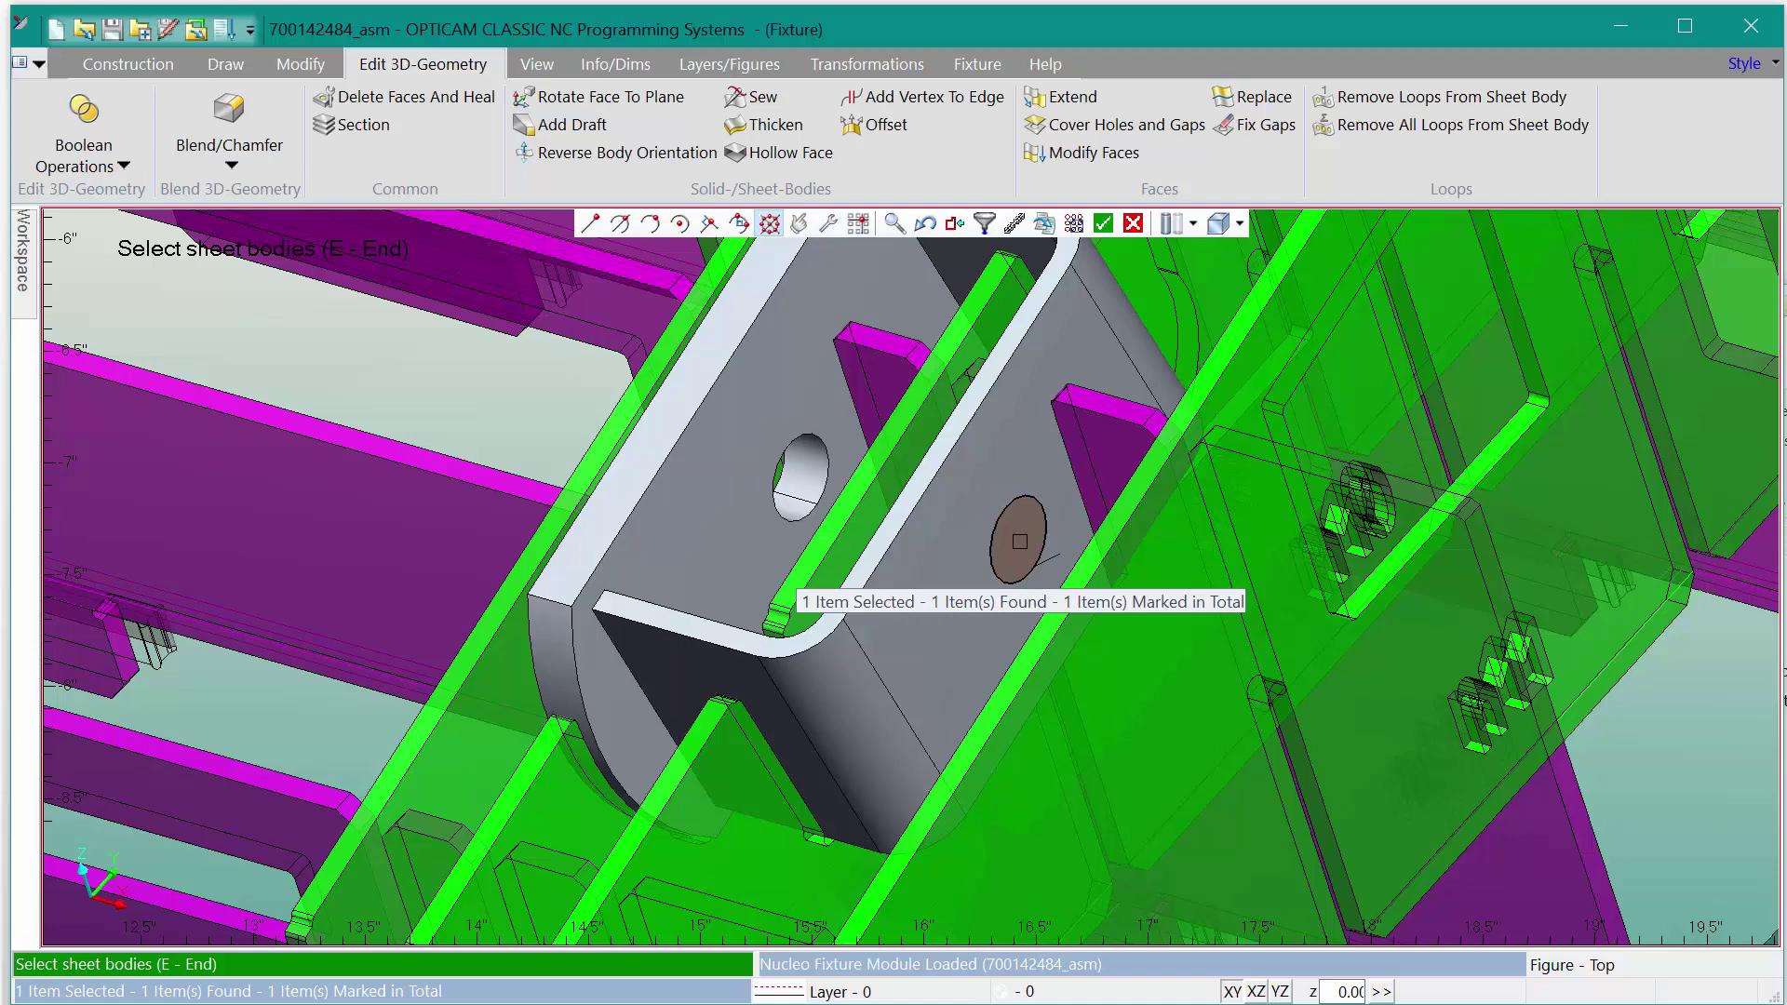
key("e")
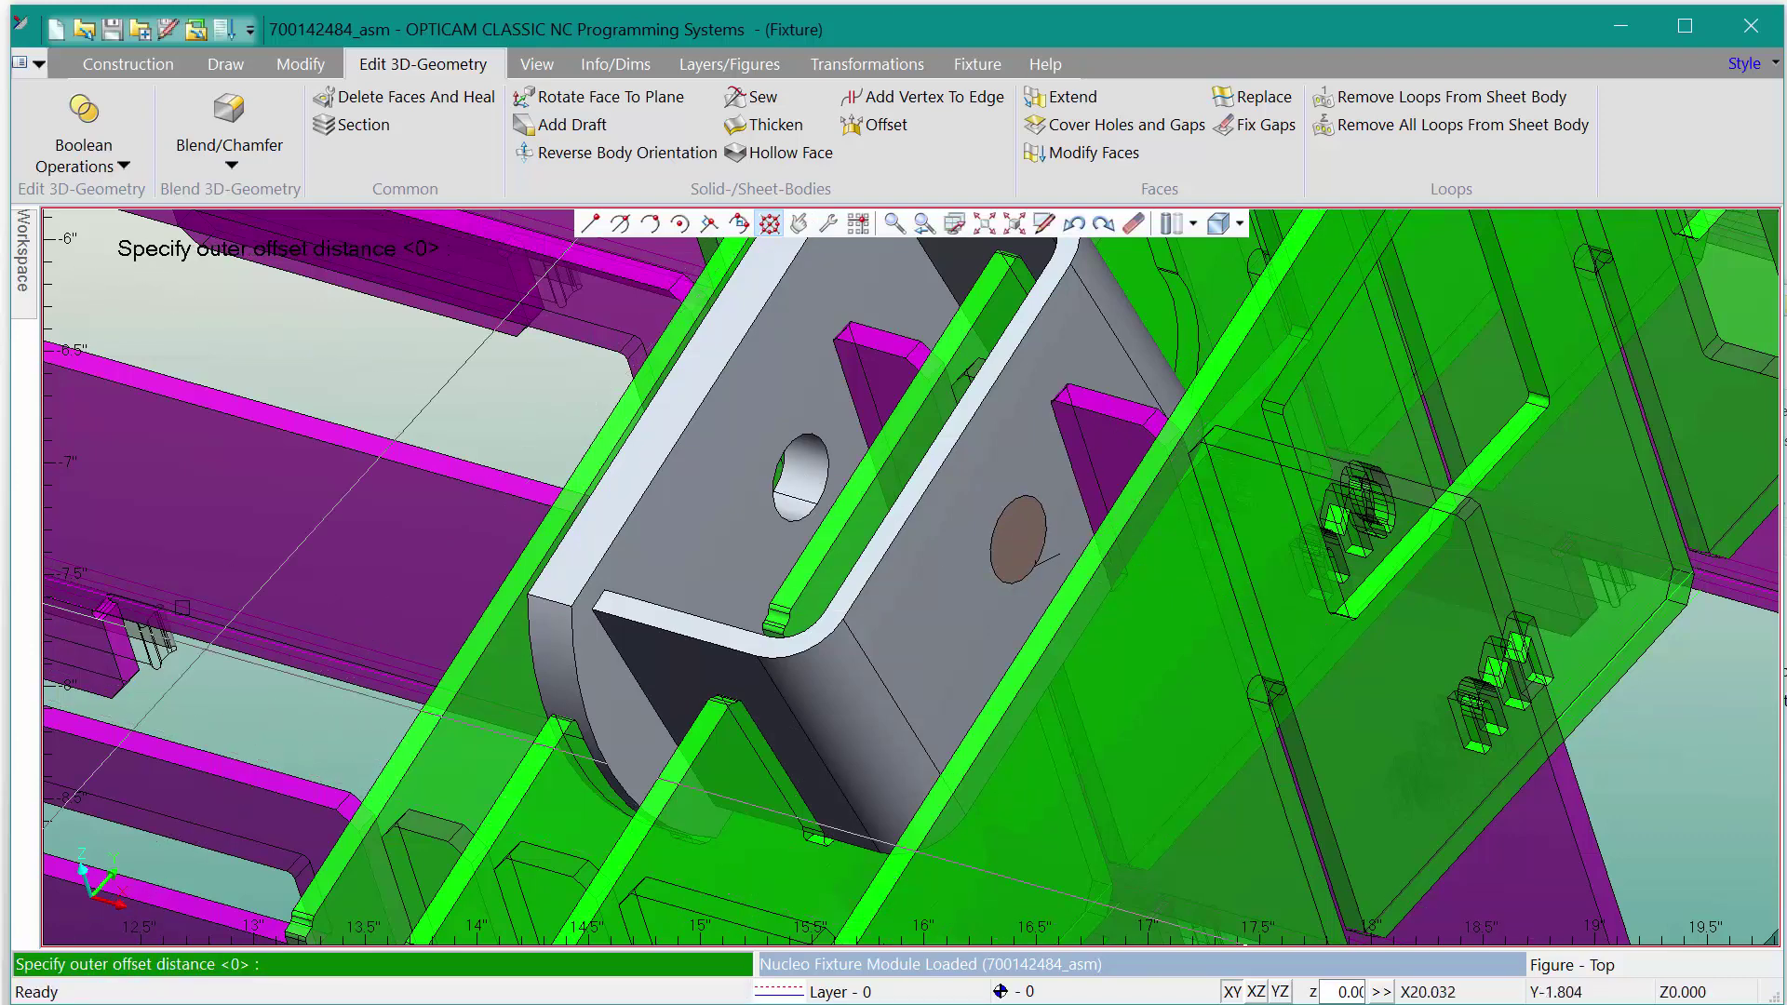
scroll(515, 474, "down", 5)
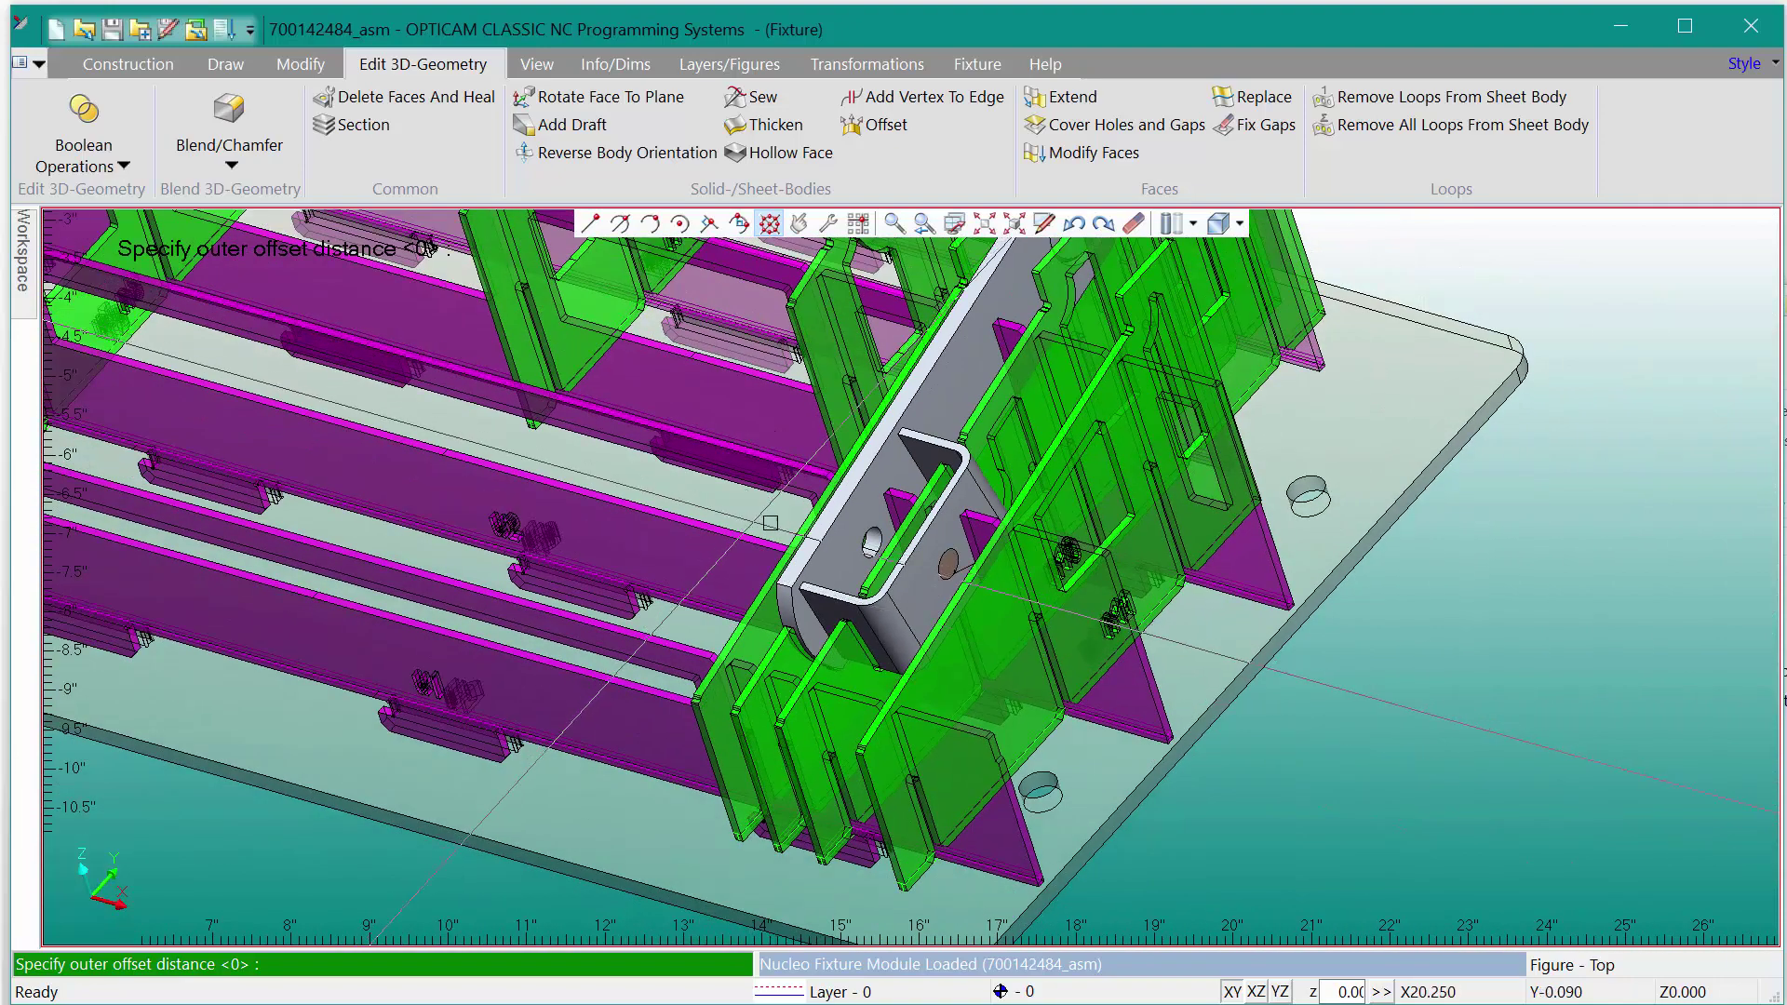
middle_click_drag(791, 520, 855, 532)
middle_click_drag(1492, 744, 1082, 526)
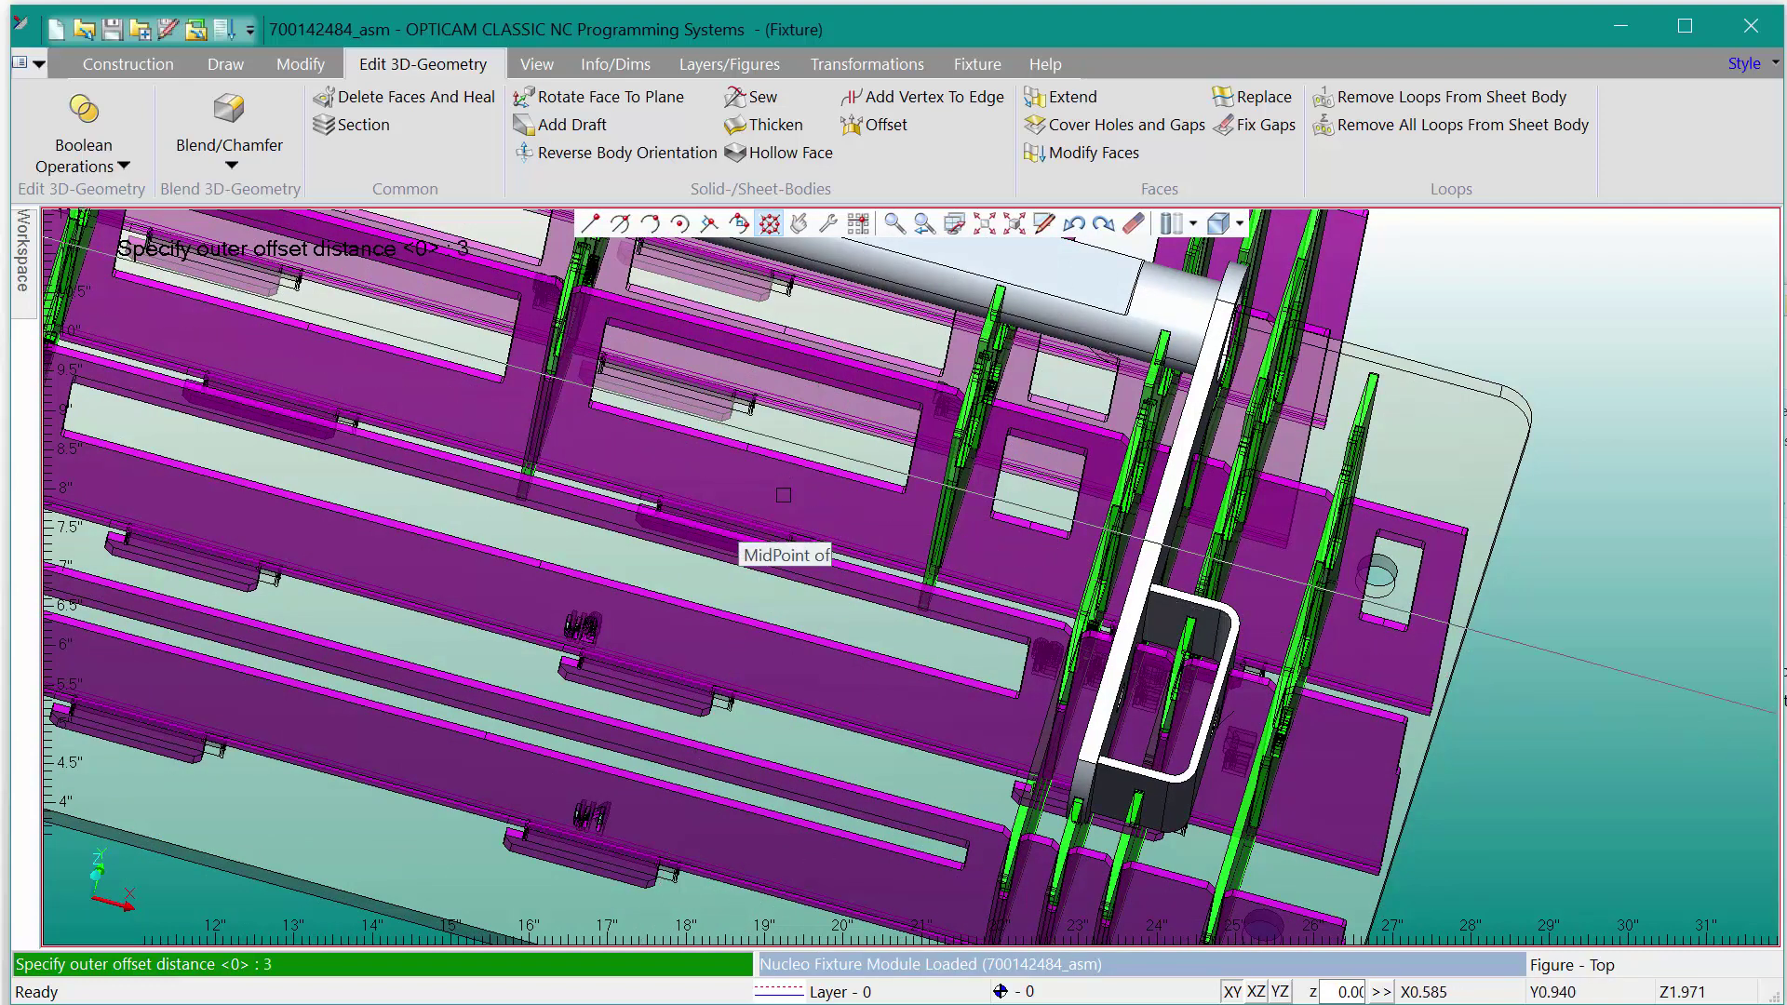
key("Return")
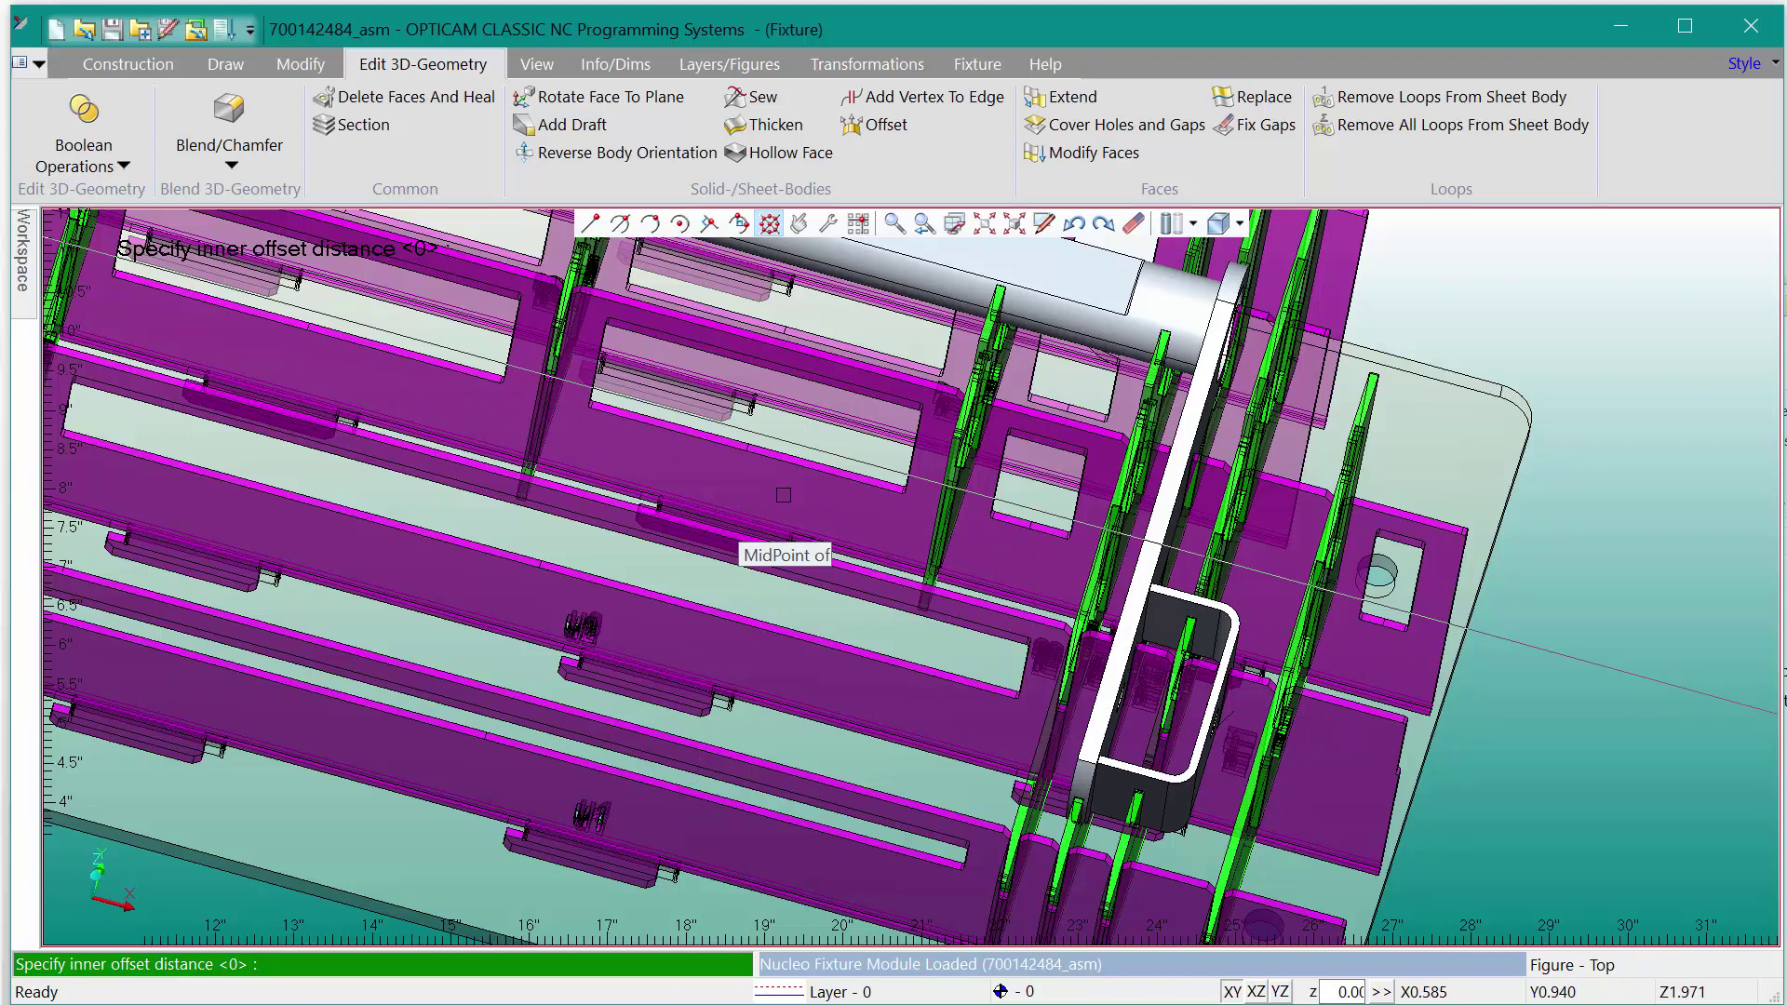
type("3")
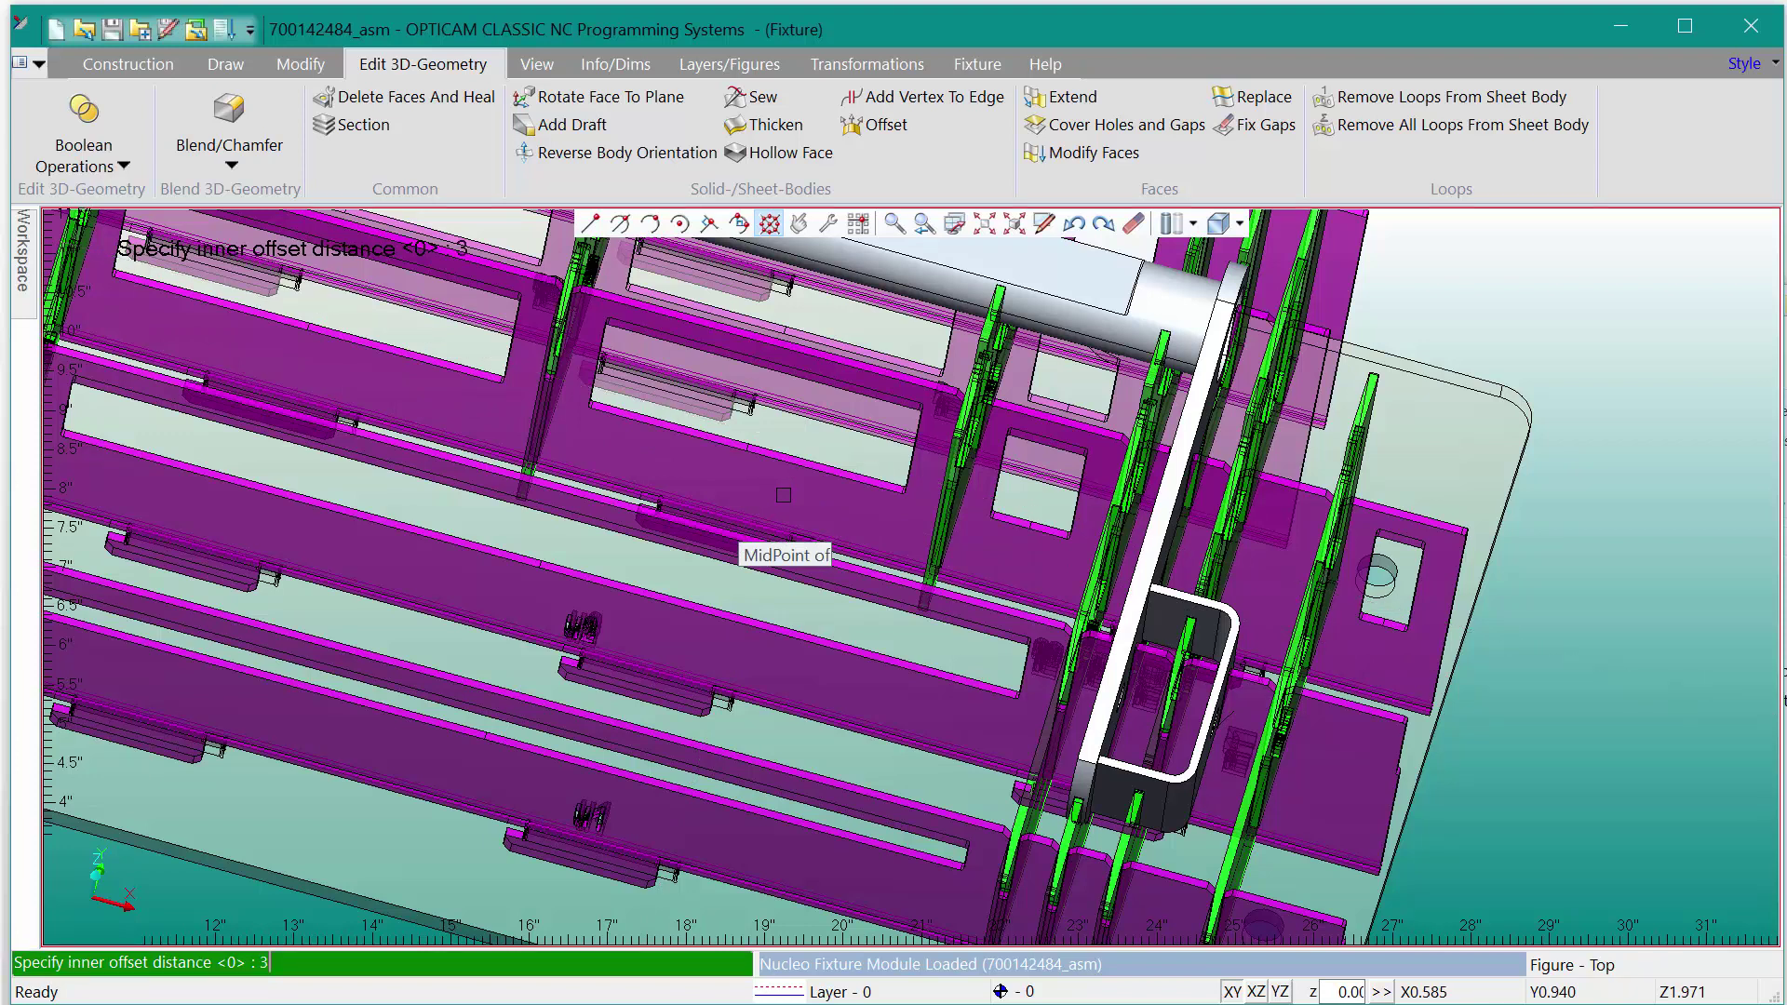
key("Return")
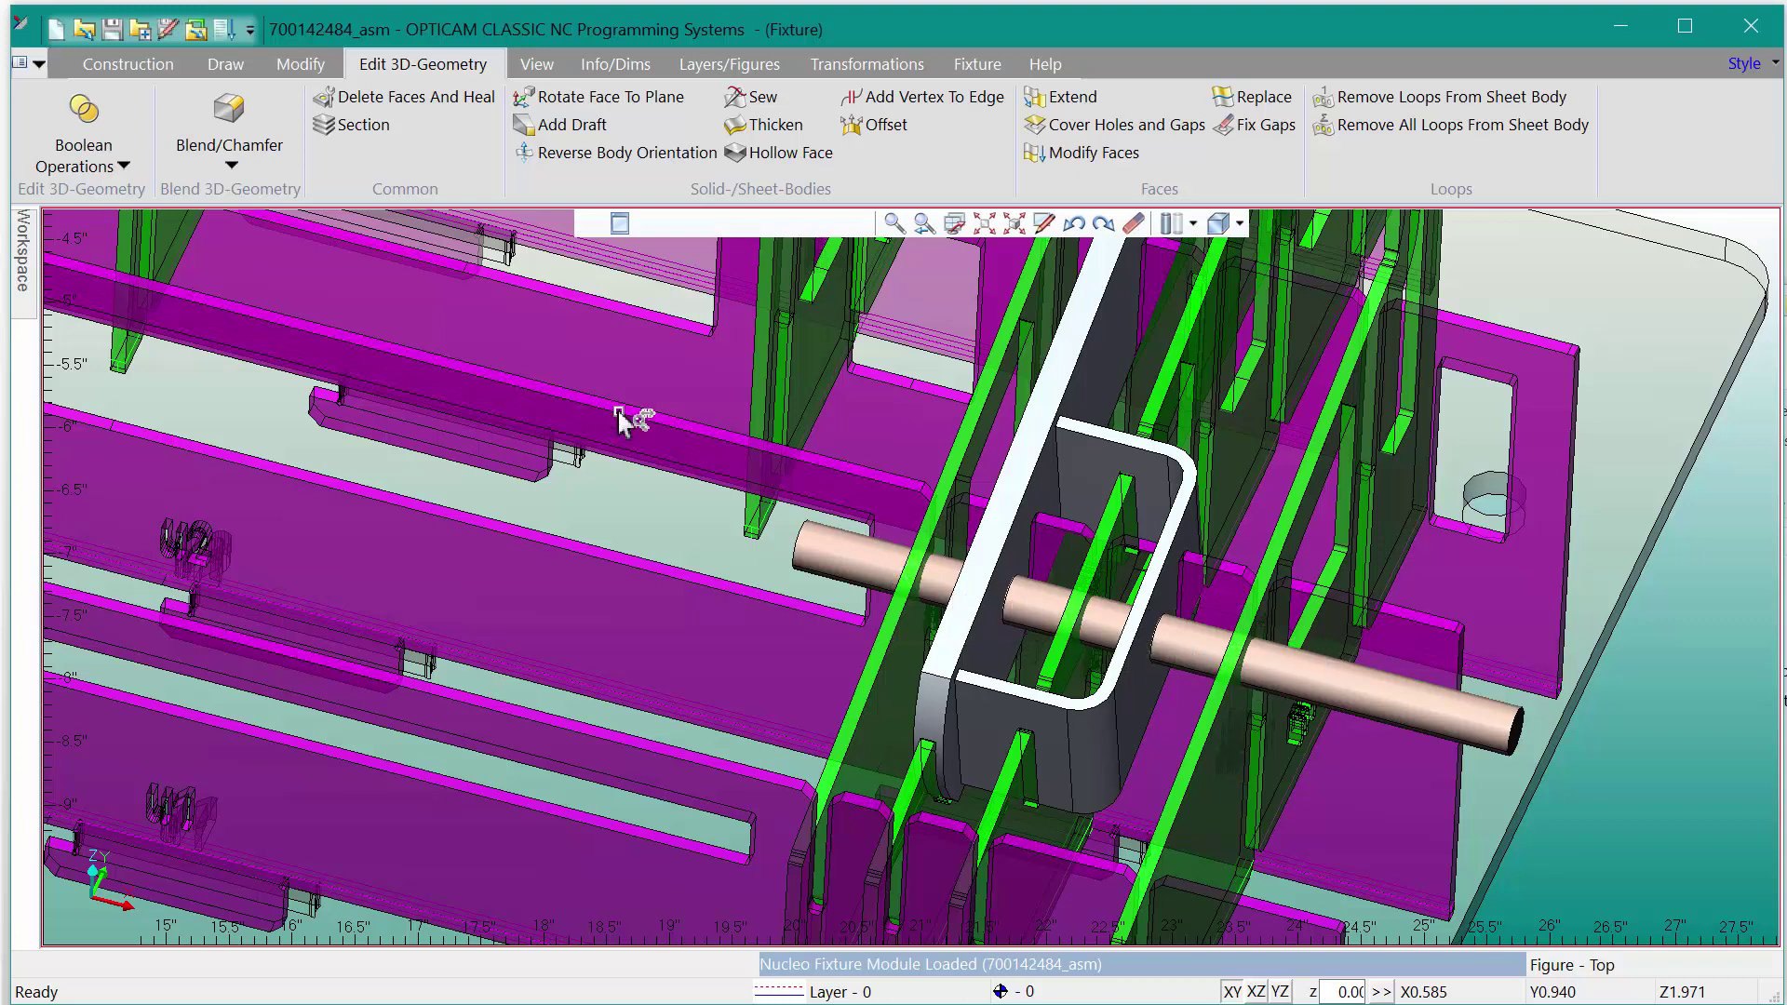
Step: Translate and copy the solid rod once at a relative distance of dx0, leaving the duplicate in place
left_click(858, 67)
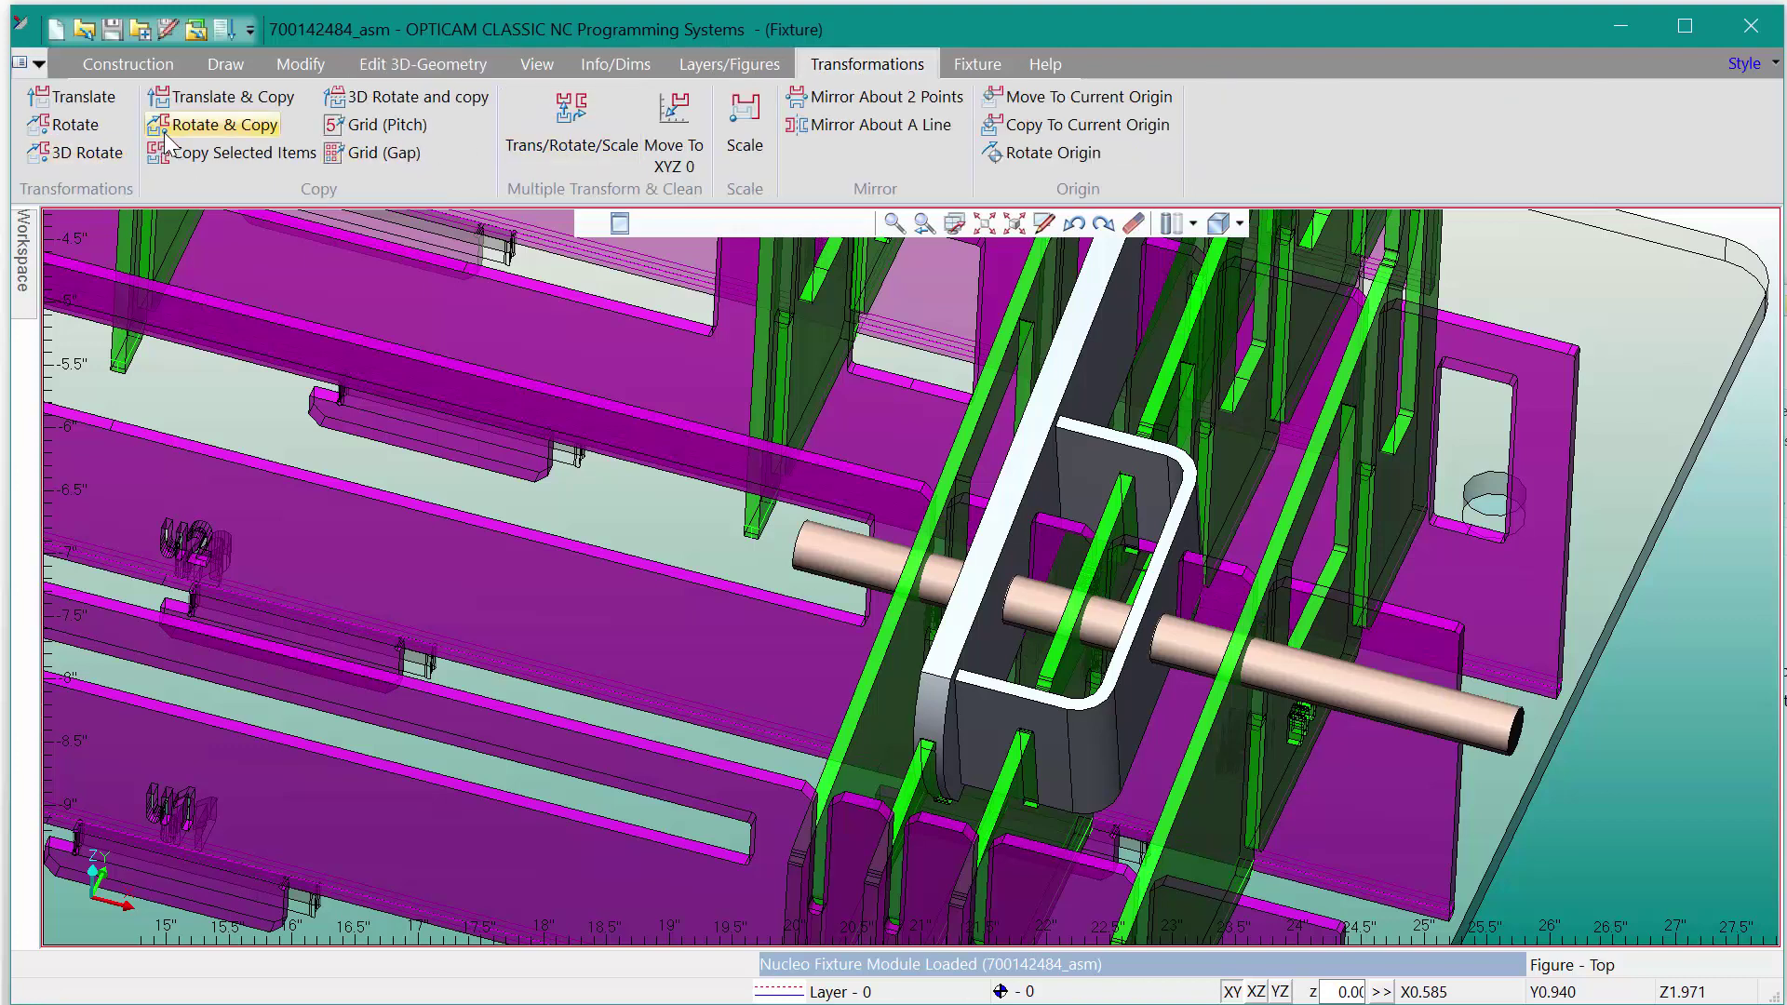
left_click(177, 93)
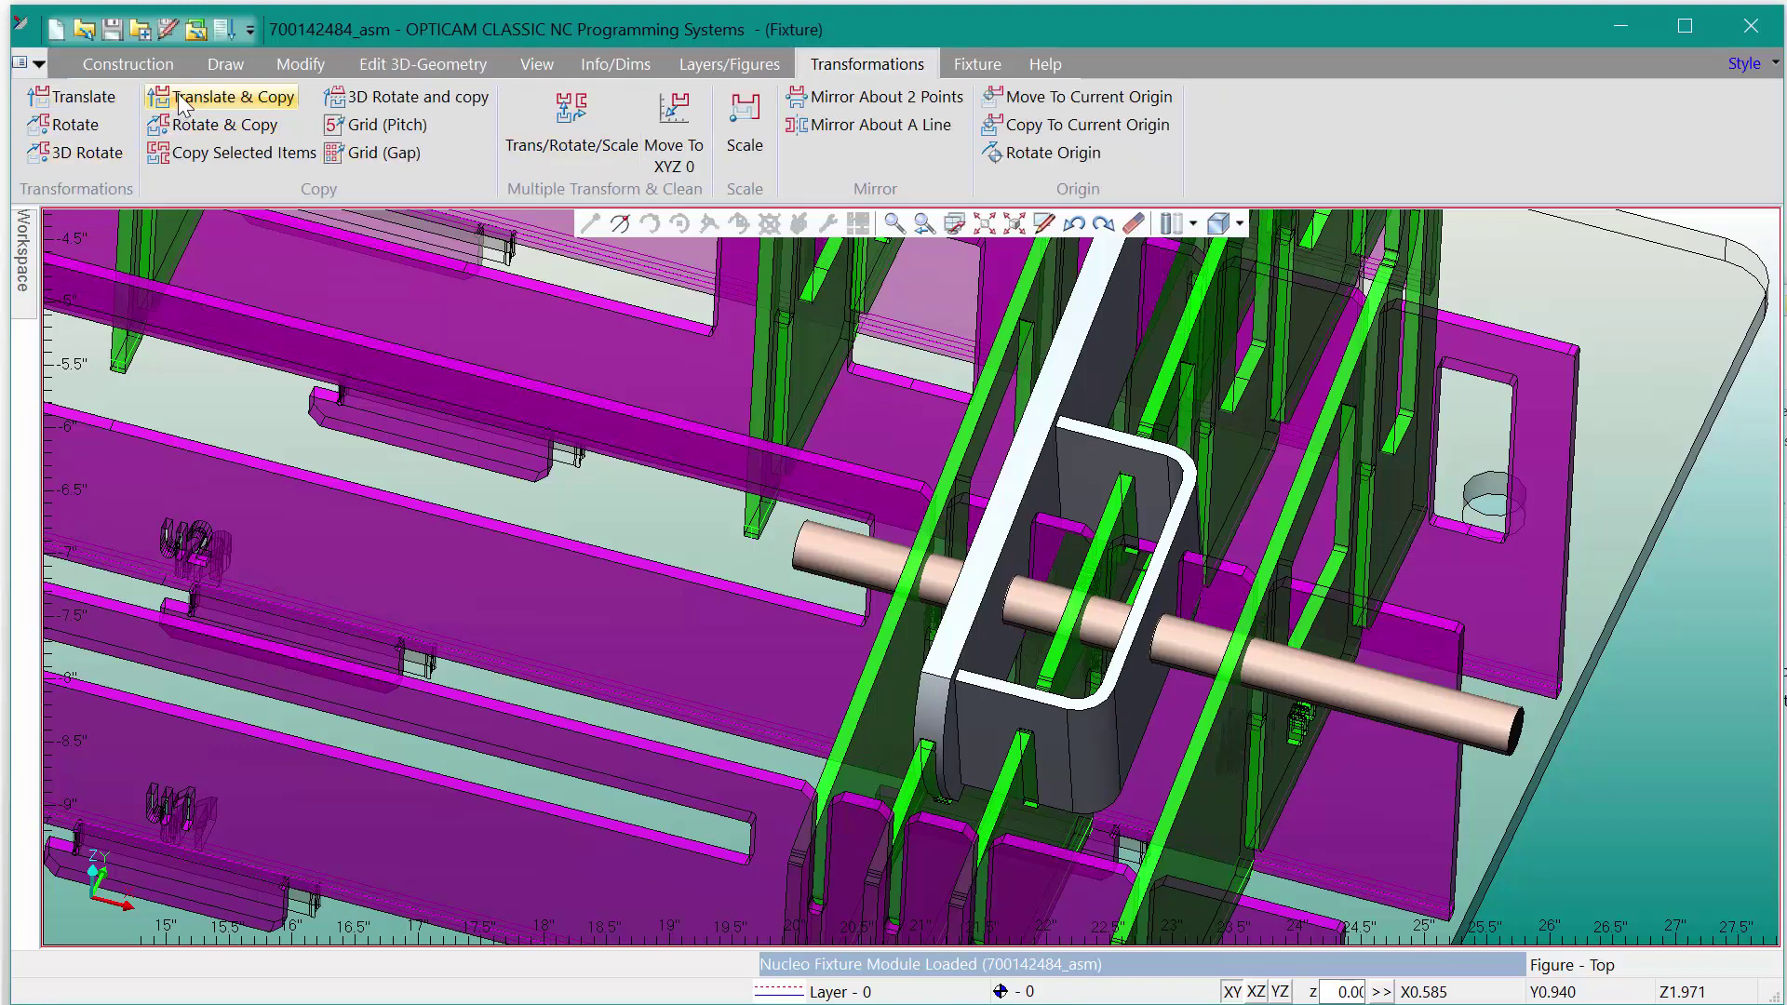
left_click(1347, 676)
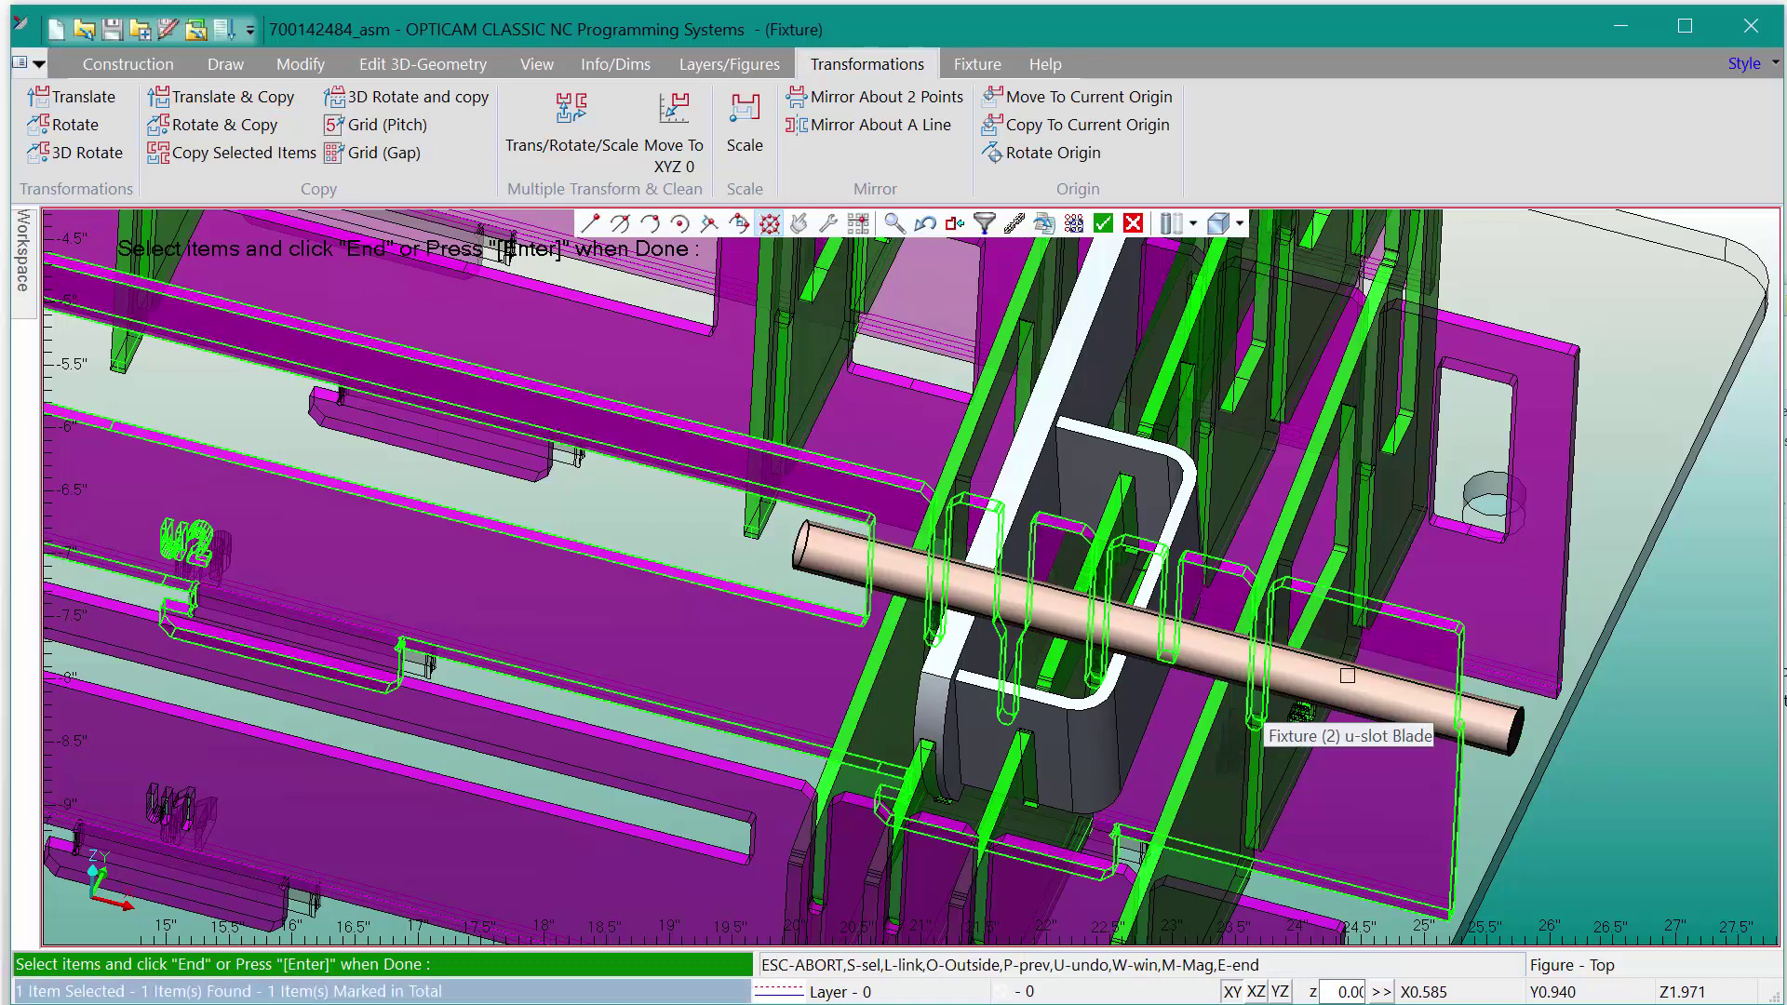
key("Return")
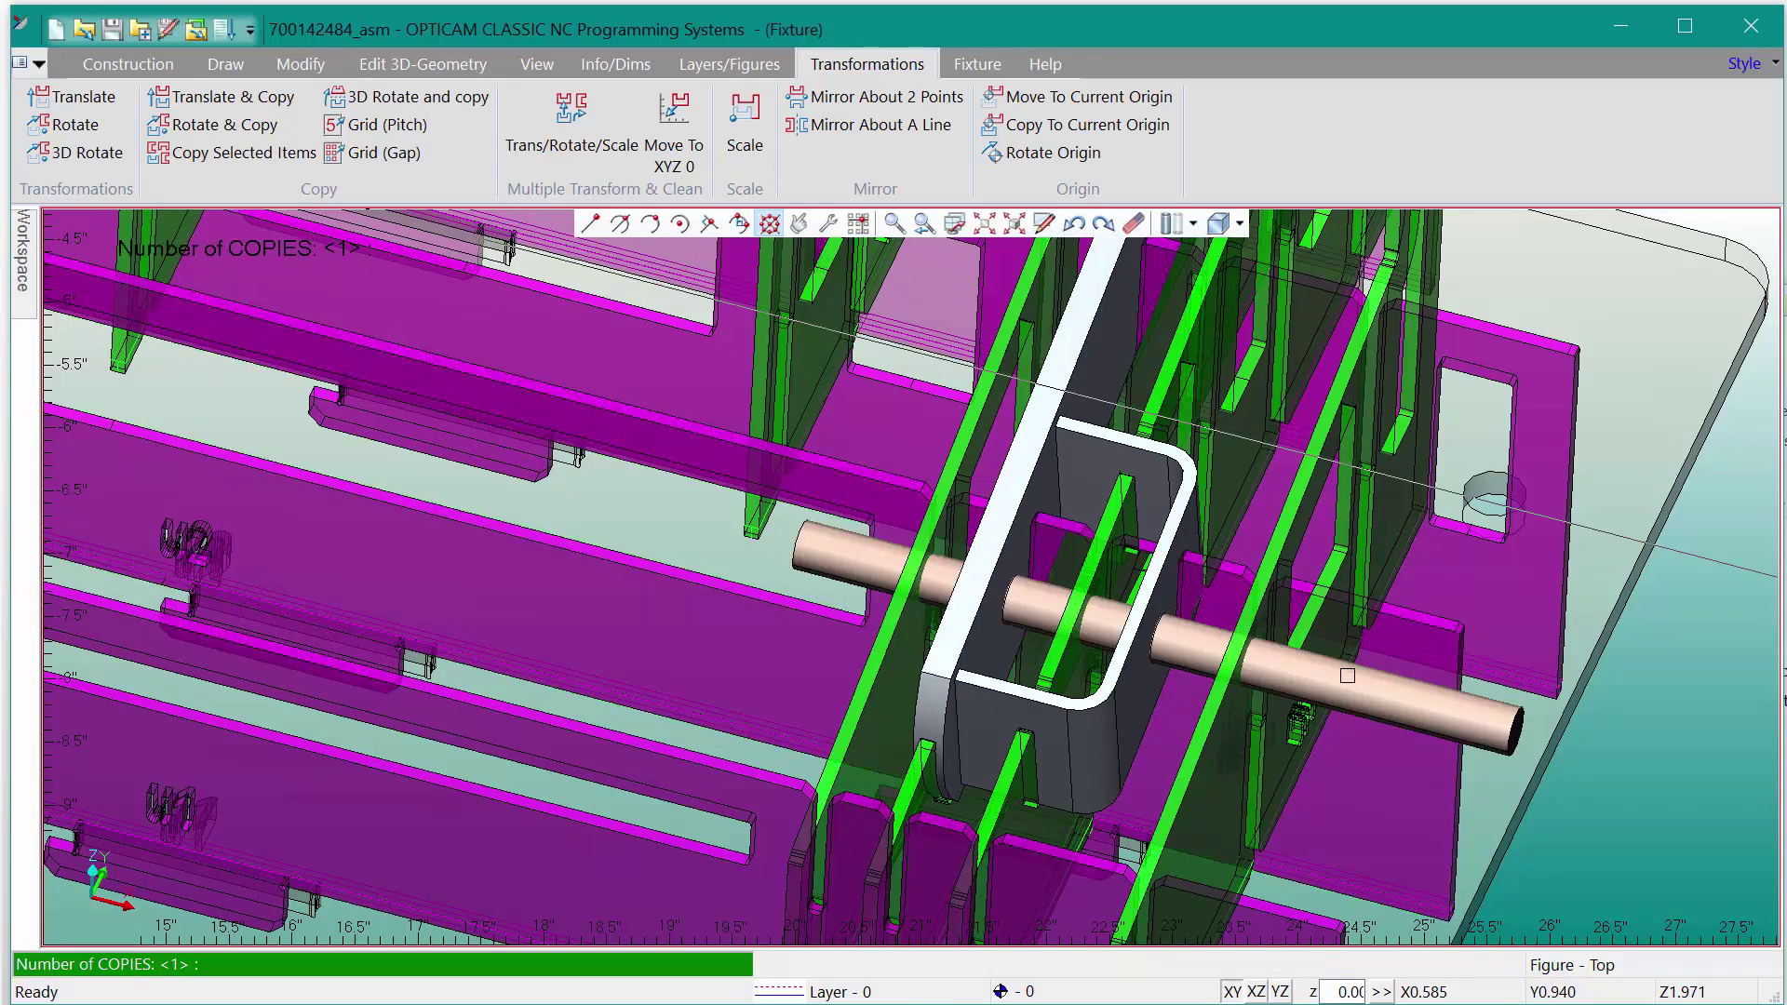
key("Return")
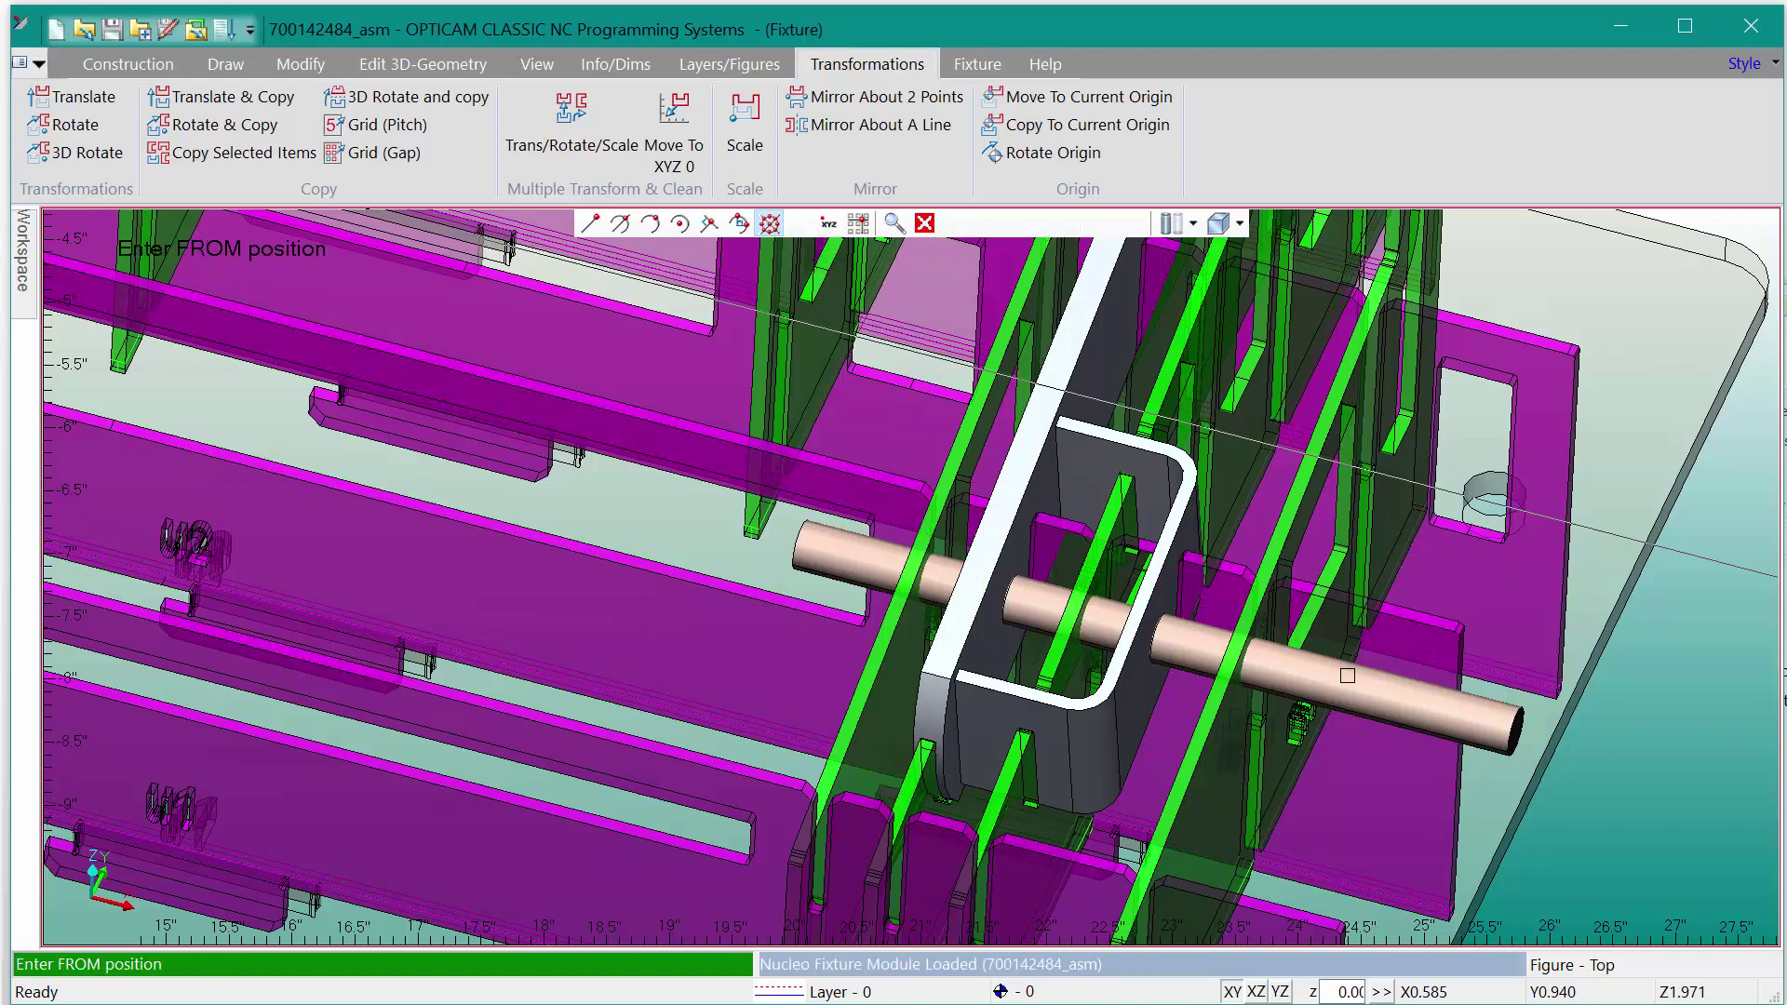
left_click(1621, 717)
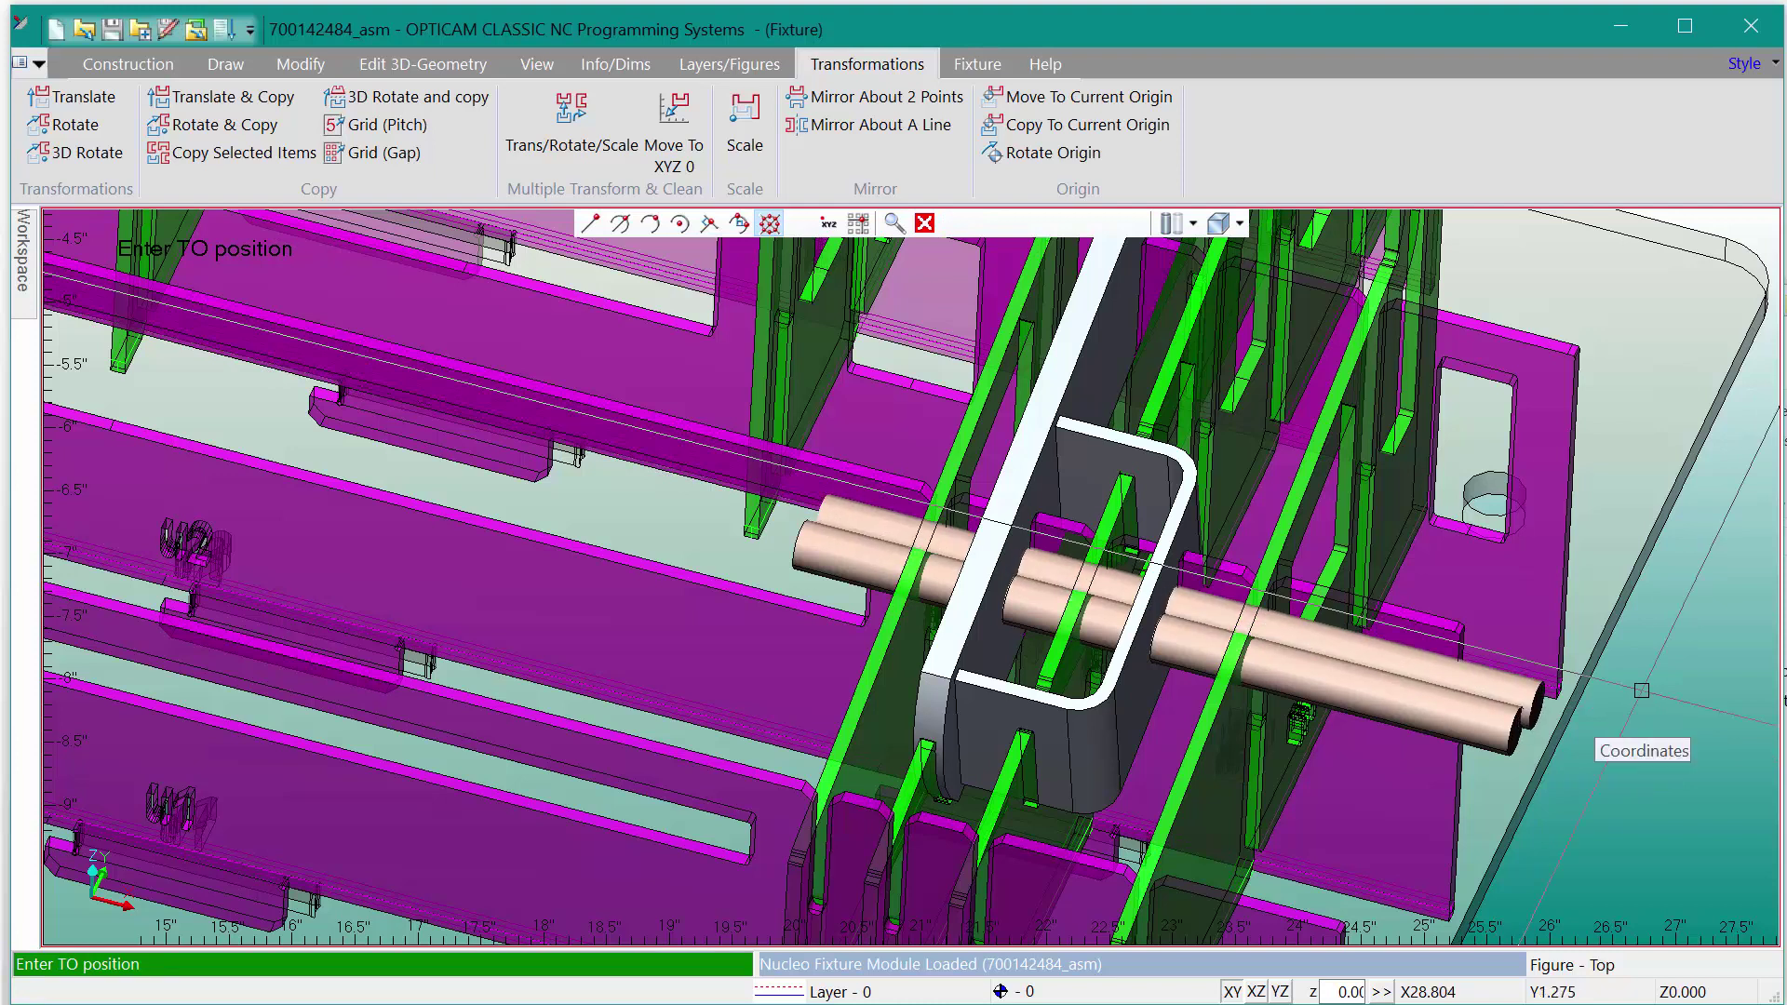
type("dx0")
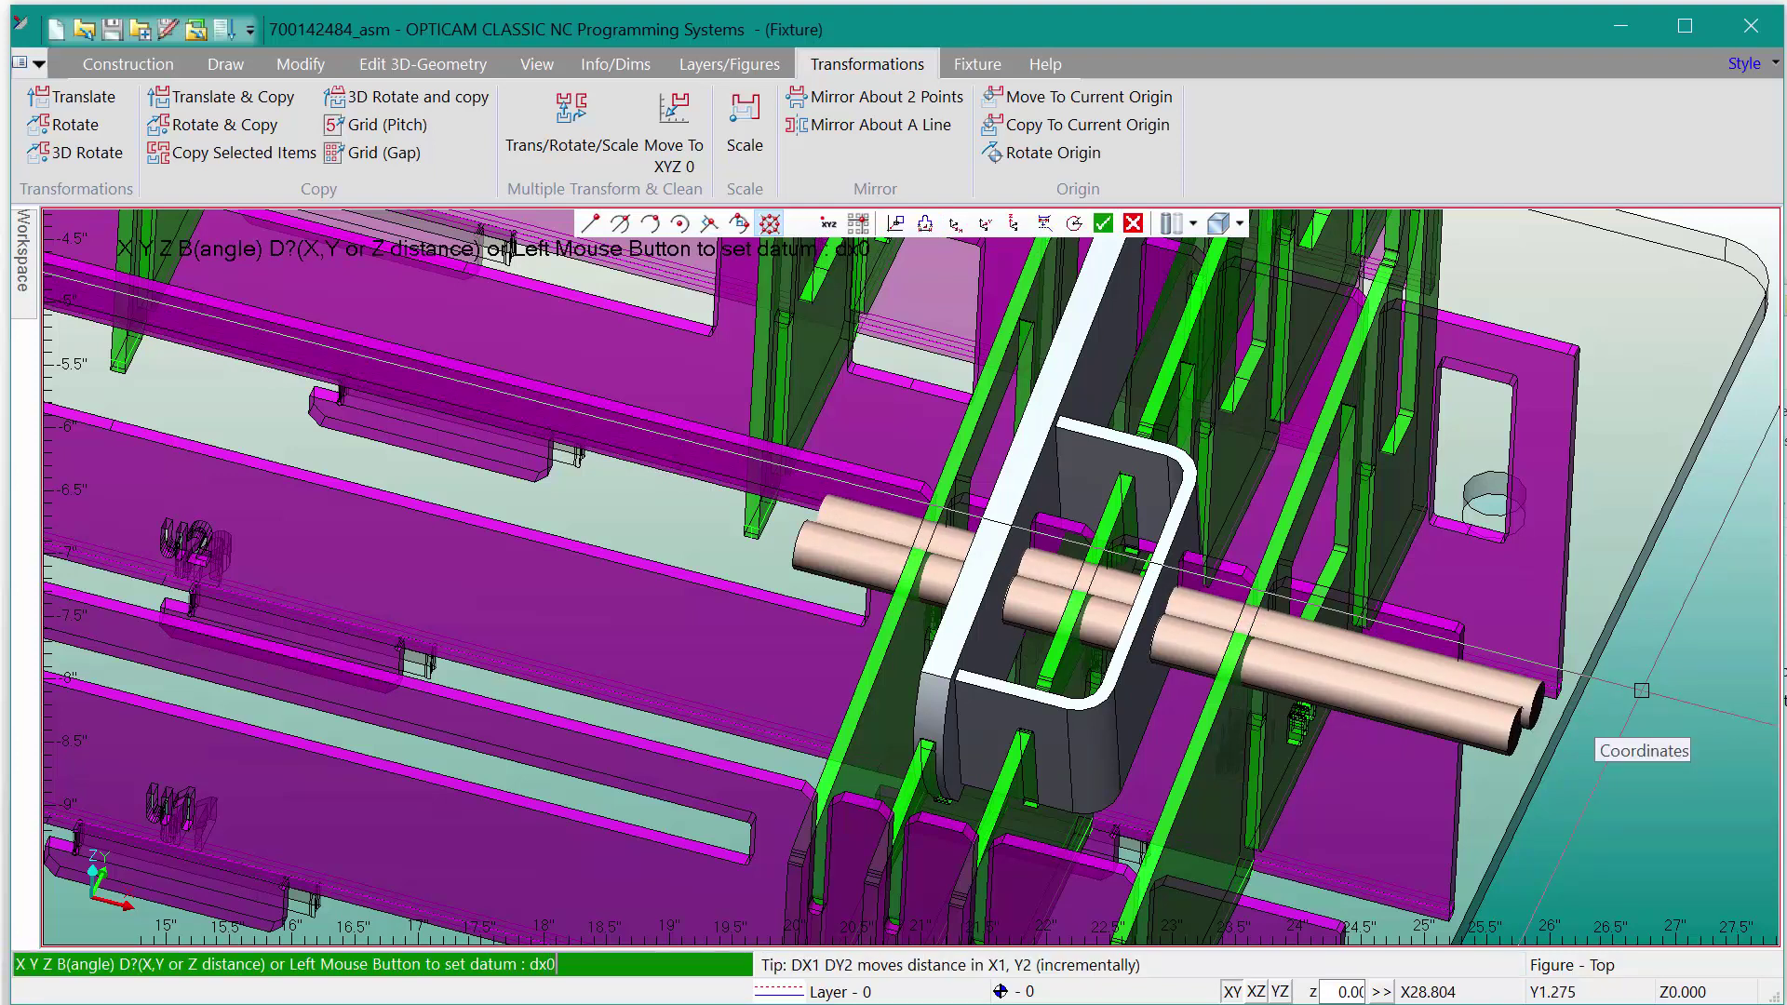
key("Return")
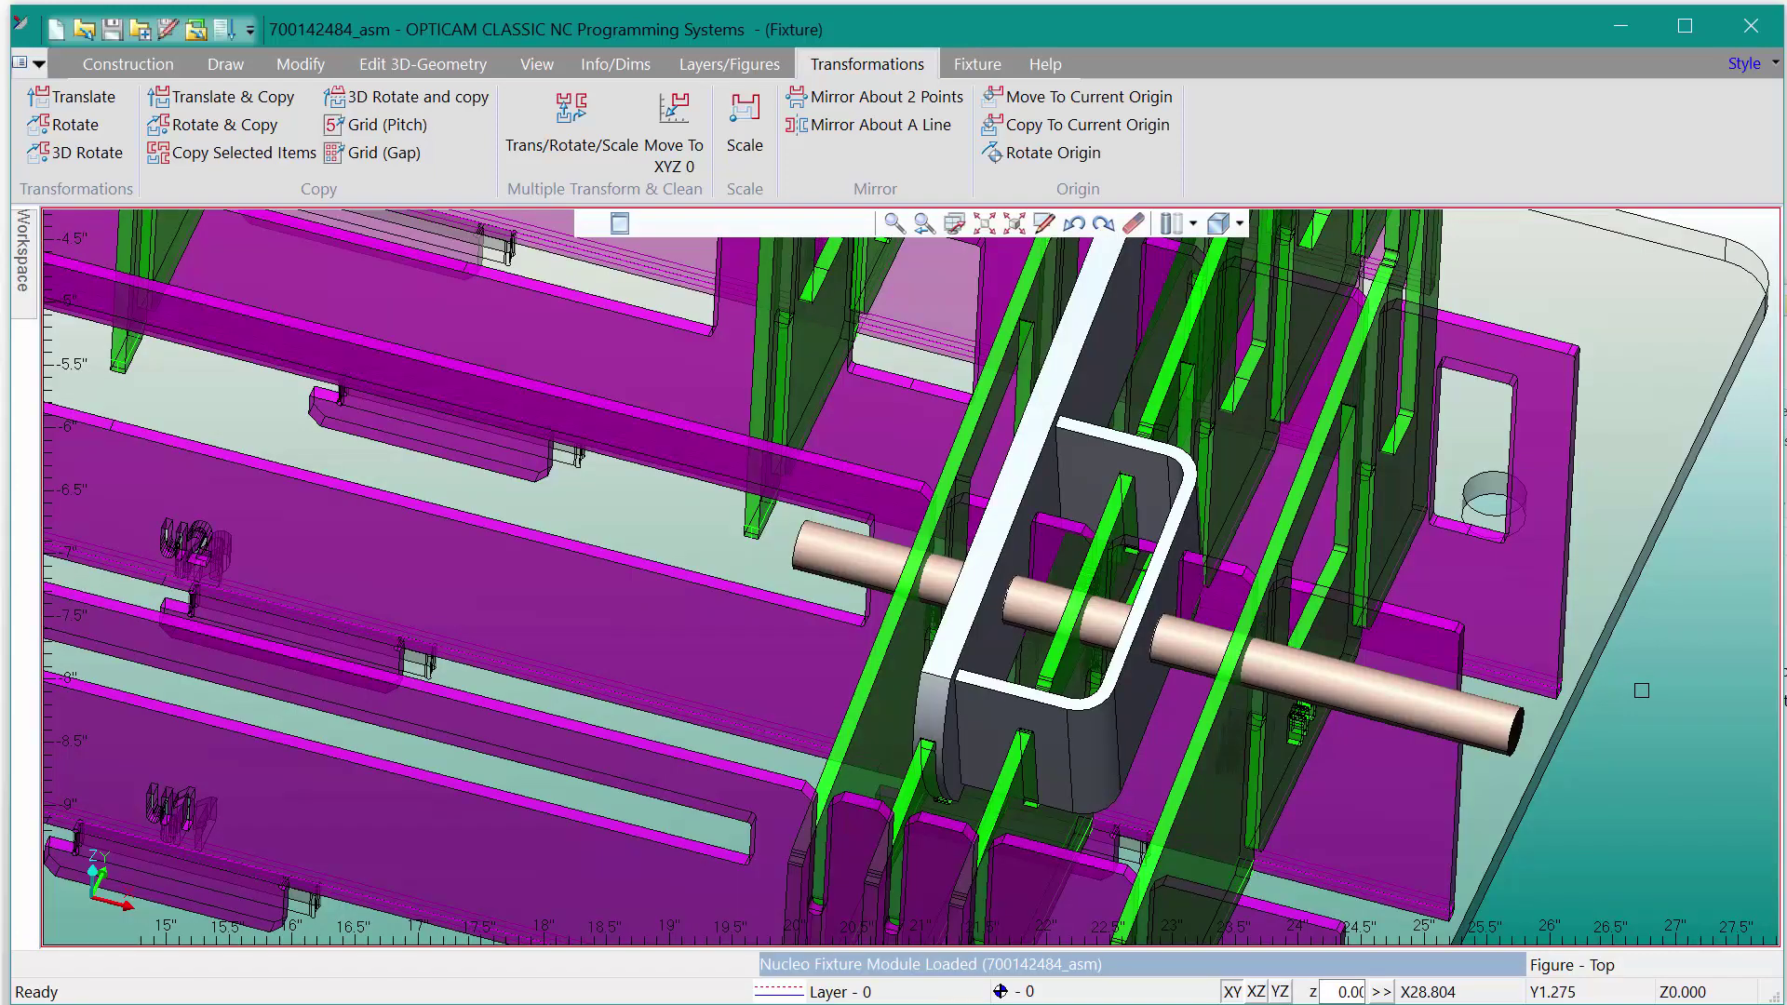
Step: Highlight SHEET_001, SOLID_001 and SOLID_002 in turn in the workspace geometry list to check the created bodies
left_click(26, 307)
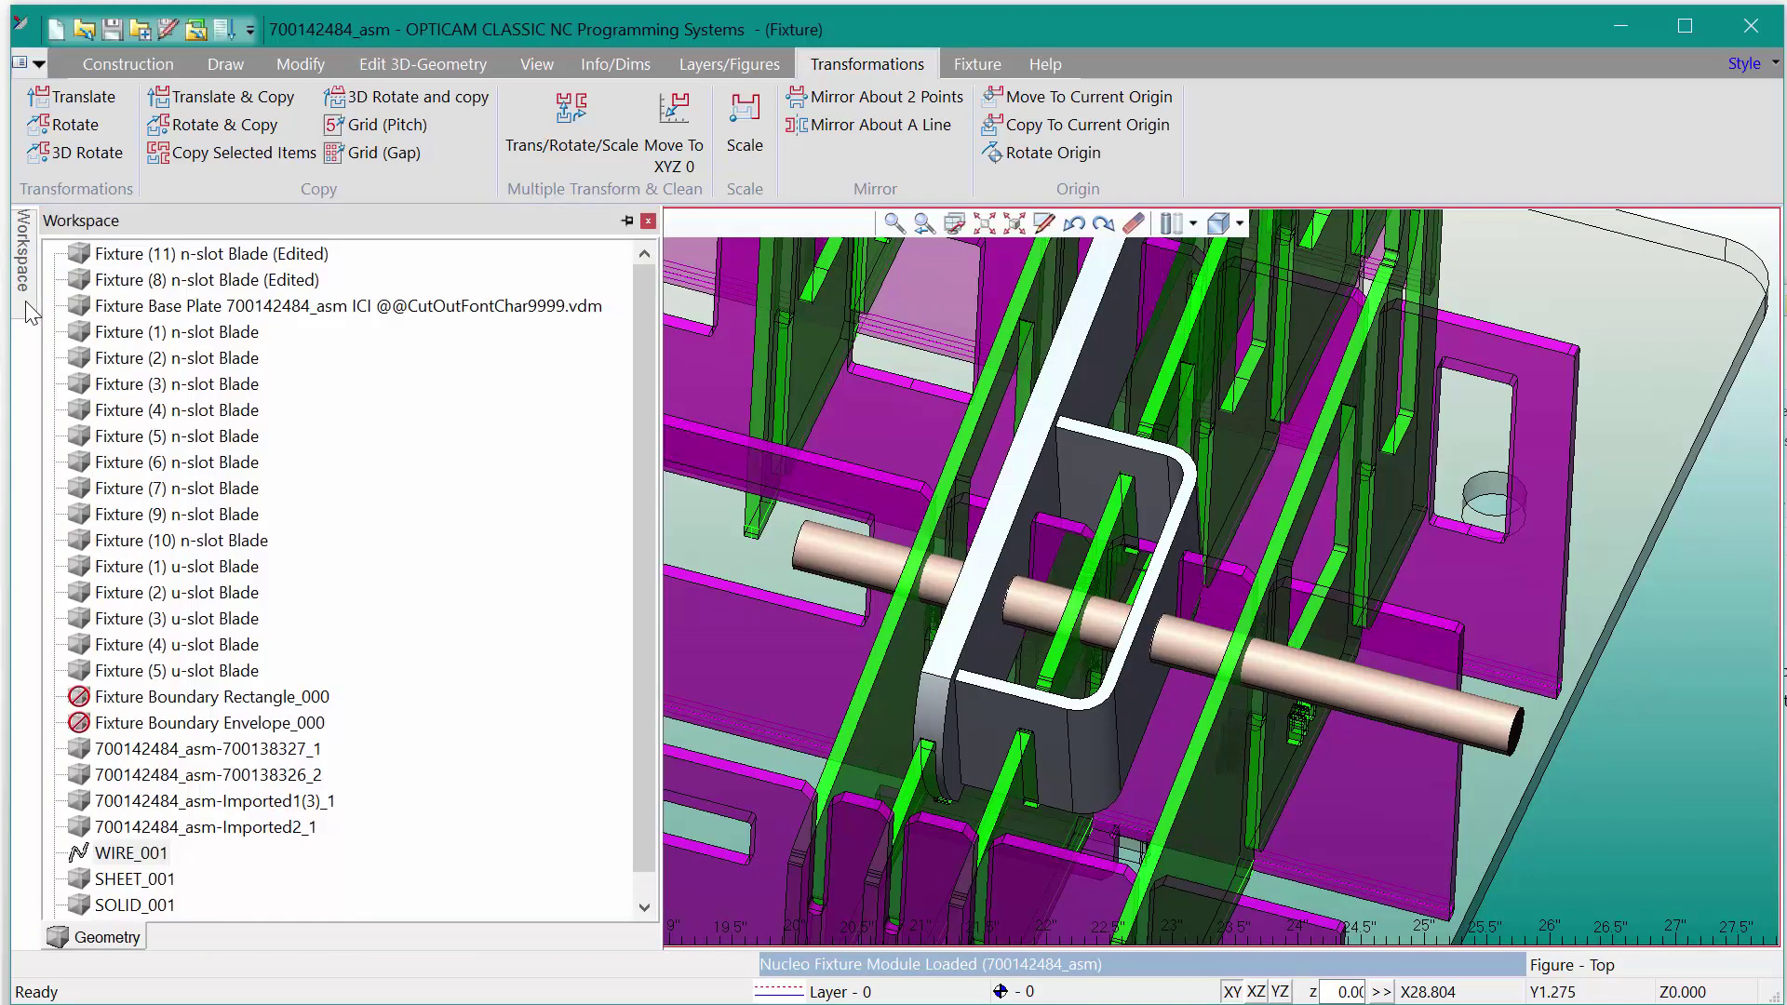
scroll(144, 894, "down", 1)
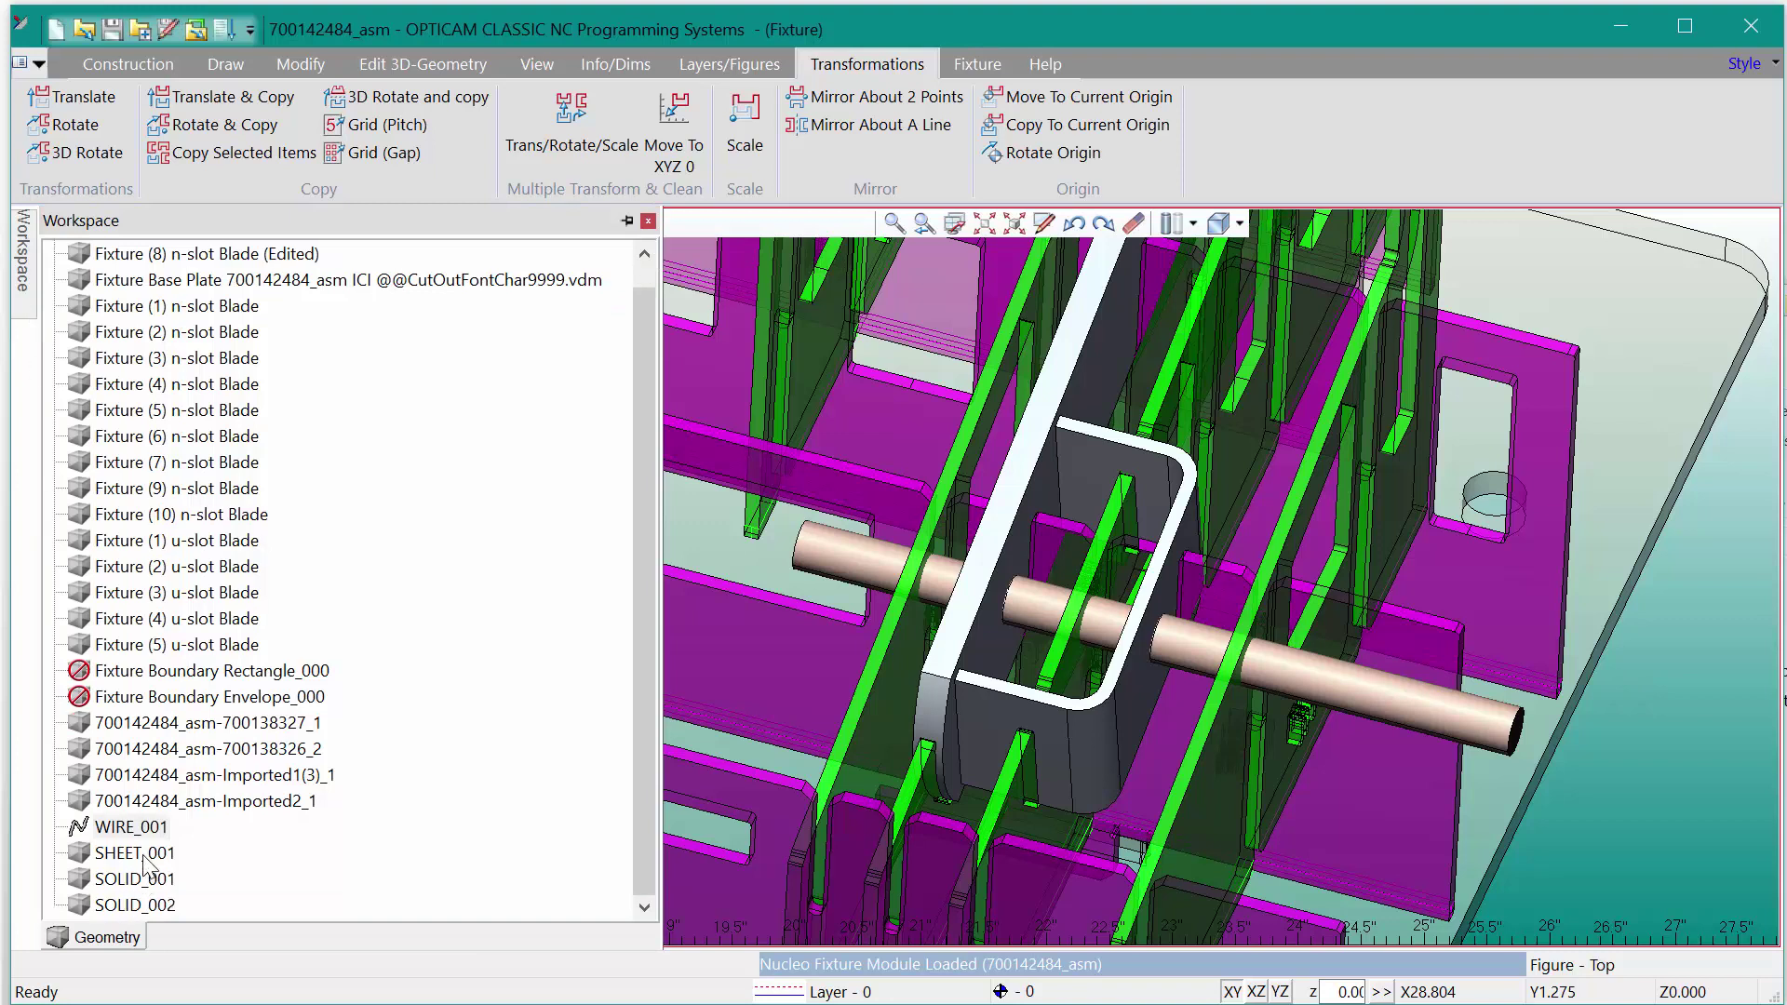
left_click(140, 855)
left_click(144, 880)
left_click(149, 906)
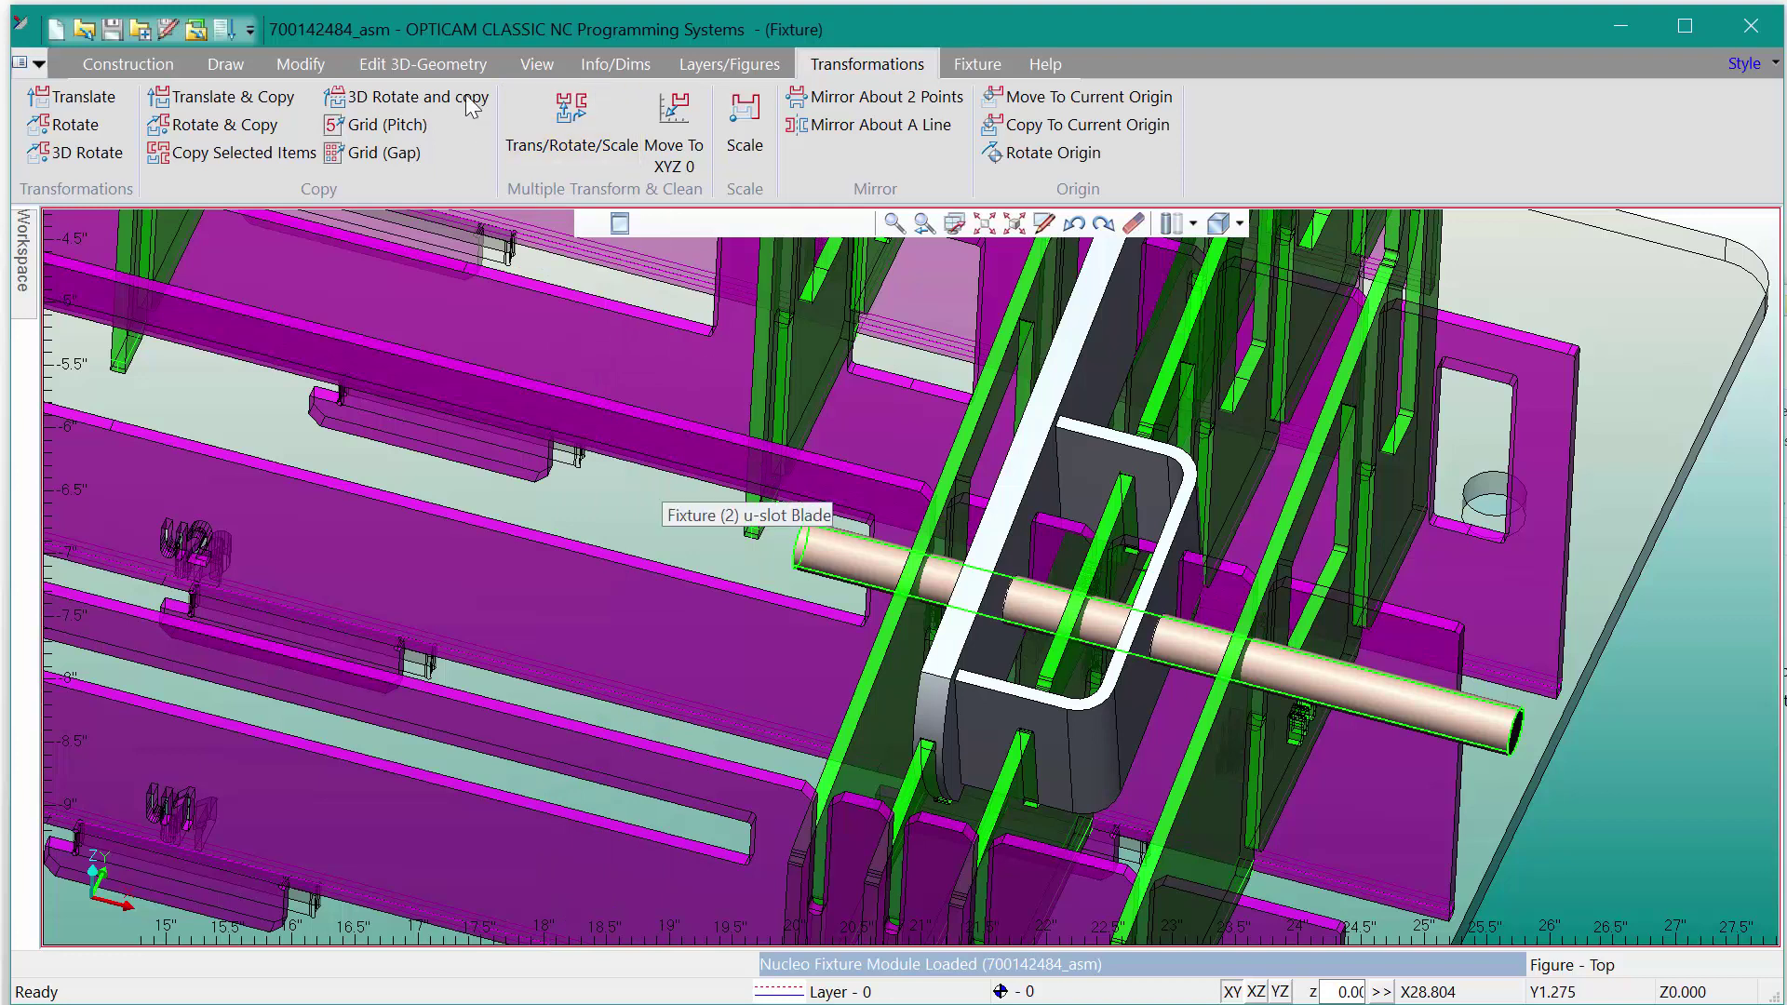
Step: Subtract one rod from the green n-slot blade running along the outside of the bracket's long side
left_click(372, 64)
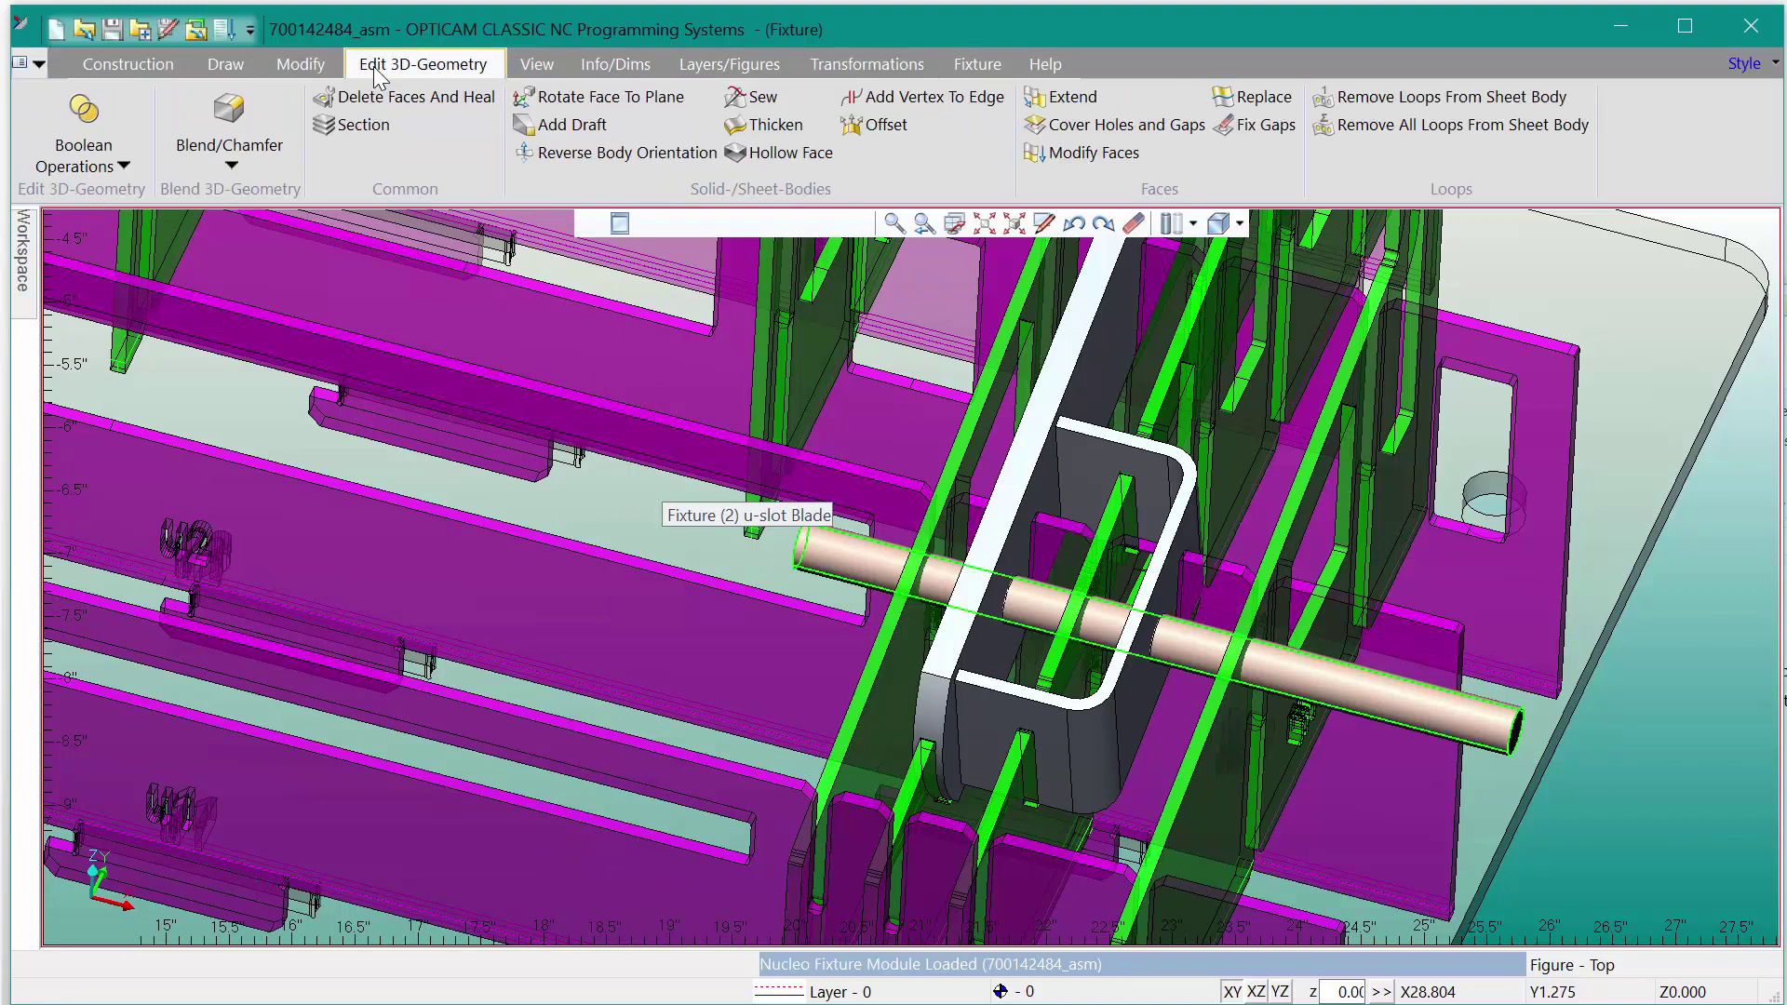
left_click(122, 167)
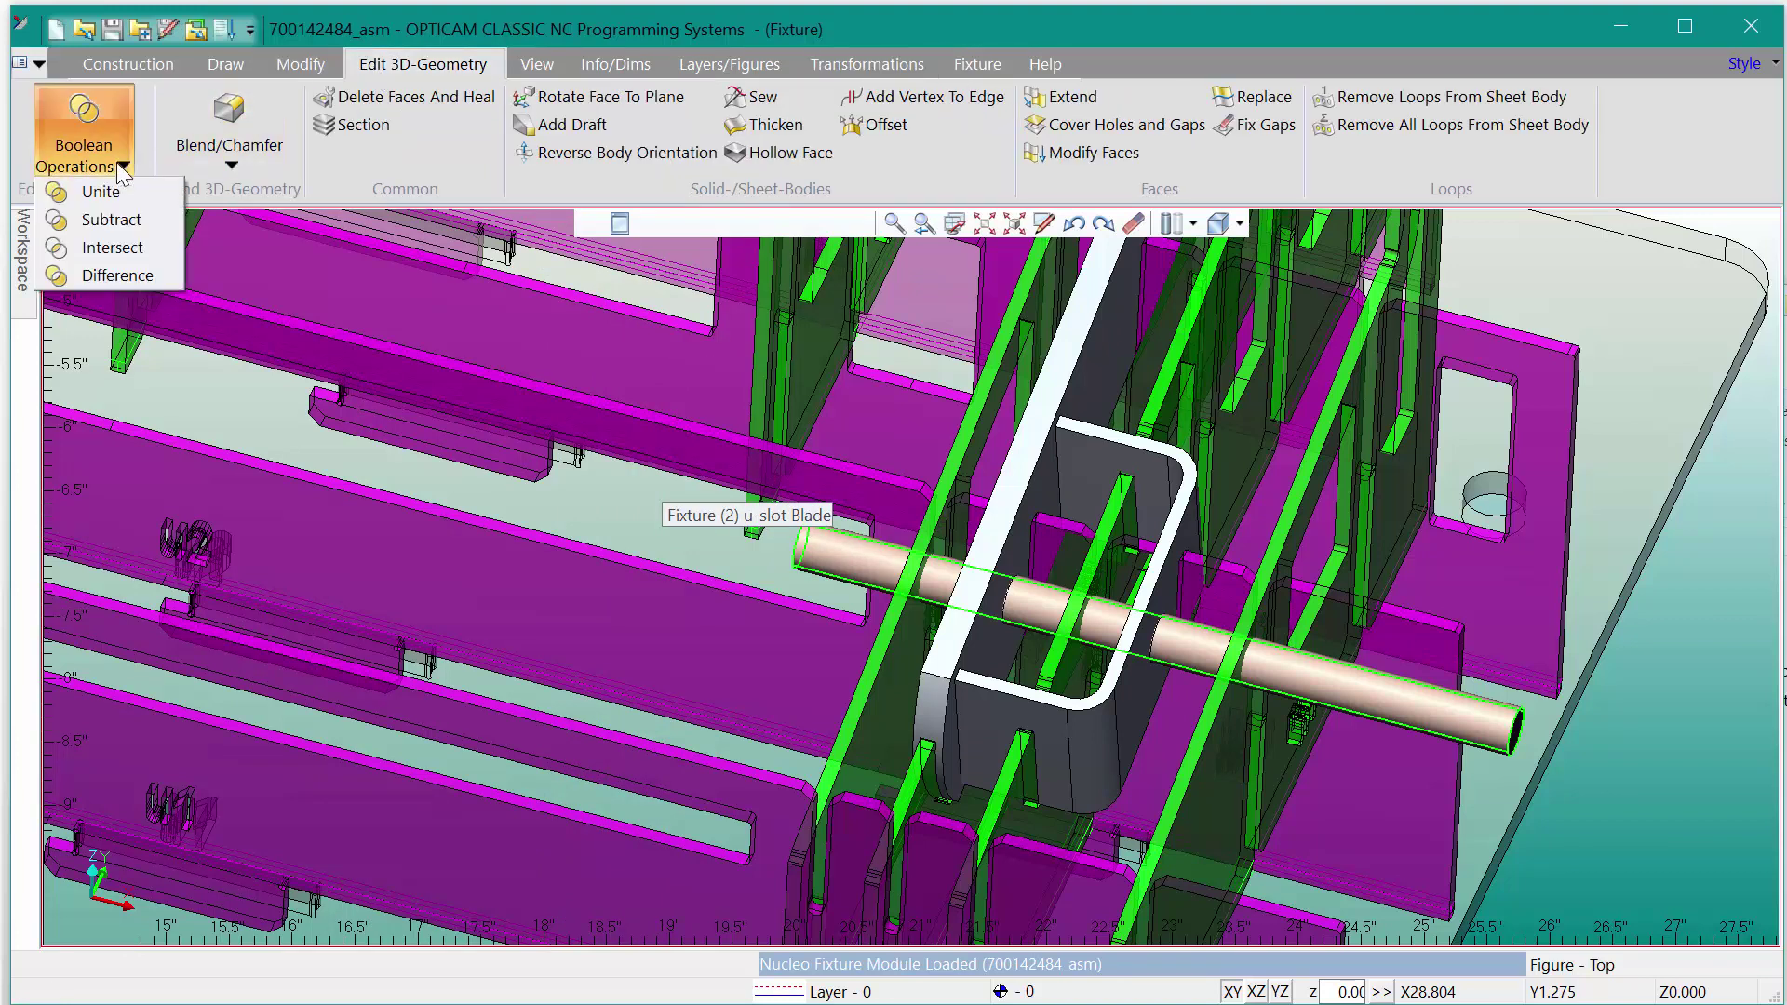
left_click(116, 221)
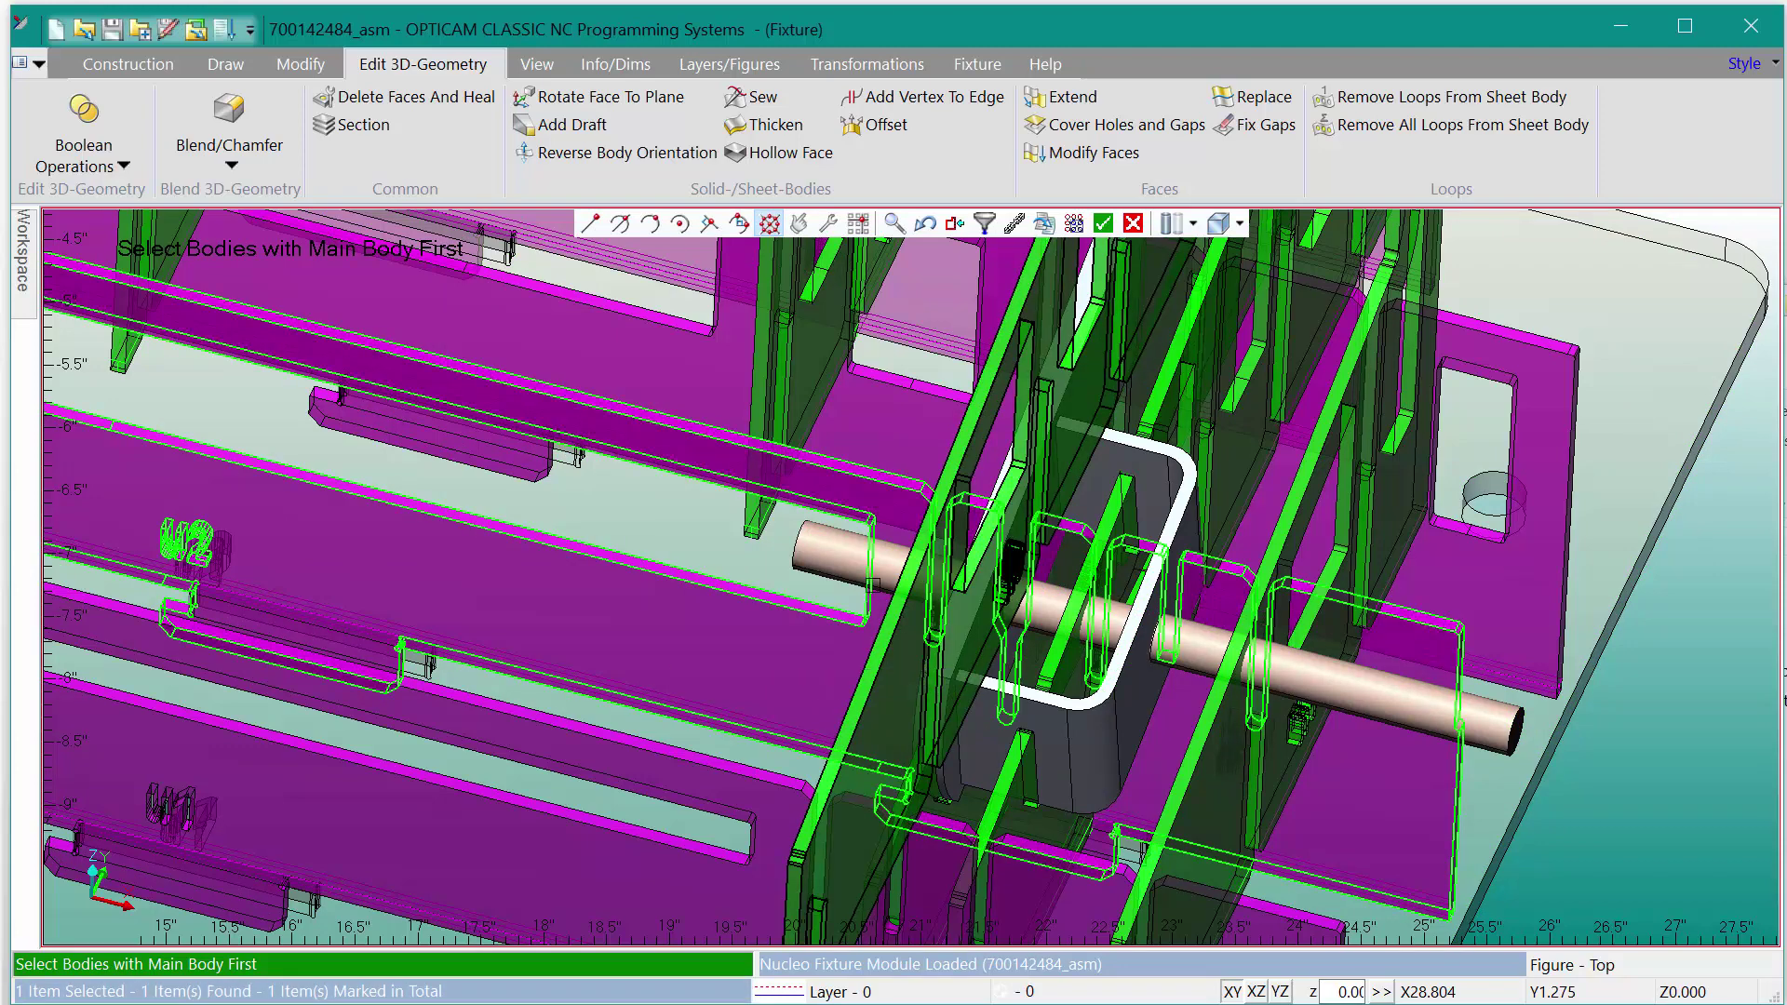
left_click(877, 552)
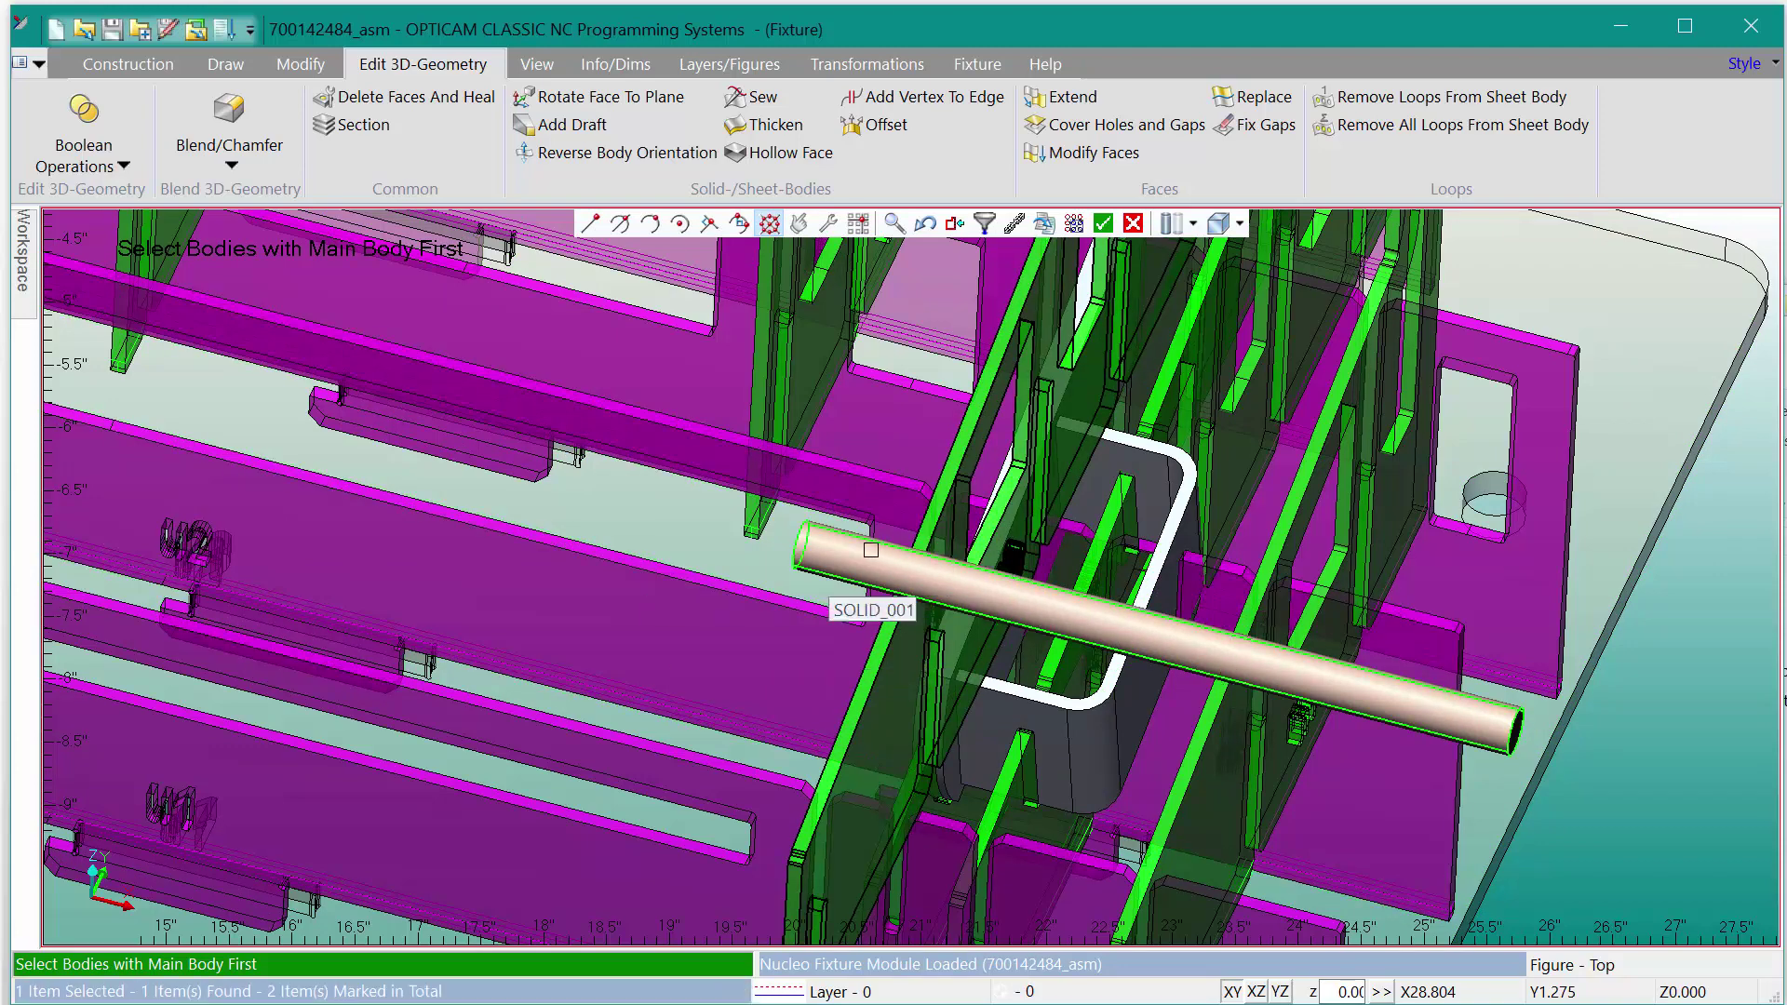
right_click(870, 550)
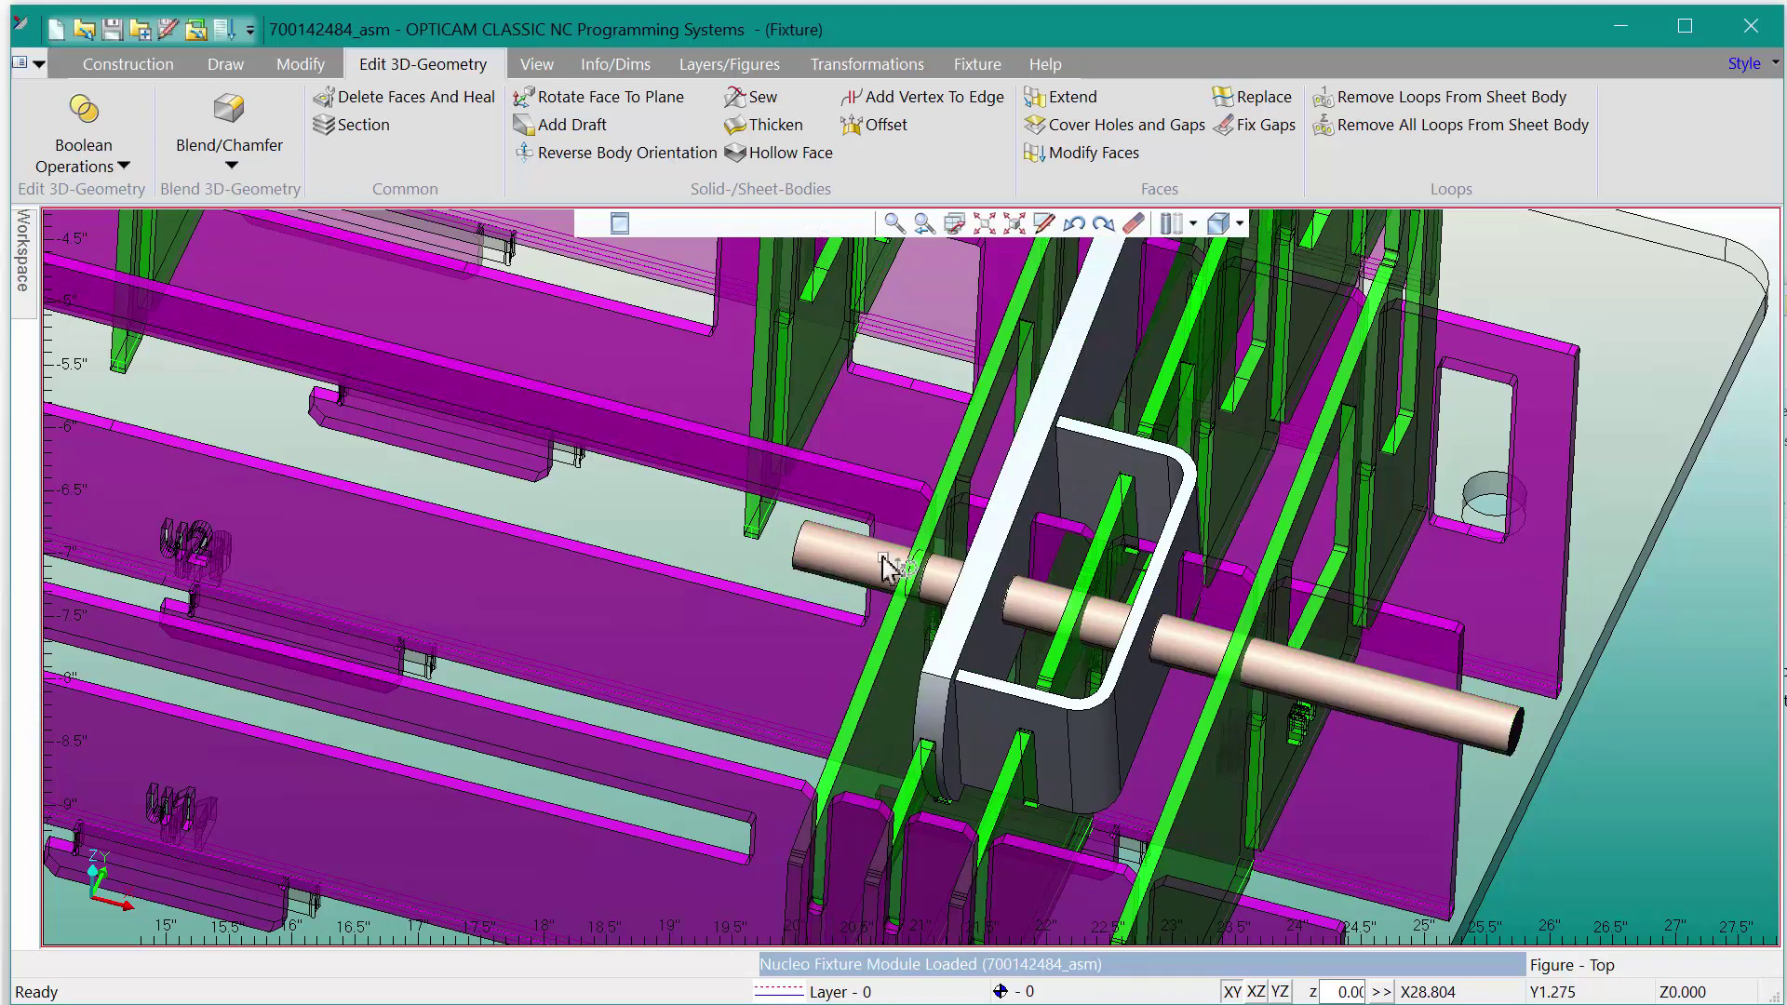
Step: Subtract another rod from the green blade that passes through the inside of the bracket's U-shaped end
left_click(93, 133)
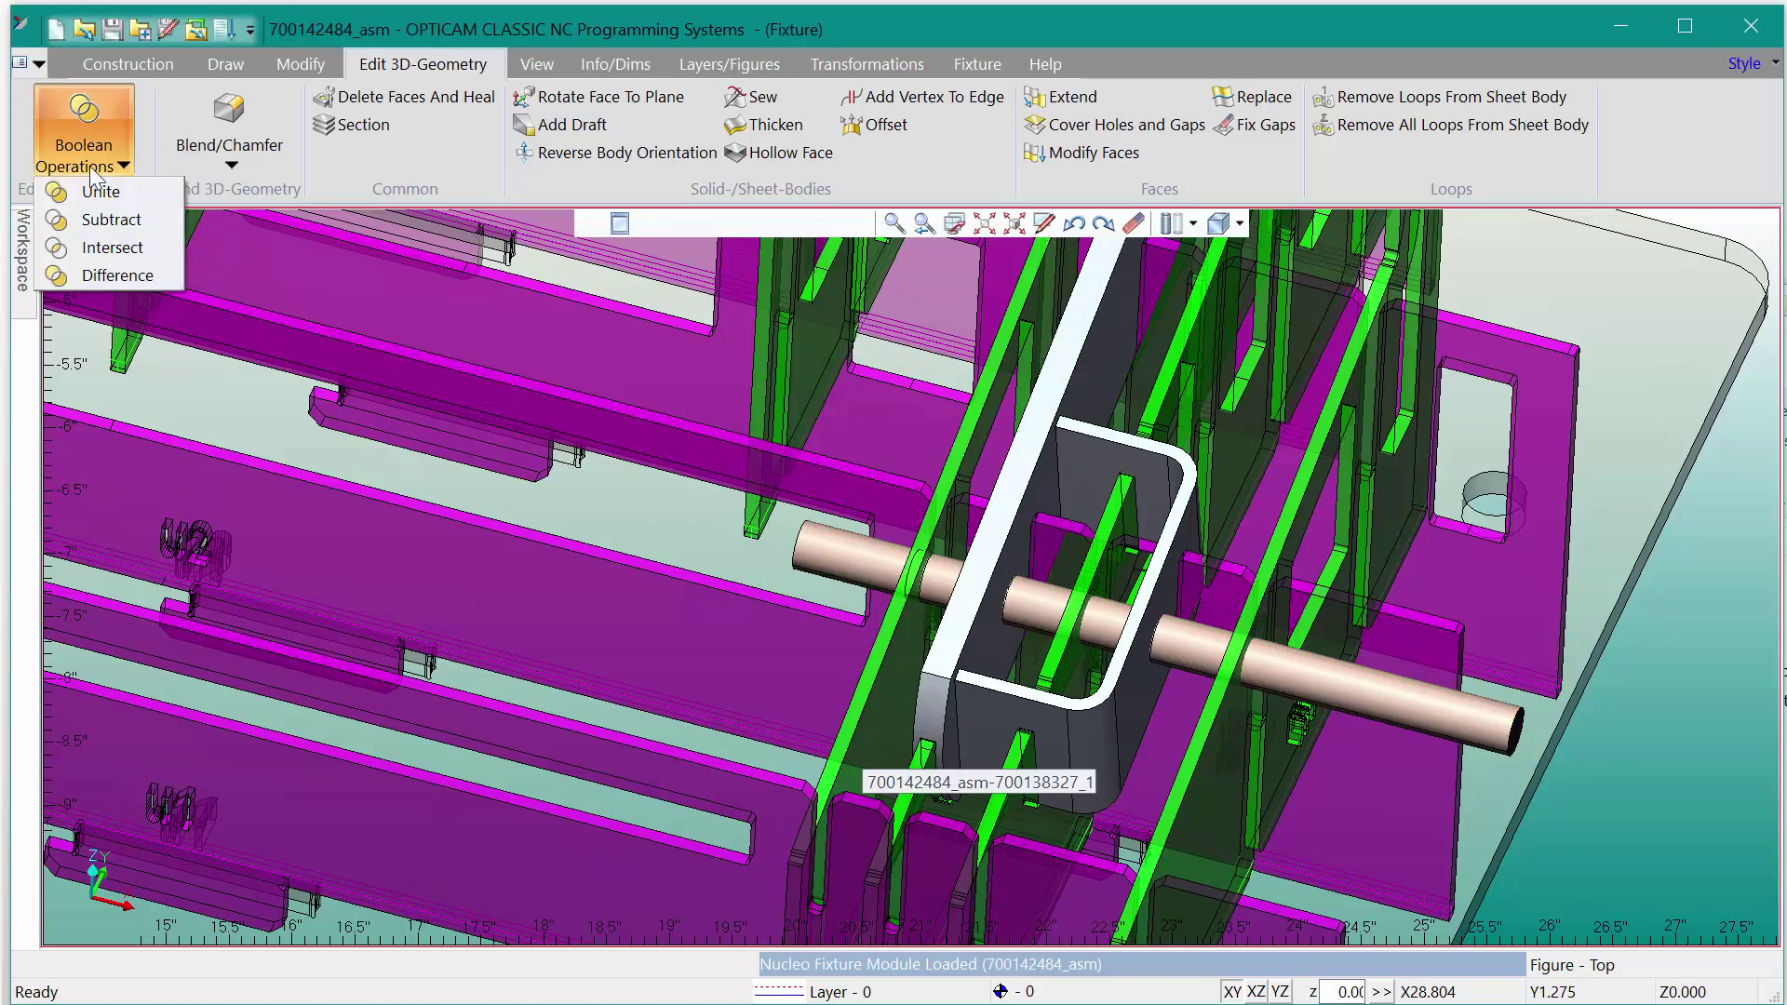
left_click(95, 222)
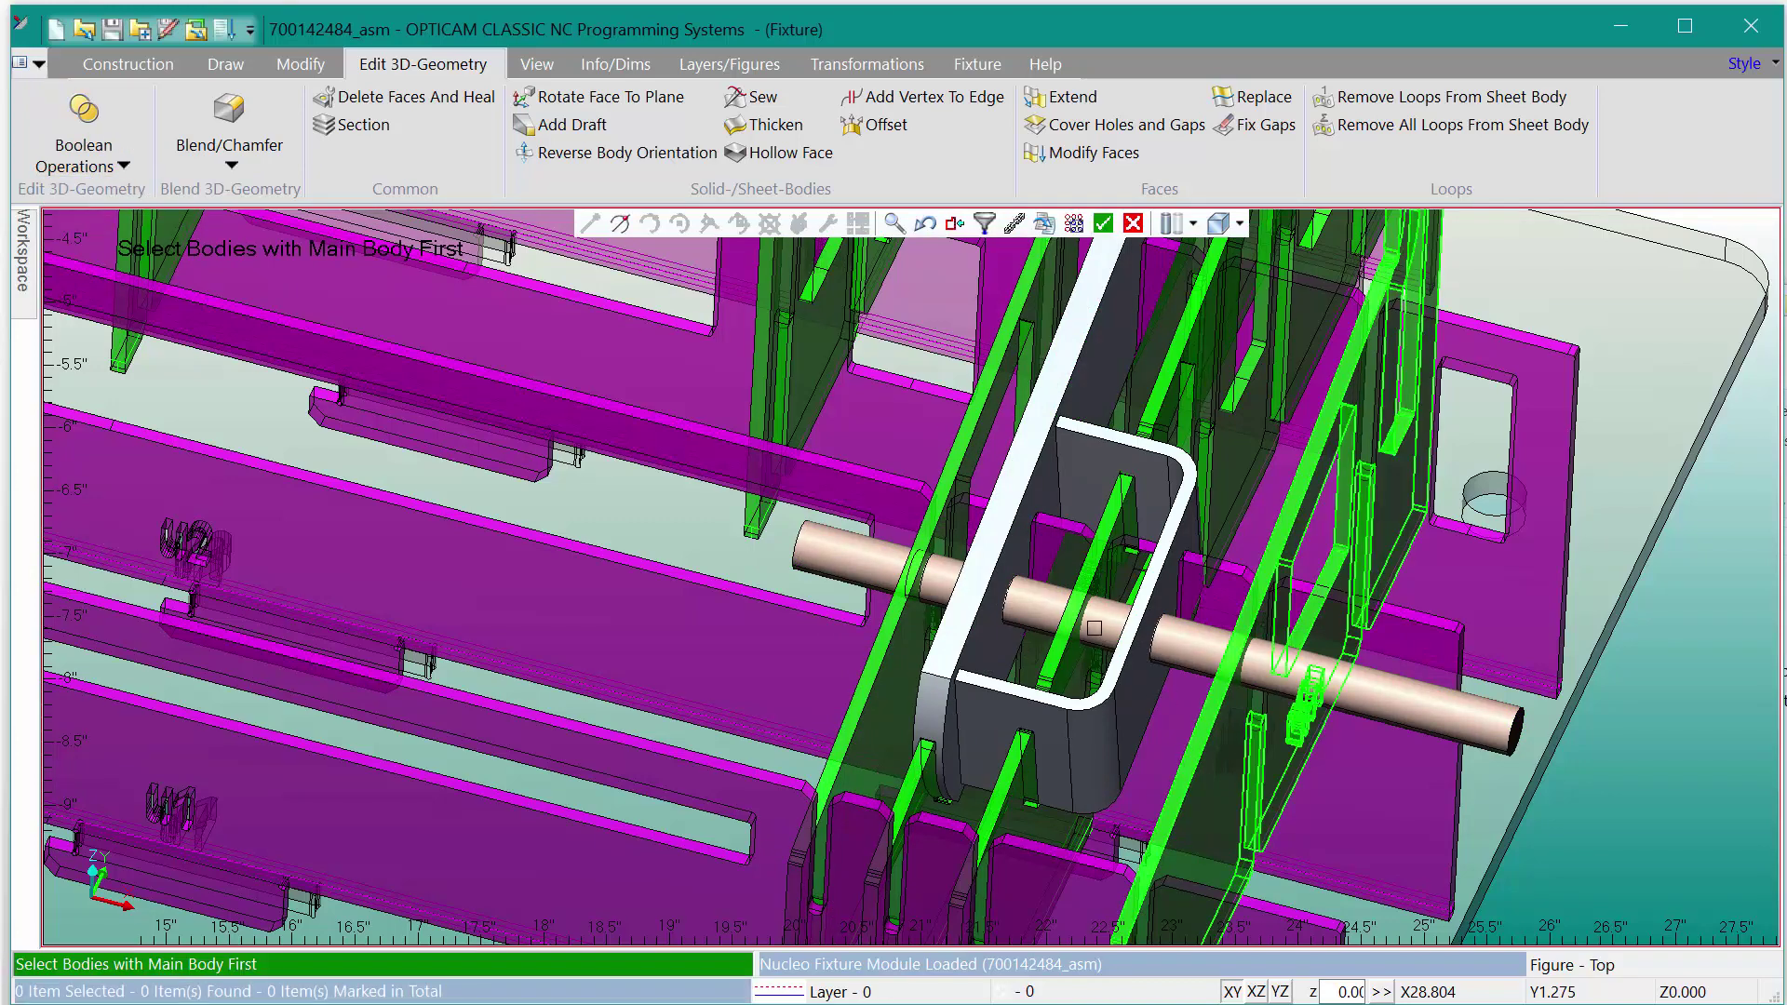
left_click(1058, 605)
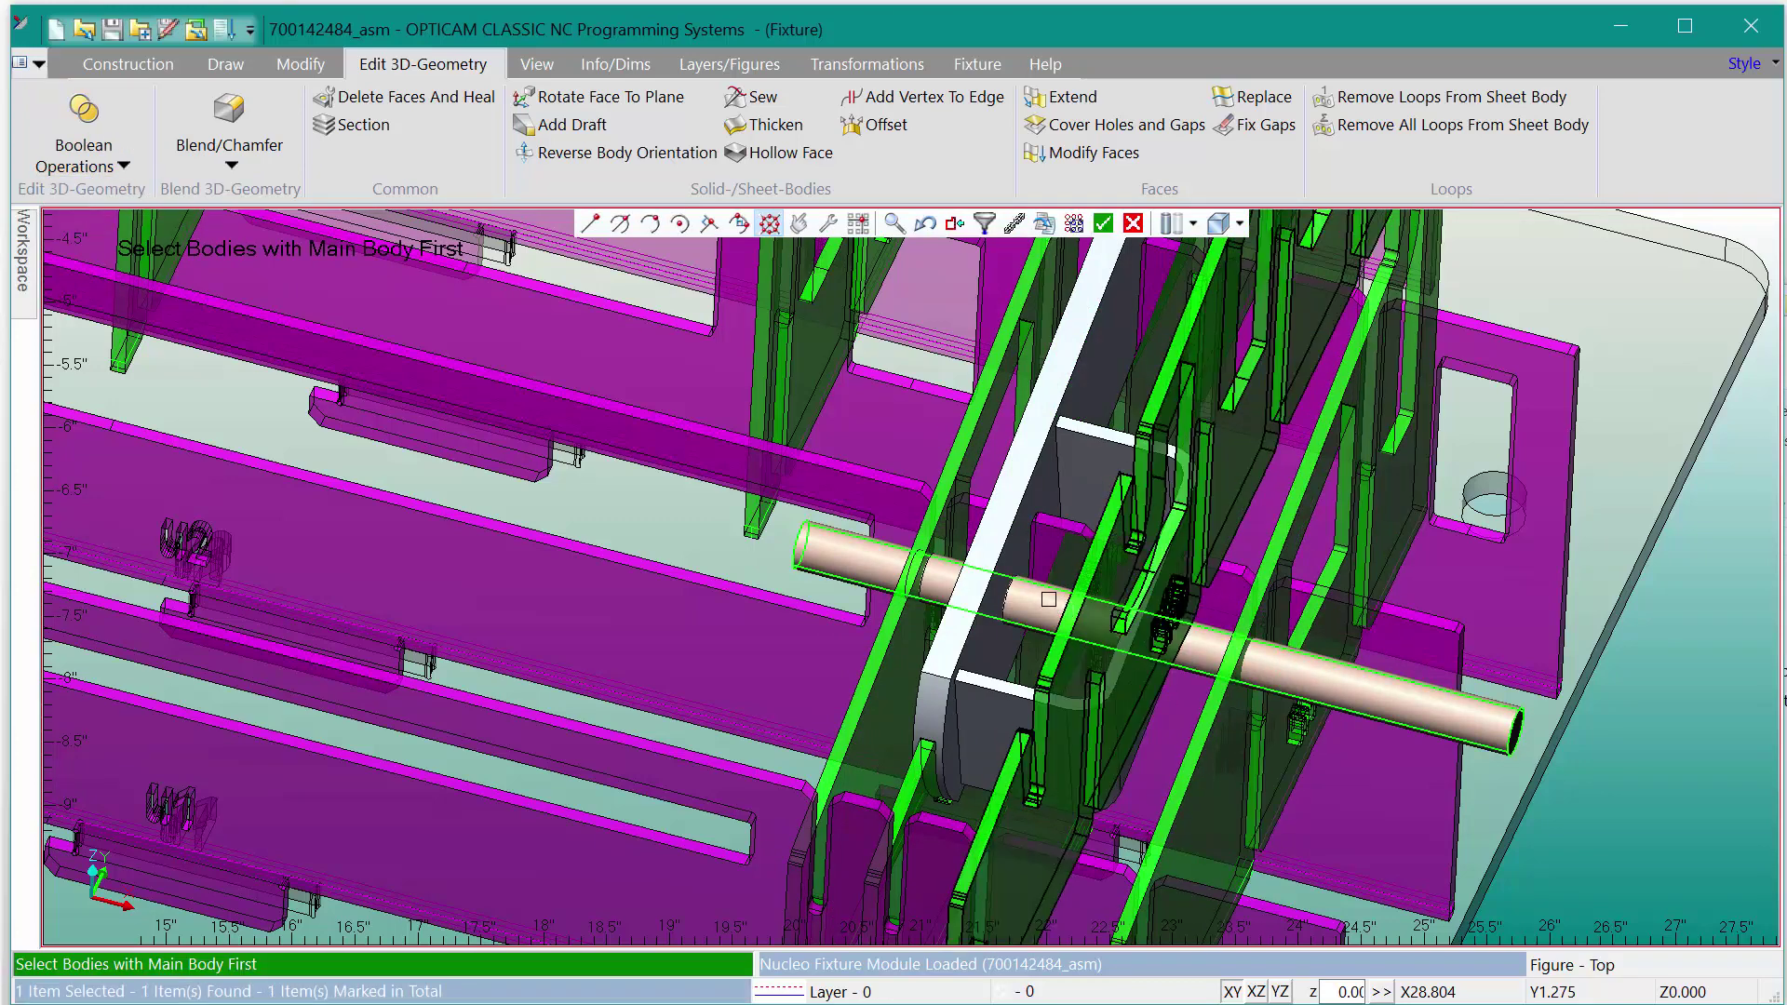
left_click(1050, 600)
key("Return")
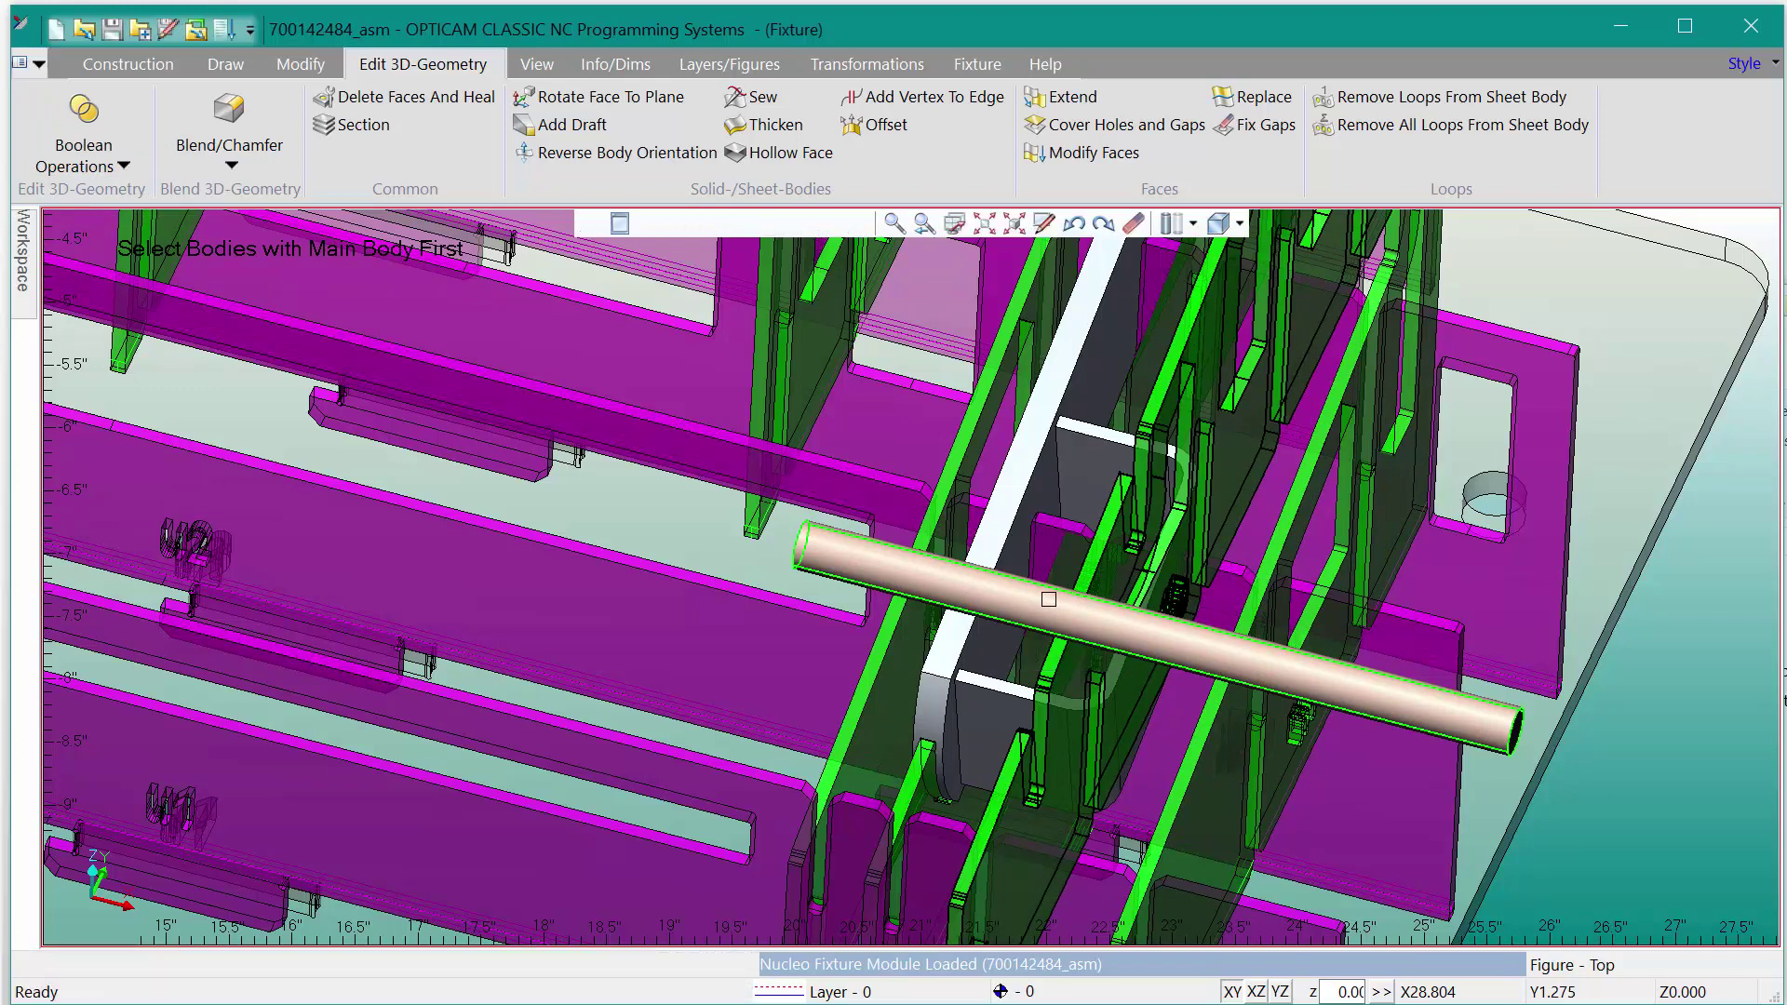
Step: Translate and copy the remaining rod once with a relative distance of dx0, placing the duplicate in the same position
left_click(26, 277)
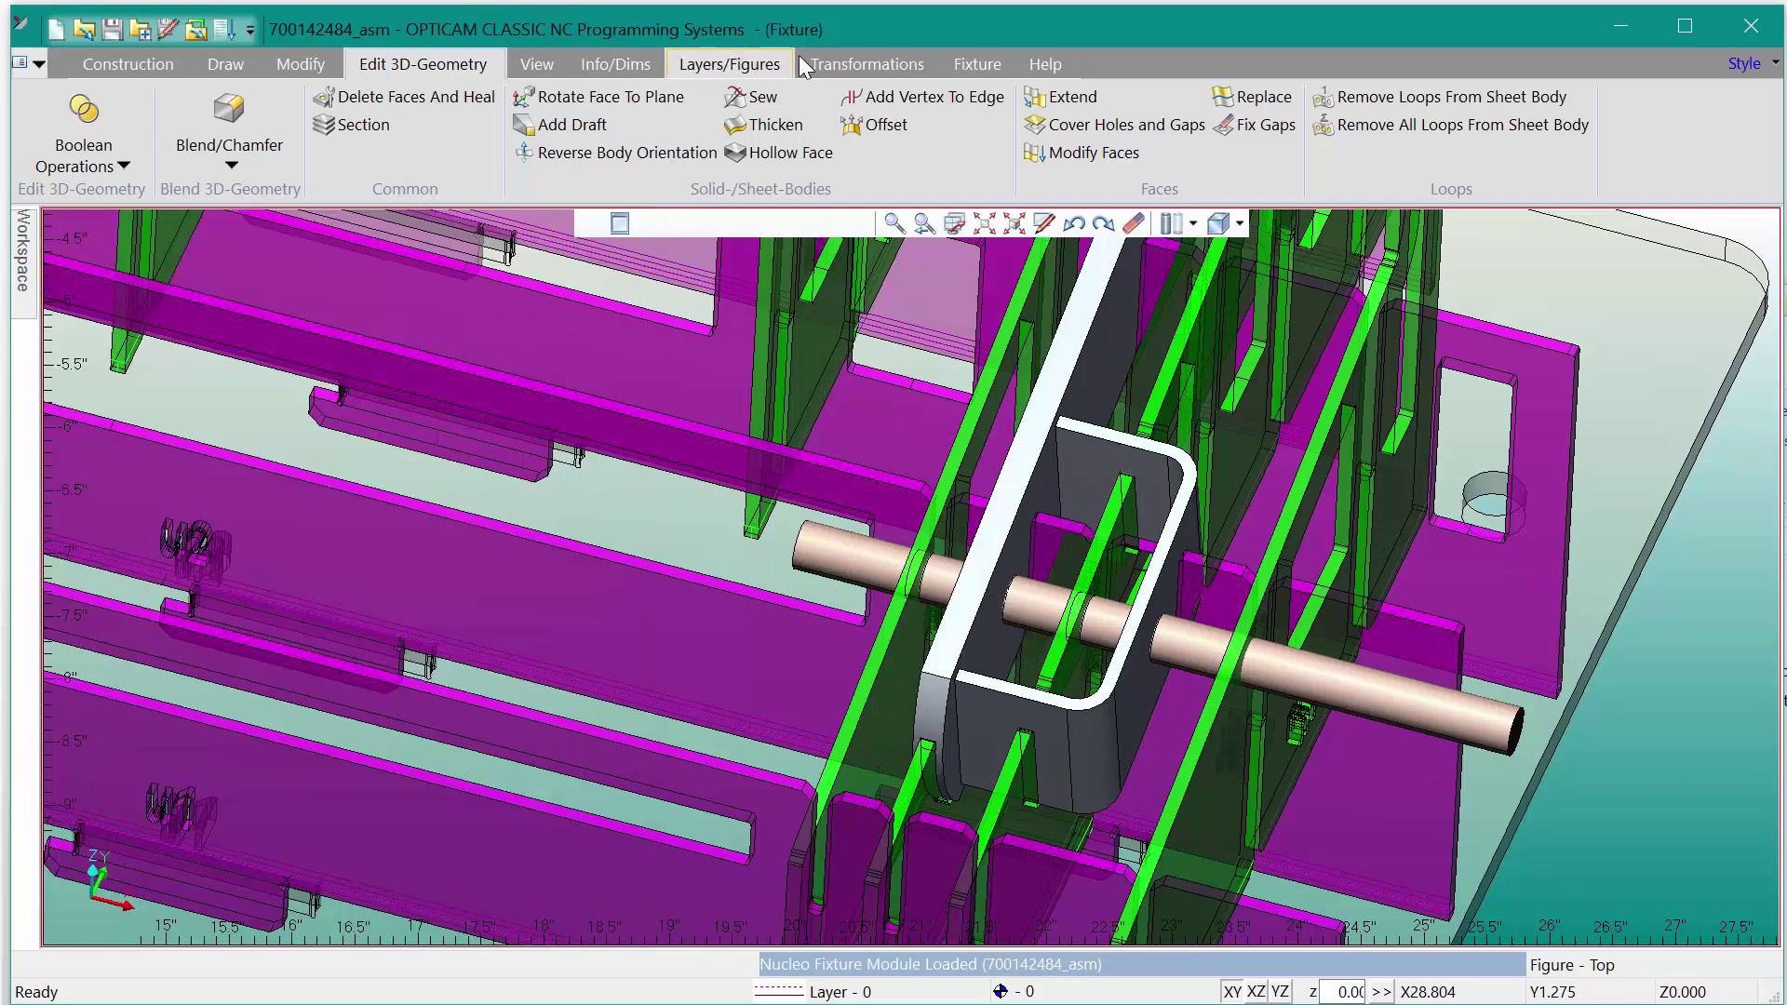
left_click(849, 66)
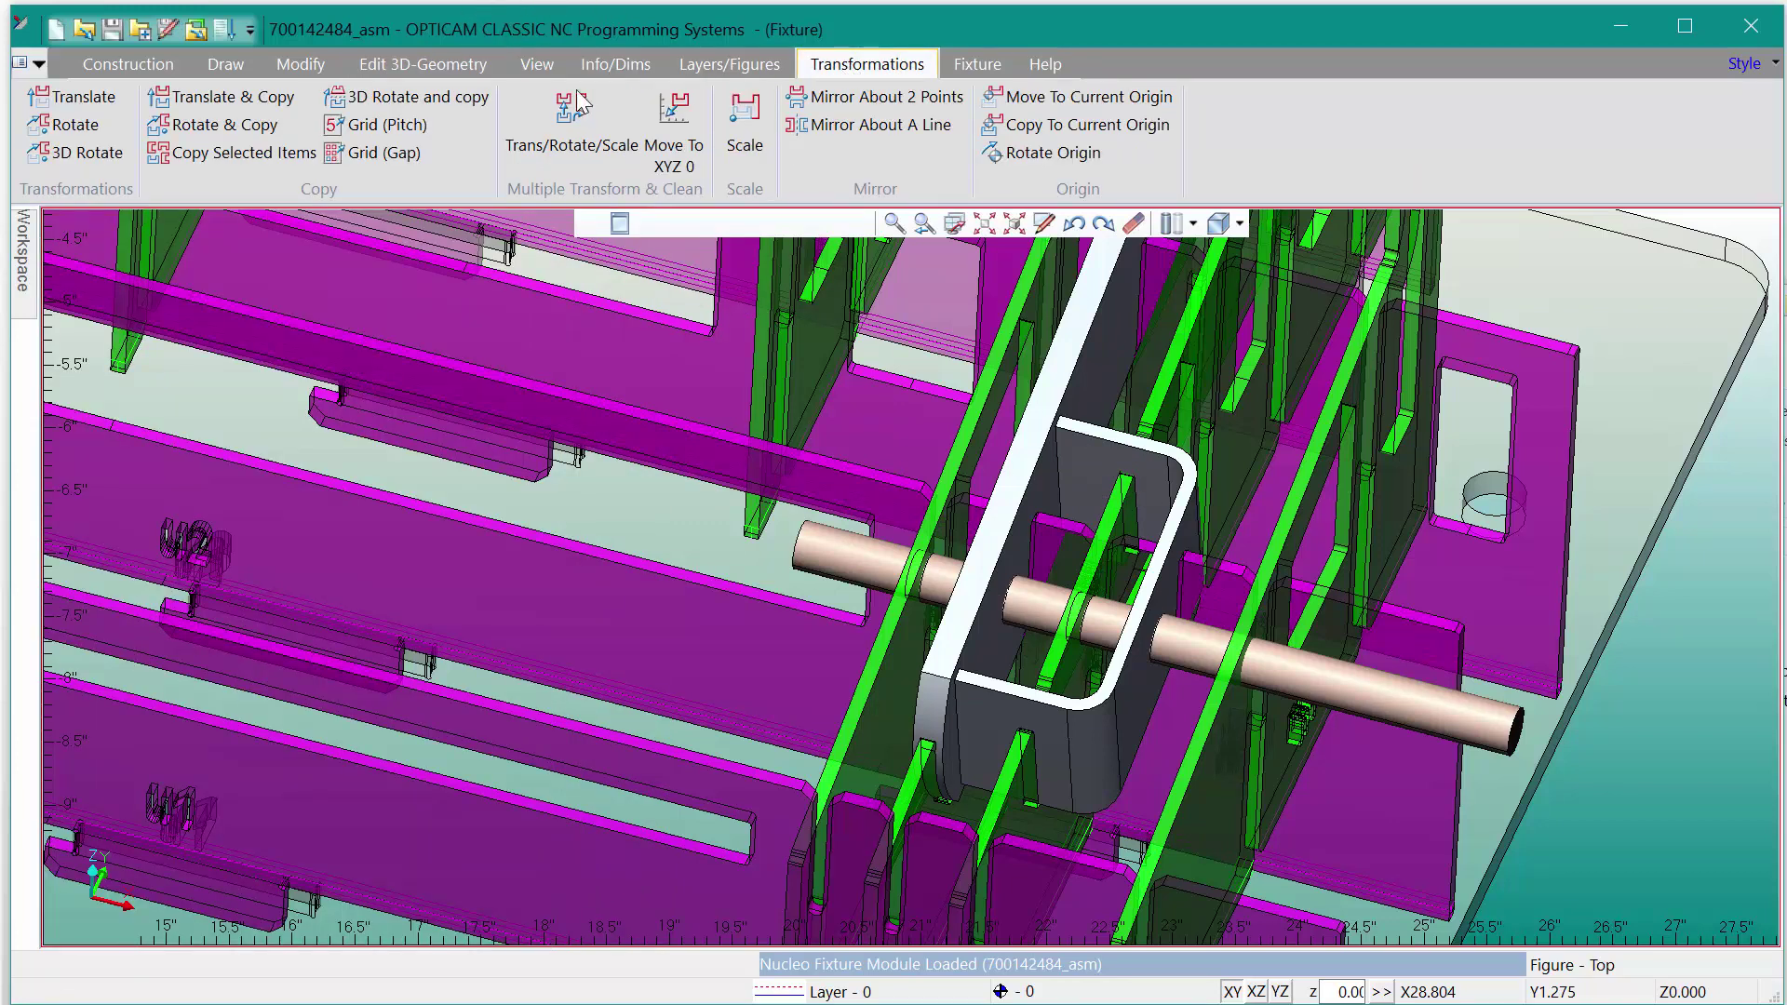
left_click(224, 97)
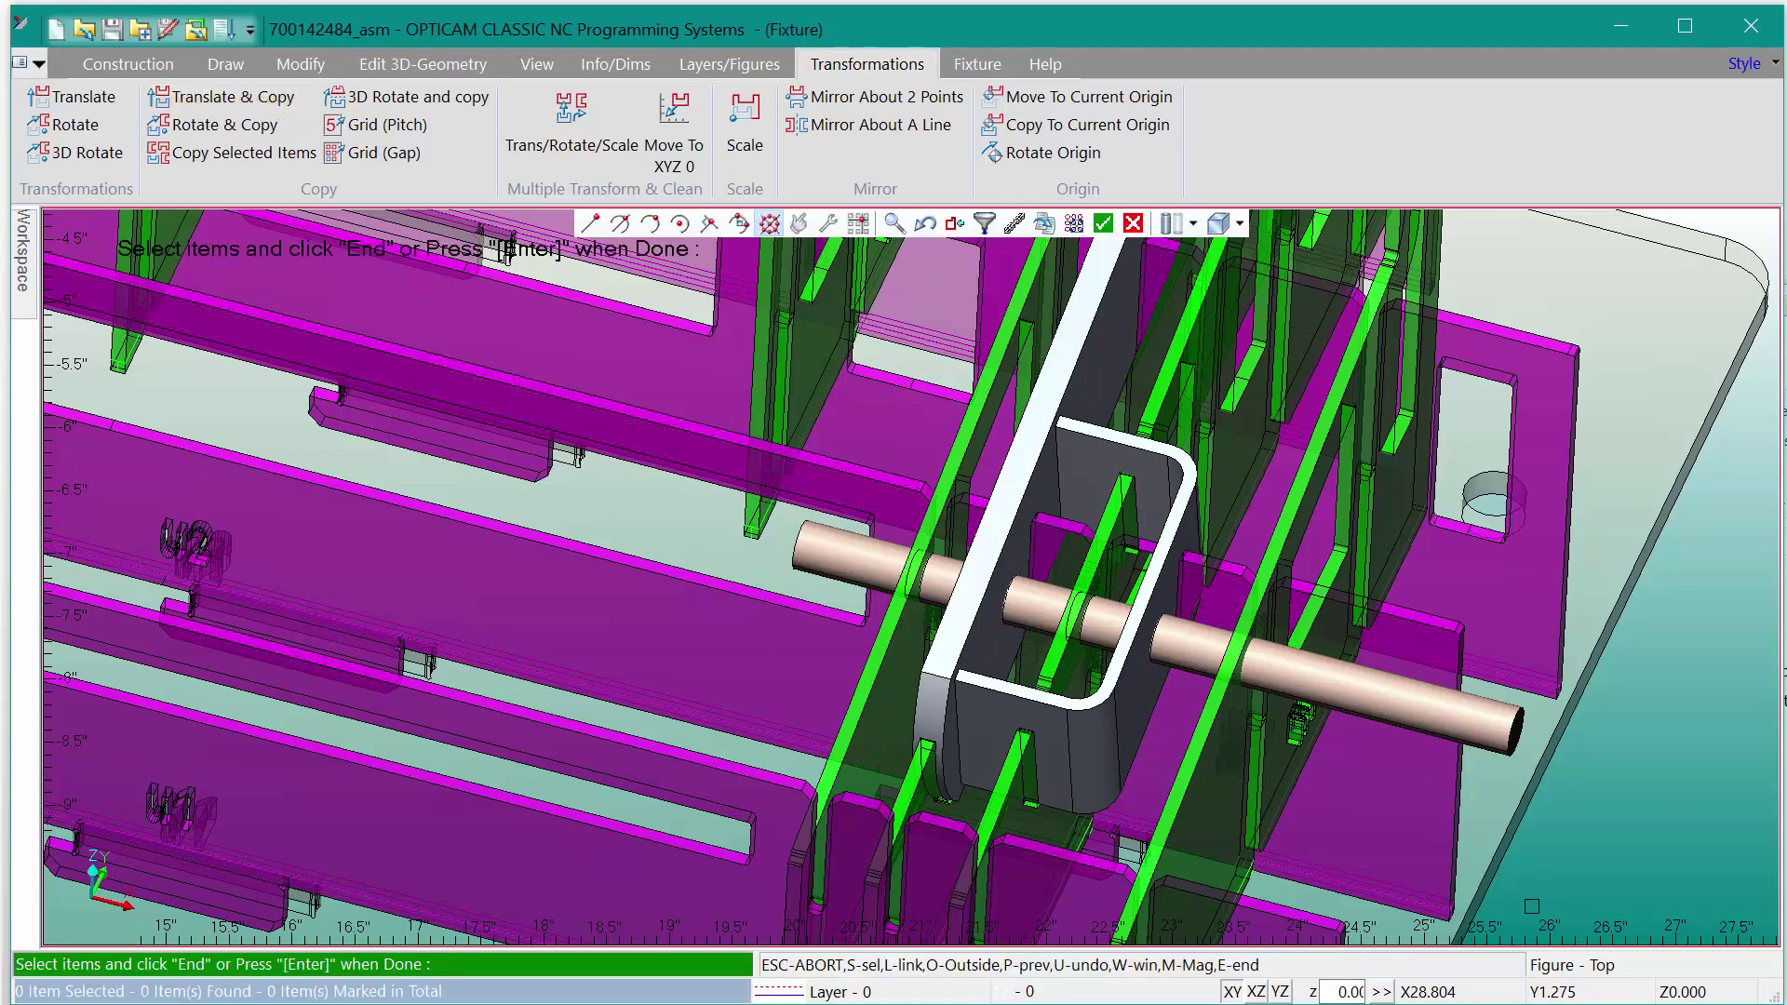
left_click(1509, 719)
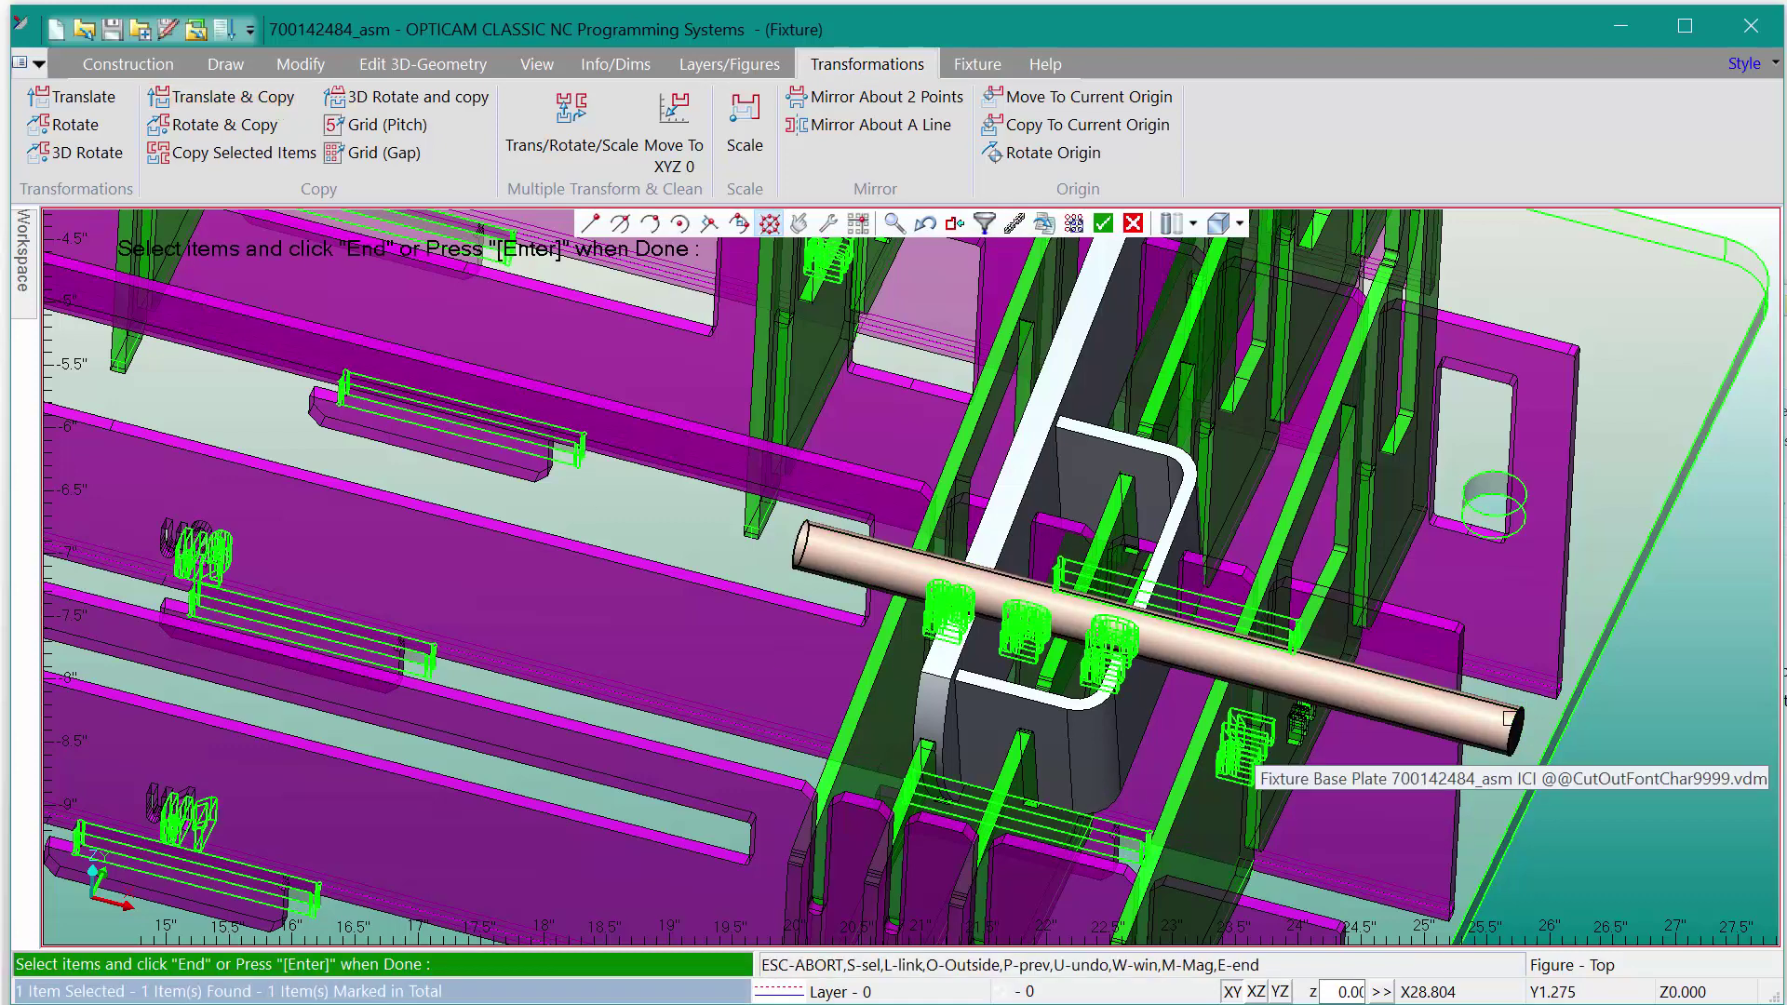
key("Return")
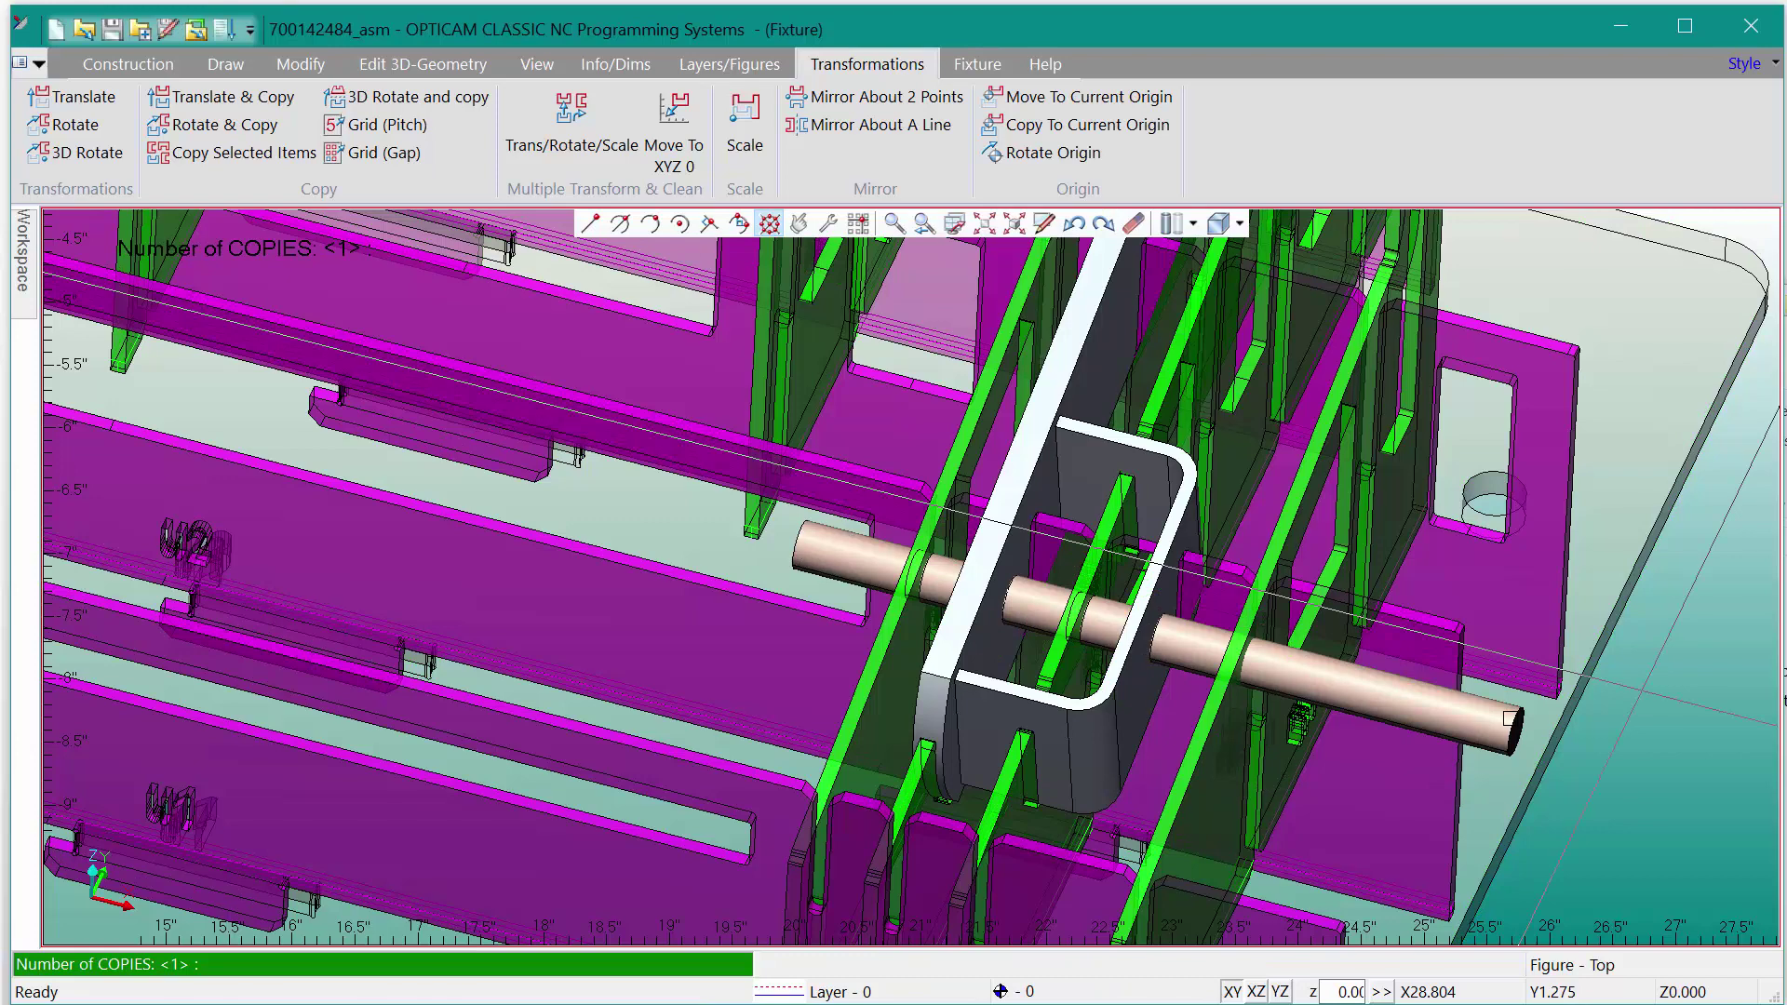
key("Return")
left_click(1510, 718)
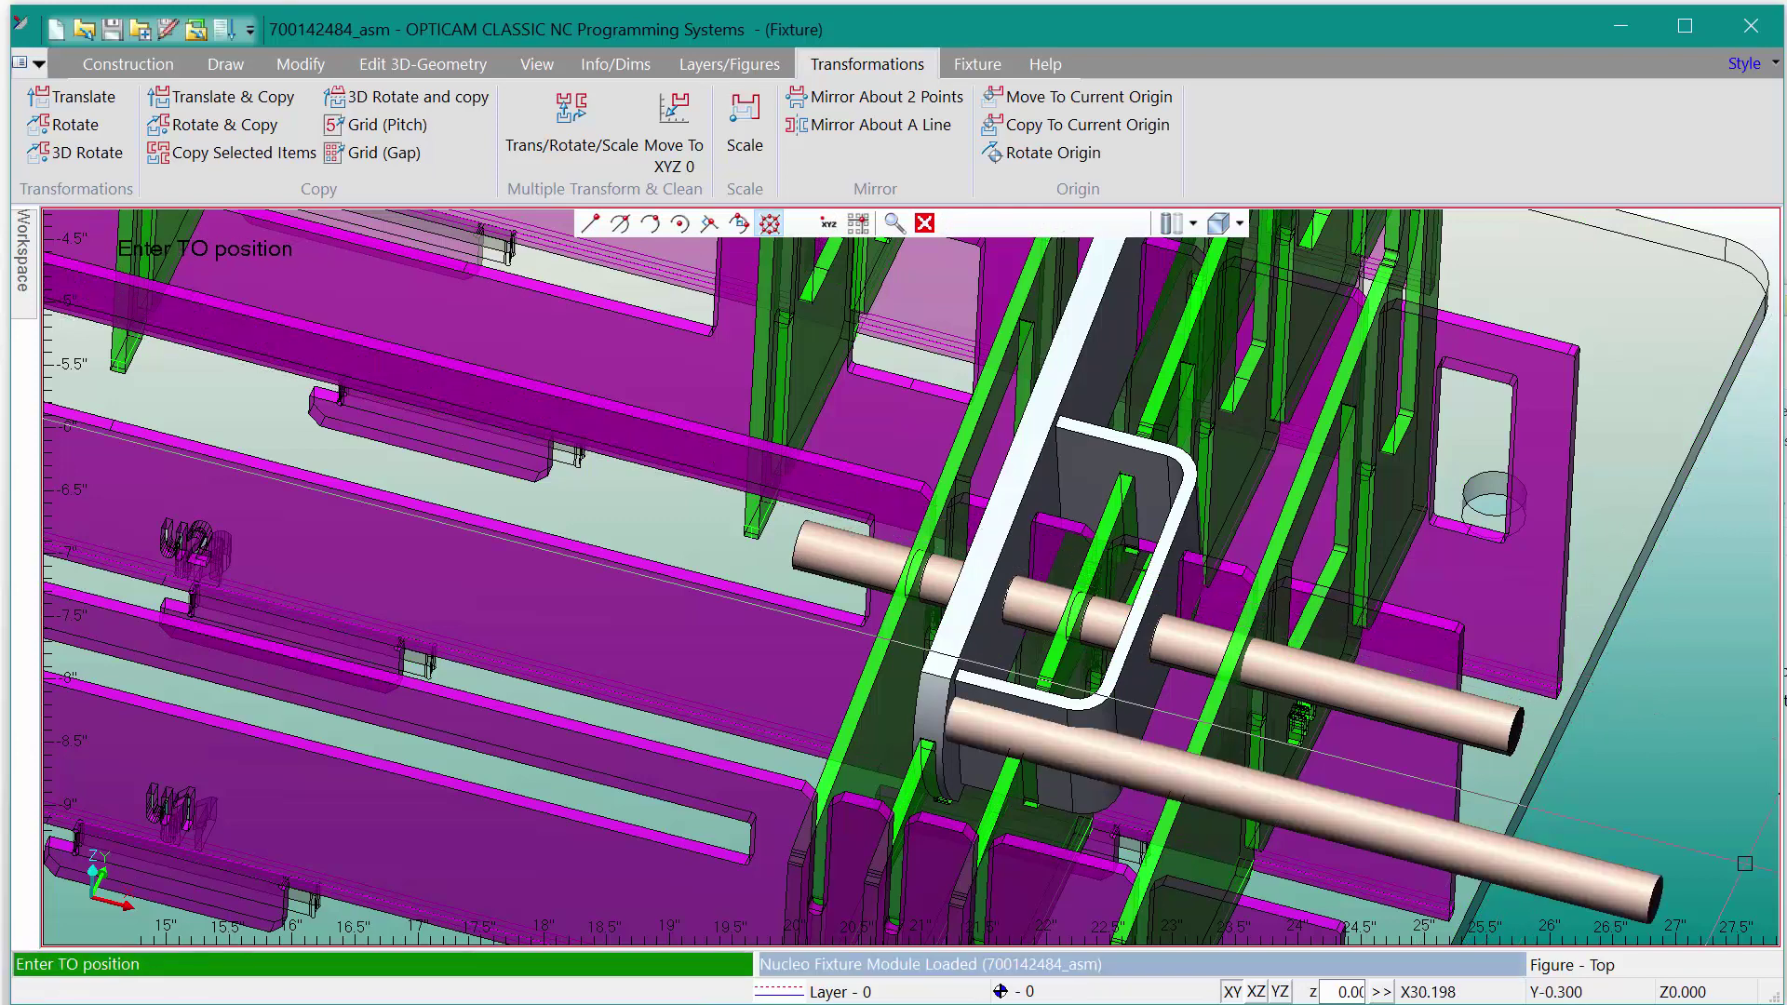
type("dx0")
key("Return")
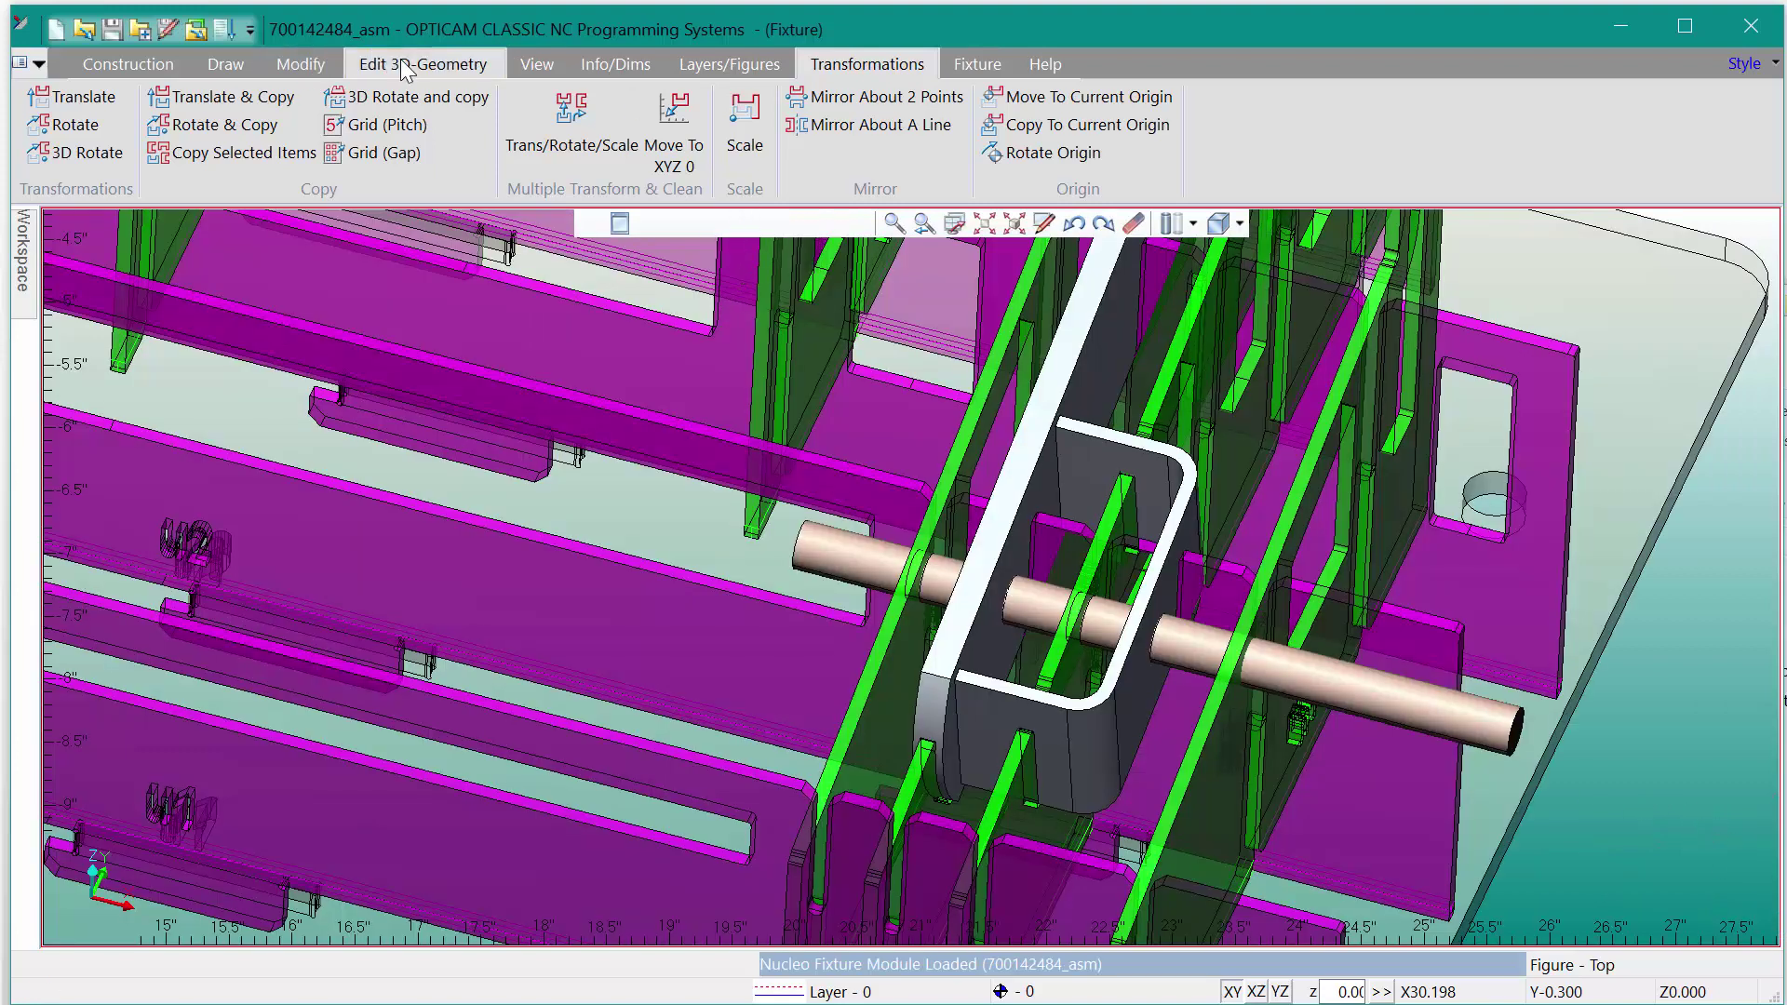
Step: Subtract one of the coincident rods from the magenta blade that runs lengthwise beneath the rod
left_click(392, 62)
left_click(112, 157)
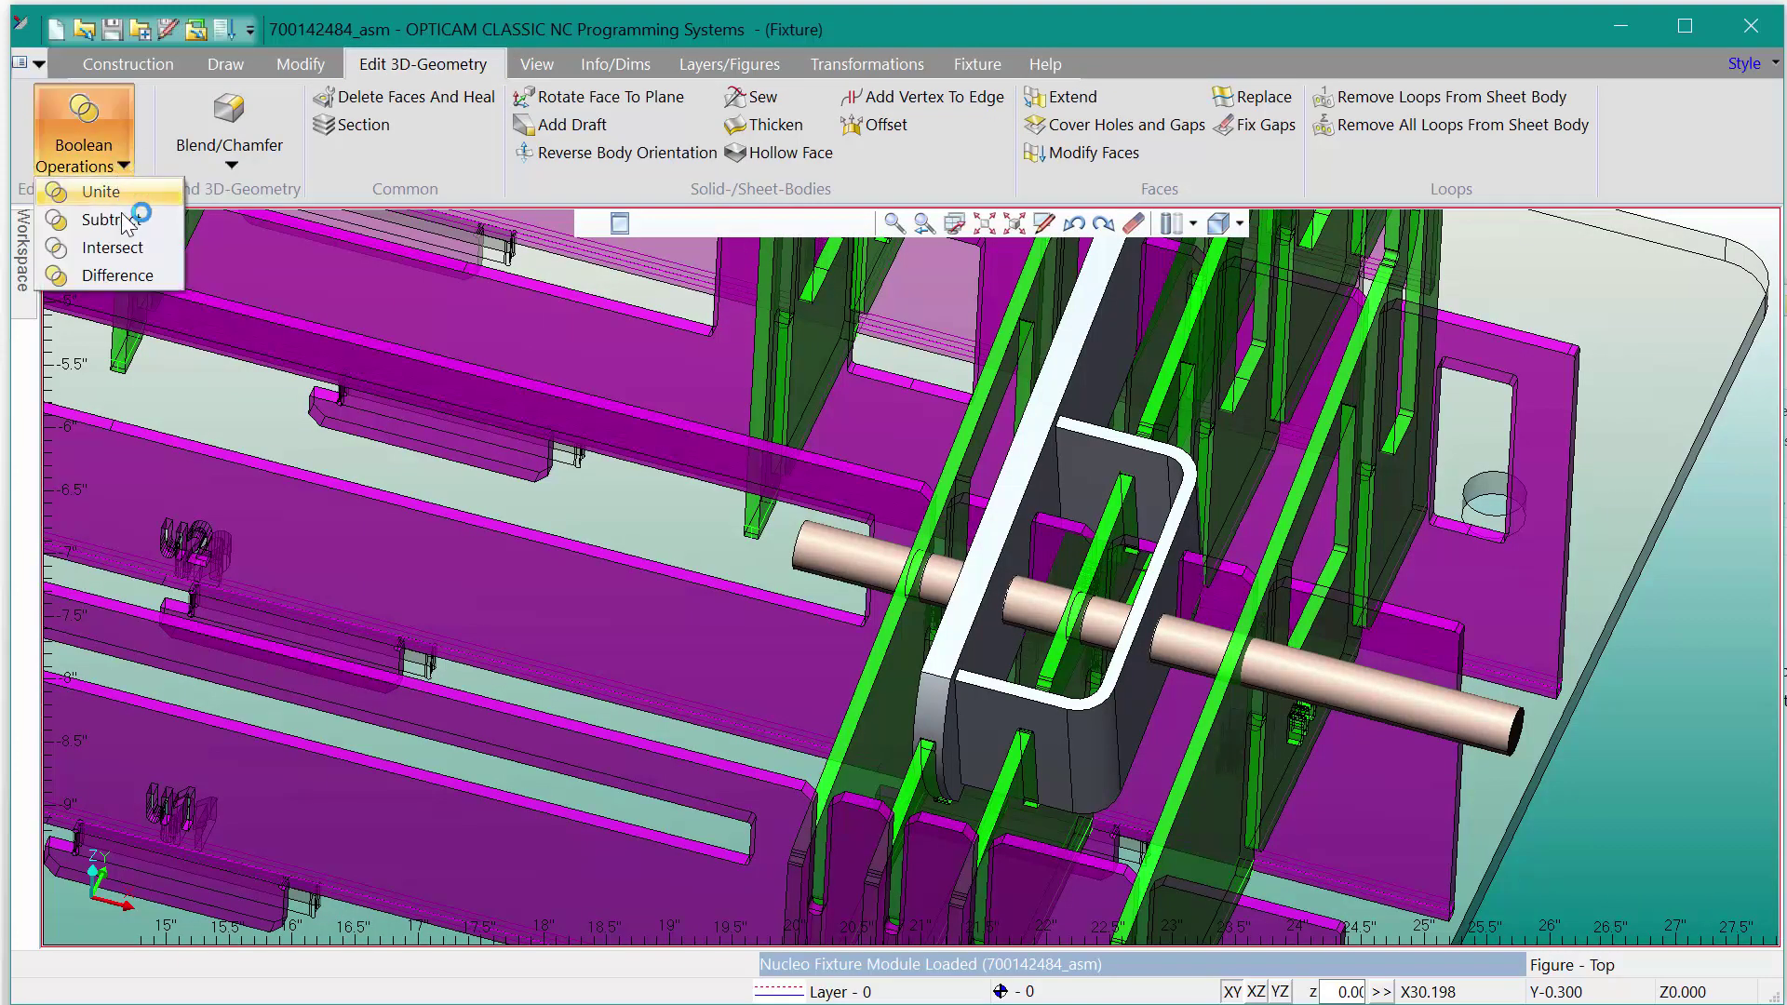
left_click(84, 208)
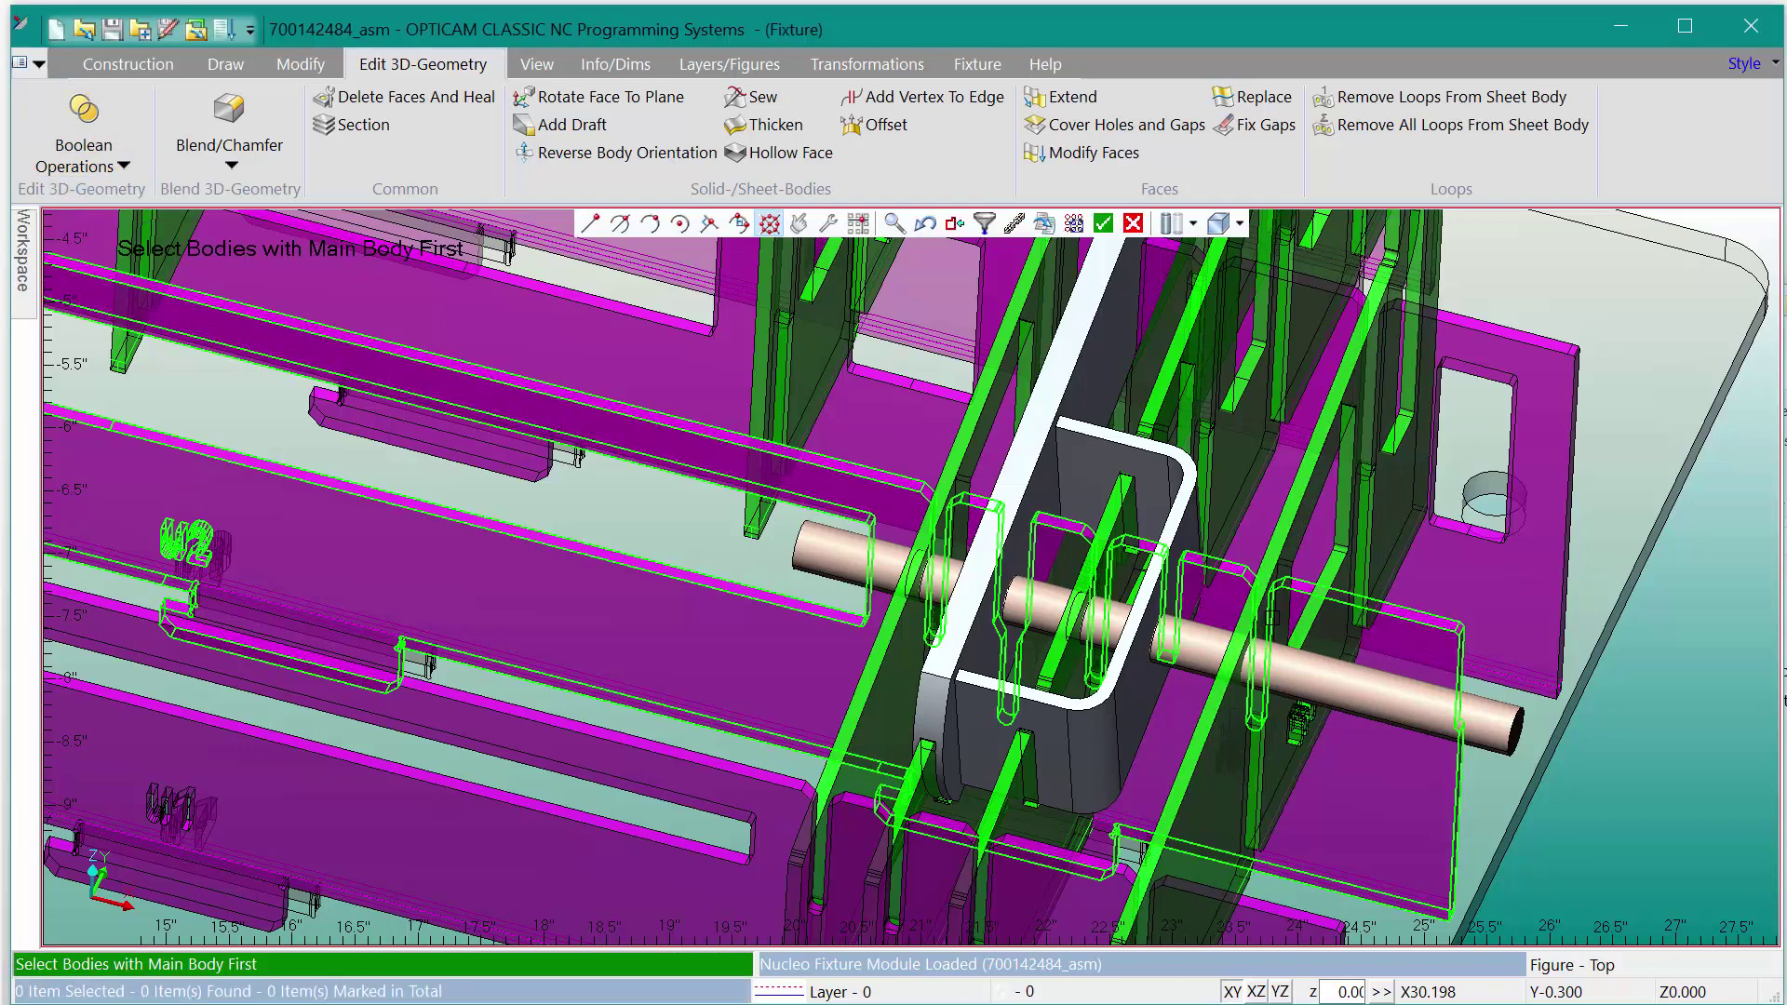
left_click(1508, 729)
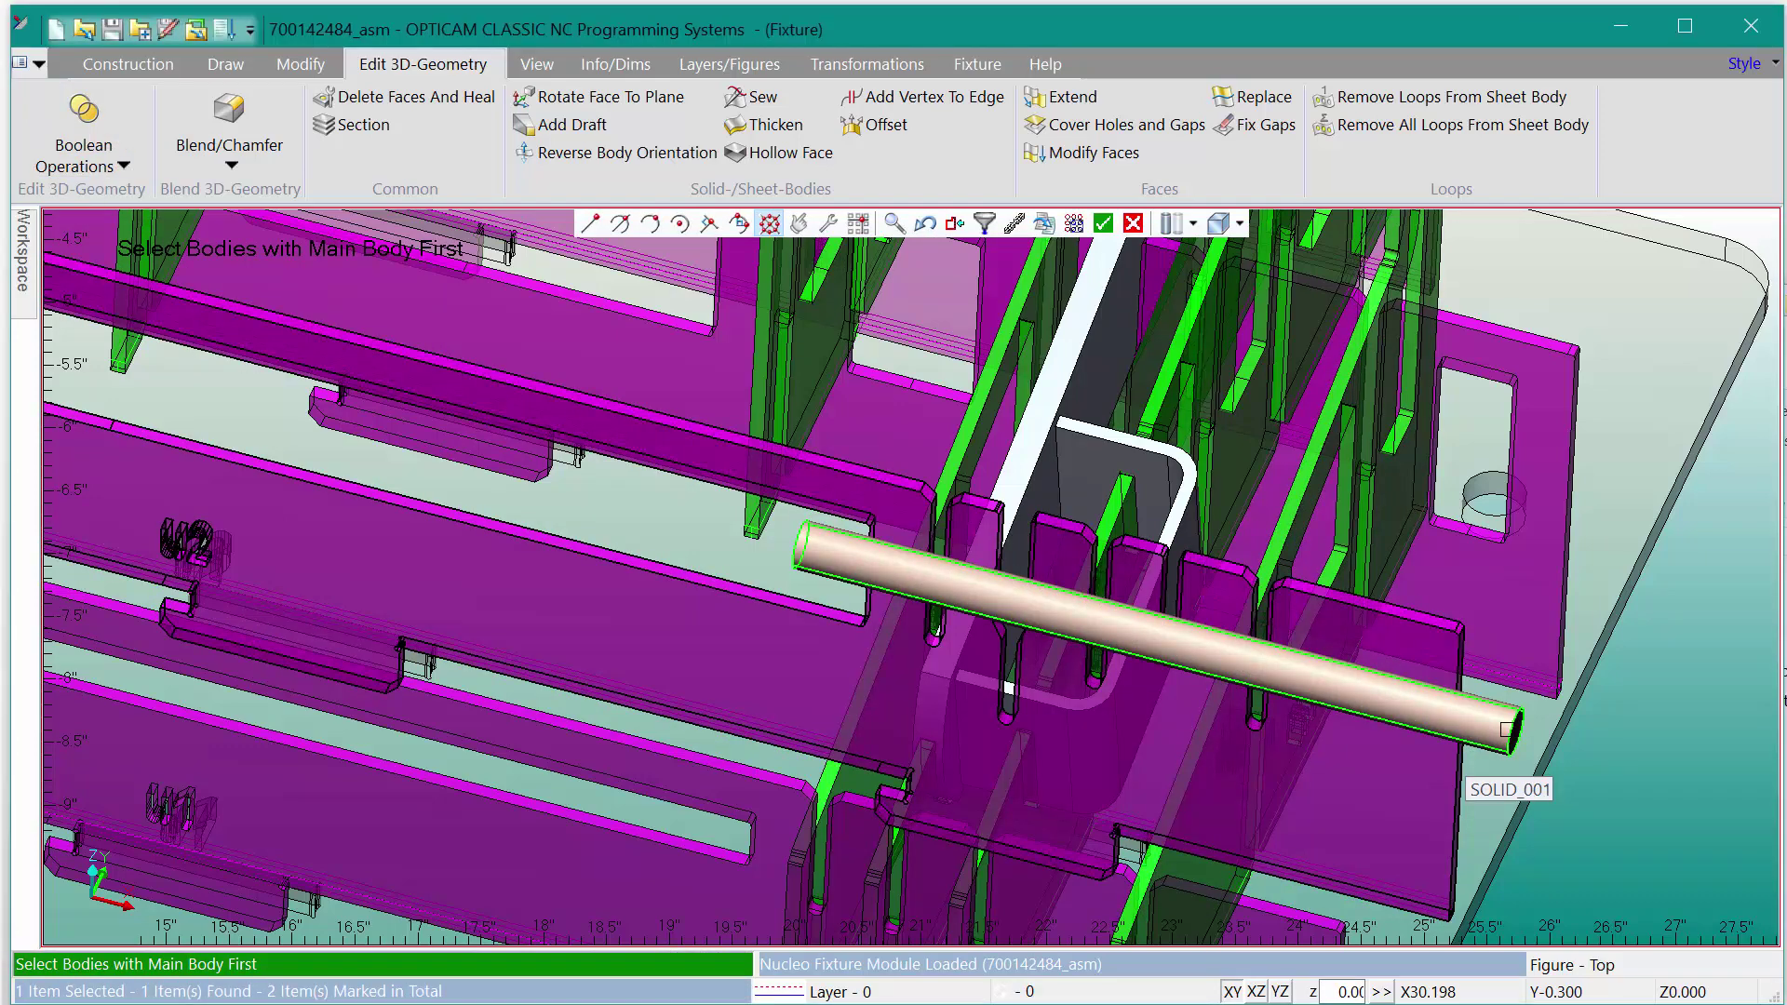
right_click(1508, 729)
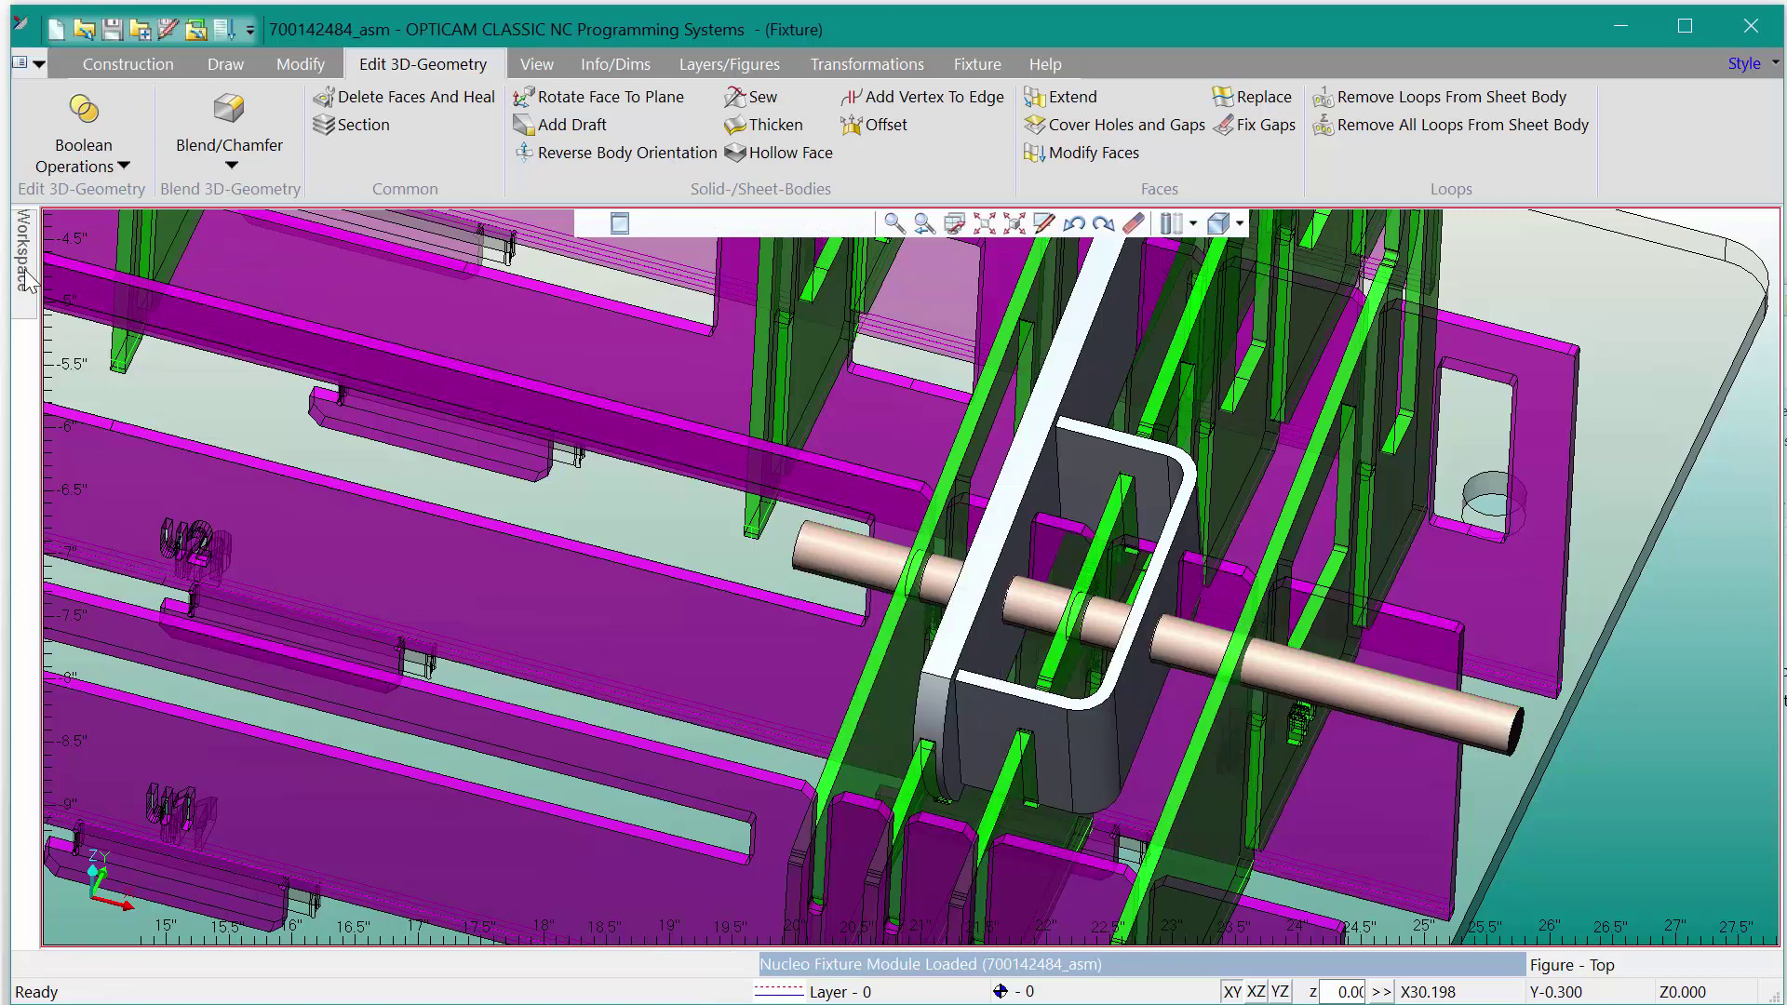
Step: Rename the remaining body SOLID_001 as Pin in the workspace geometry list
mouse_move(28, 279)
left_click(161, 889)
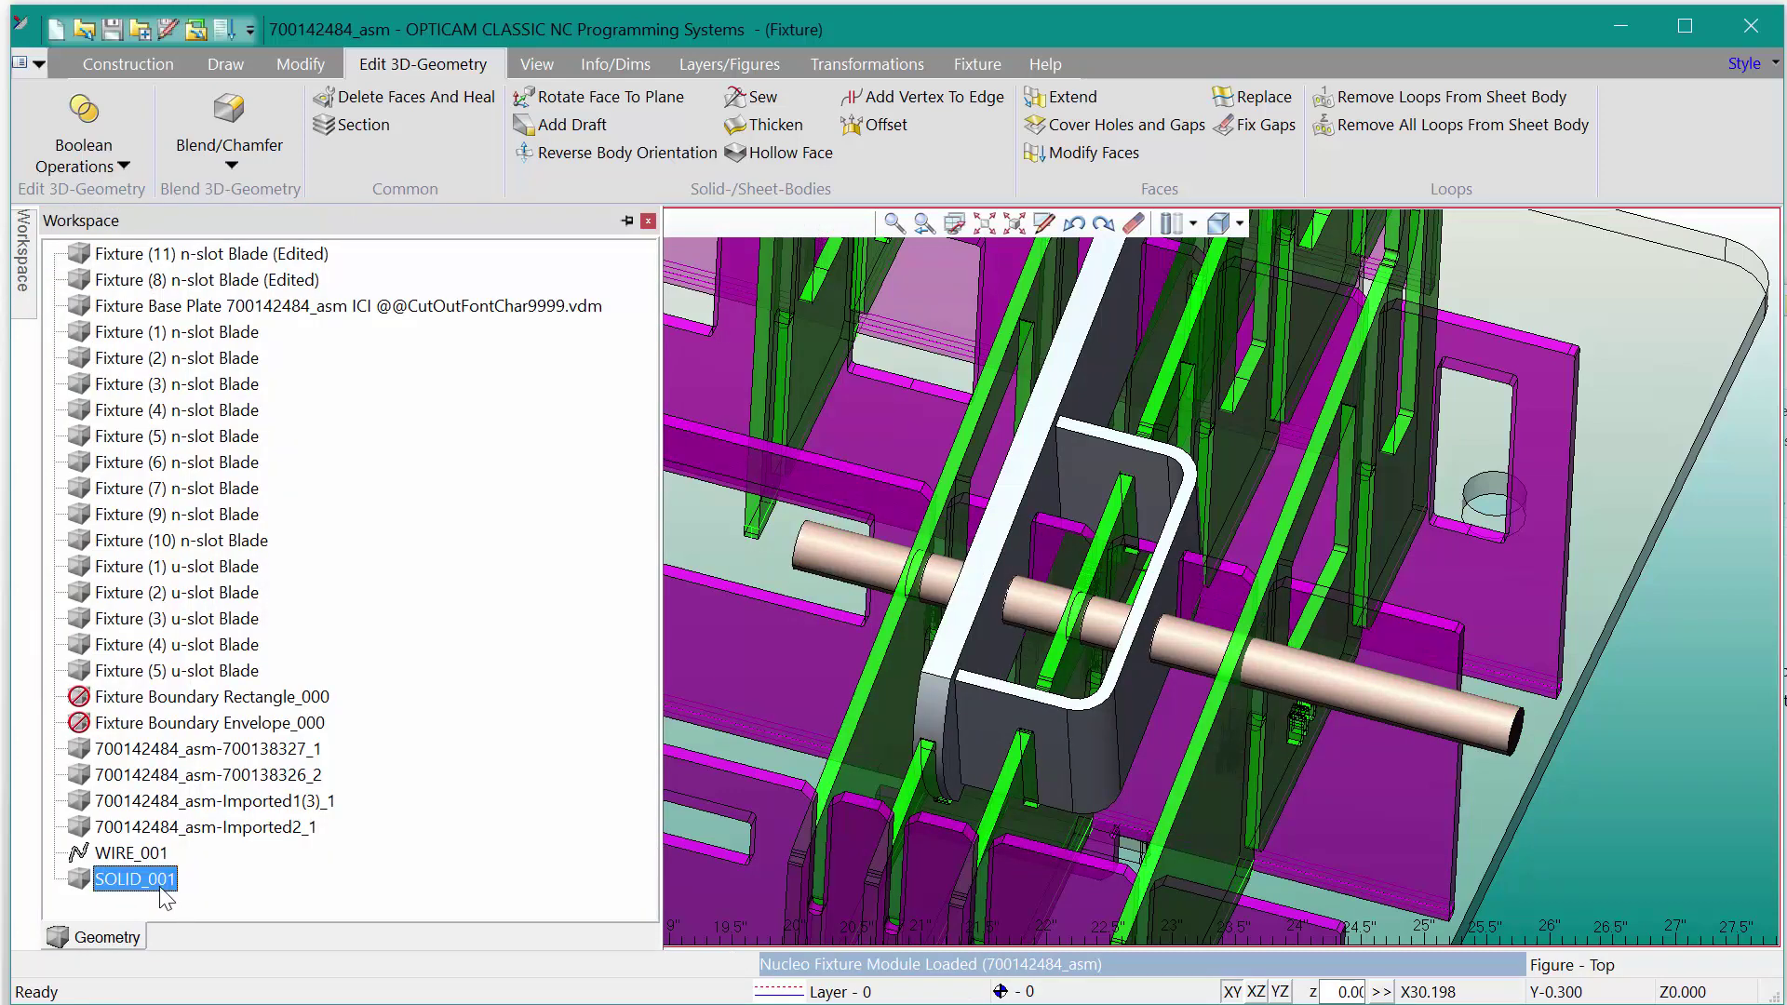
left_click(140, 879)
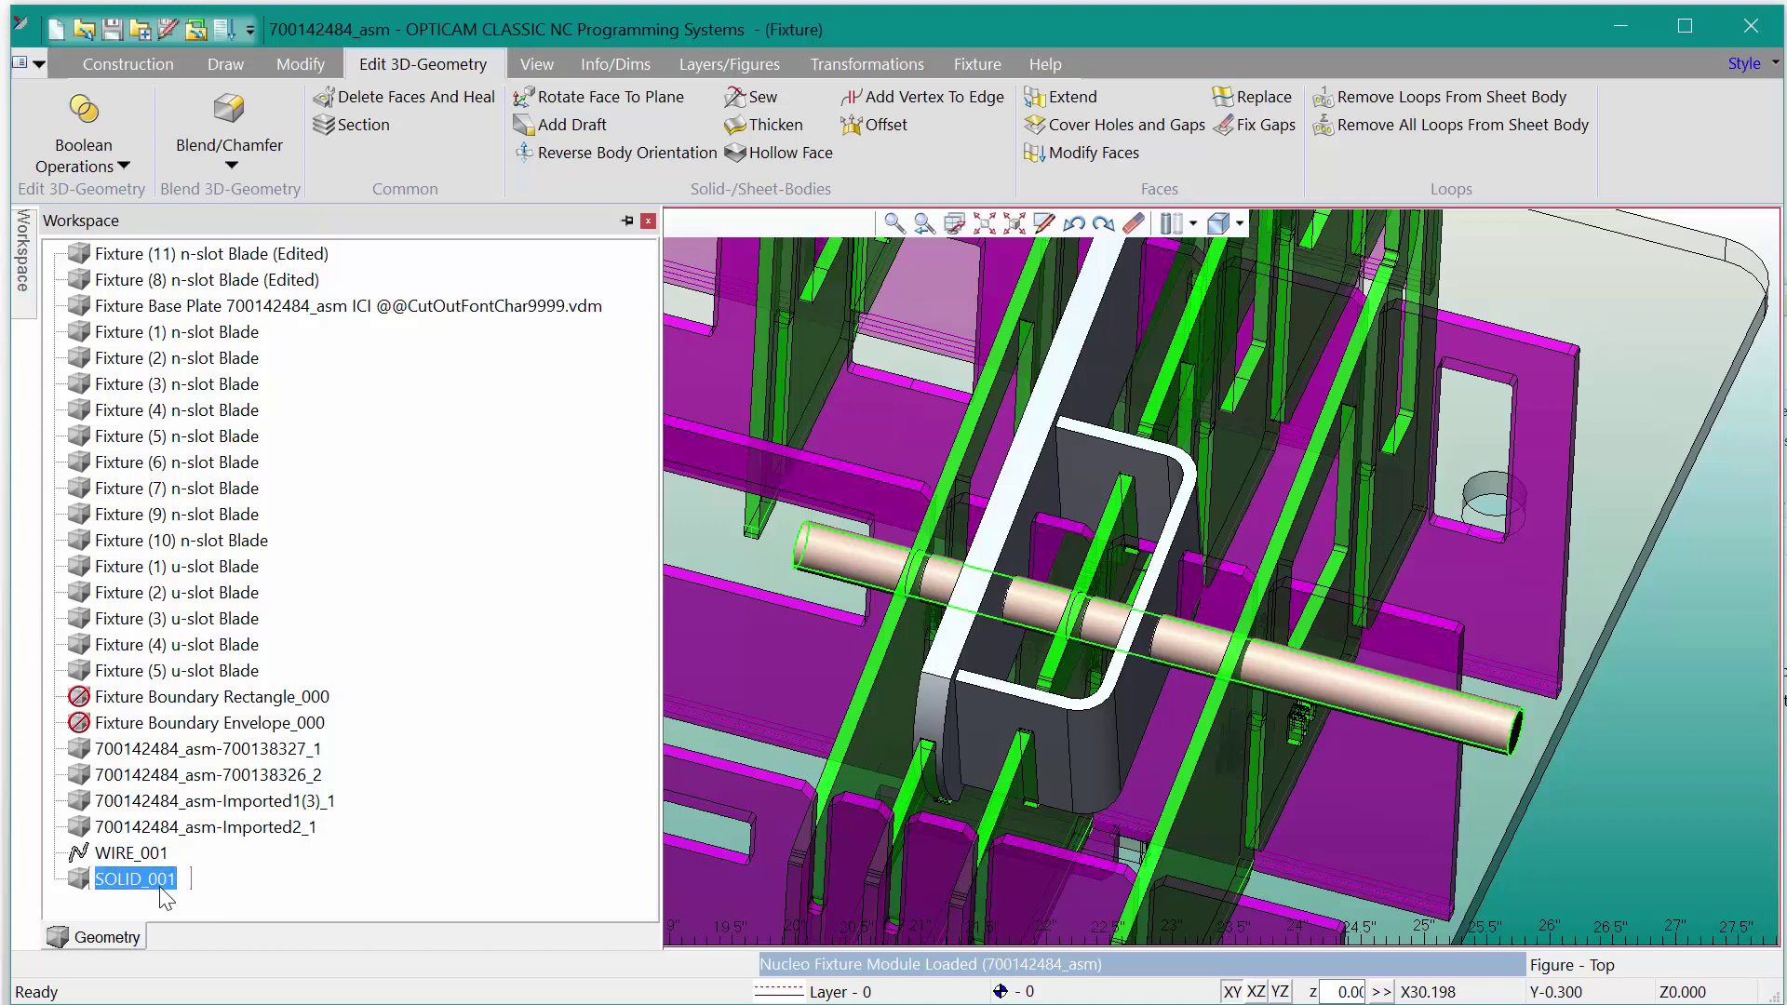
type("Pin")
Step: Set the Pin body's material to Ruby with an opacity of 60
right_click(97, 885)
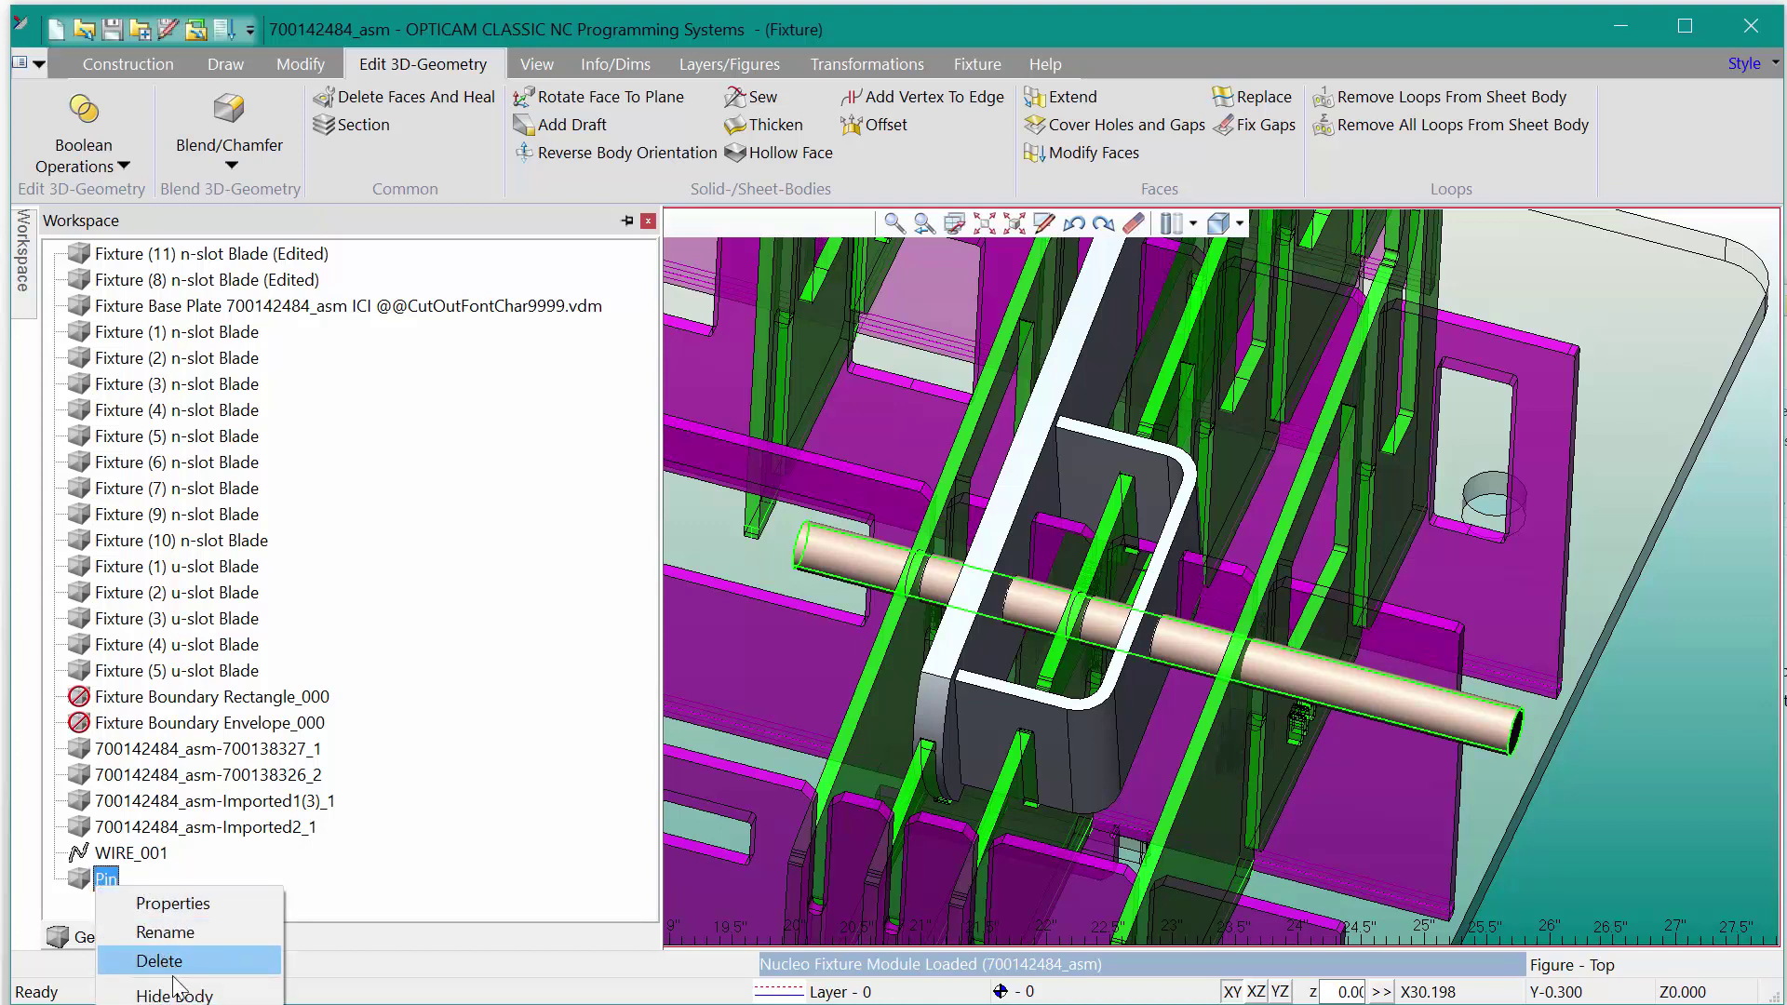
left_click(177, 1004)
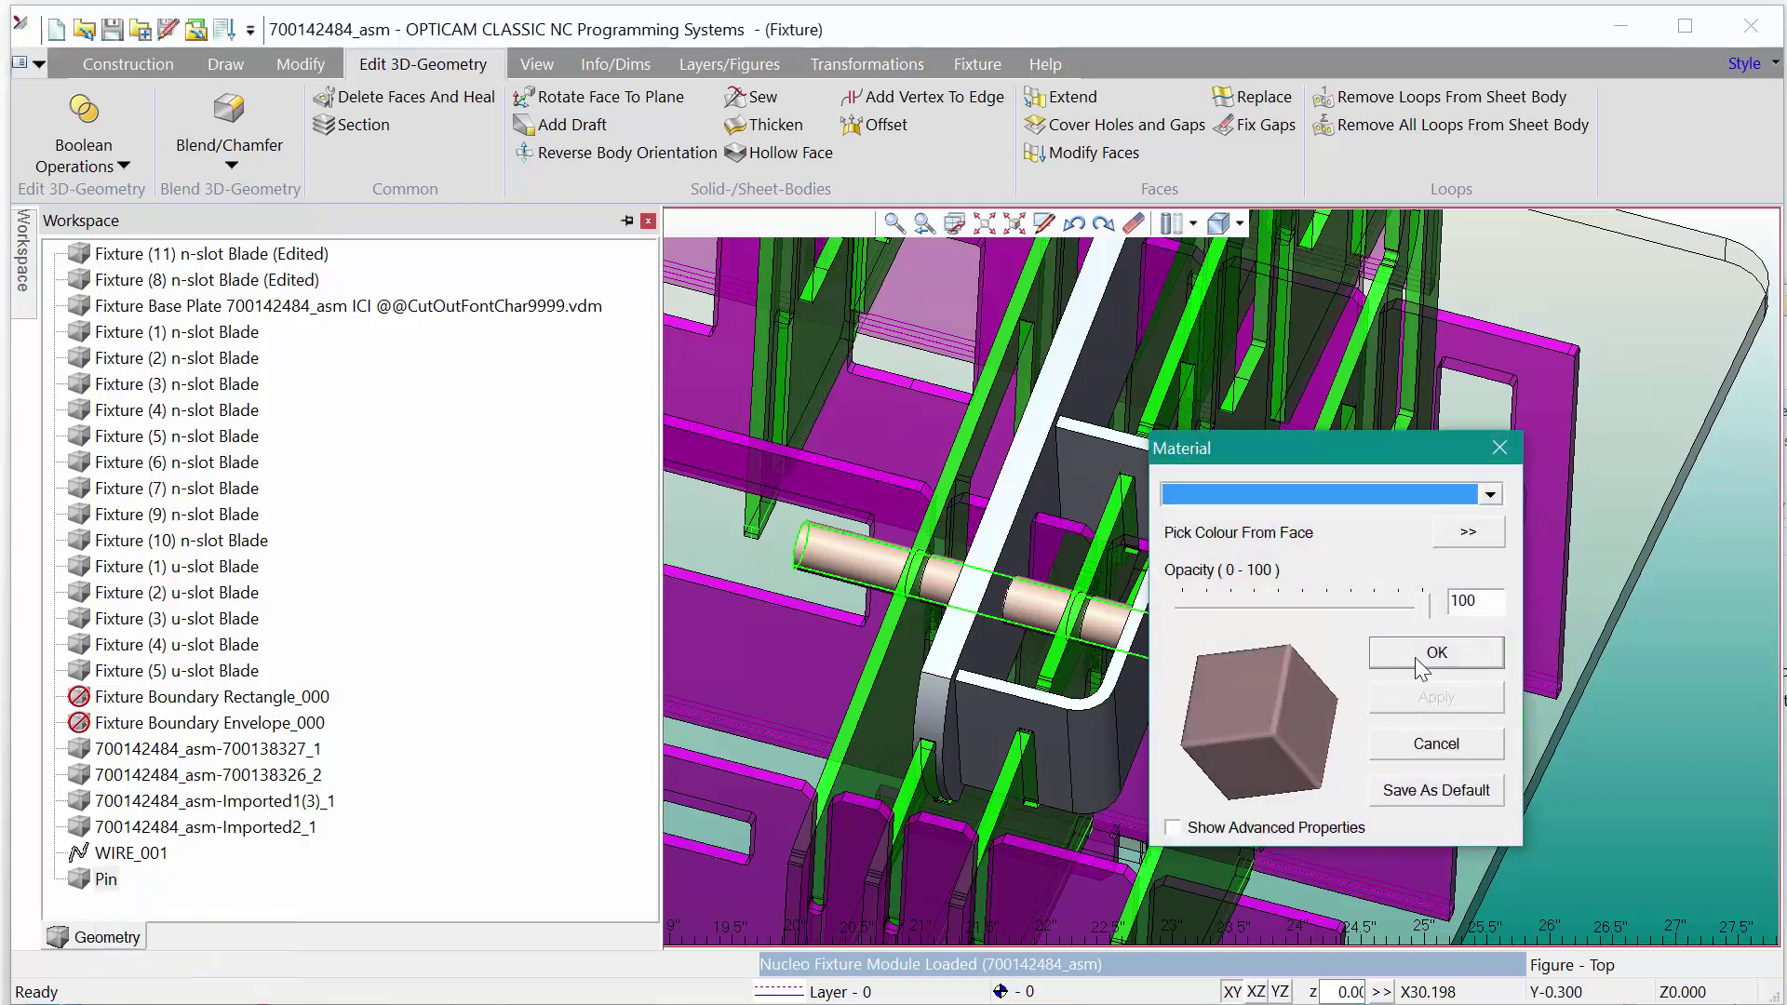
key("r")
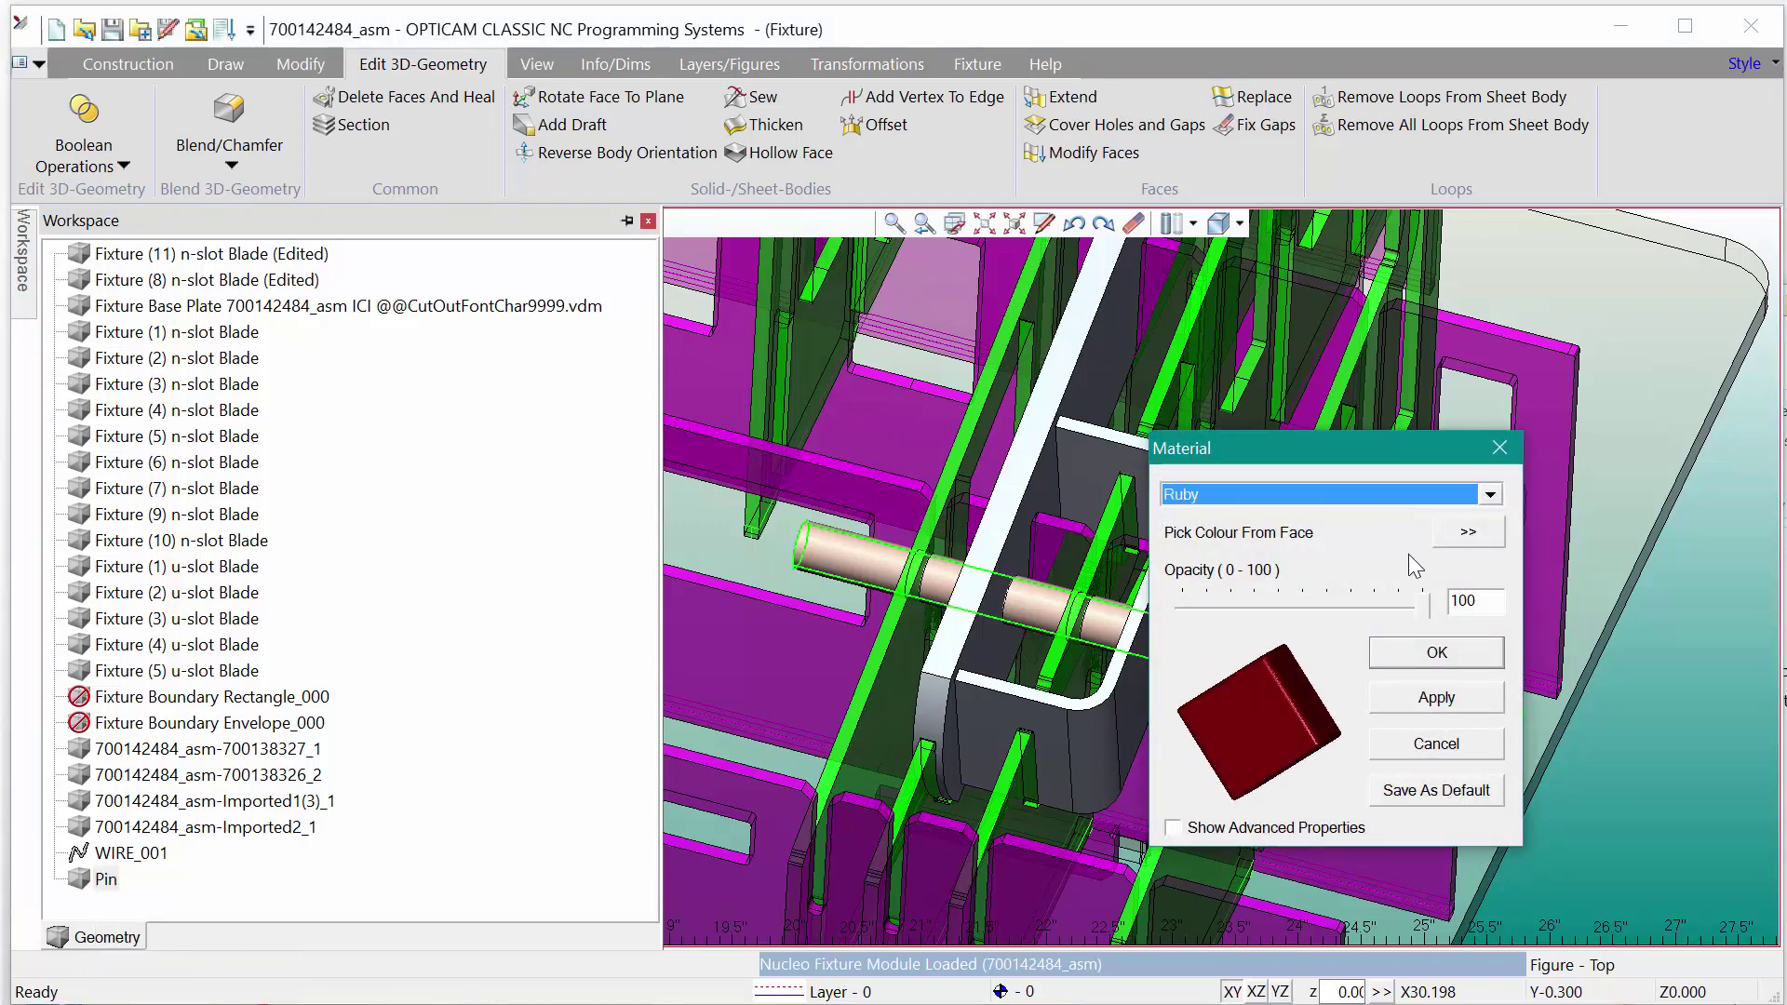
left_click(1372, 609)
left_click(1436, 653)
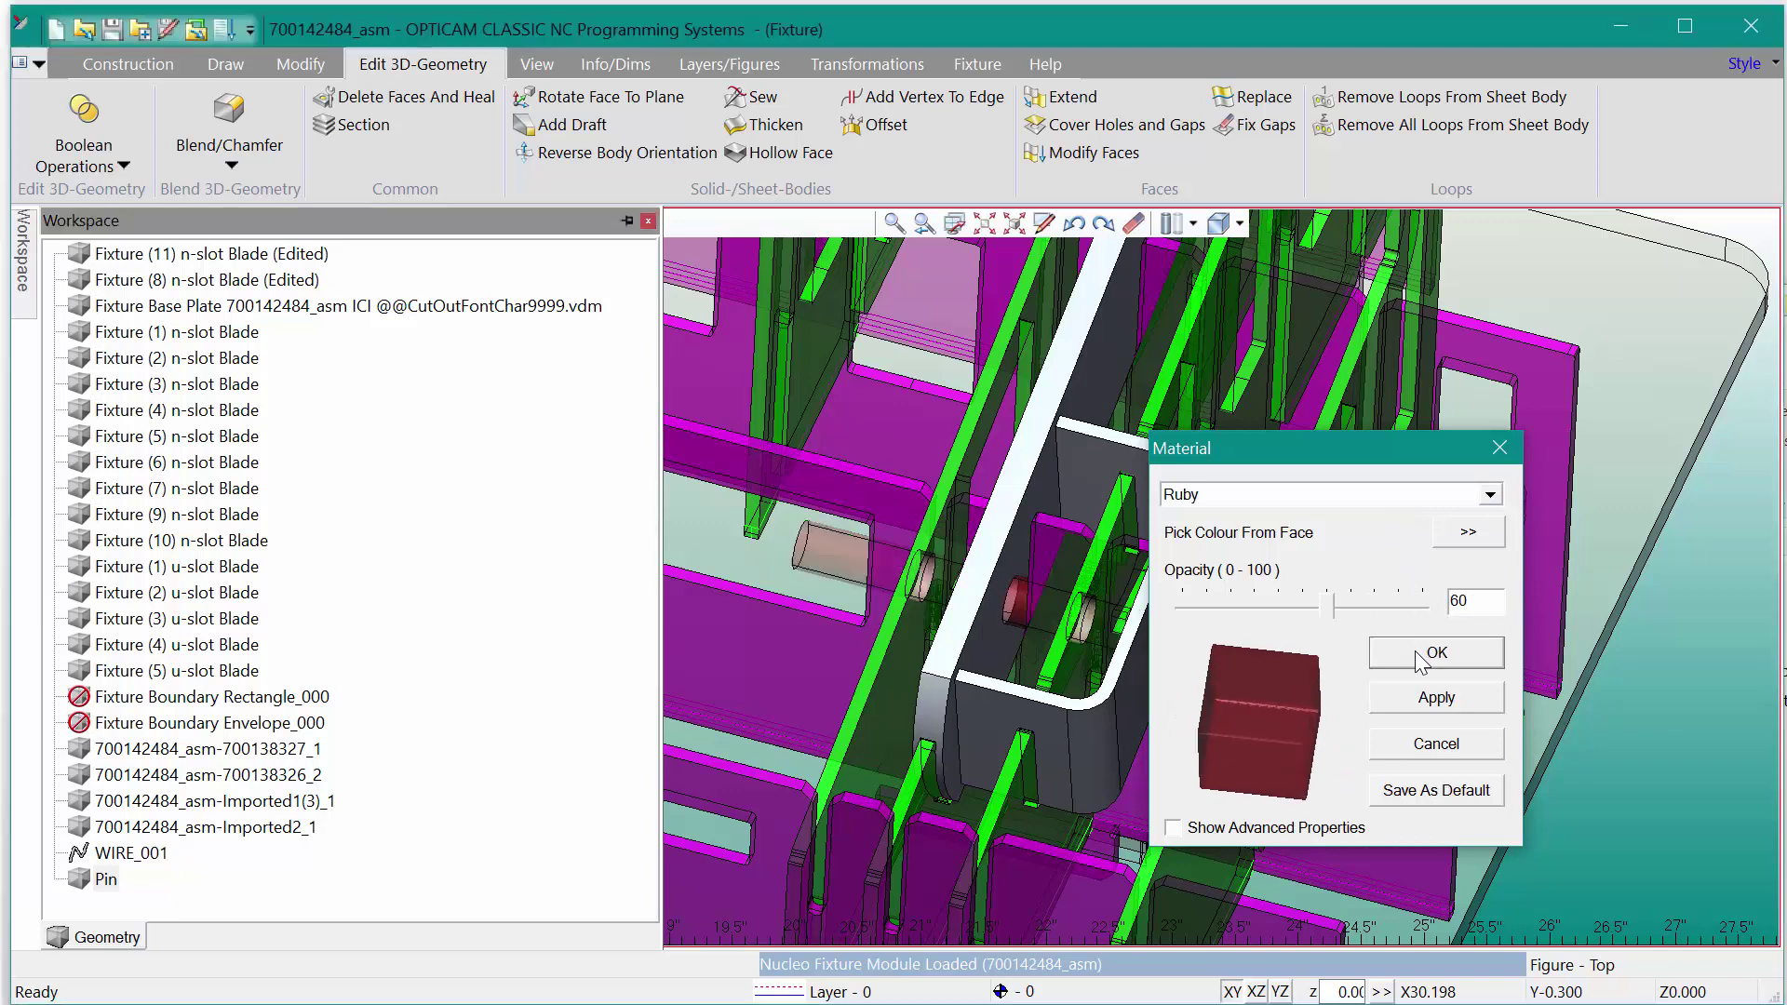
Step: Examine the pin where it passes through the bracket and the surrounding fixture blades from several angles
scroll(1074, 683, "down", 1)
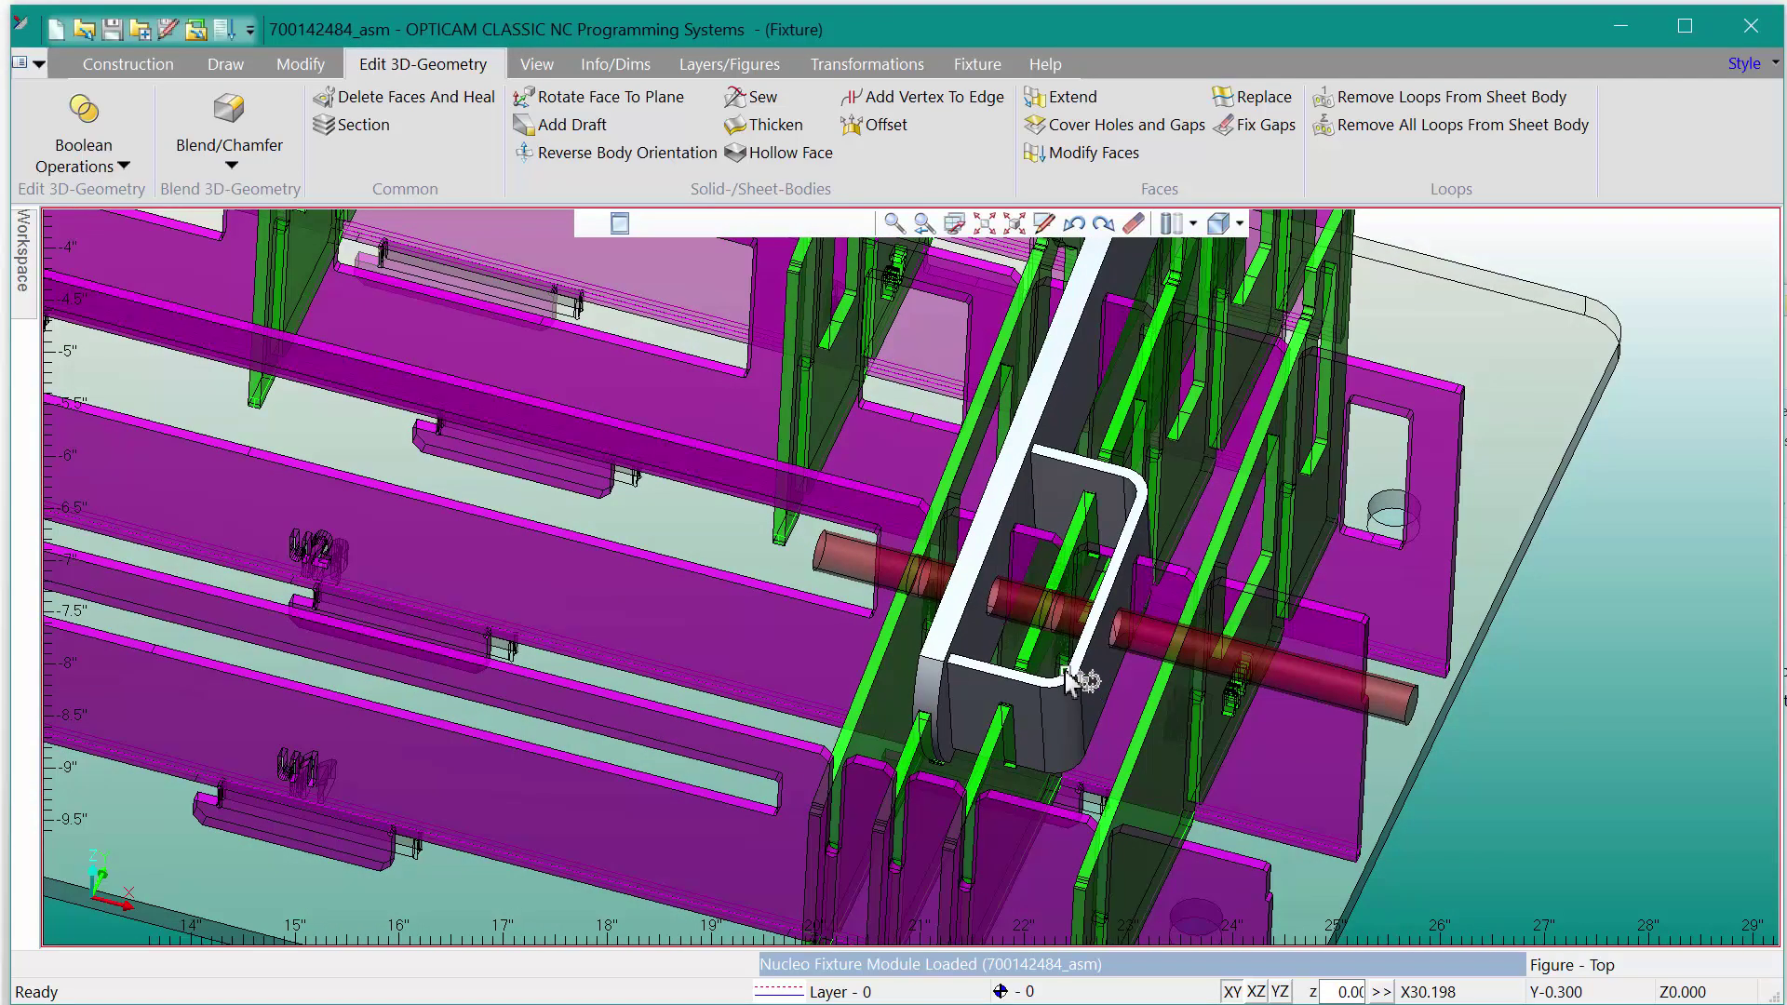
middle_click_drag(1026, 640, 1019, 635)
scroll(688, 391, "up", 4)
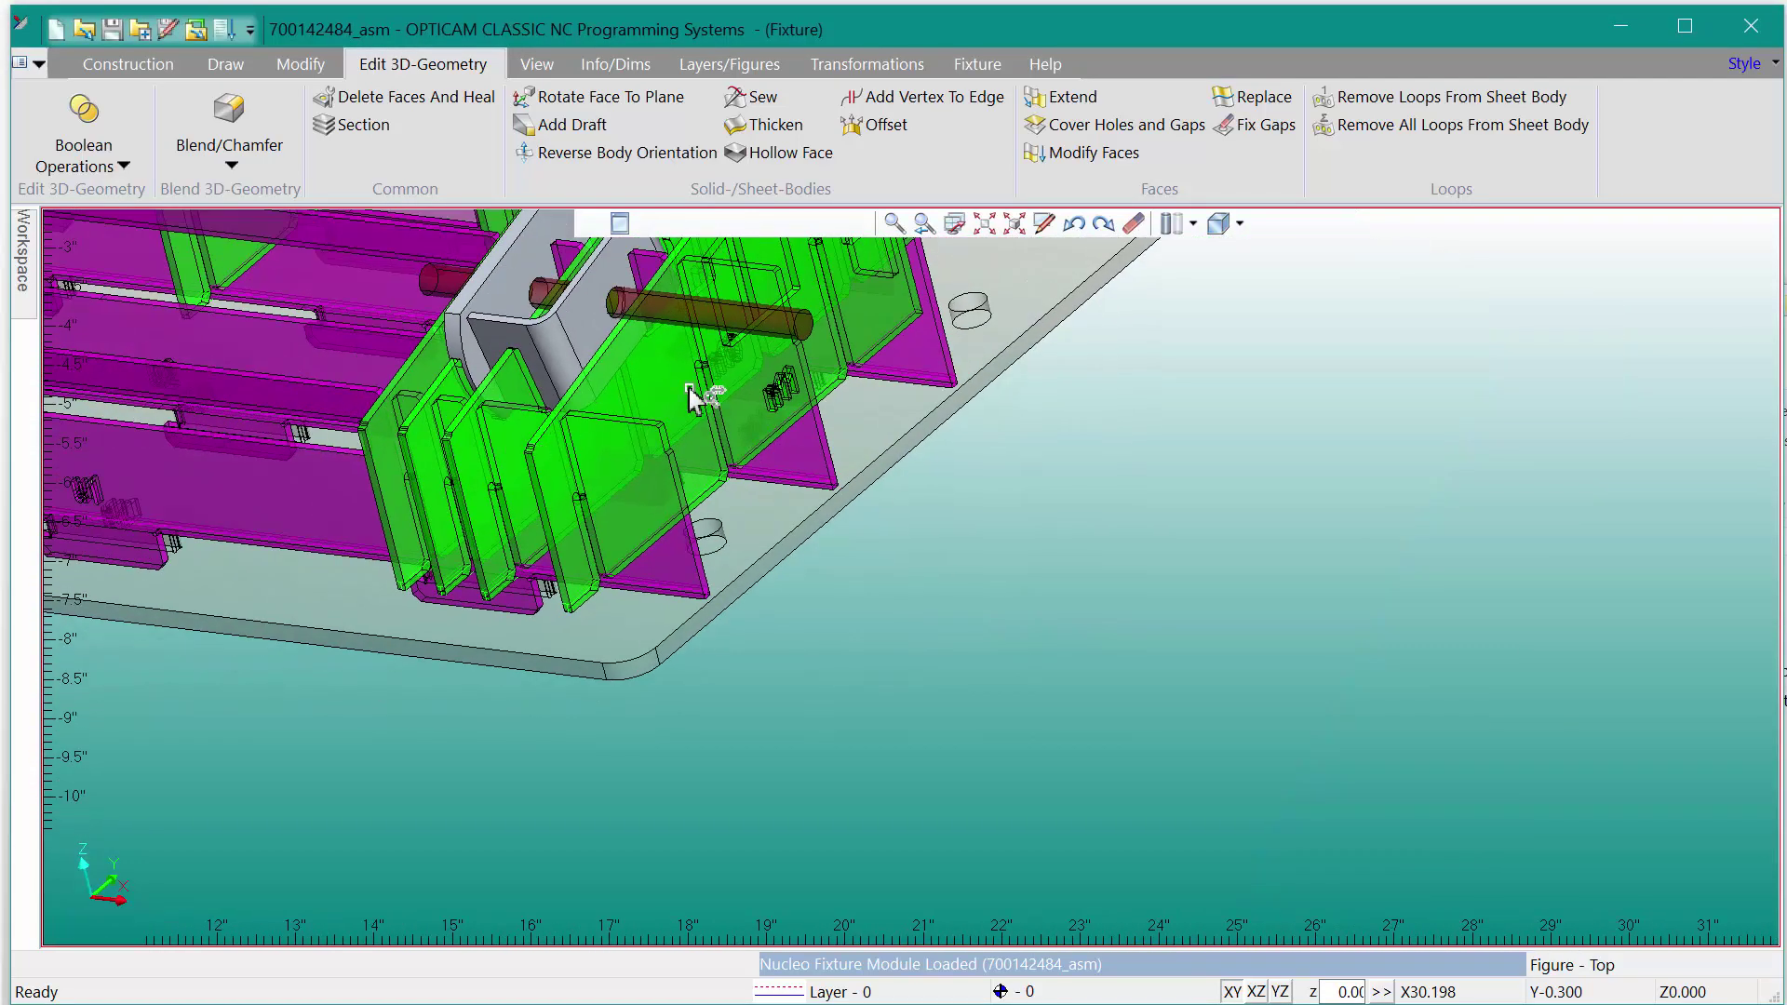
scroll(717, 339, "up", 3)
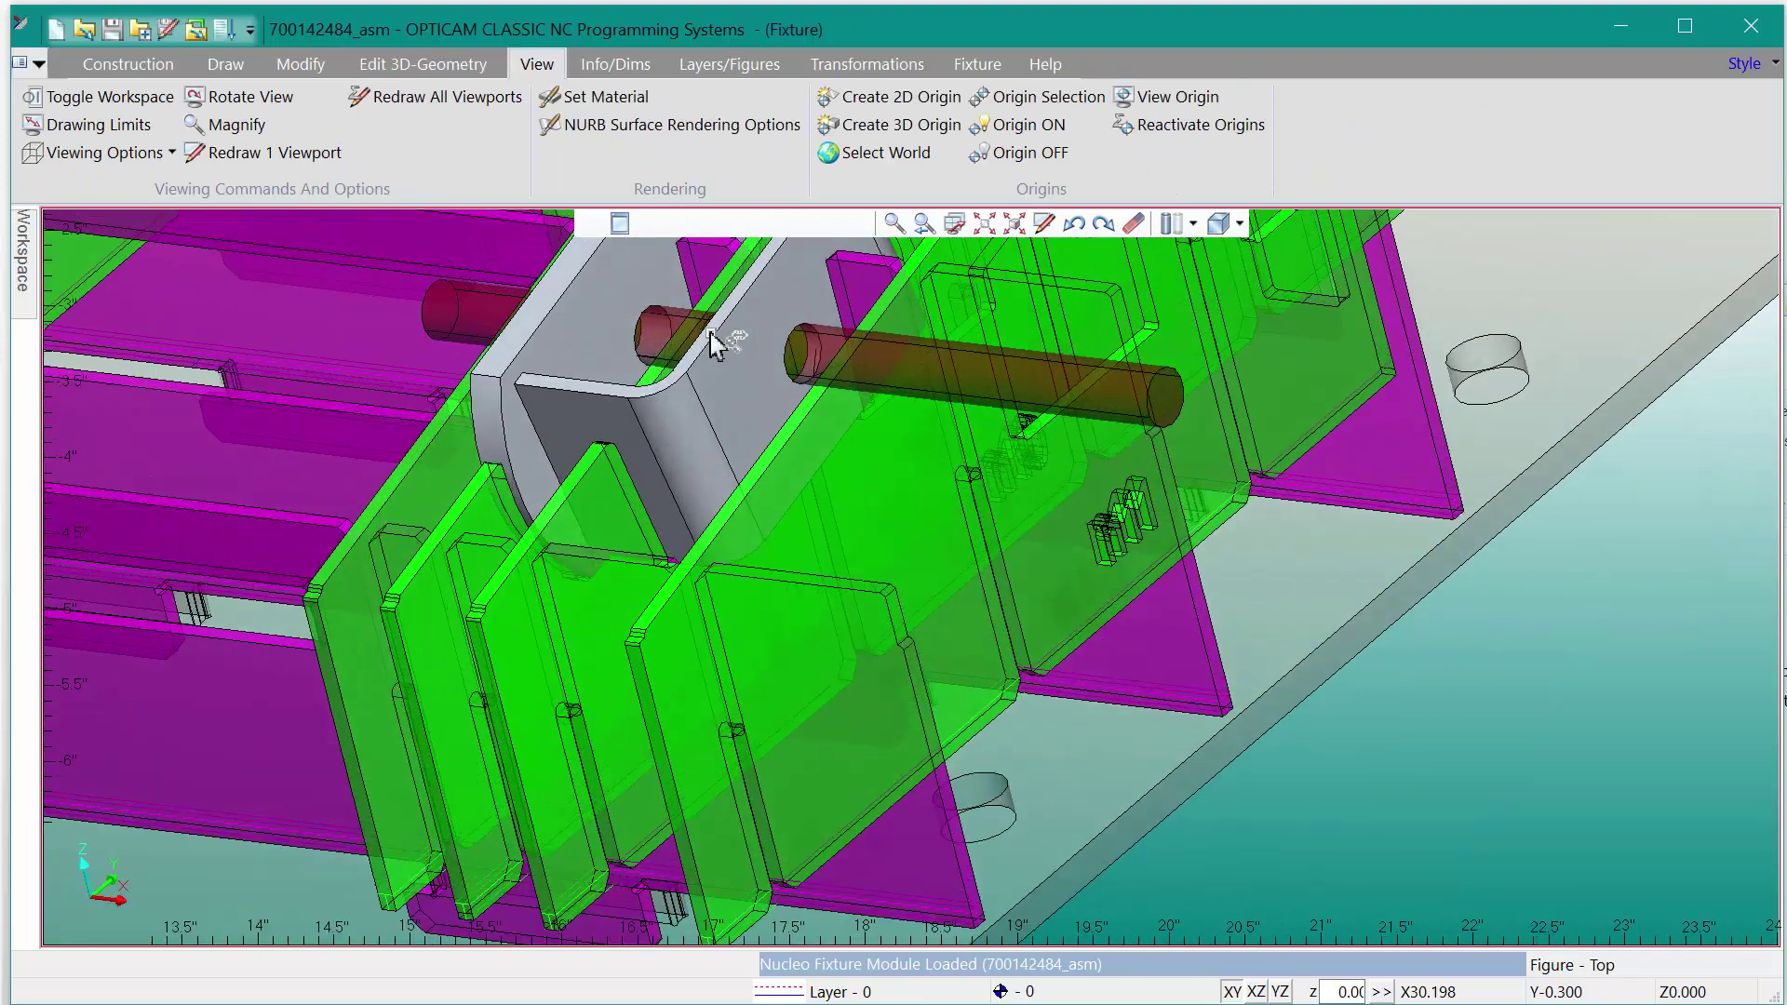
scroll(801, 423, "up", 2)
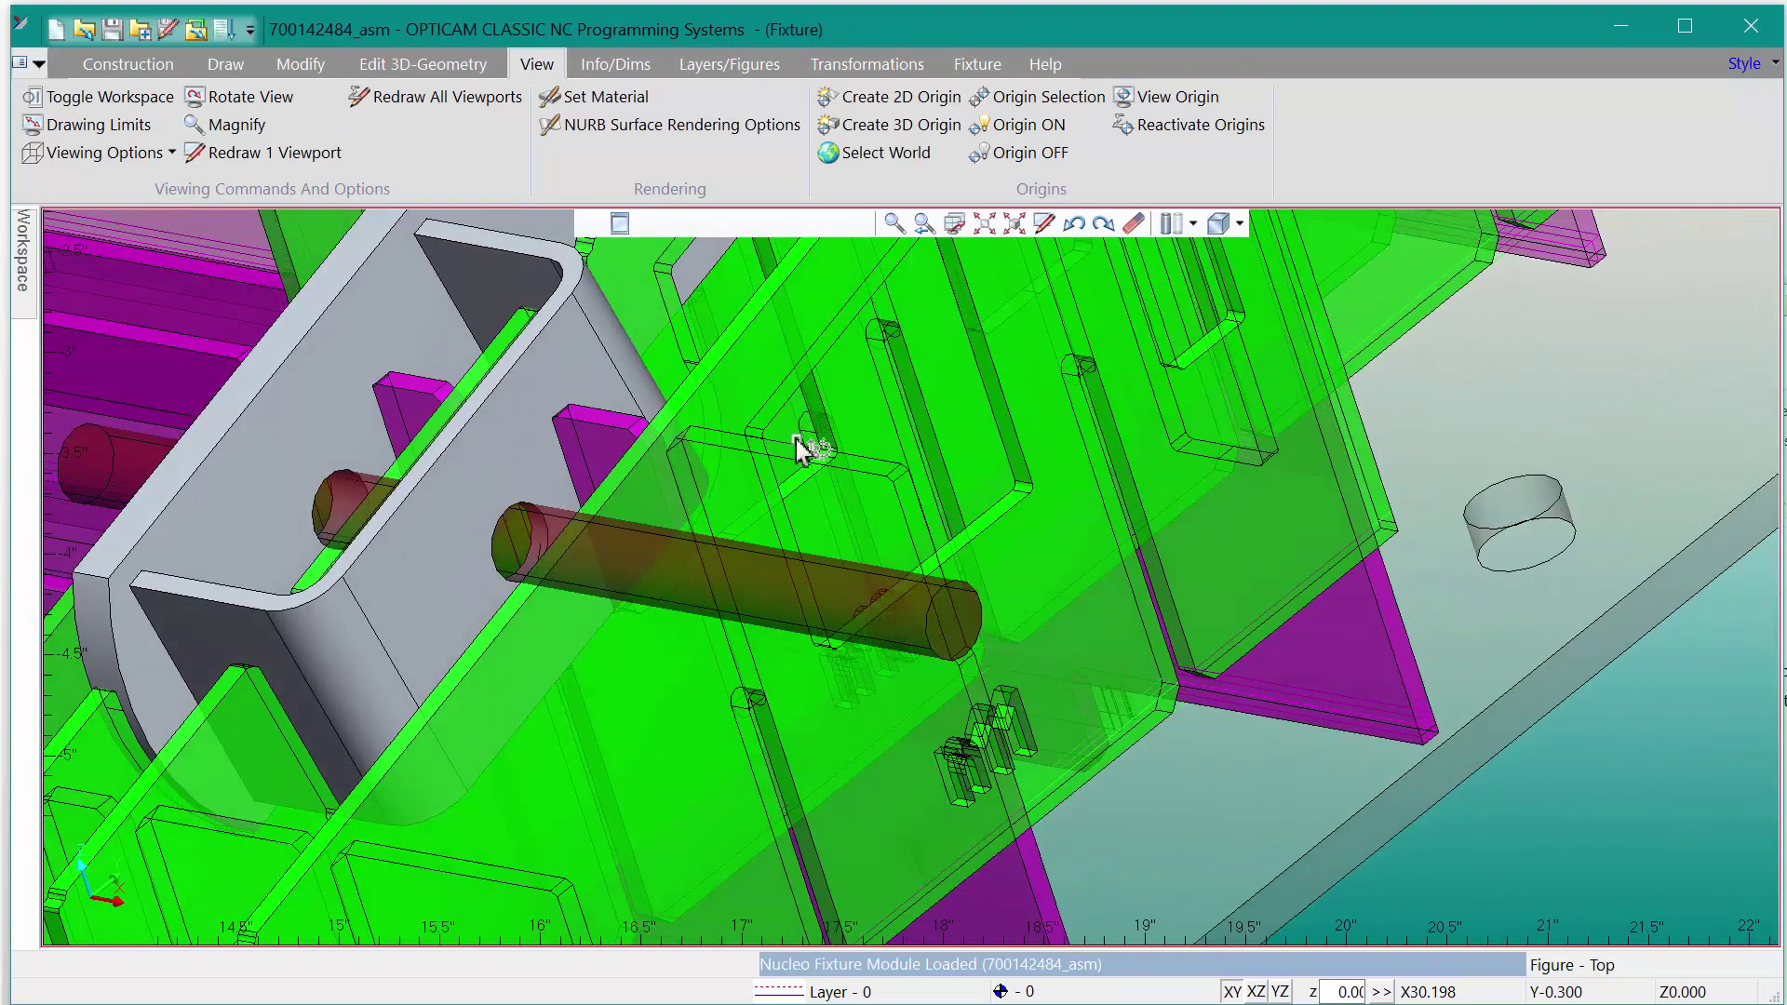
scroll(798, 449, "down", 2)
scroll(825, 494, "down", 1)
middle_click_drag(815, 514, 857, 514)
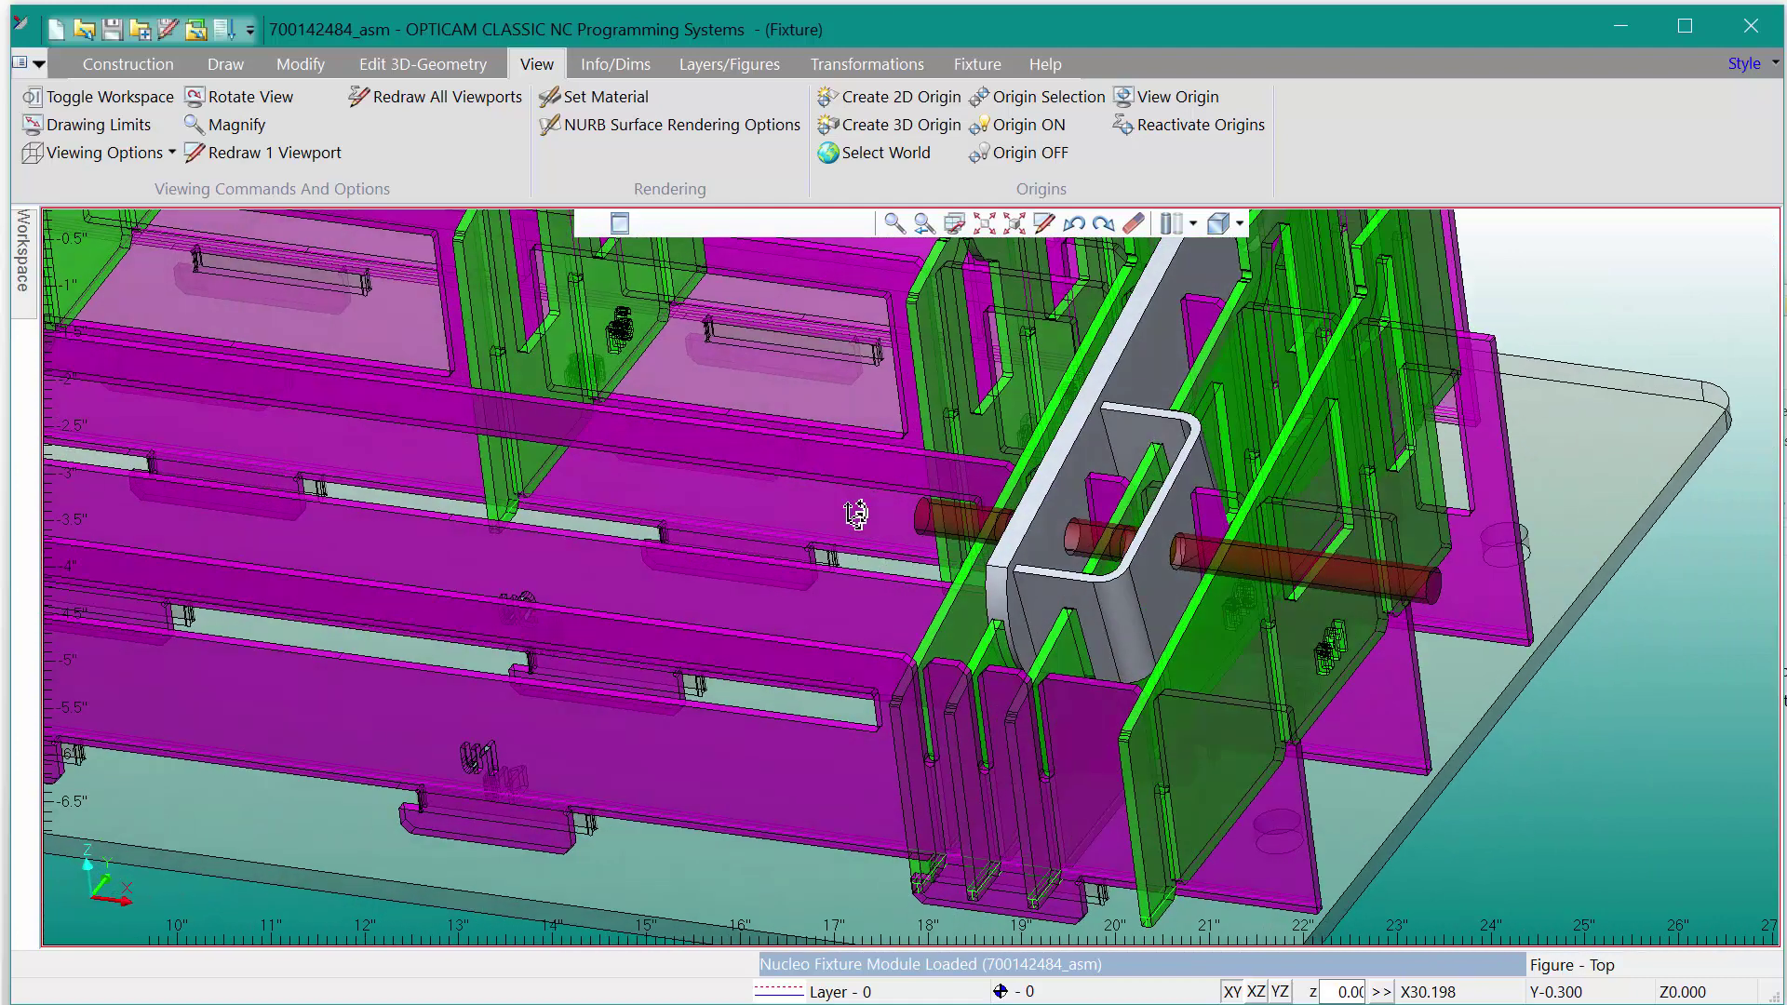
Step: Set the view rotate point at the bracket's rounded end and orbit around it for a close view of the pin
right_click(1055, 555)
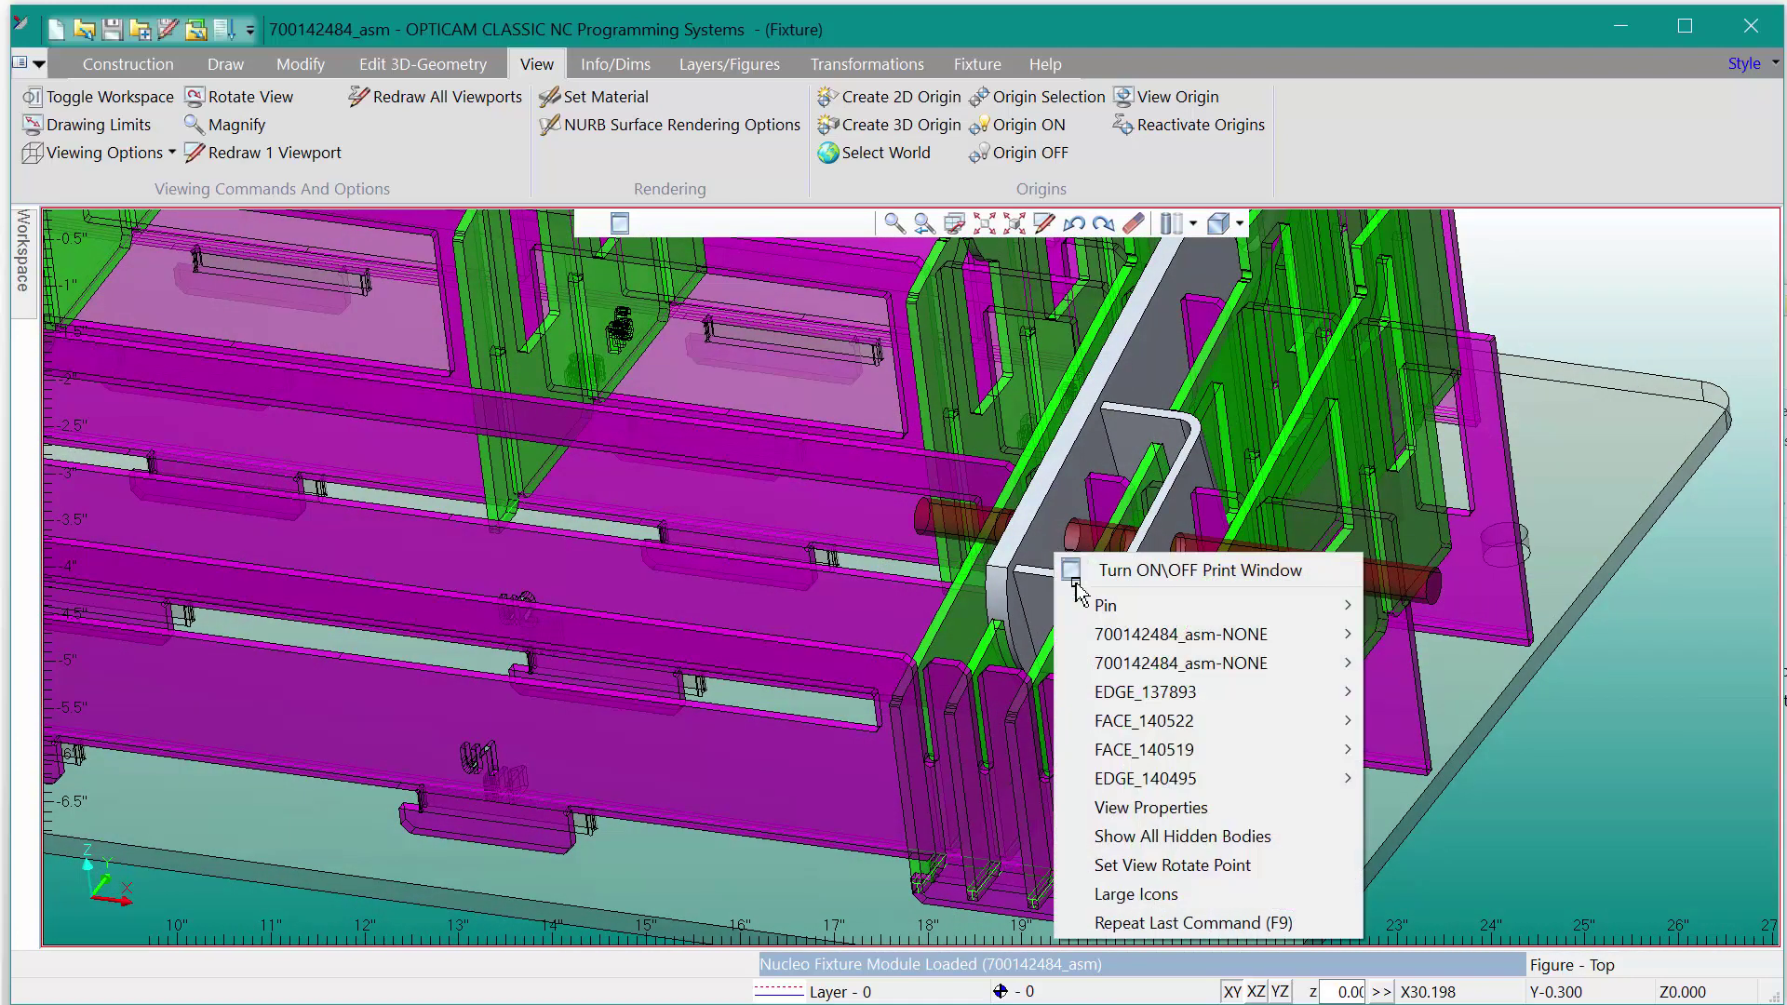
left_click(1159, 865)
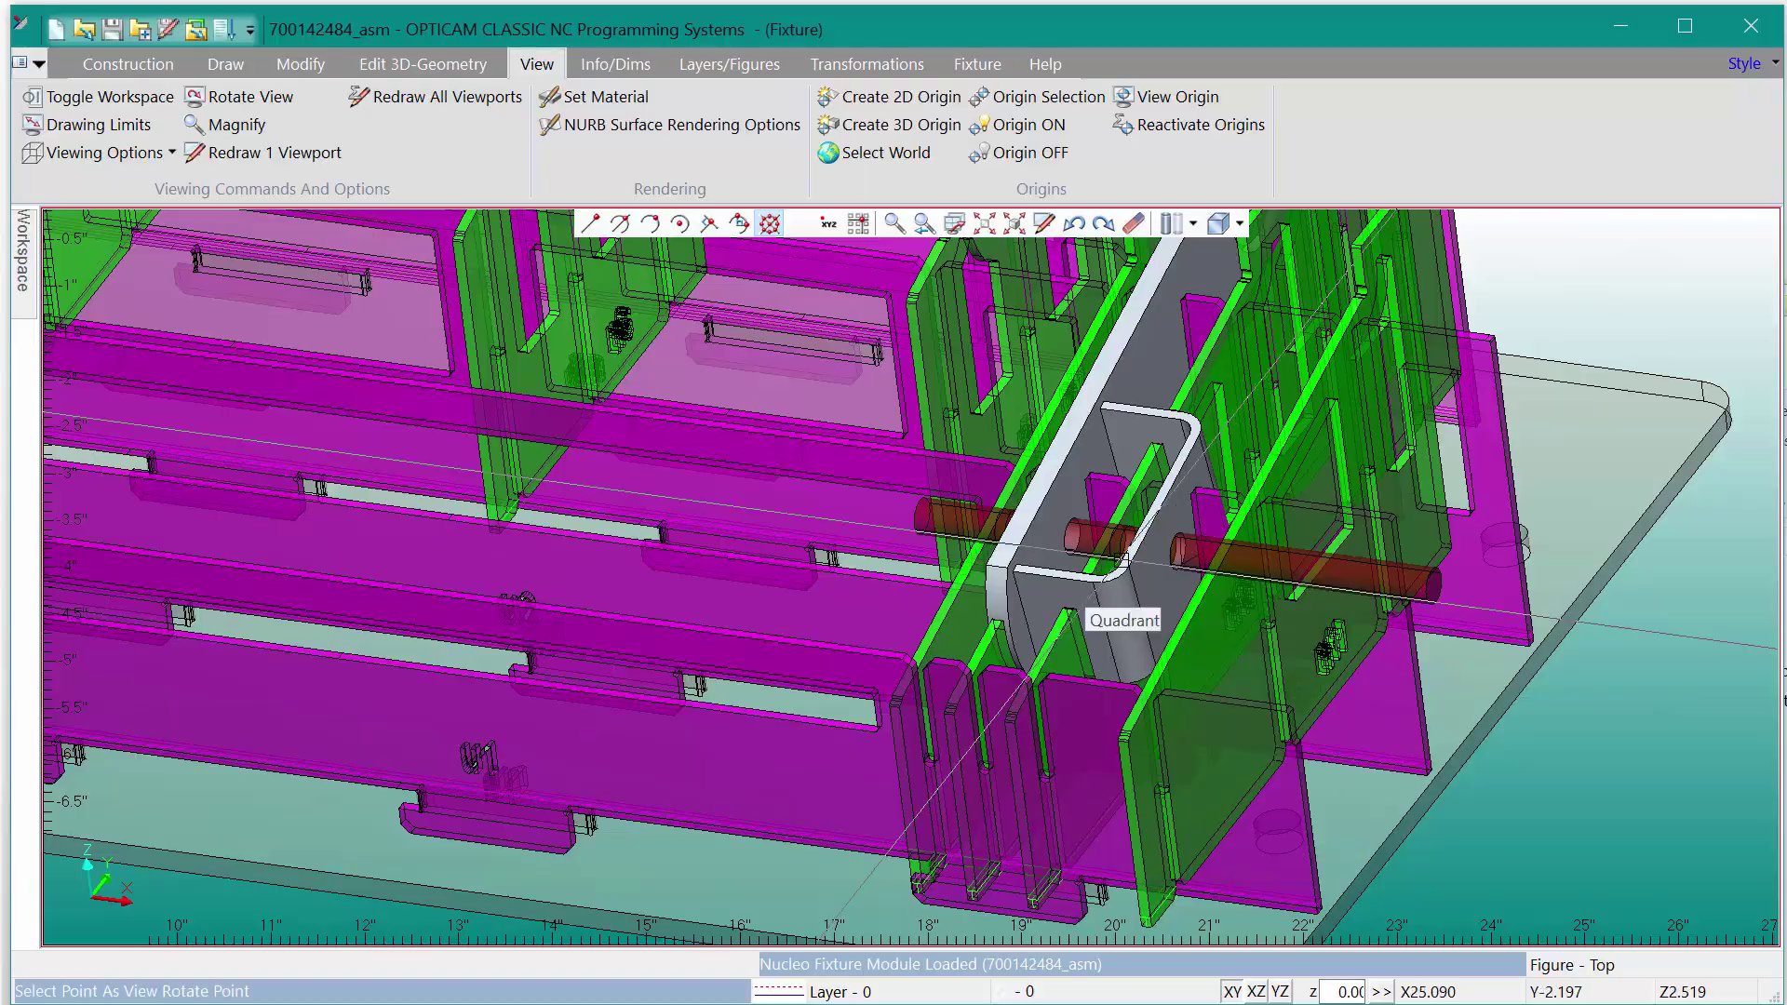
left_click(1117, 601)
middle_click_drag(947, 577, 1012, 638)
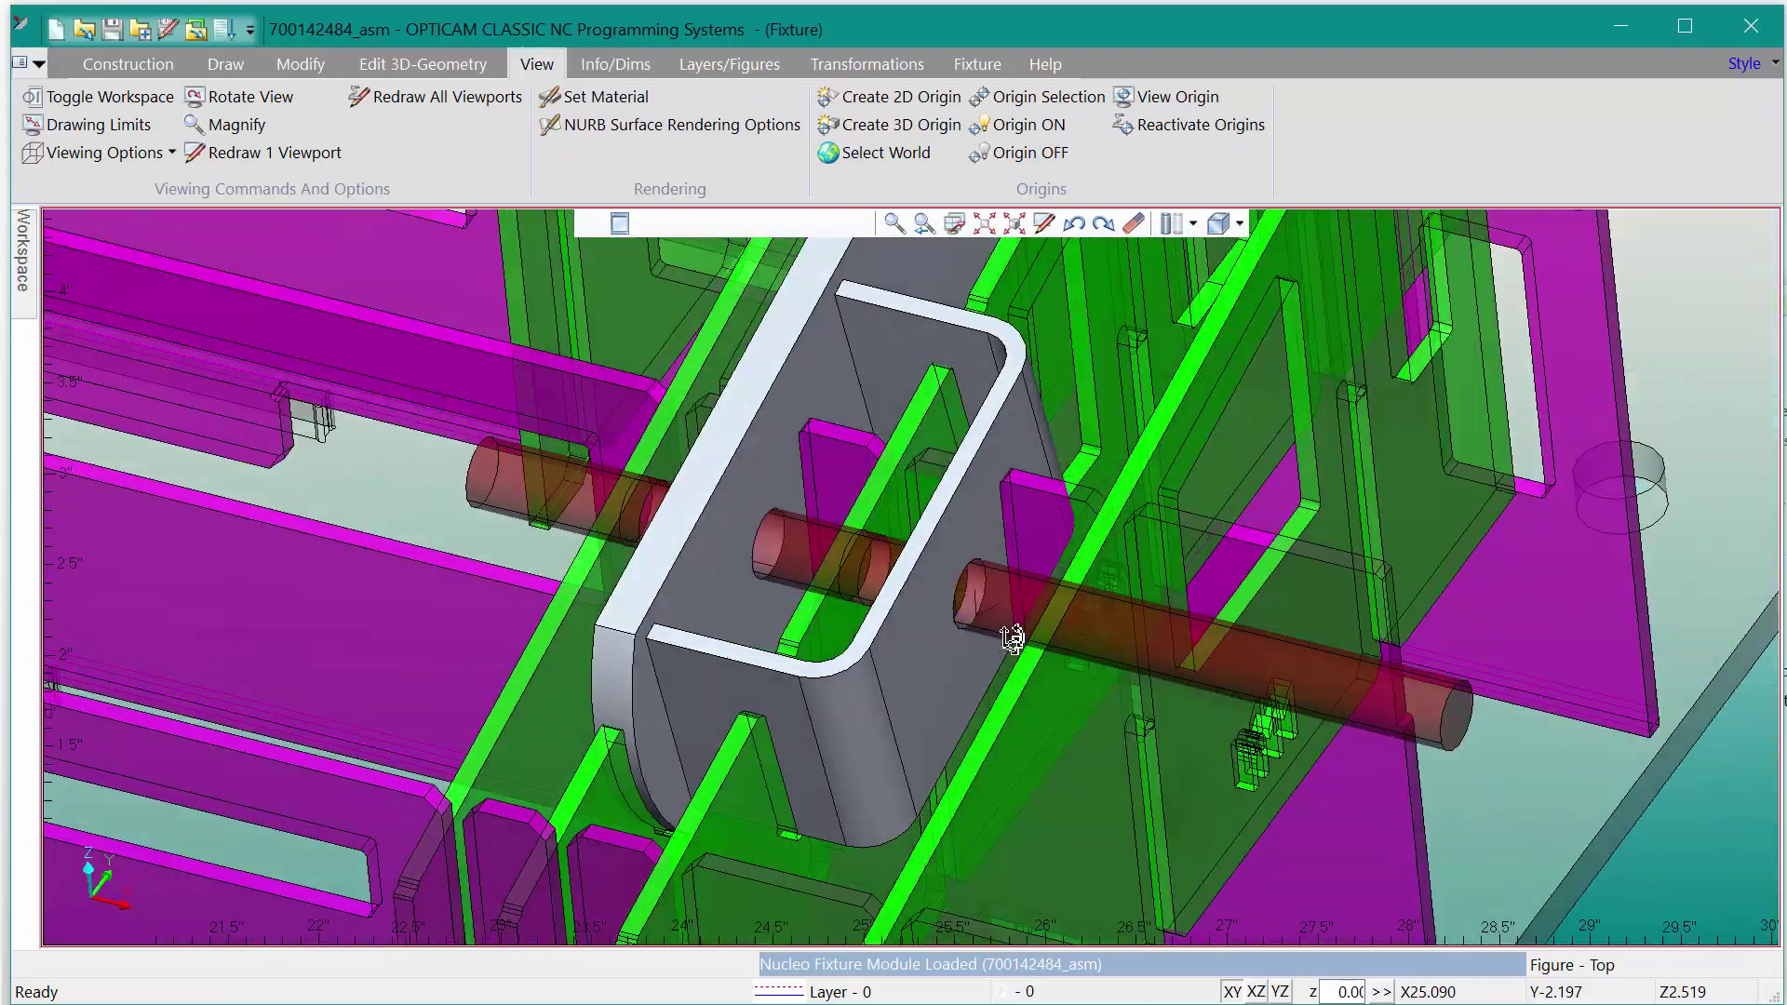
Step: Hide the Pin body to check the holes through the bracket and blades, and show all hidden bodies again
right_click(1430, 710)
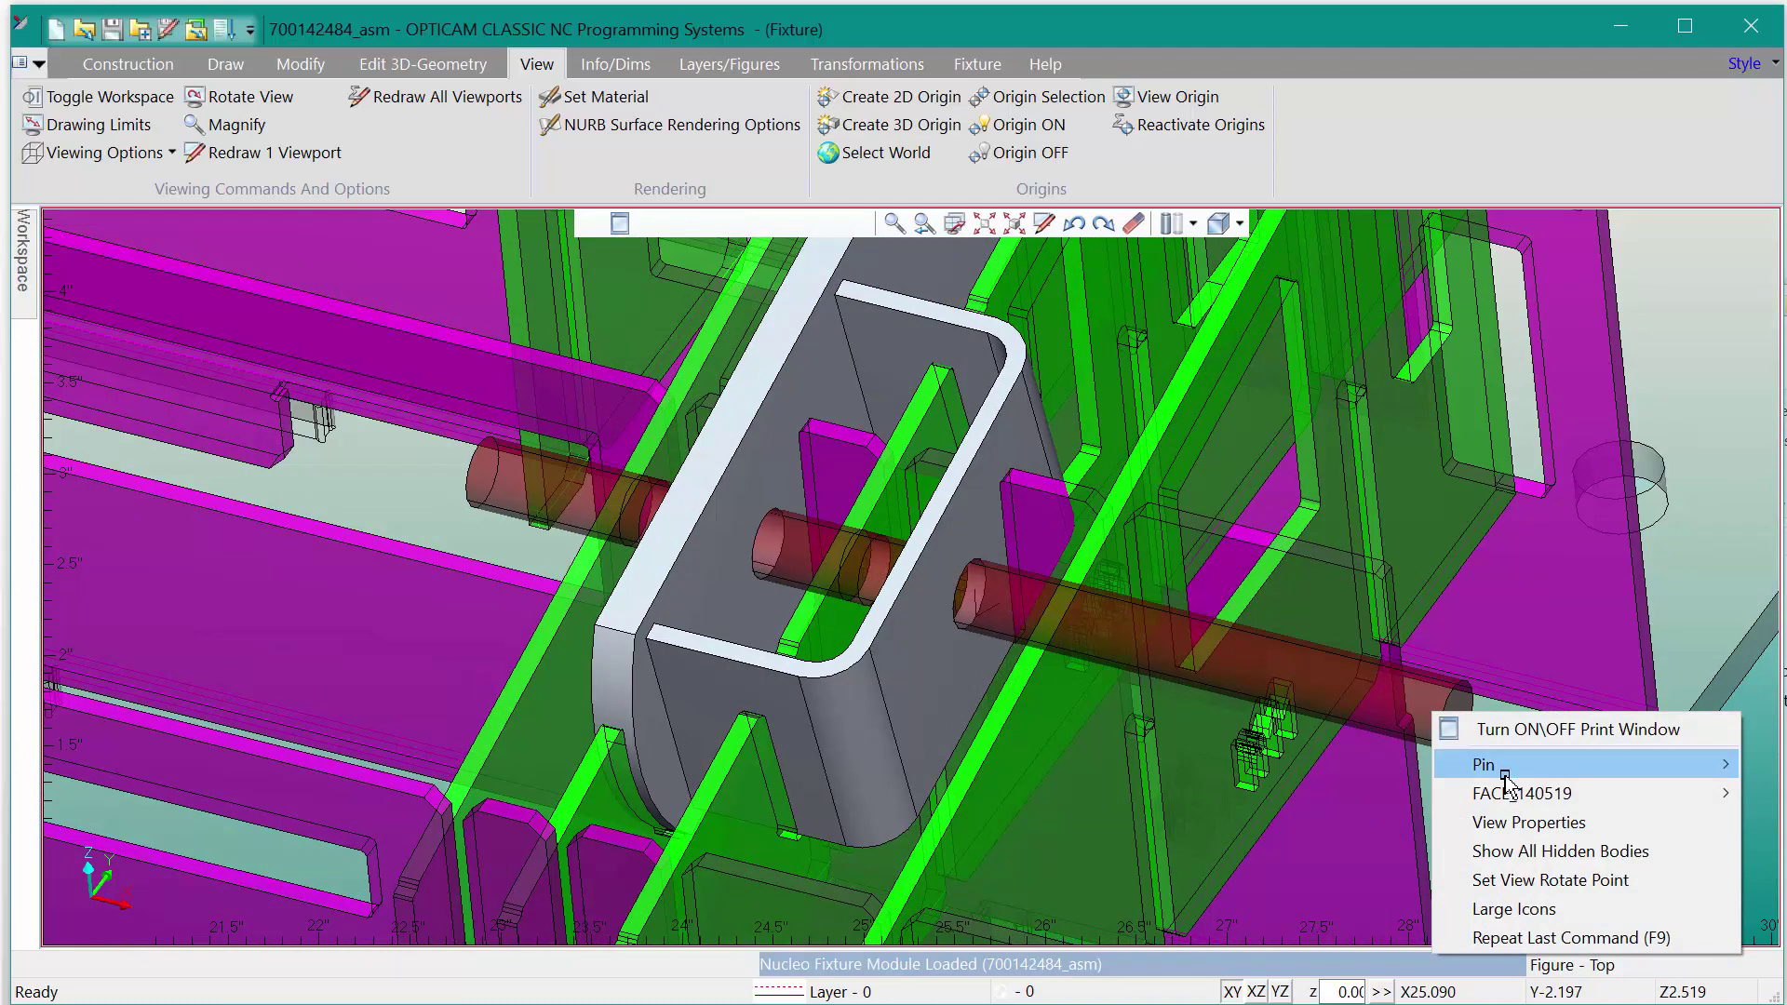
mouse_move(1512, 782)
left_click(1773, 829)
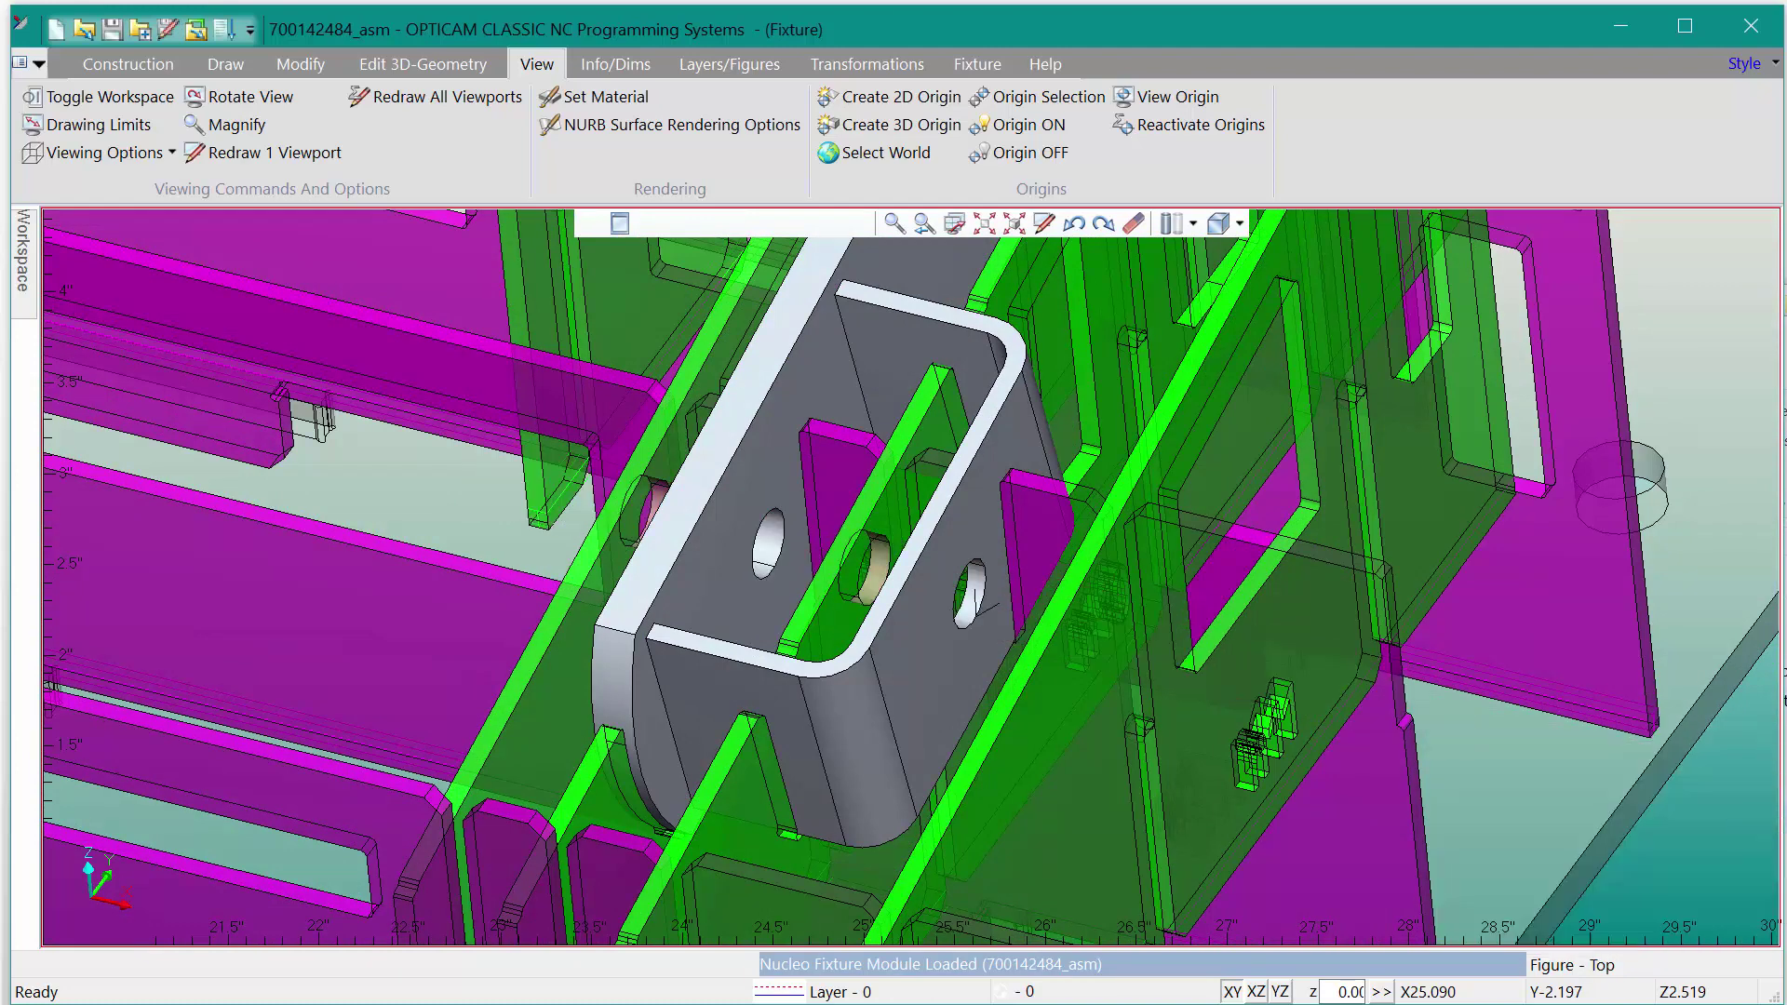
scroll(1143, 596, "down", 2)
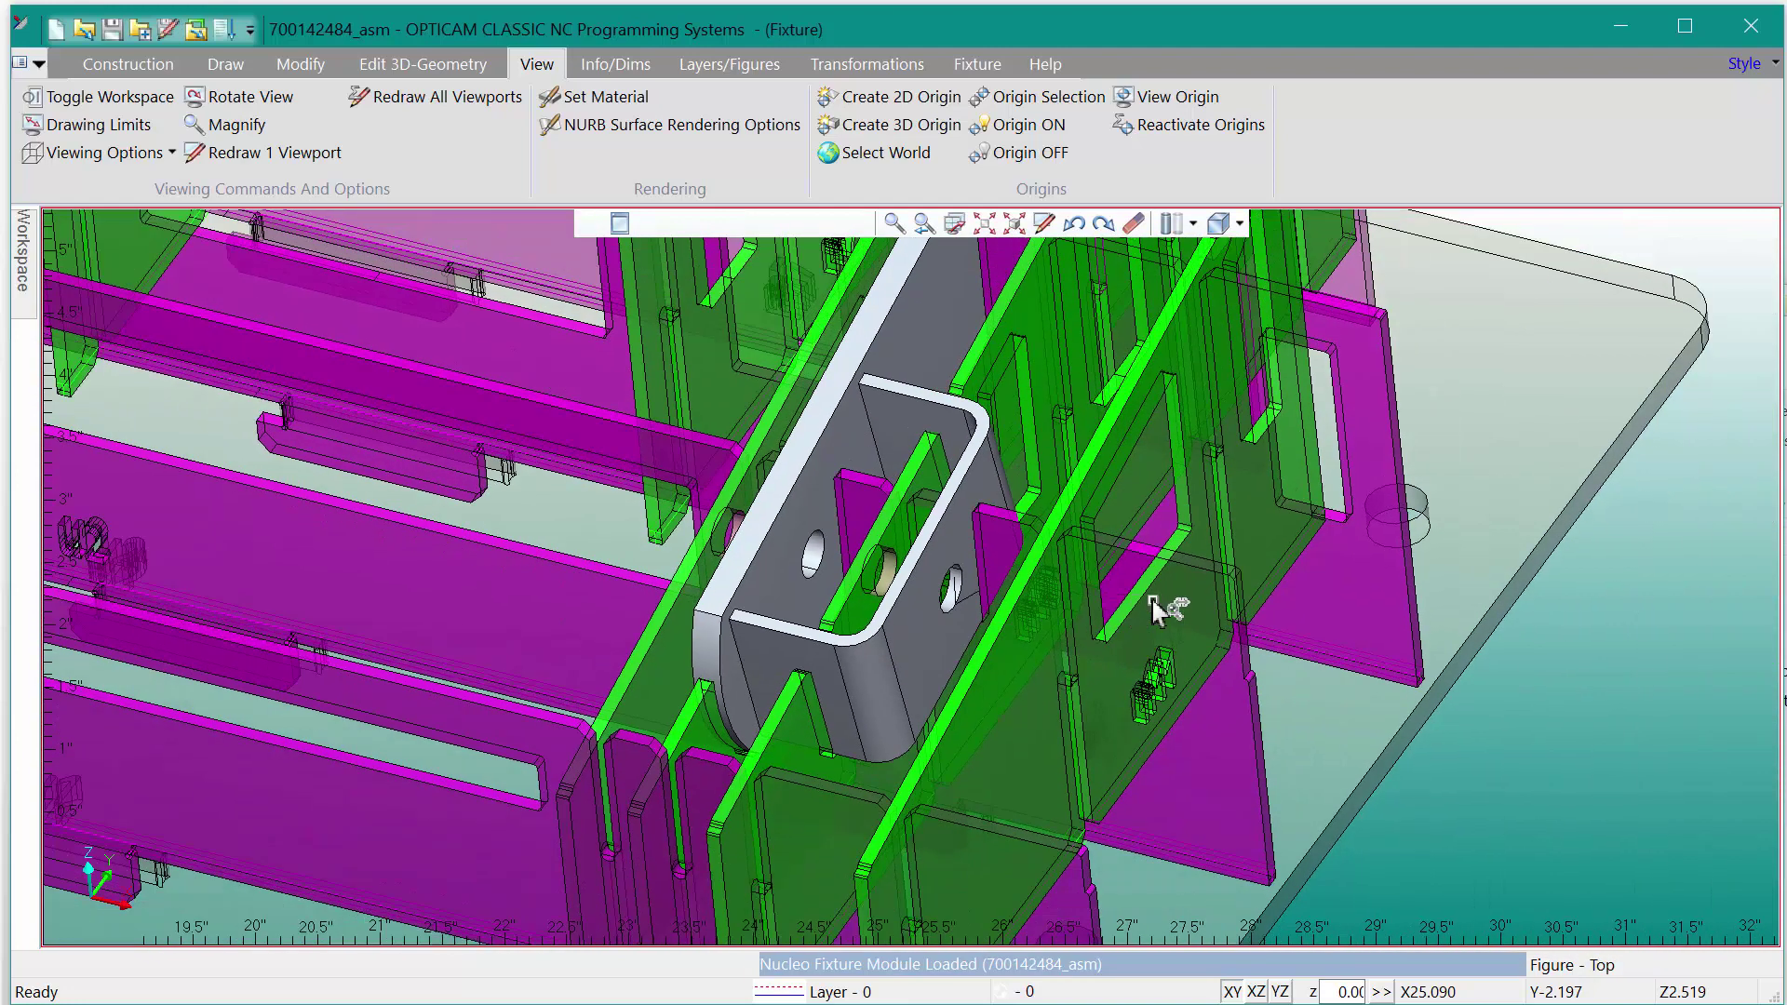
right_click(1543, 585)
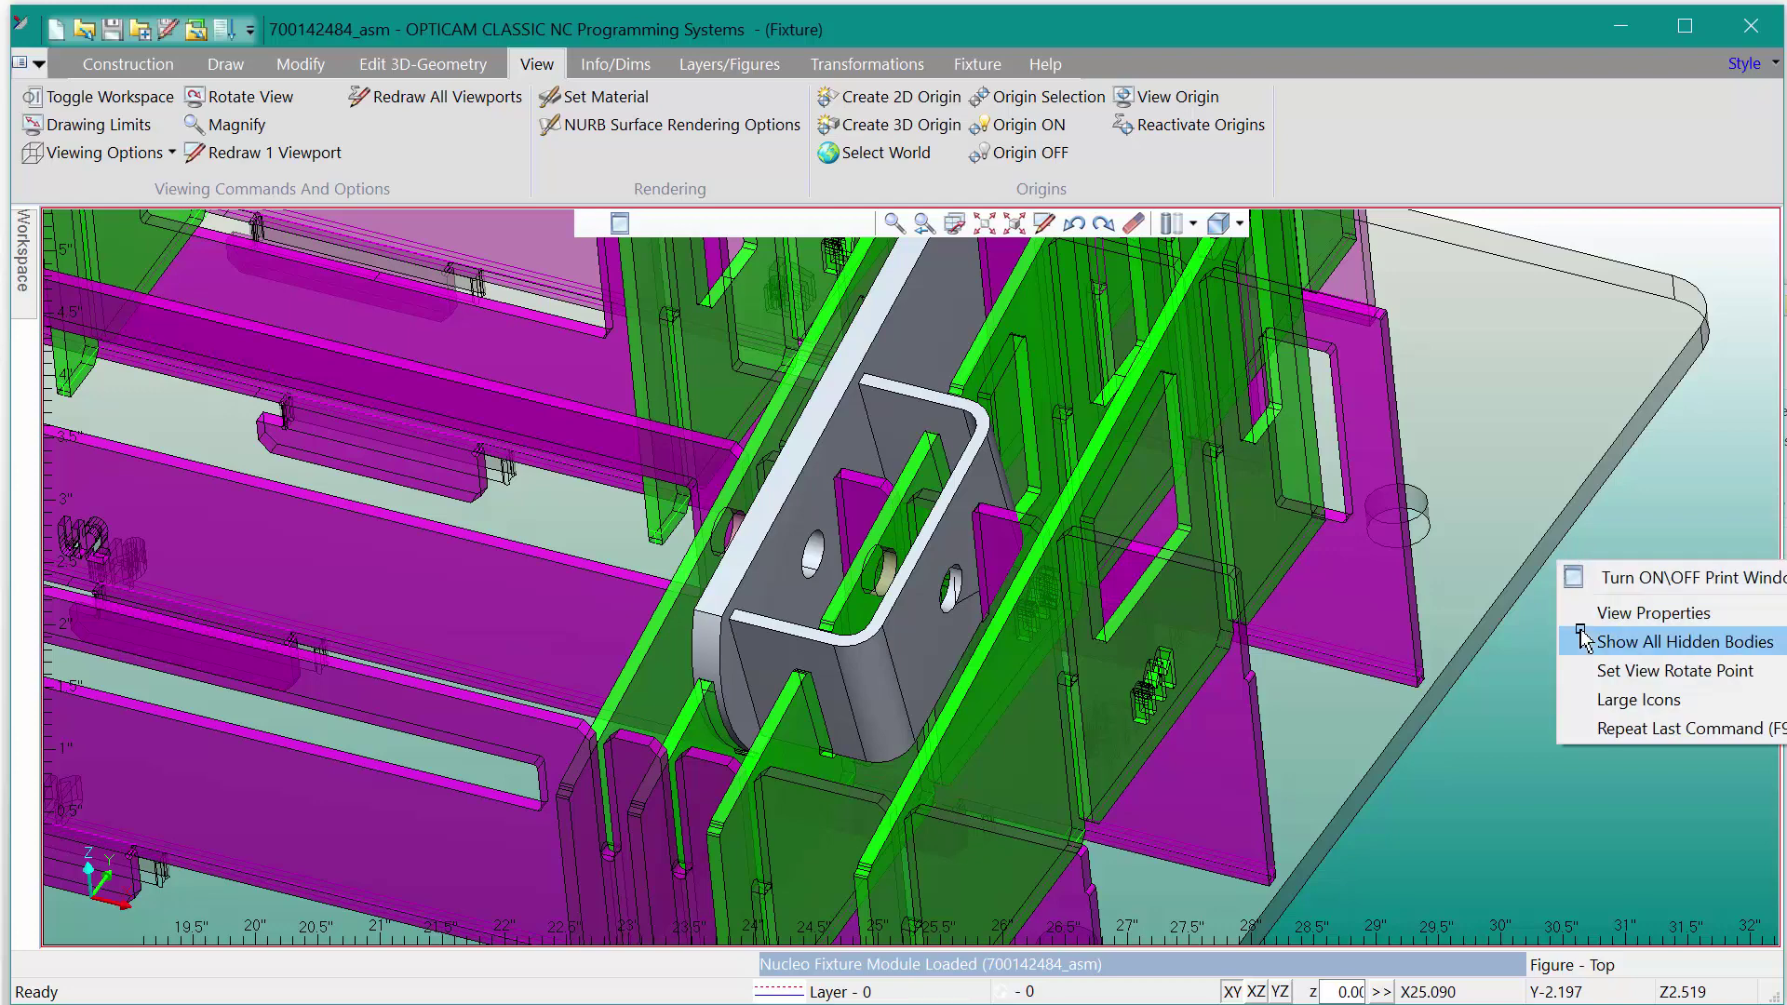
left_click(1583, 634)
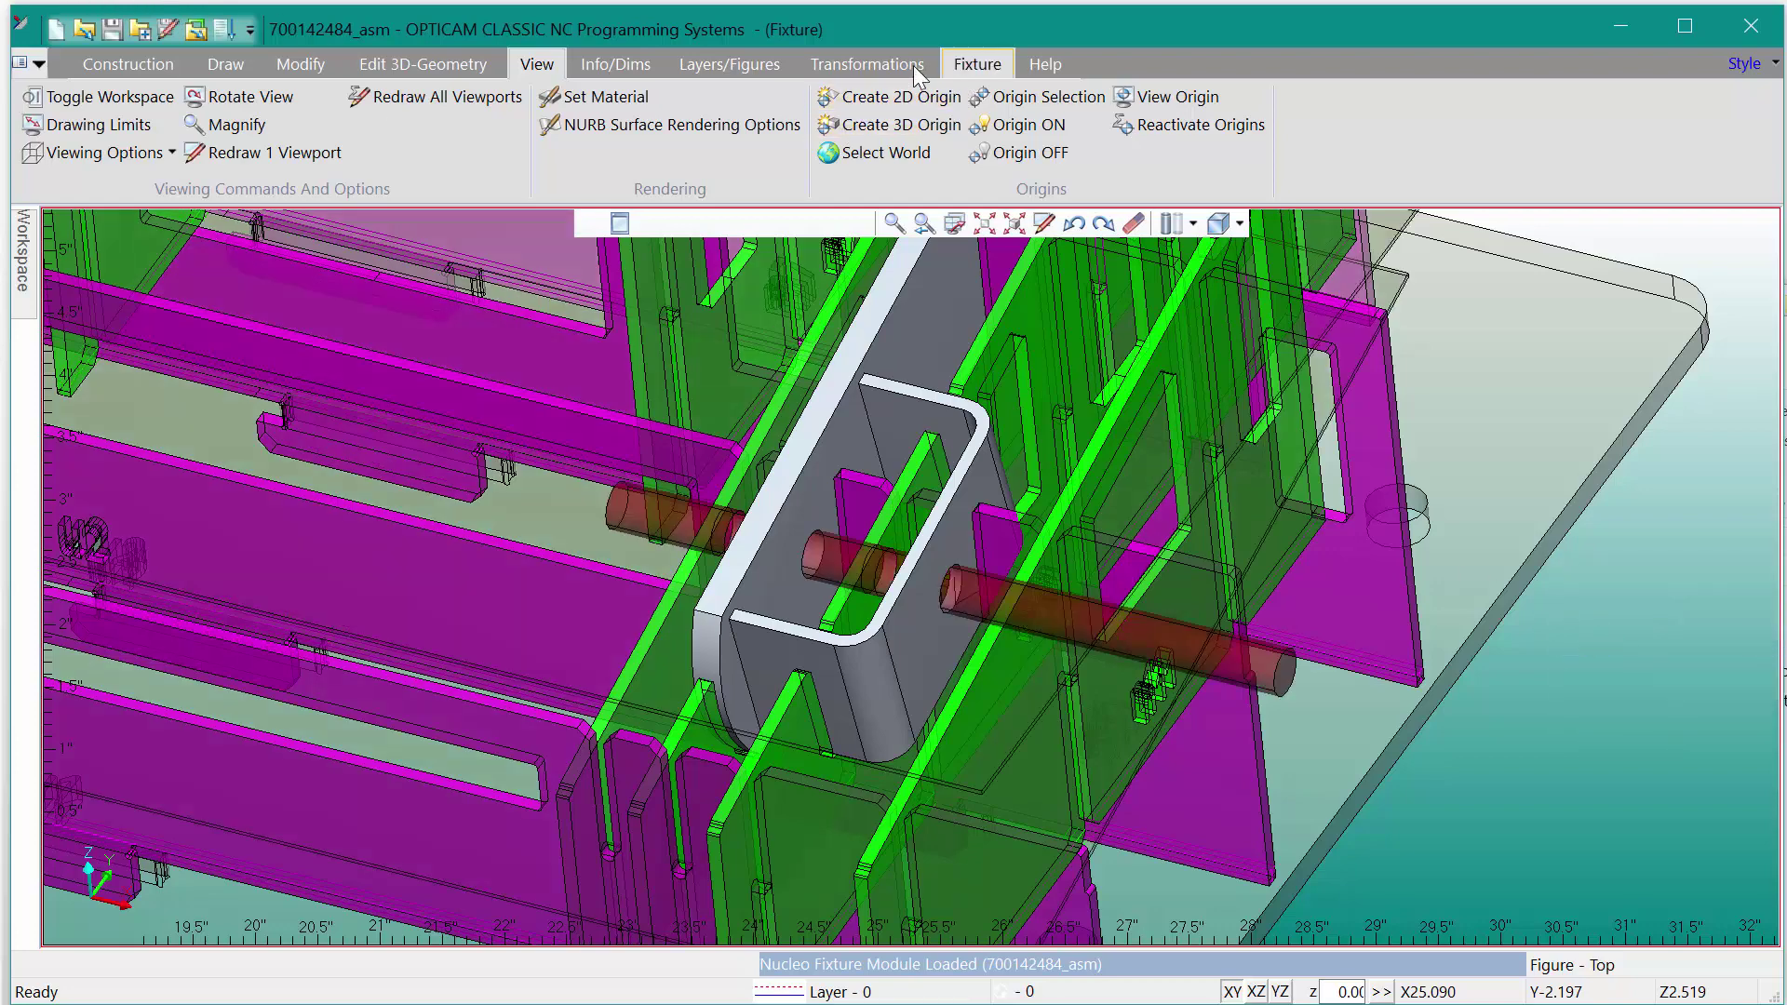
Step: Translate and copy the Pin body in place, with one copy and an X distance of 0
left_click(867, 64)
left_click(265, 99)
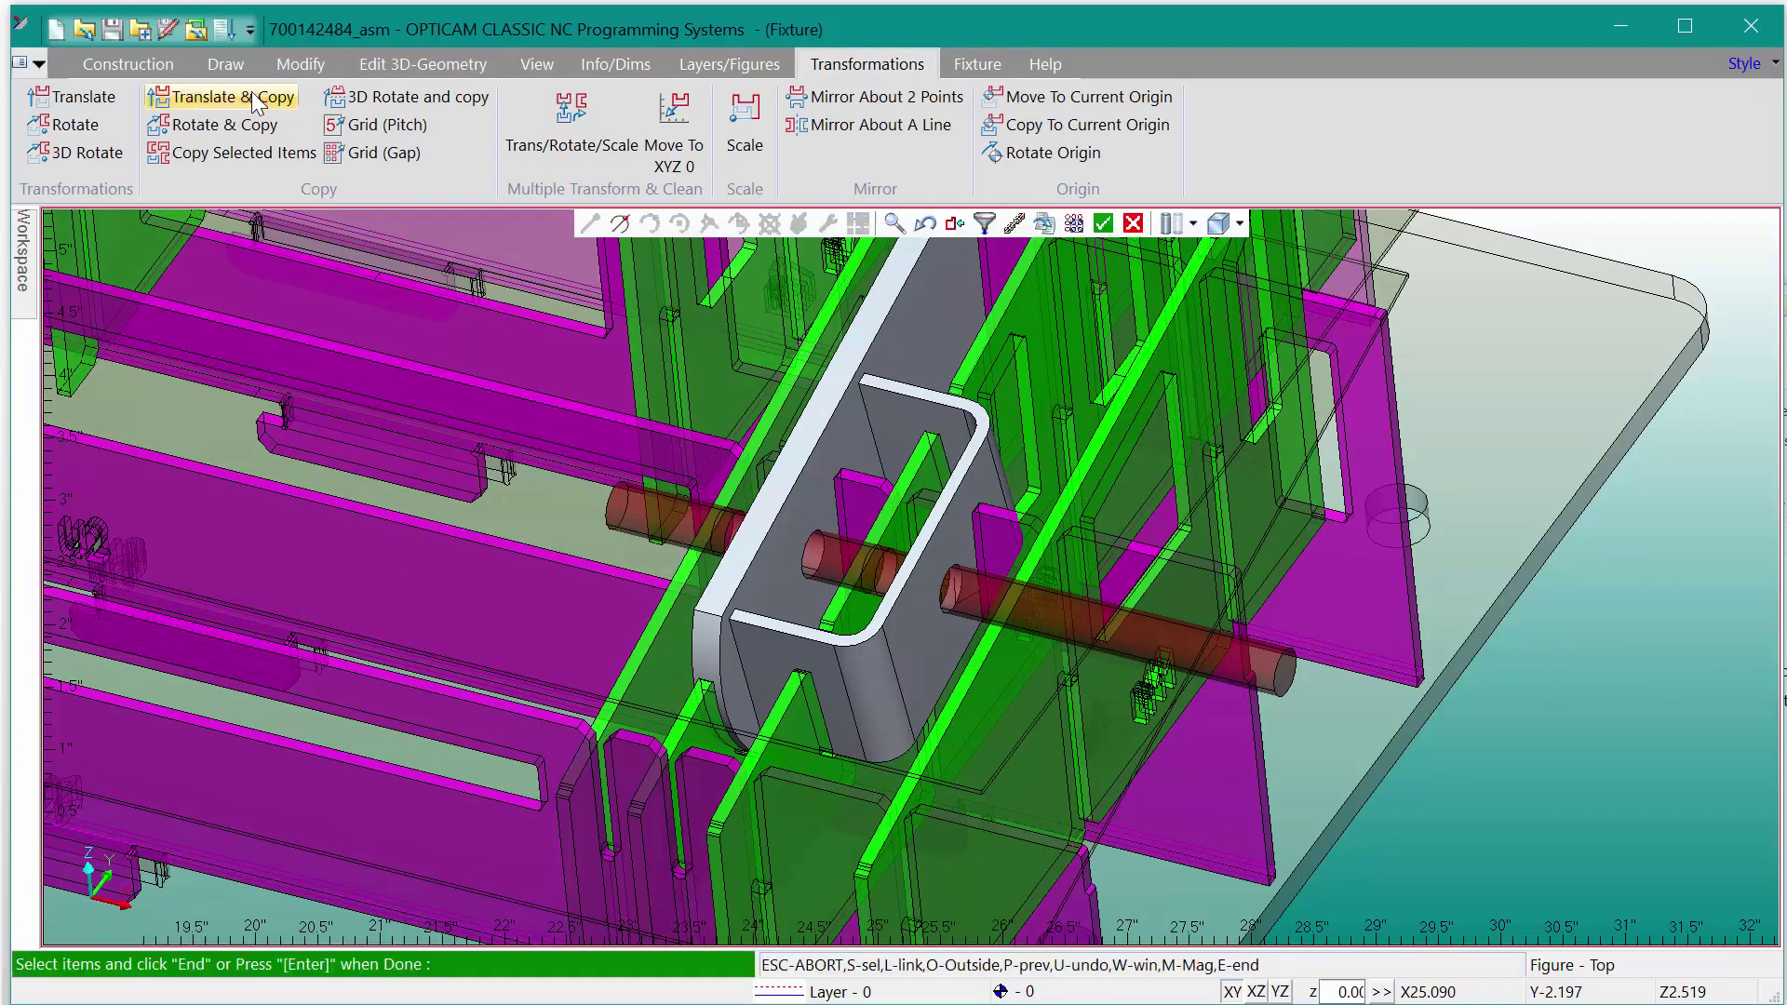
left_click(1019, 607)
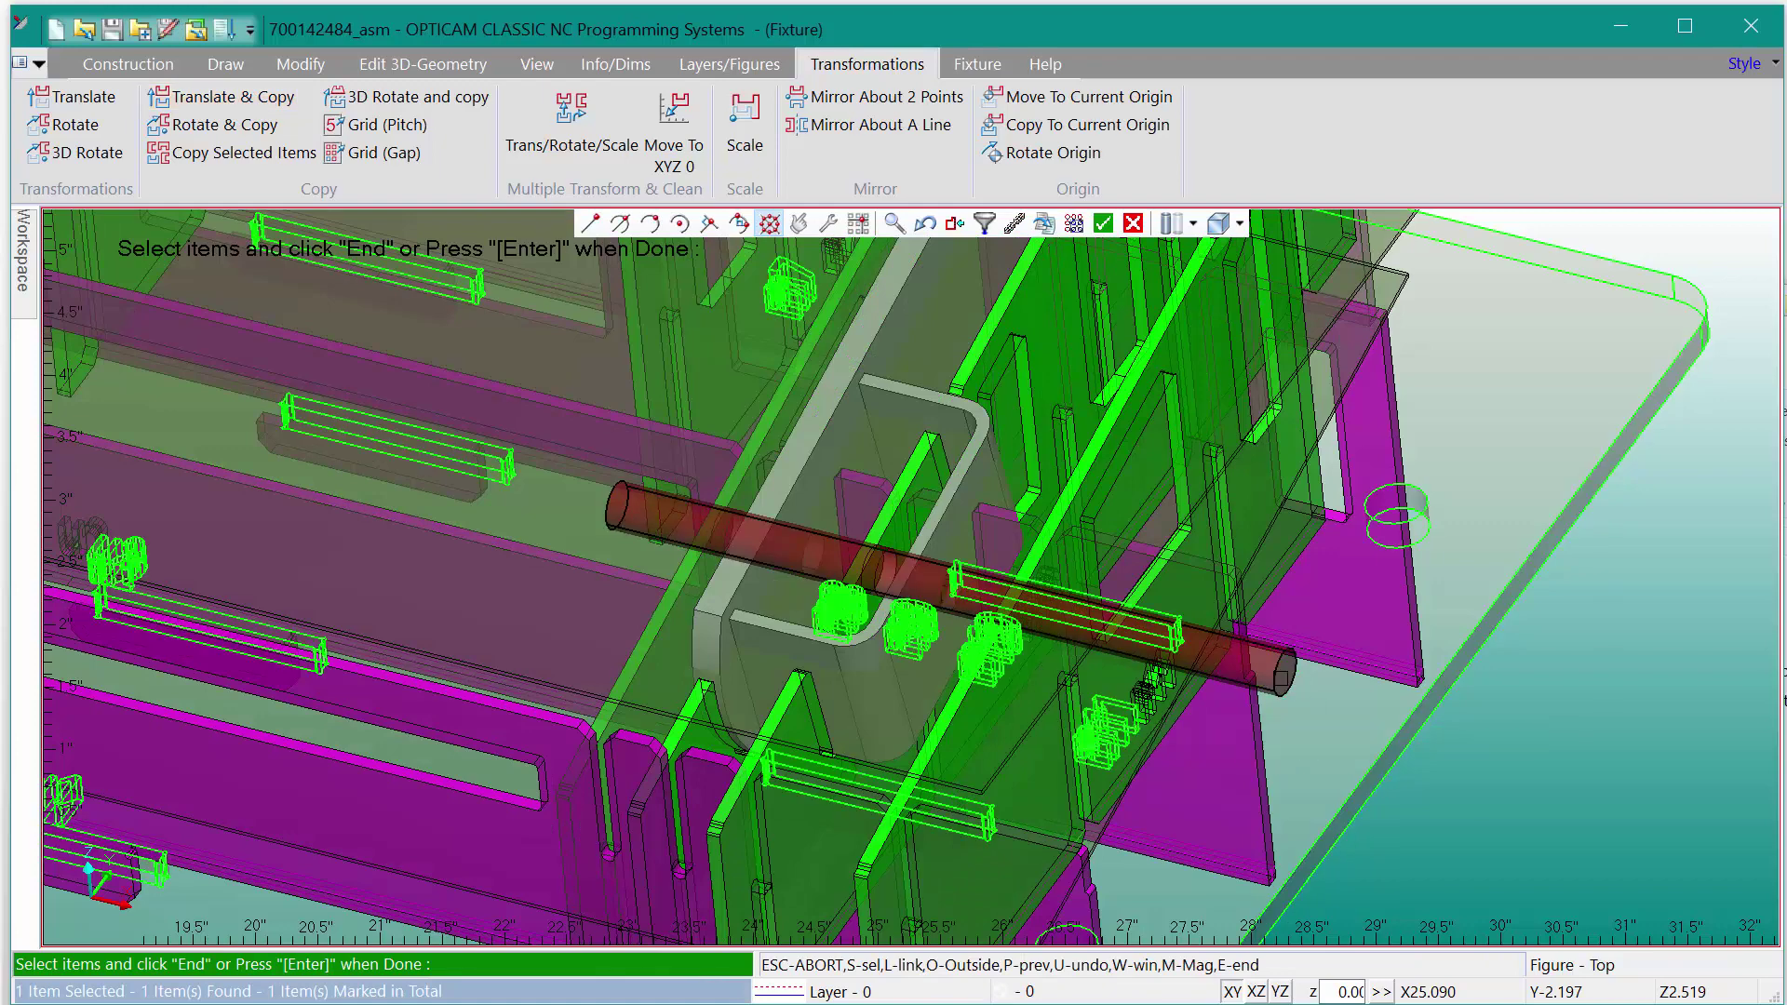
key("Return")
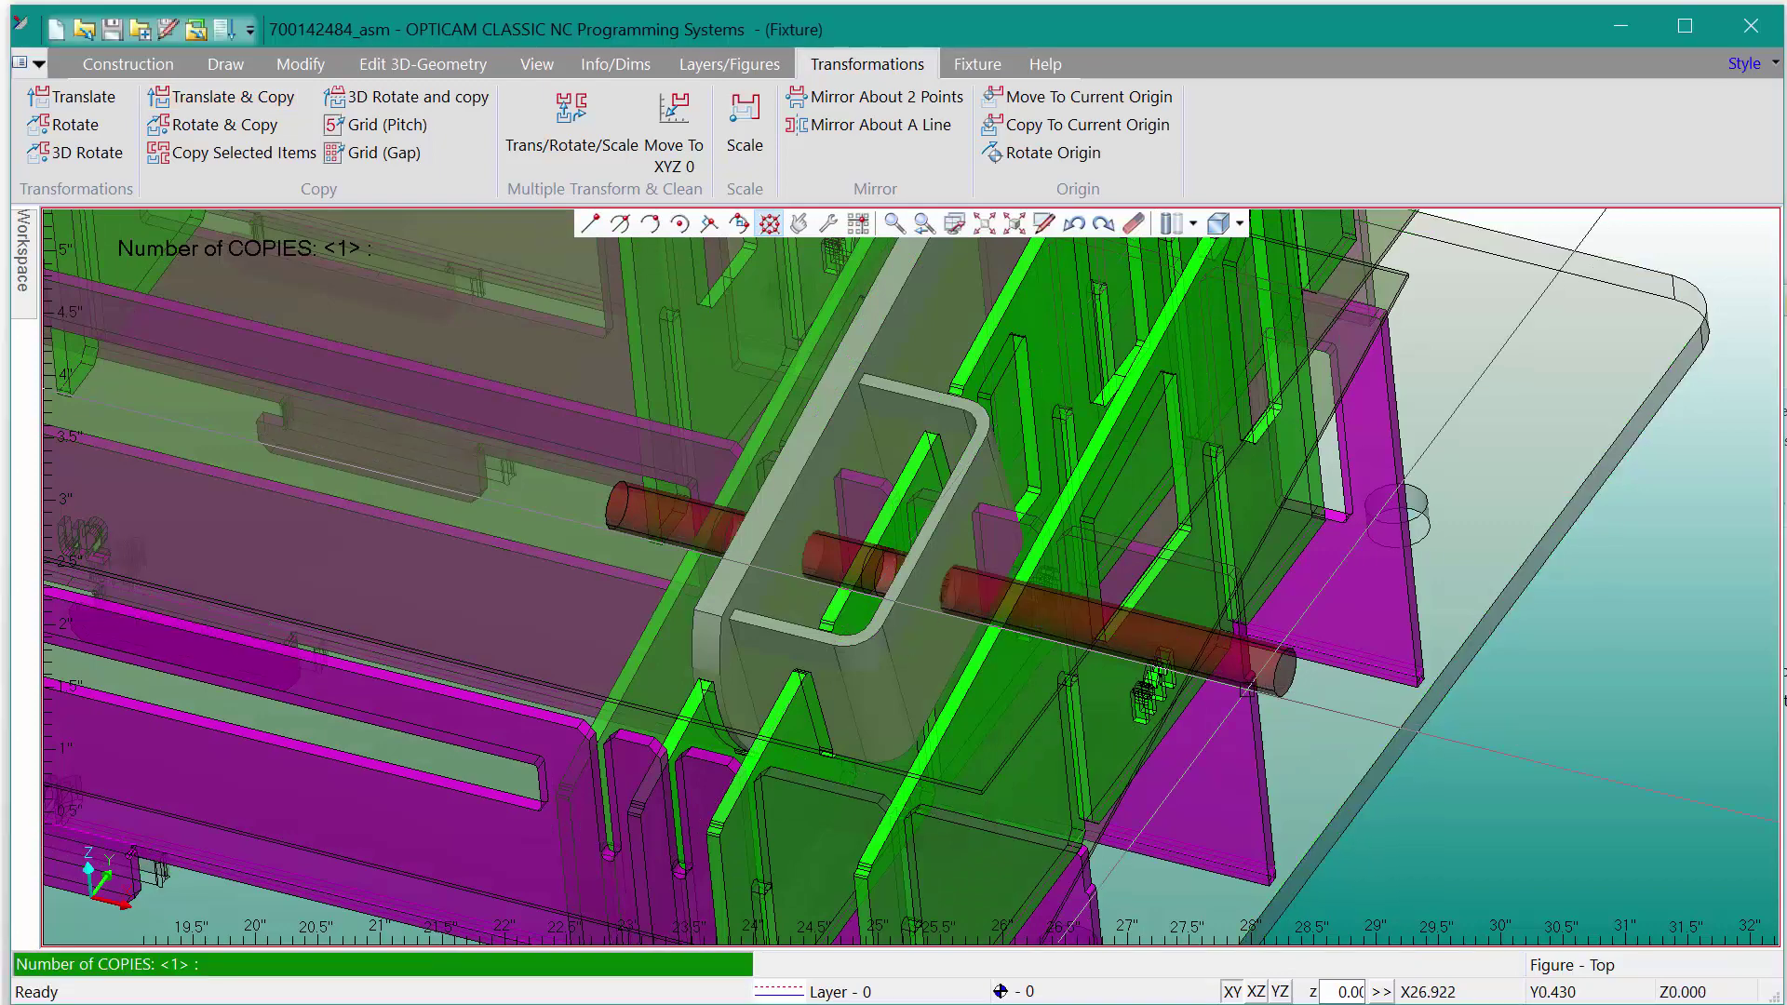
key("Return")
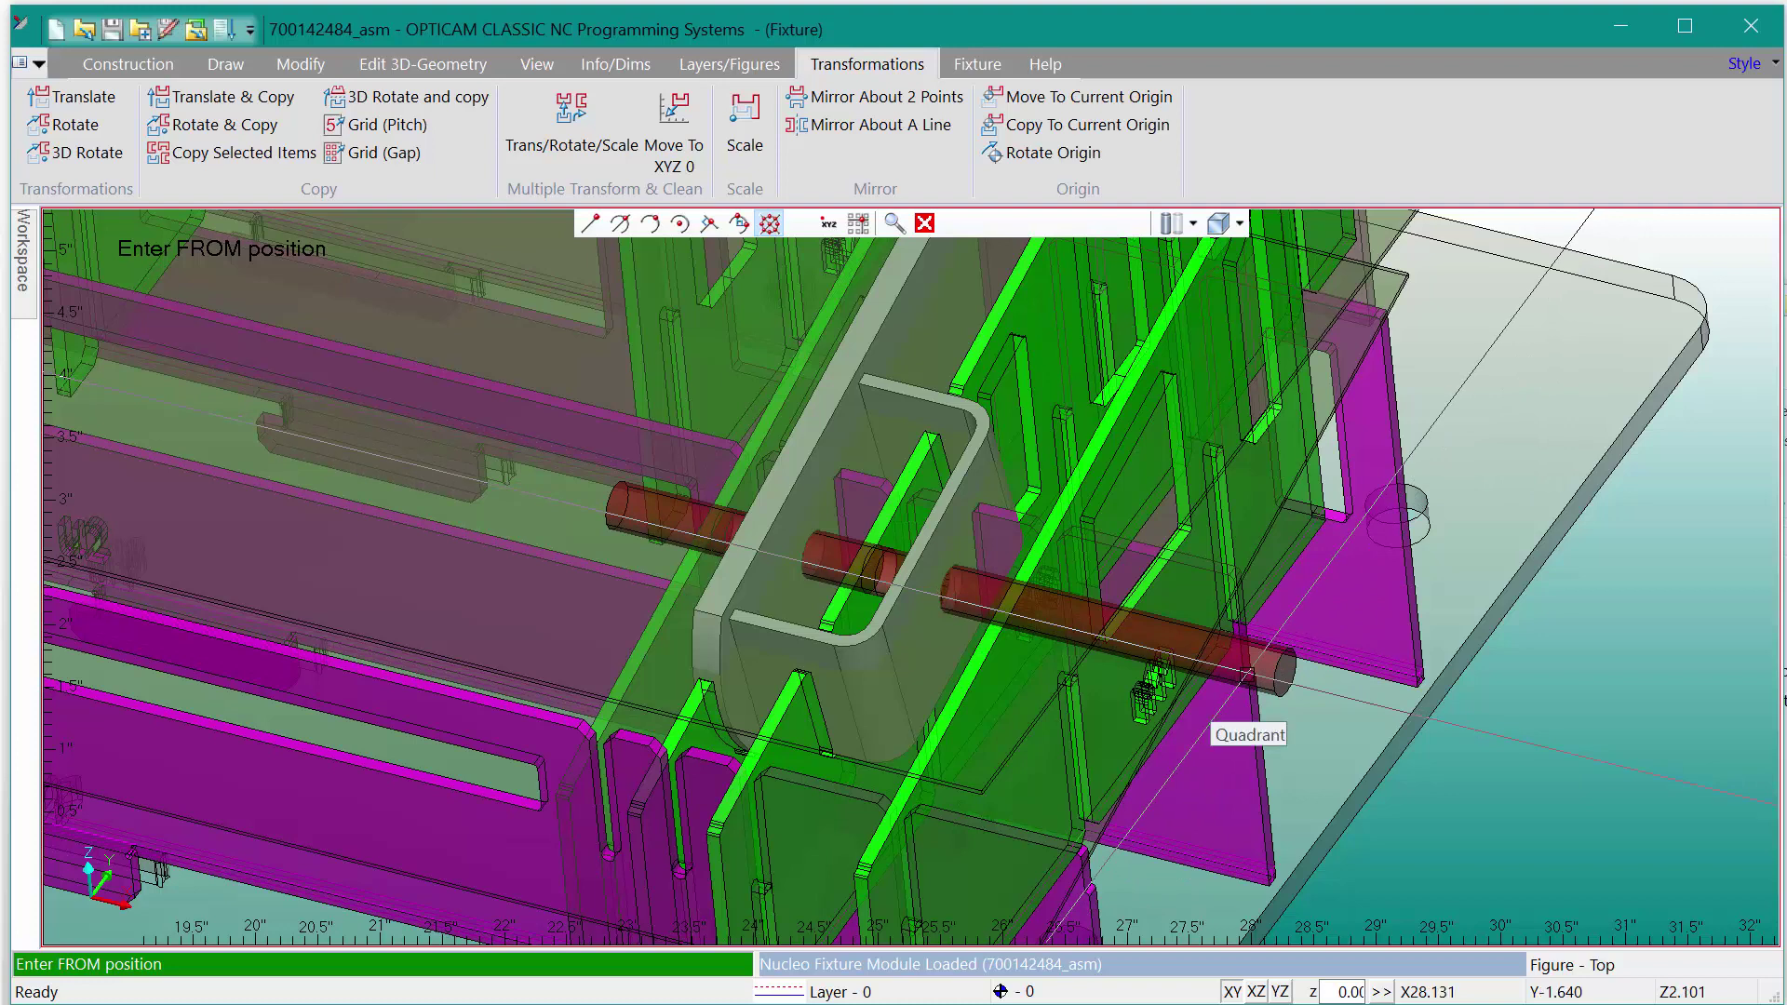
left_click(1249, 669)
type("dx")
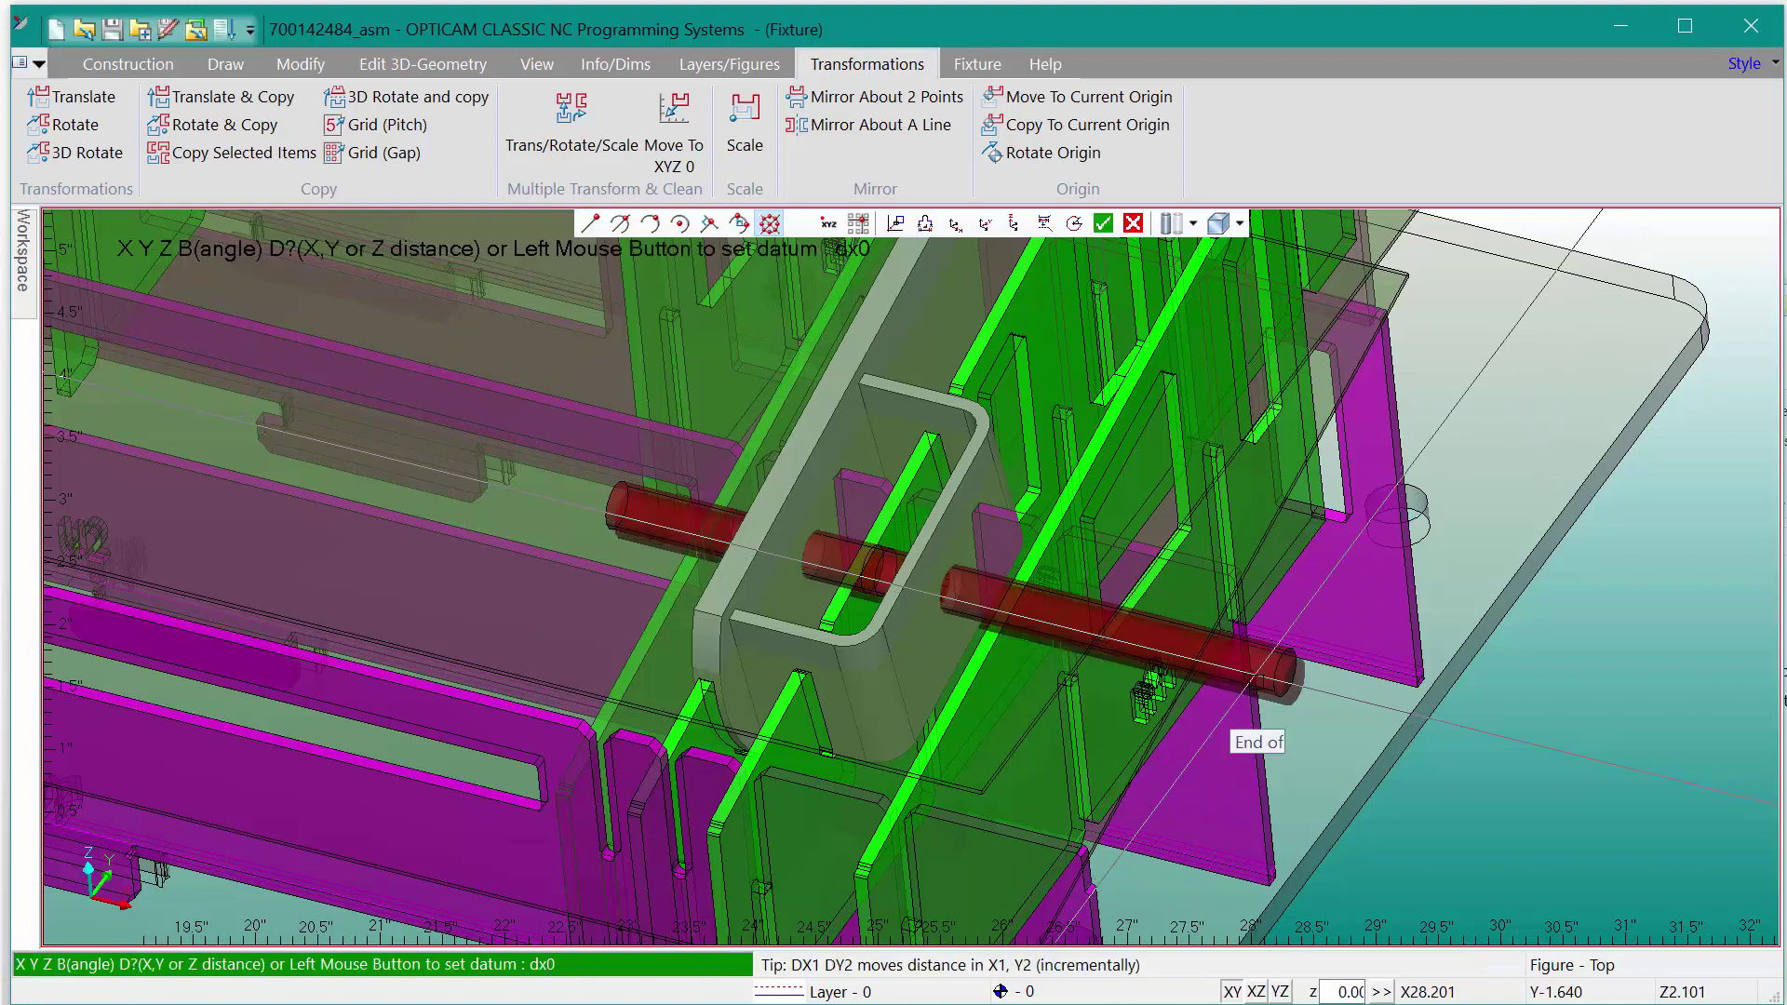
type("0")
key("Return")
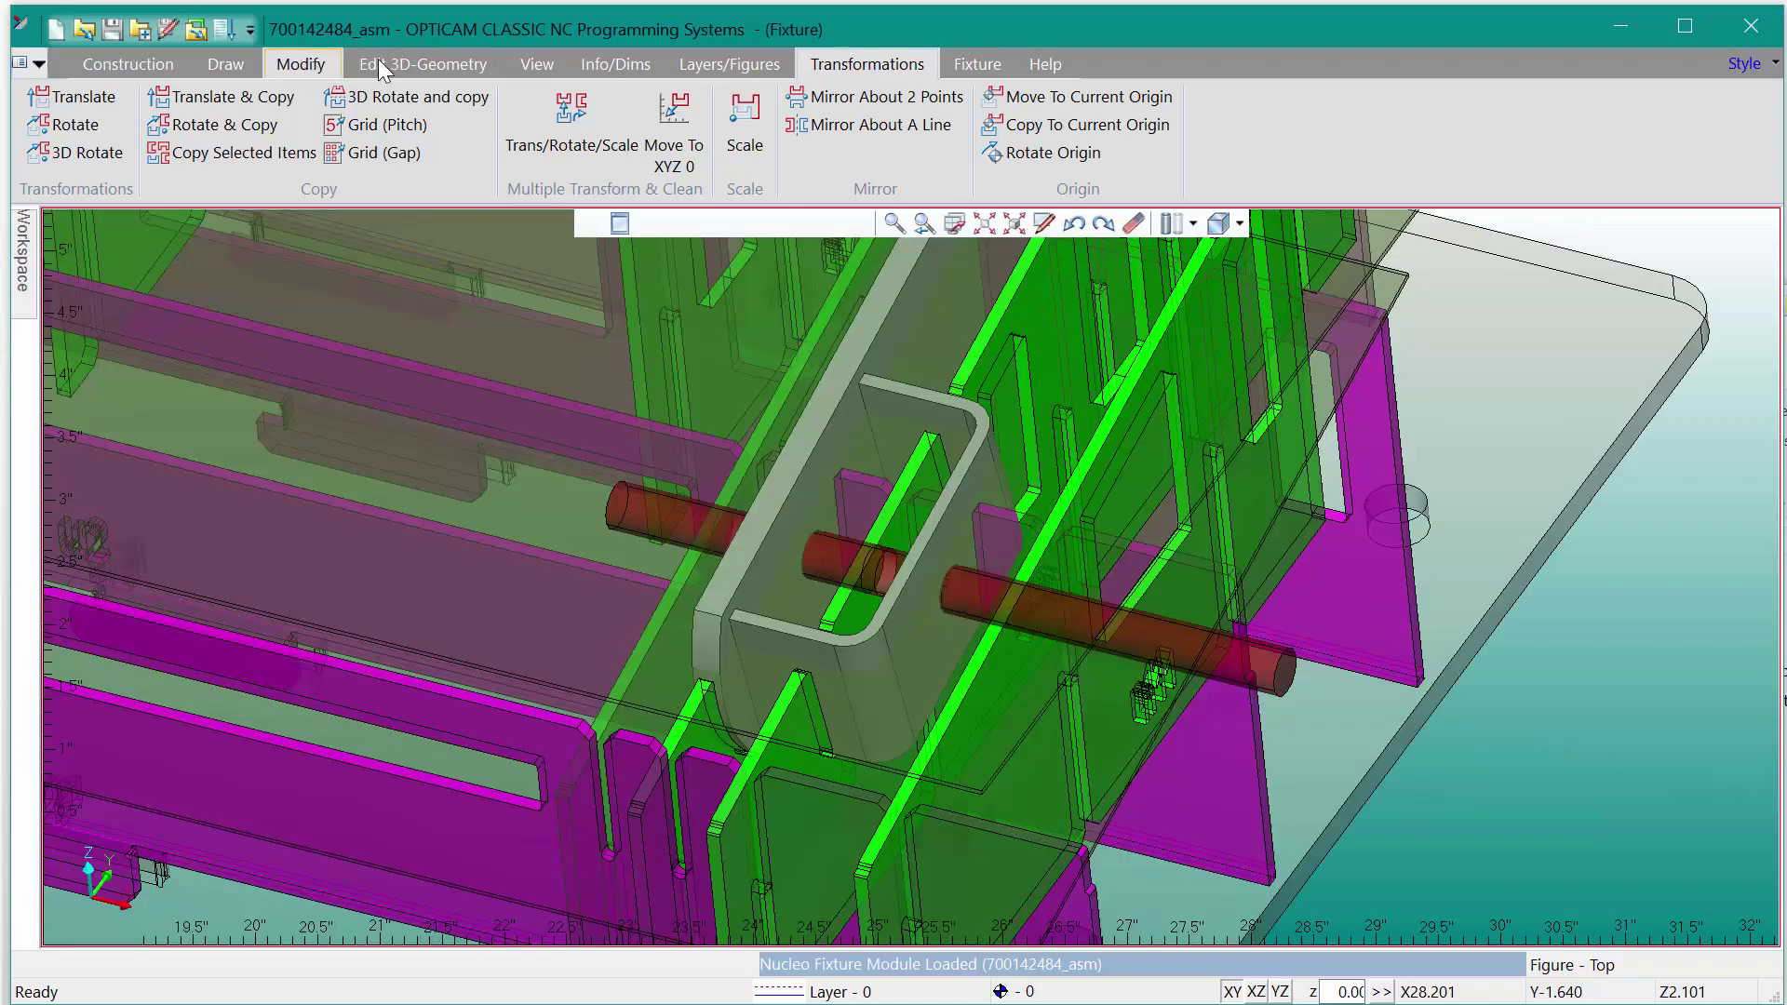
Step: Subtract one of the coincident pins from the outer green blade beside the bracket, choosing the blade as the main body
left_click(424, 63)
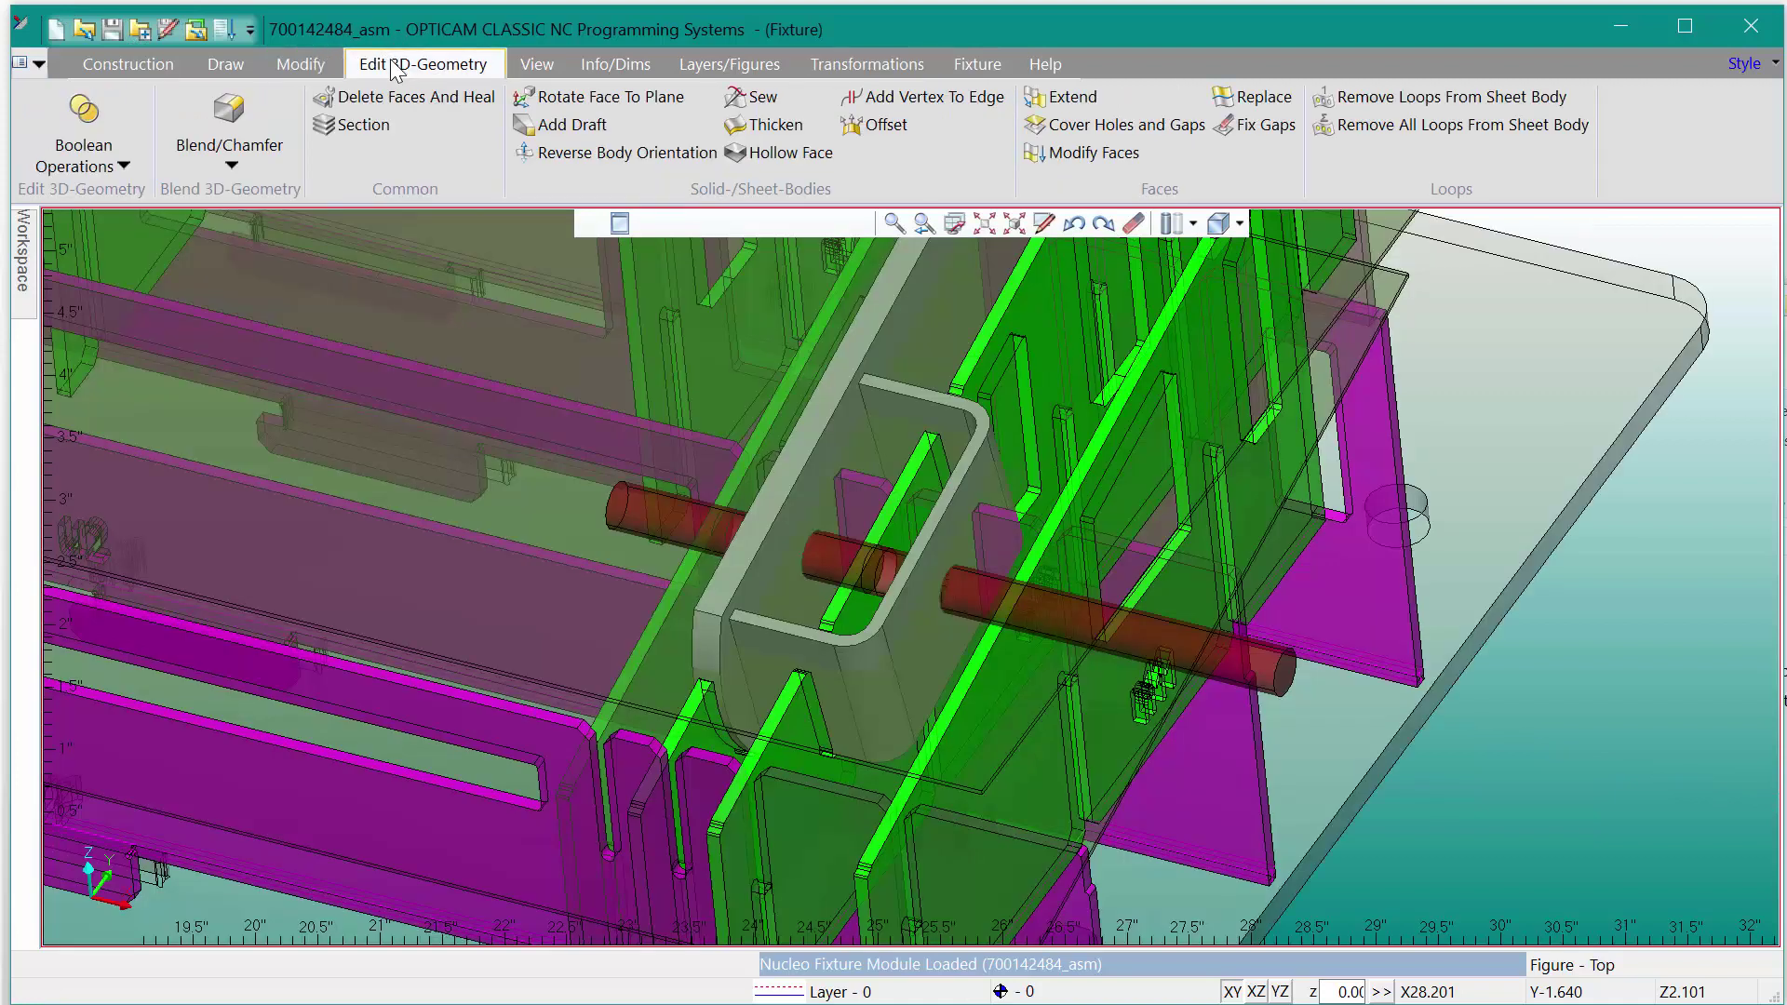
left_click(110, 166)
left_click(104, 192)
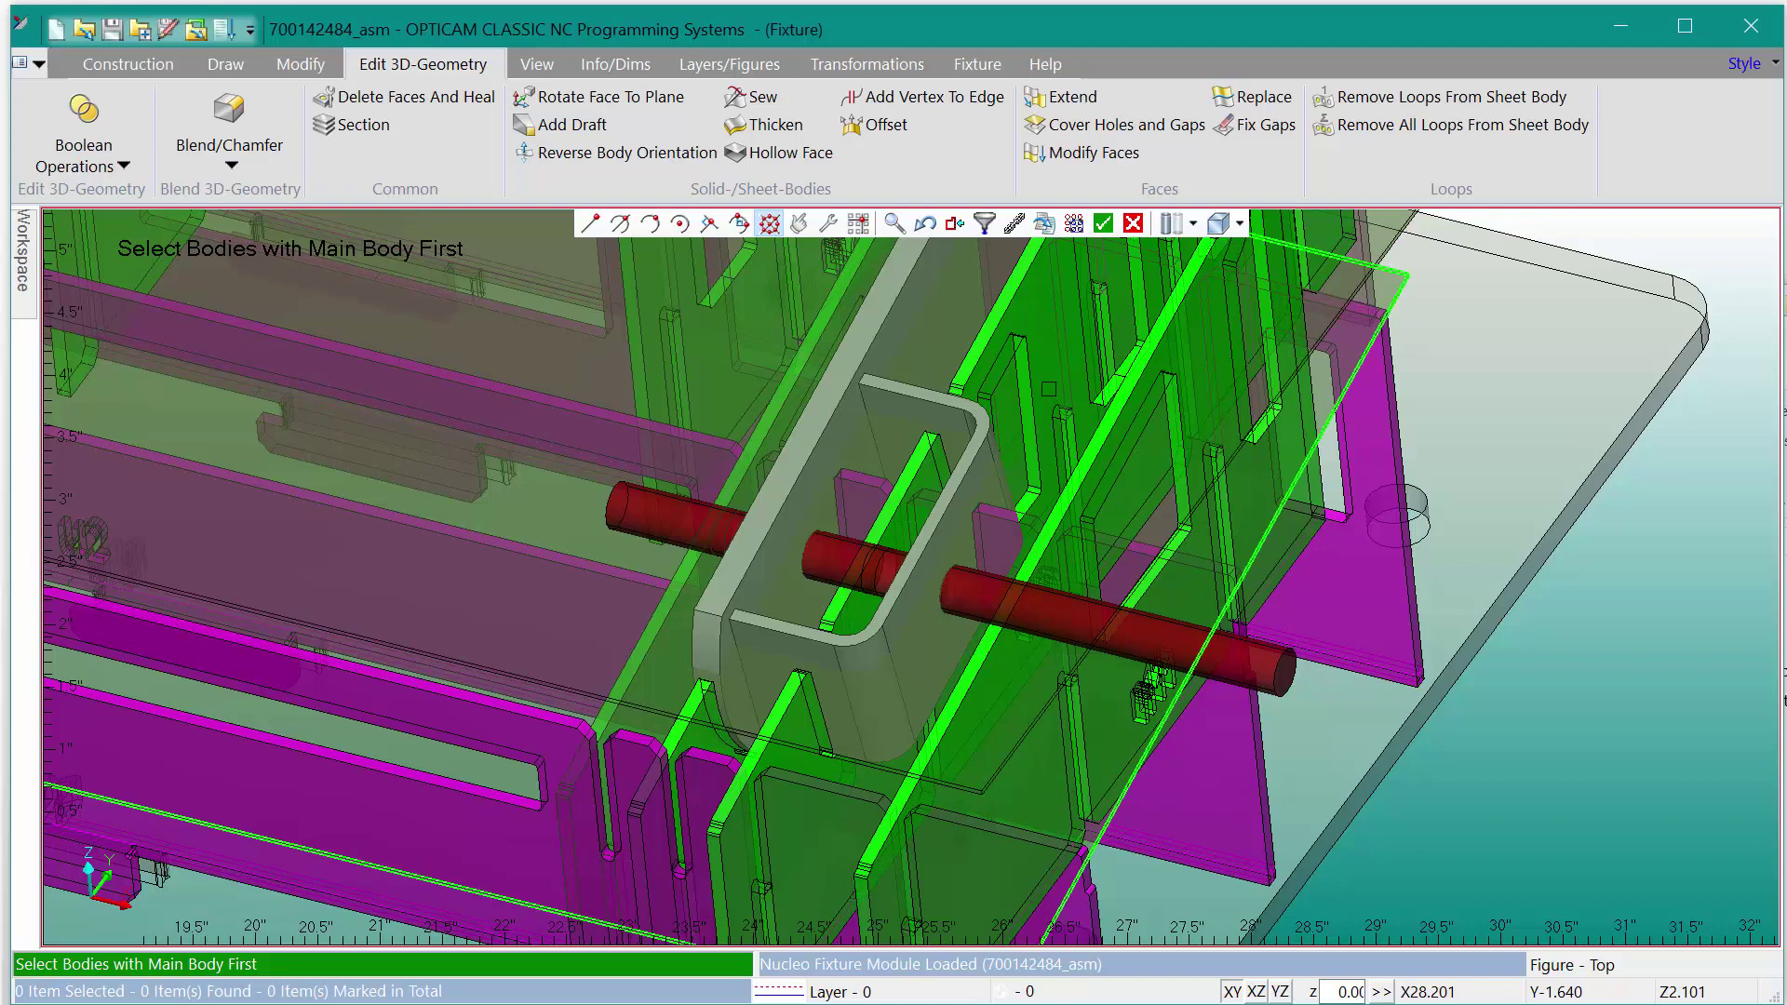
scroll(1049, 390, "down", 3)
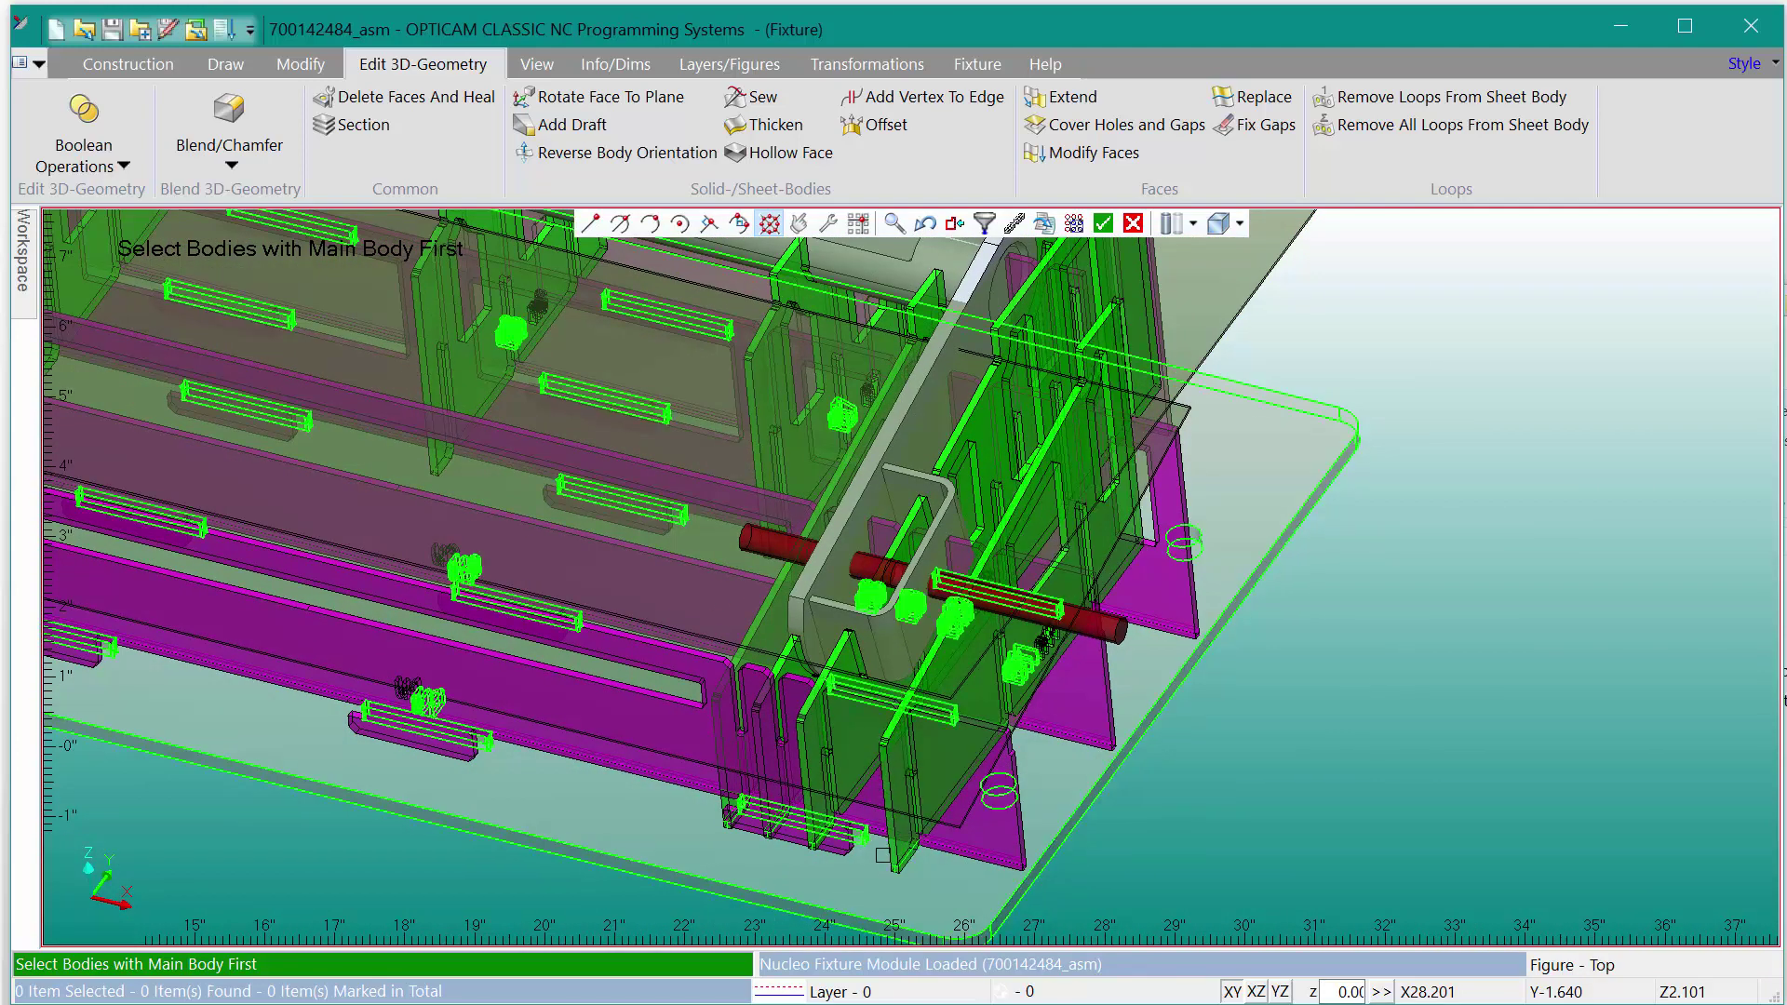
left_click(875, 864)
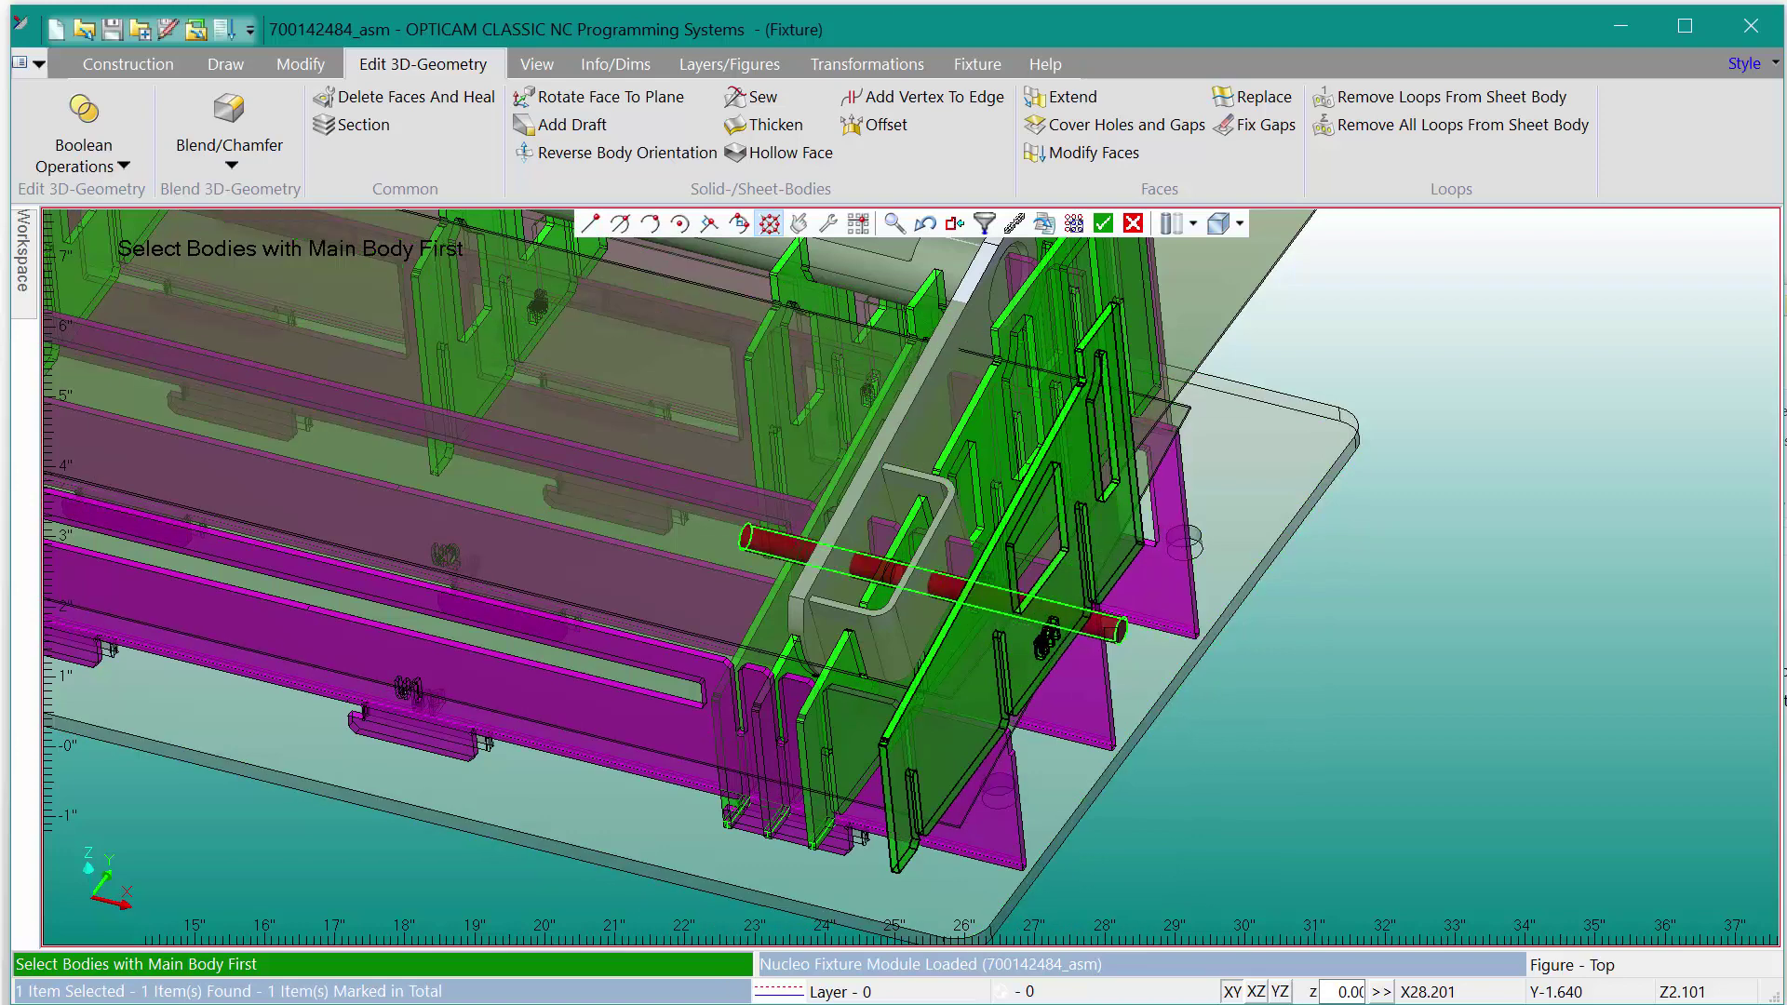
left_click(1107, 633)
key("Return")
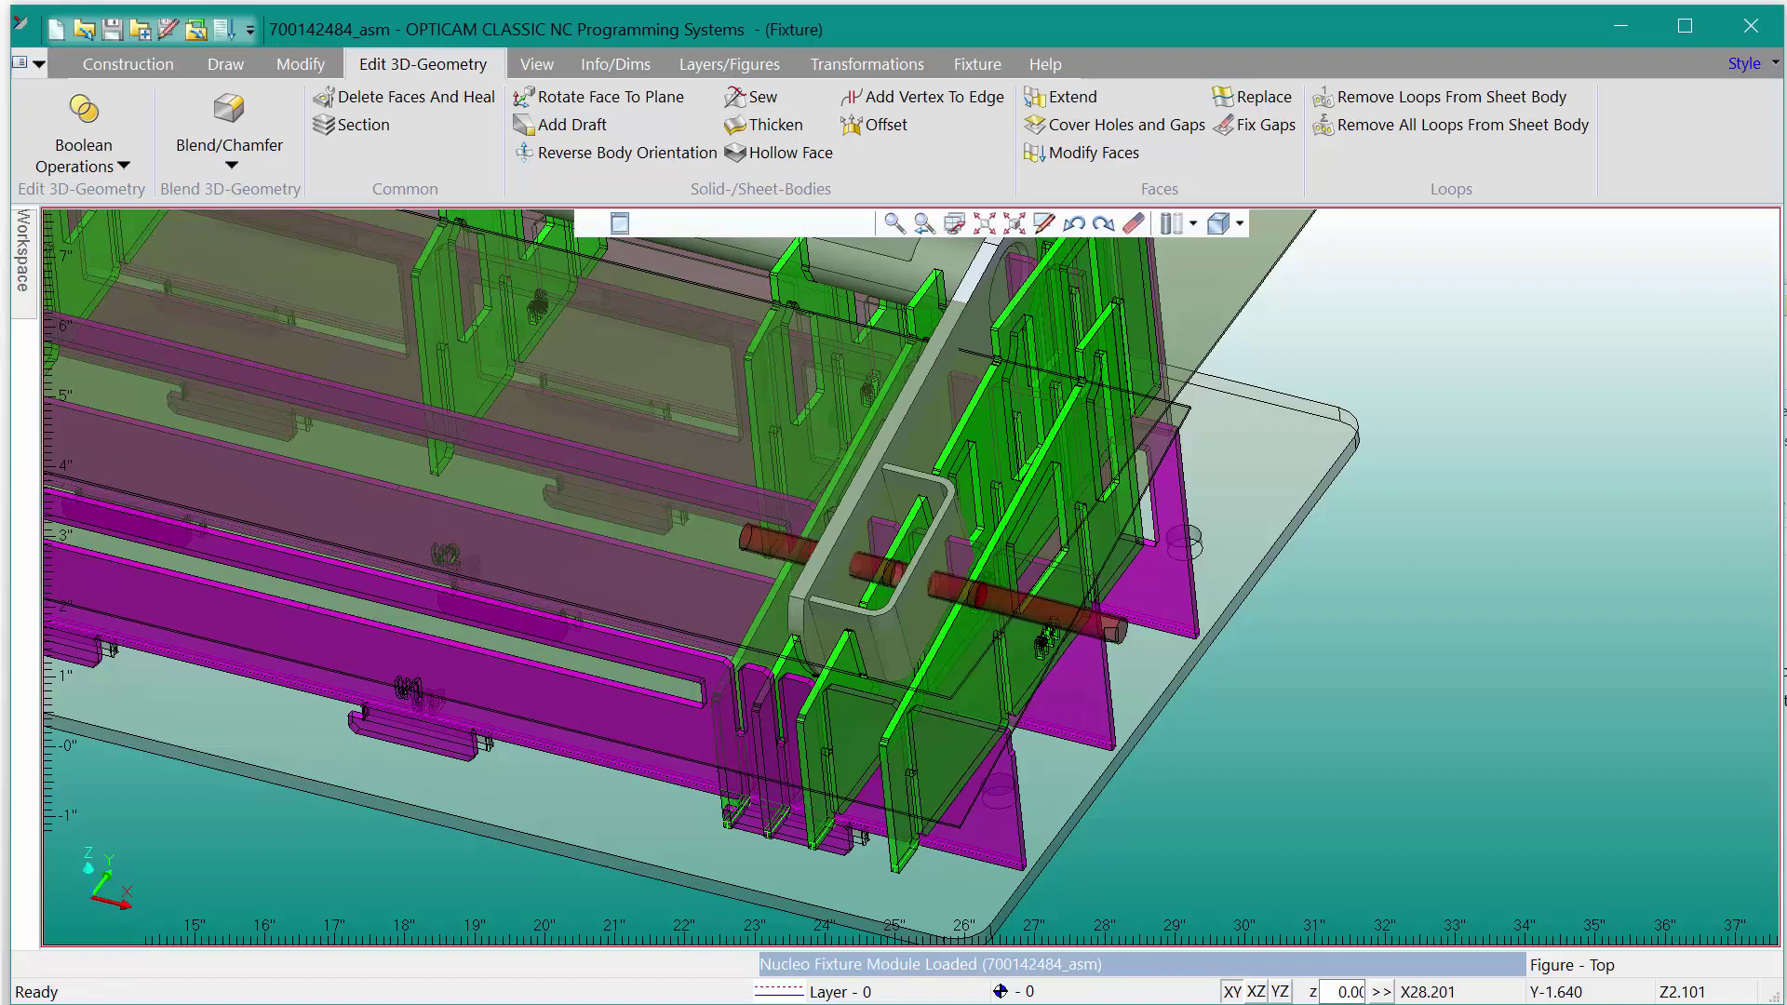
Step: Hide the remaining SOLID_001 pin body that runs through the bracket and blades
middle_click_drag(959, 642, 977, 582)
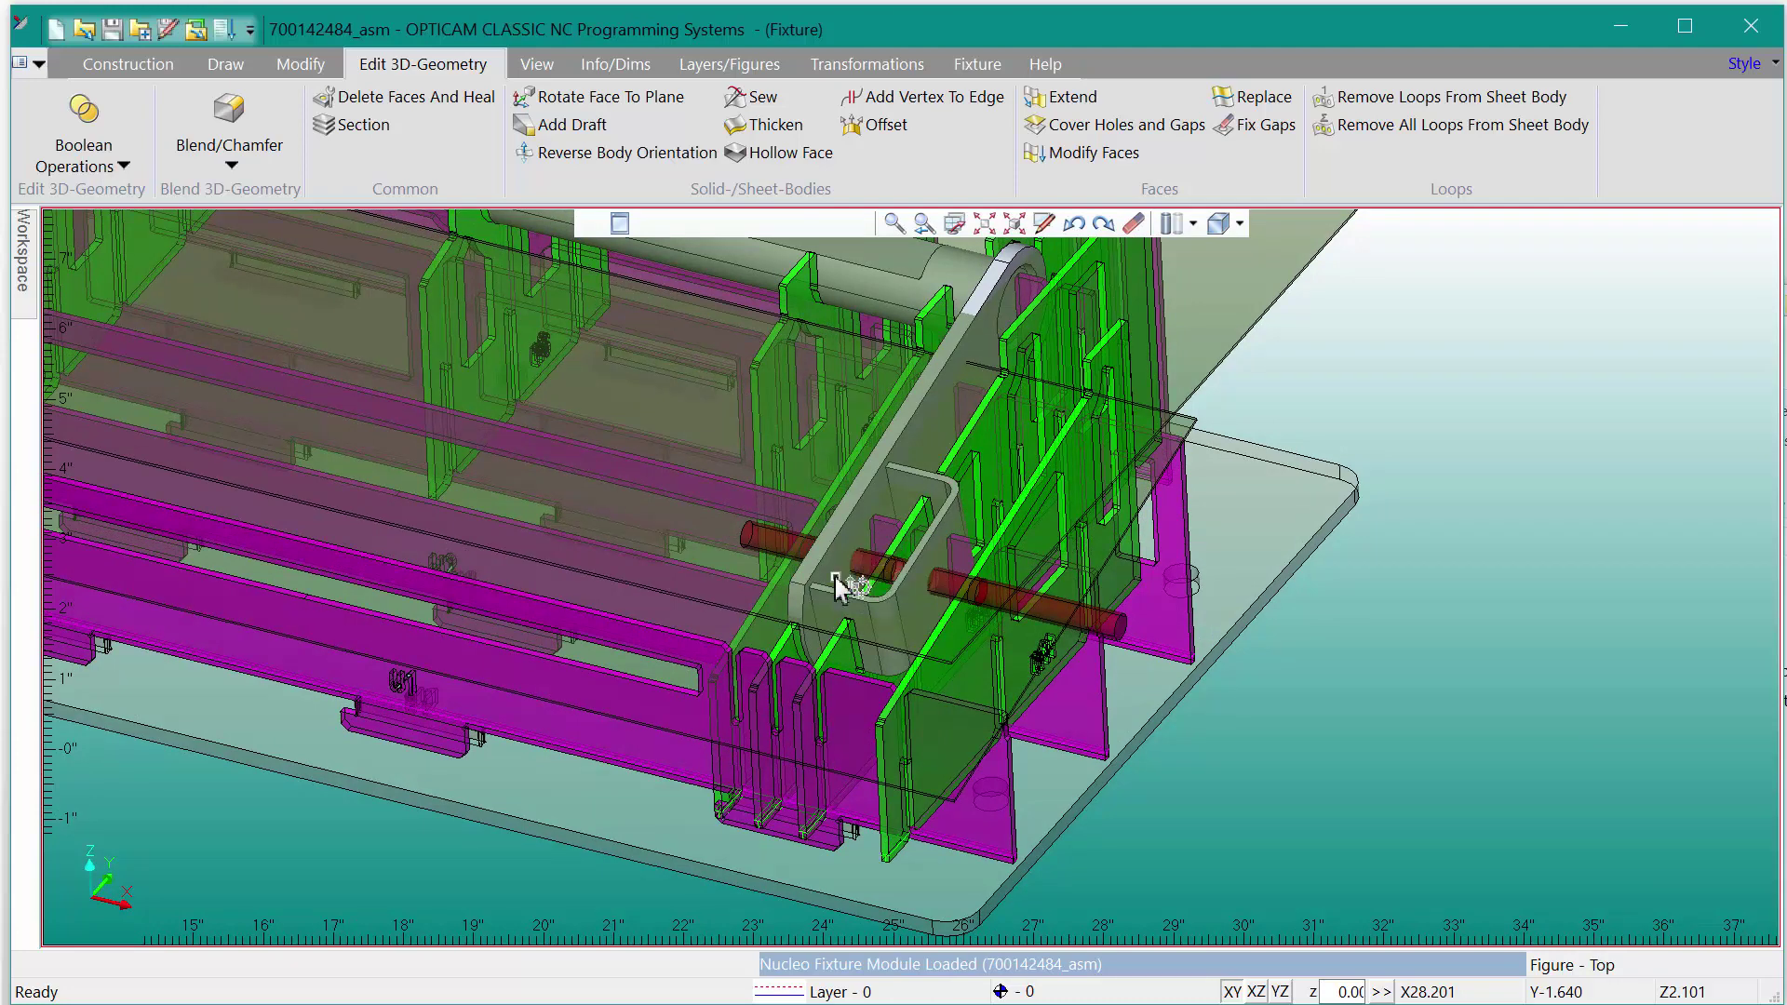
scroll(827, 533, "up", 2)
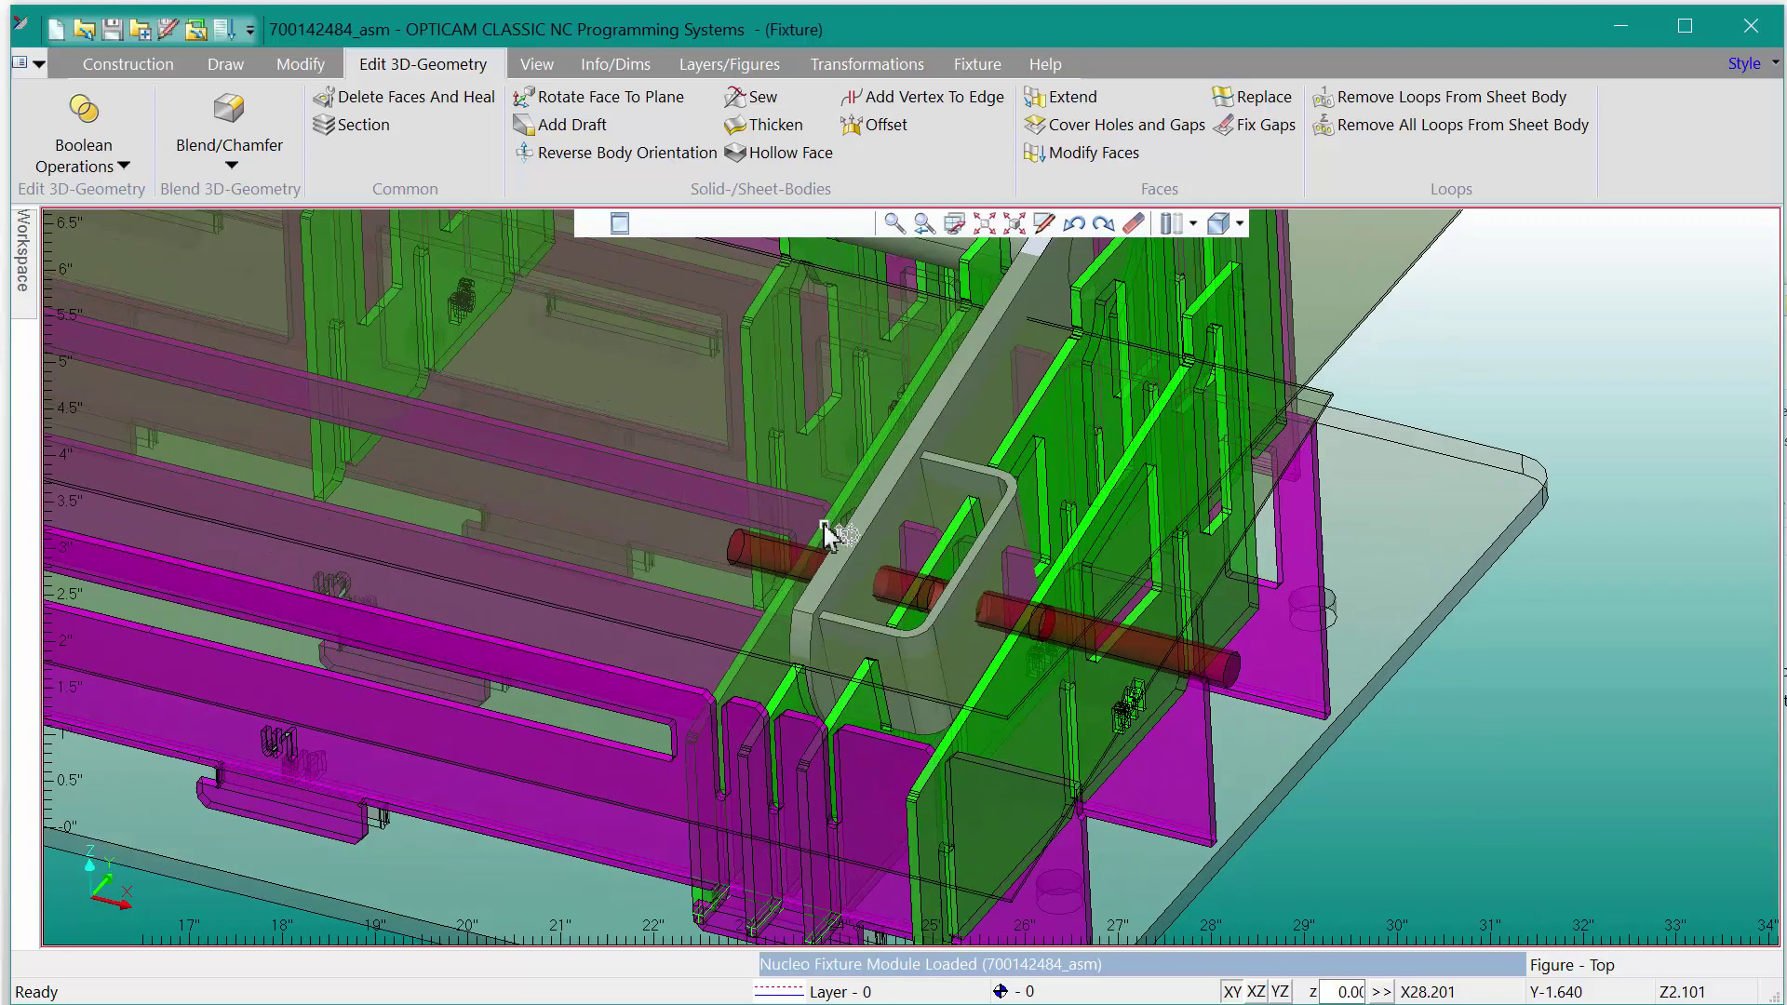
scroll(969, 606, "up", 2)
right_click(1283, 691)
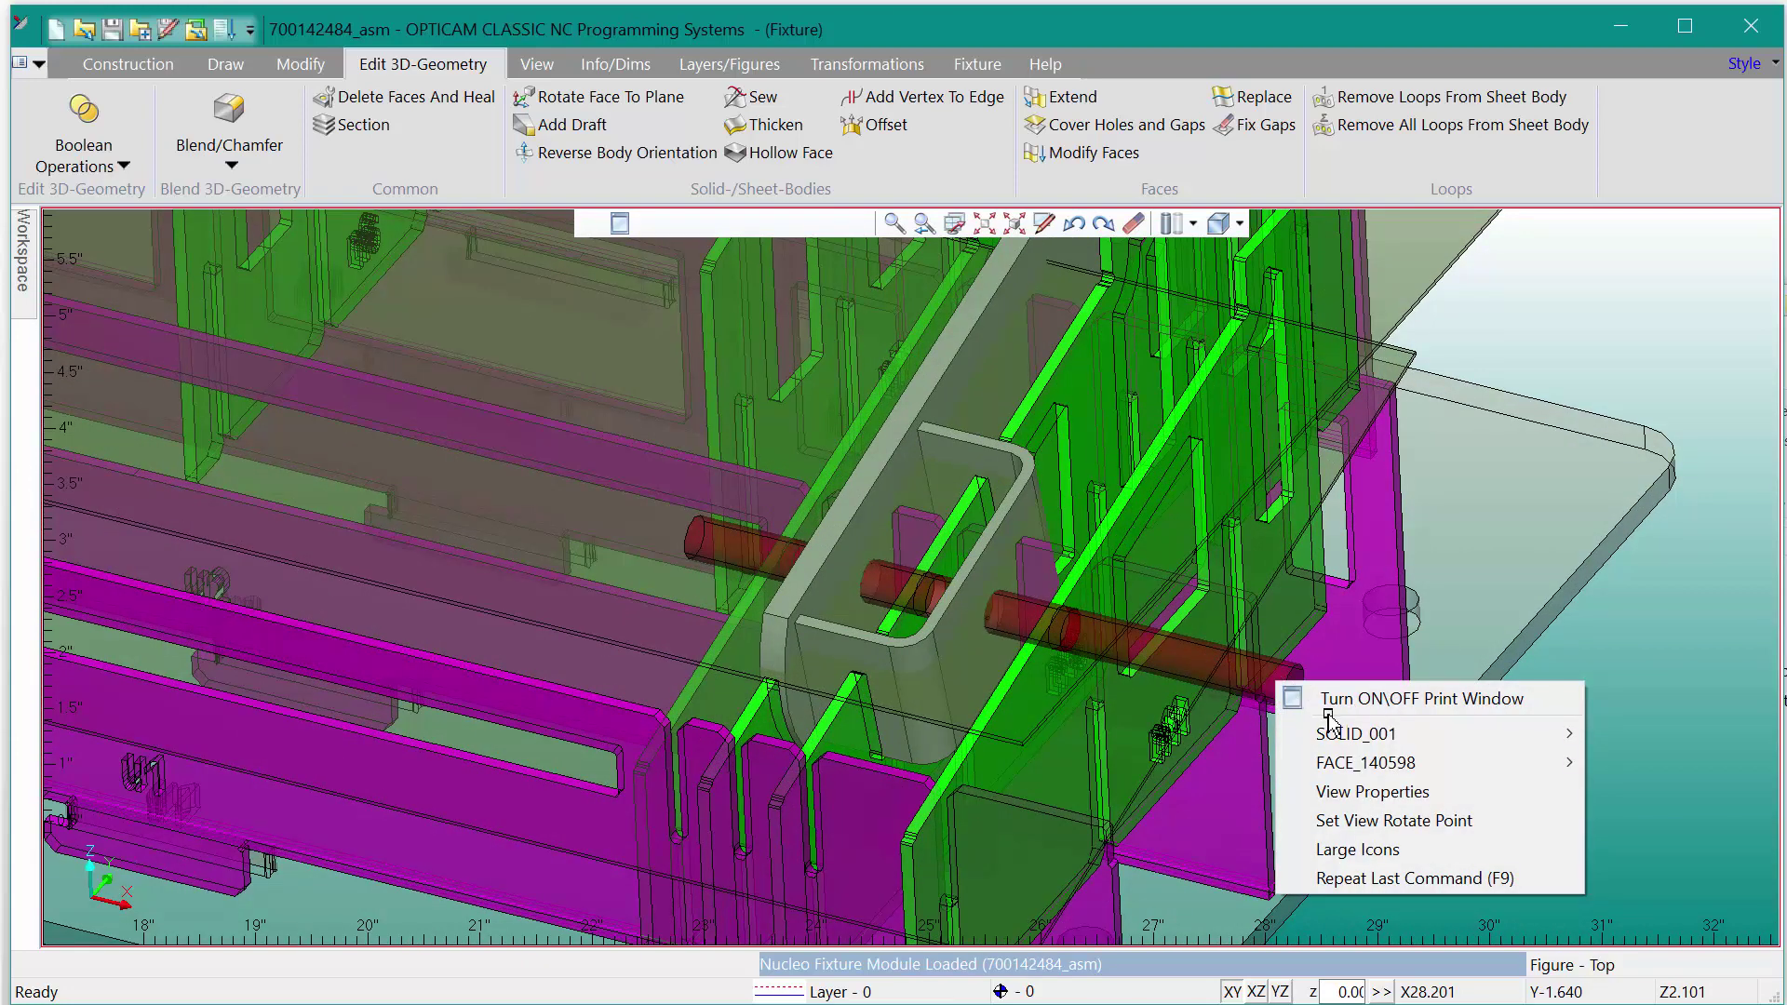
mouse_move(1359, 735)
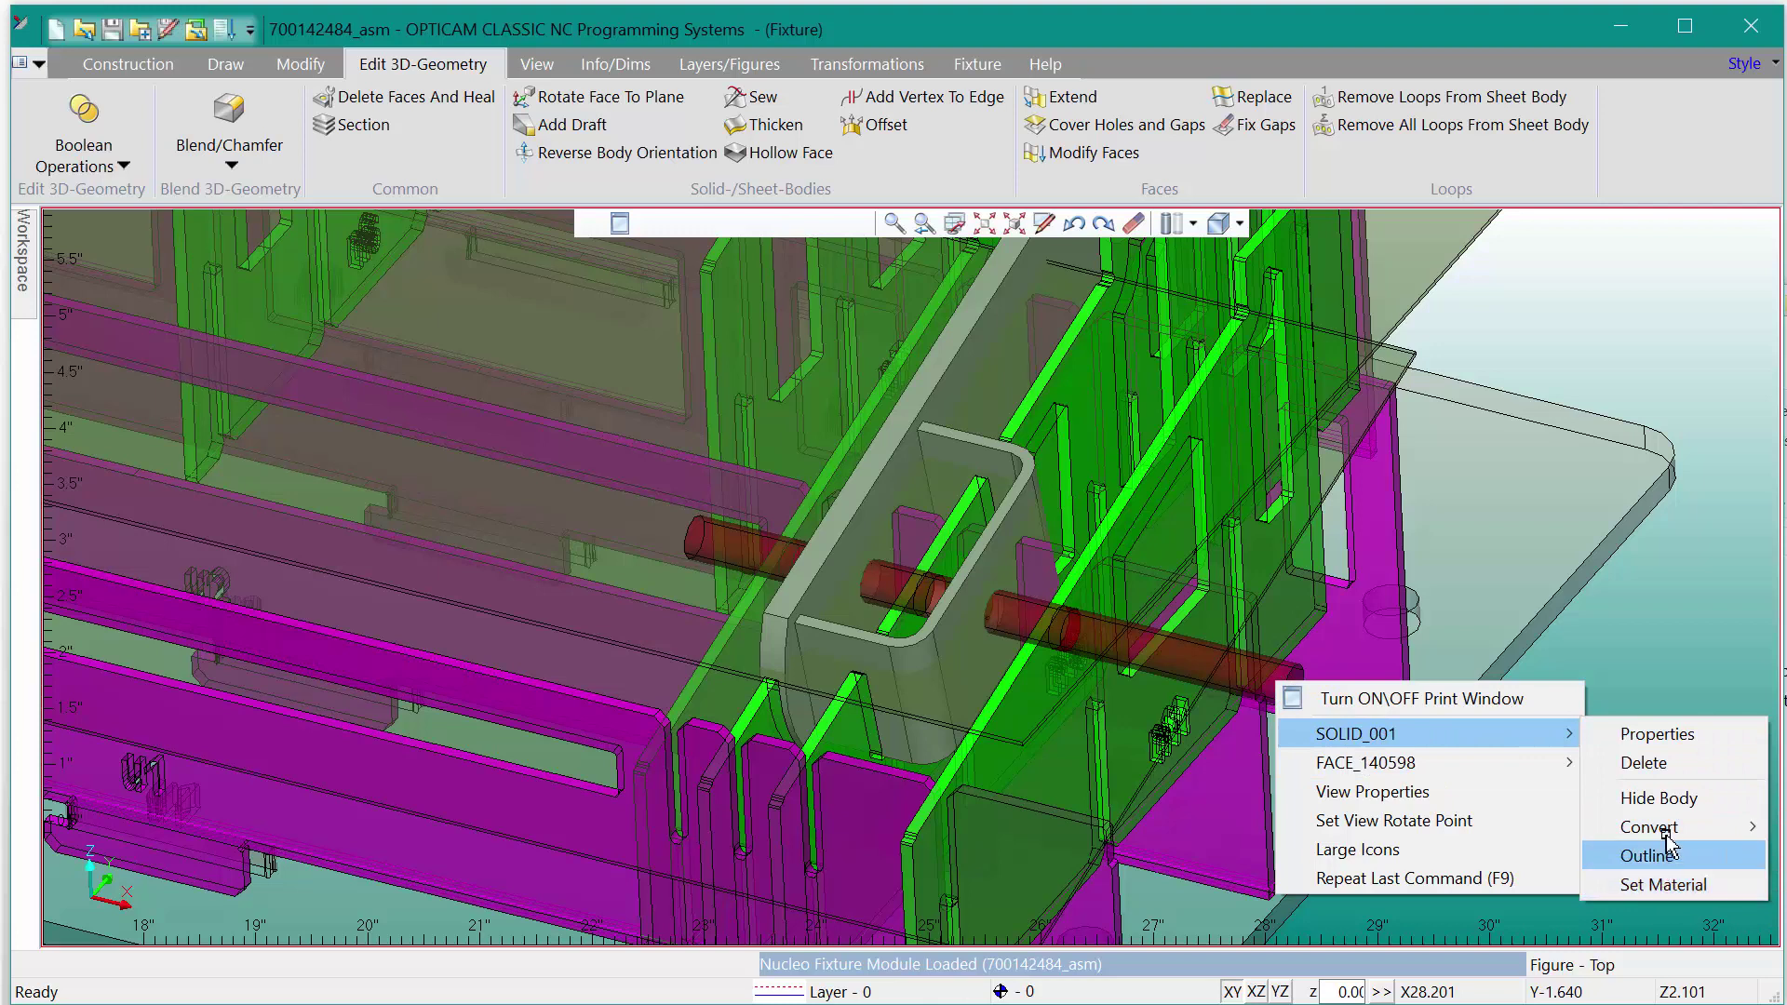
left_click(1659, 797)
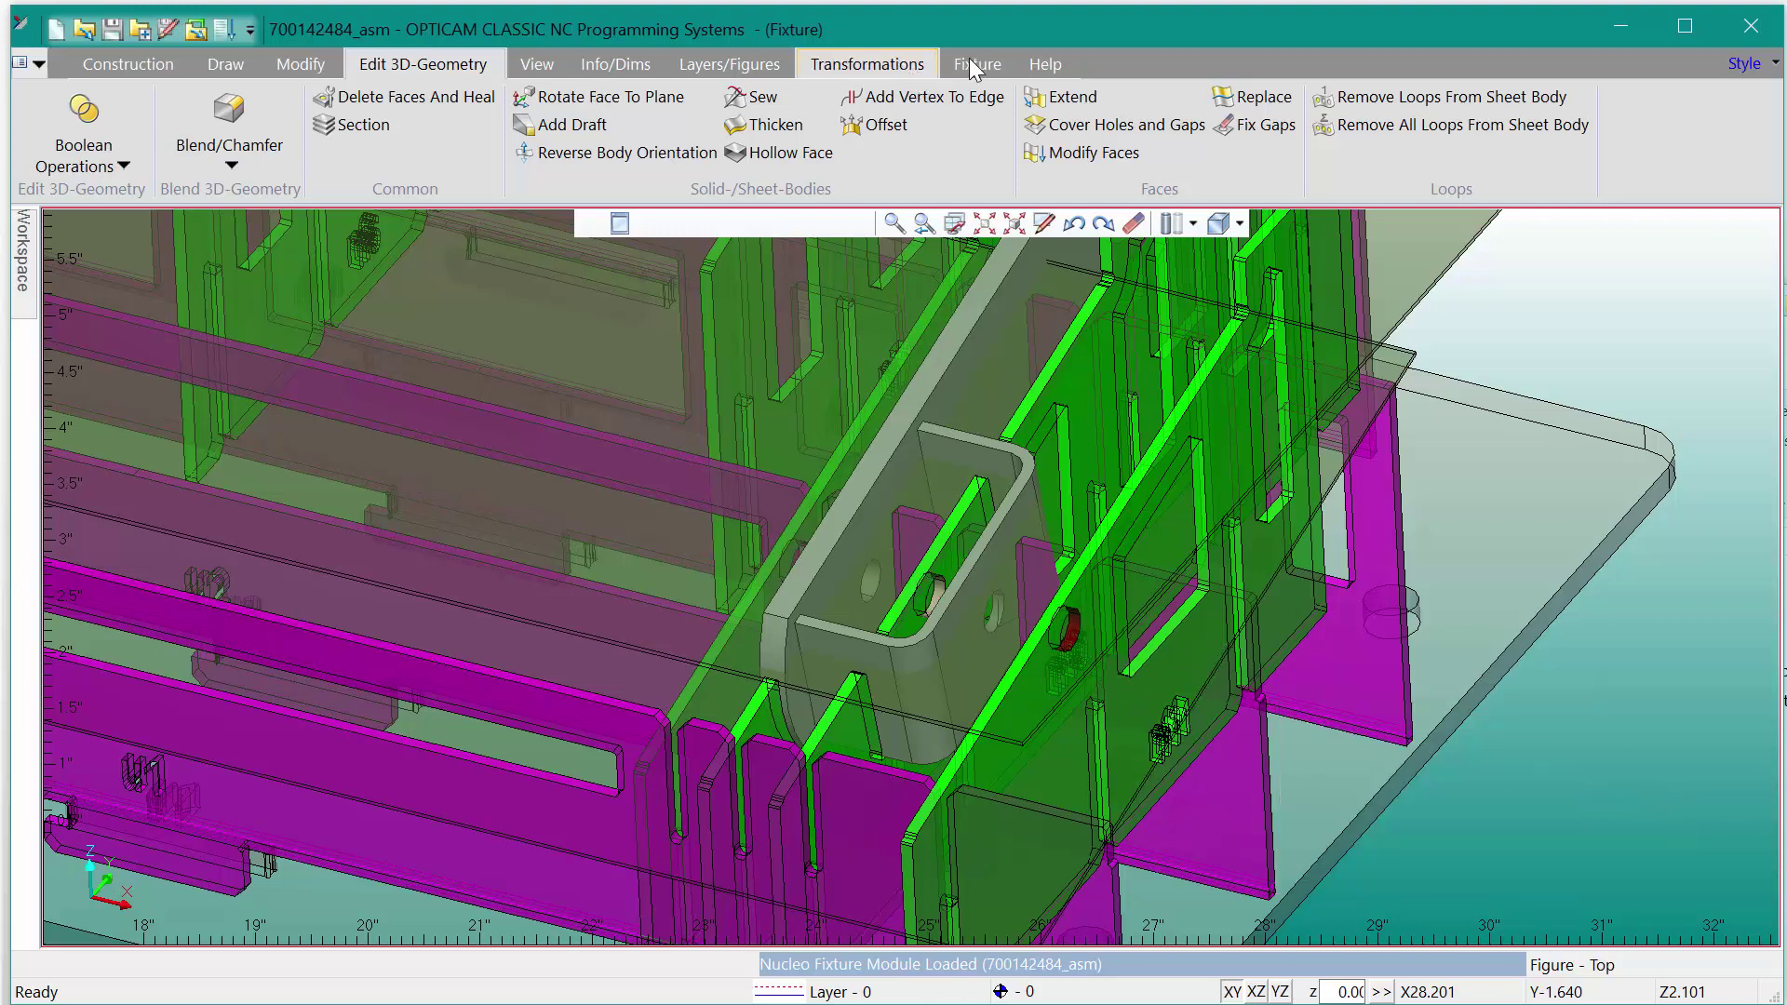
Step: Hide the fixture boundaries and examine the pin holes cut through the blades around the bracket
left_click(974, 64)
left_click(906, 172)
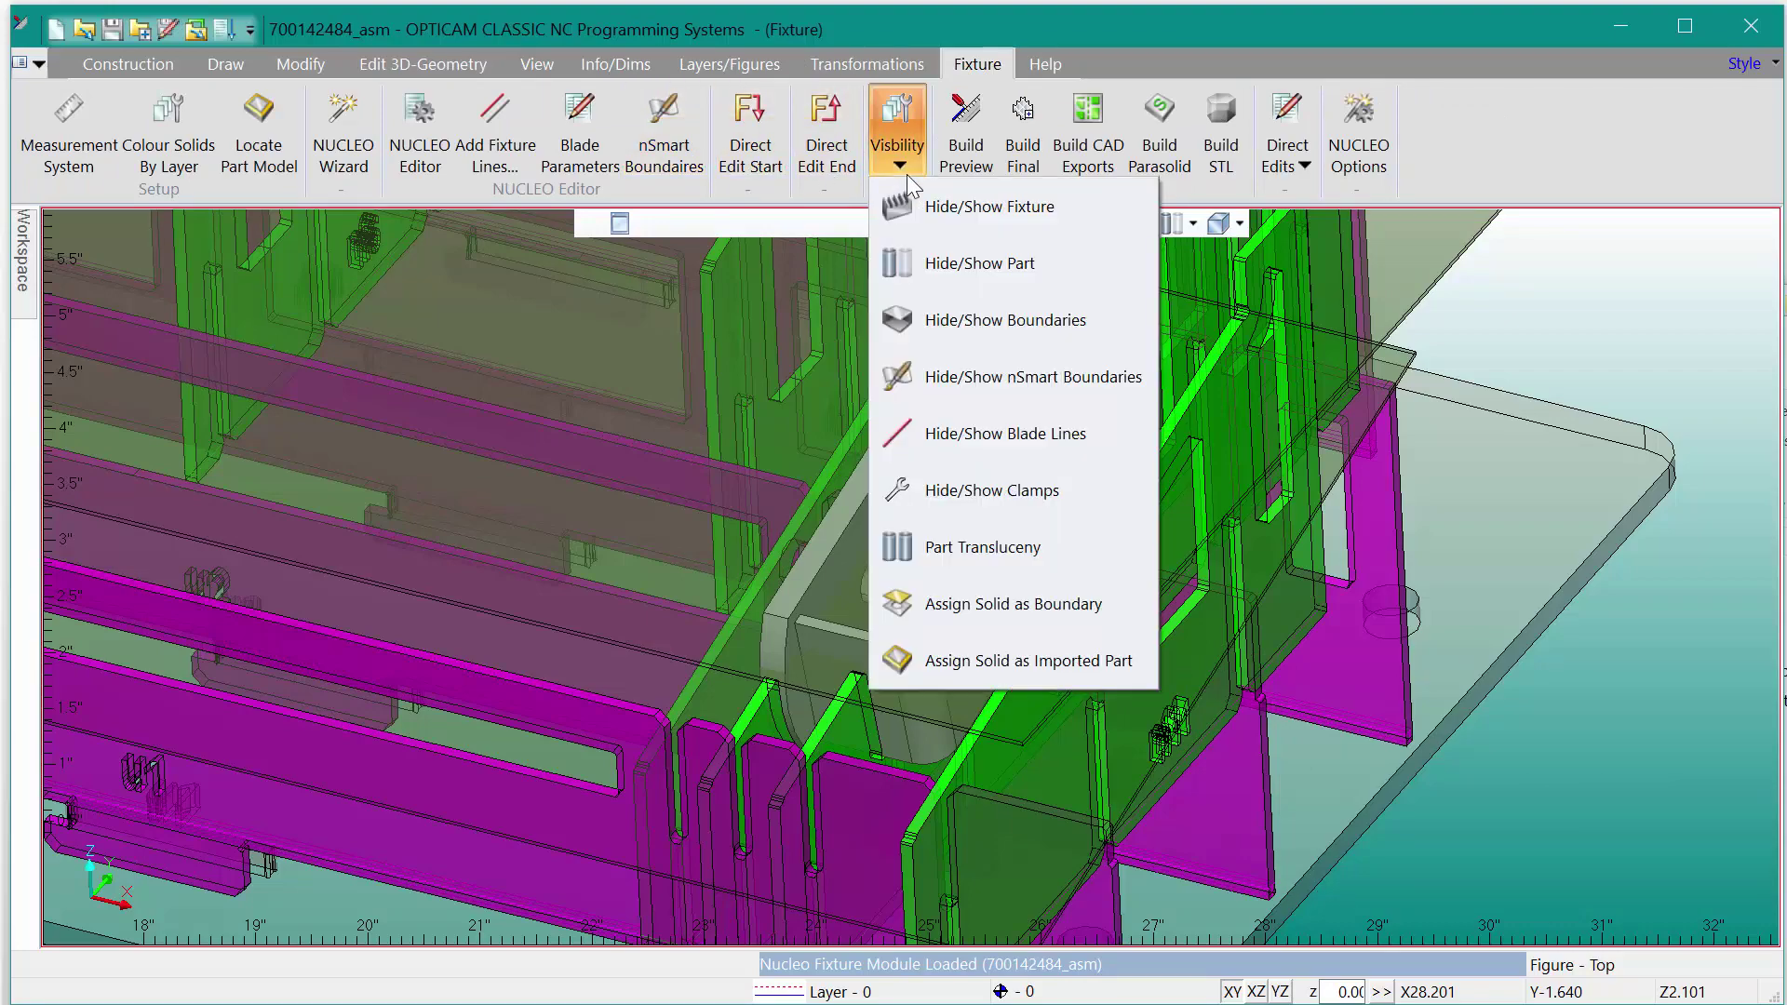
left_click(944, 319)
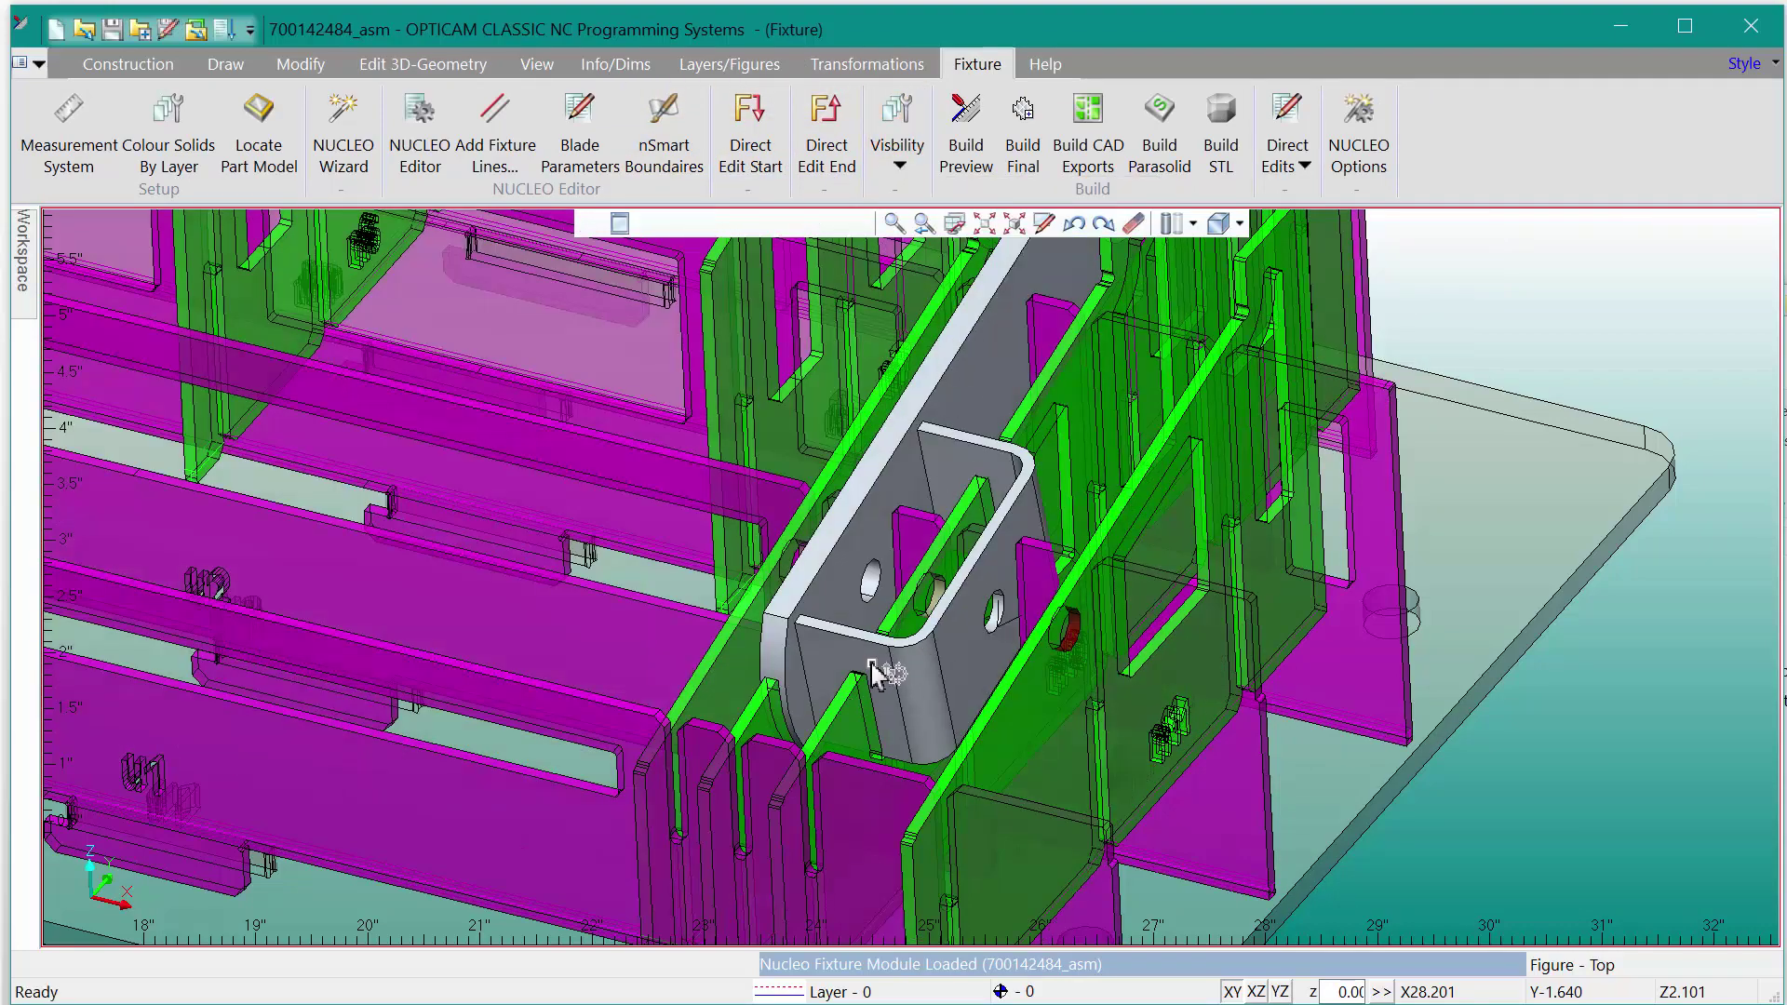
scroll(871, 610, "down", 2)
mouse_move(867, 587)
middle_mouse_down()
mouse_move(831, 647)
mouse_move(864, 622)
middle_mouse_up()
scroll(907, 628, "up", 2)
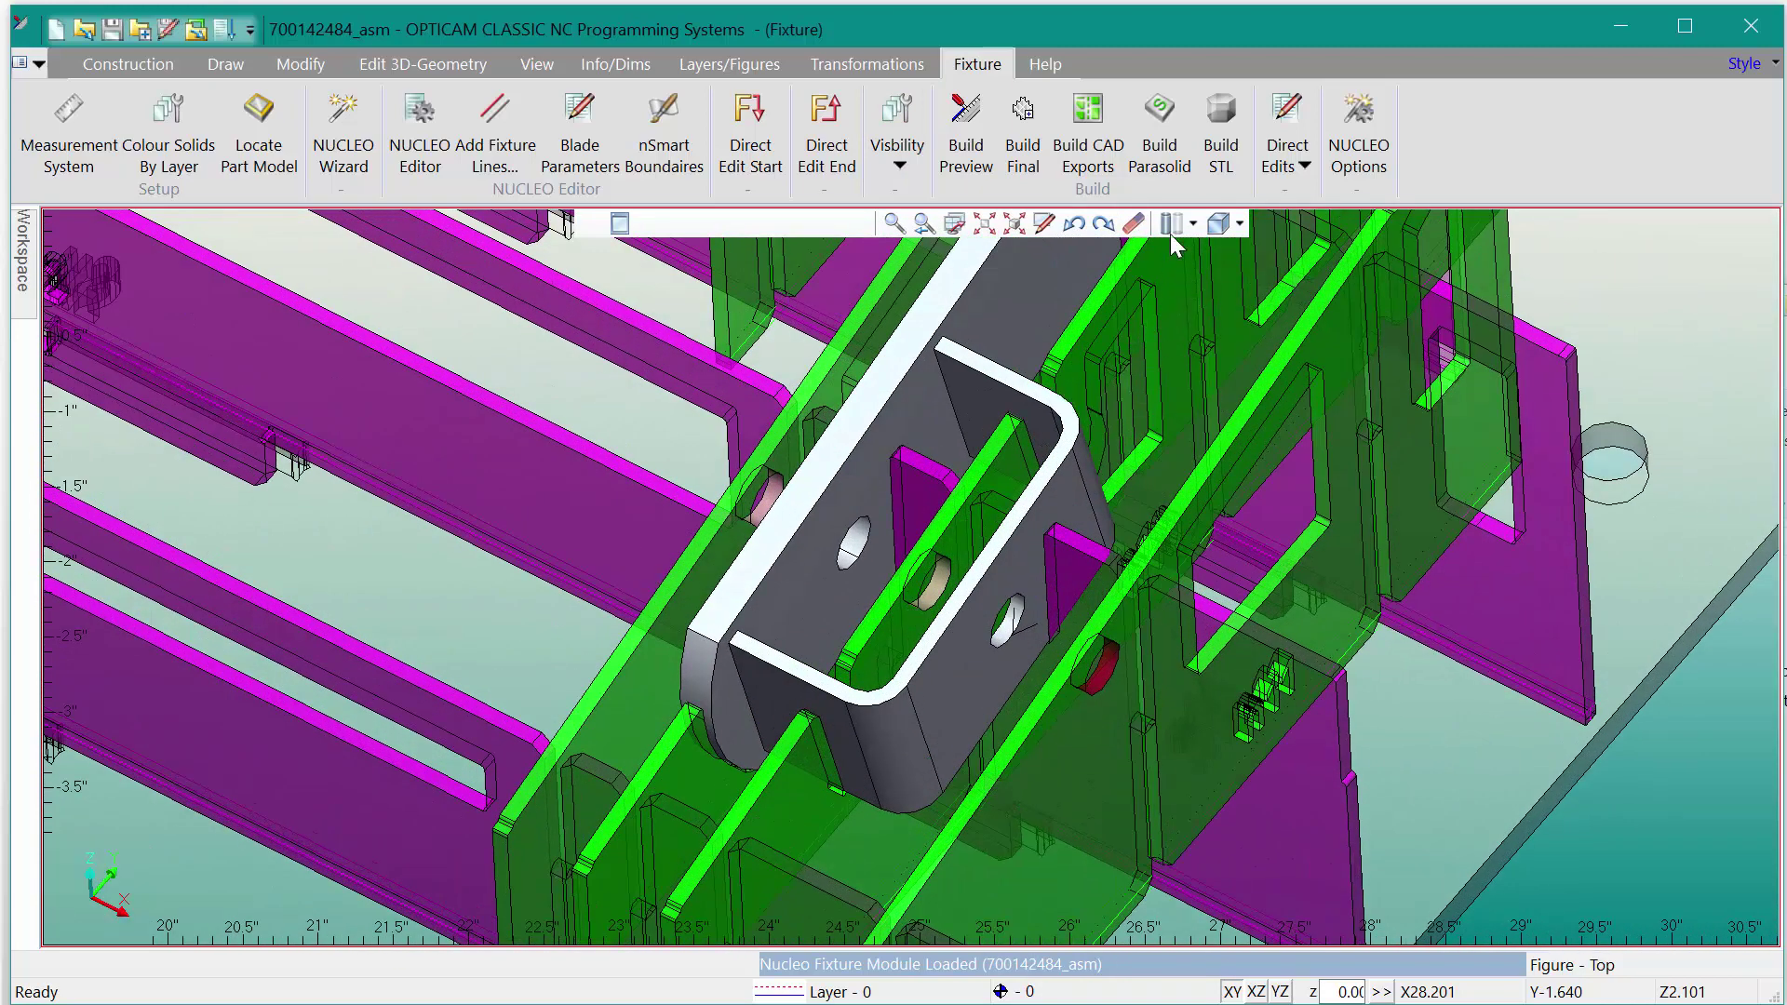
Step: Try to extrude the WIRE_001 profile at the bracket's outer hole
left_click(1134, 225)
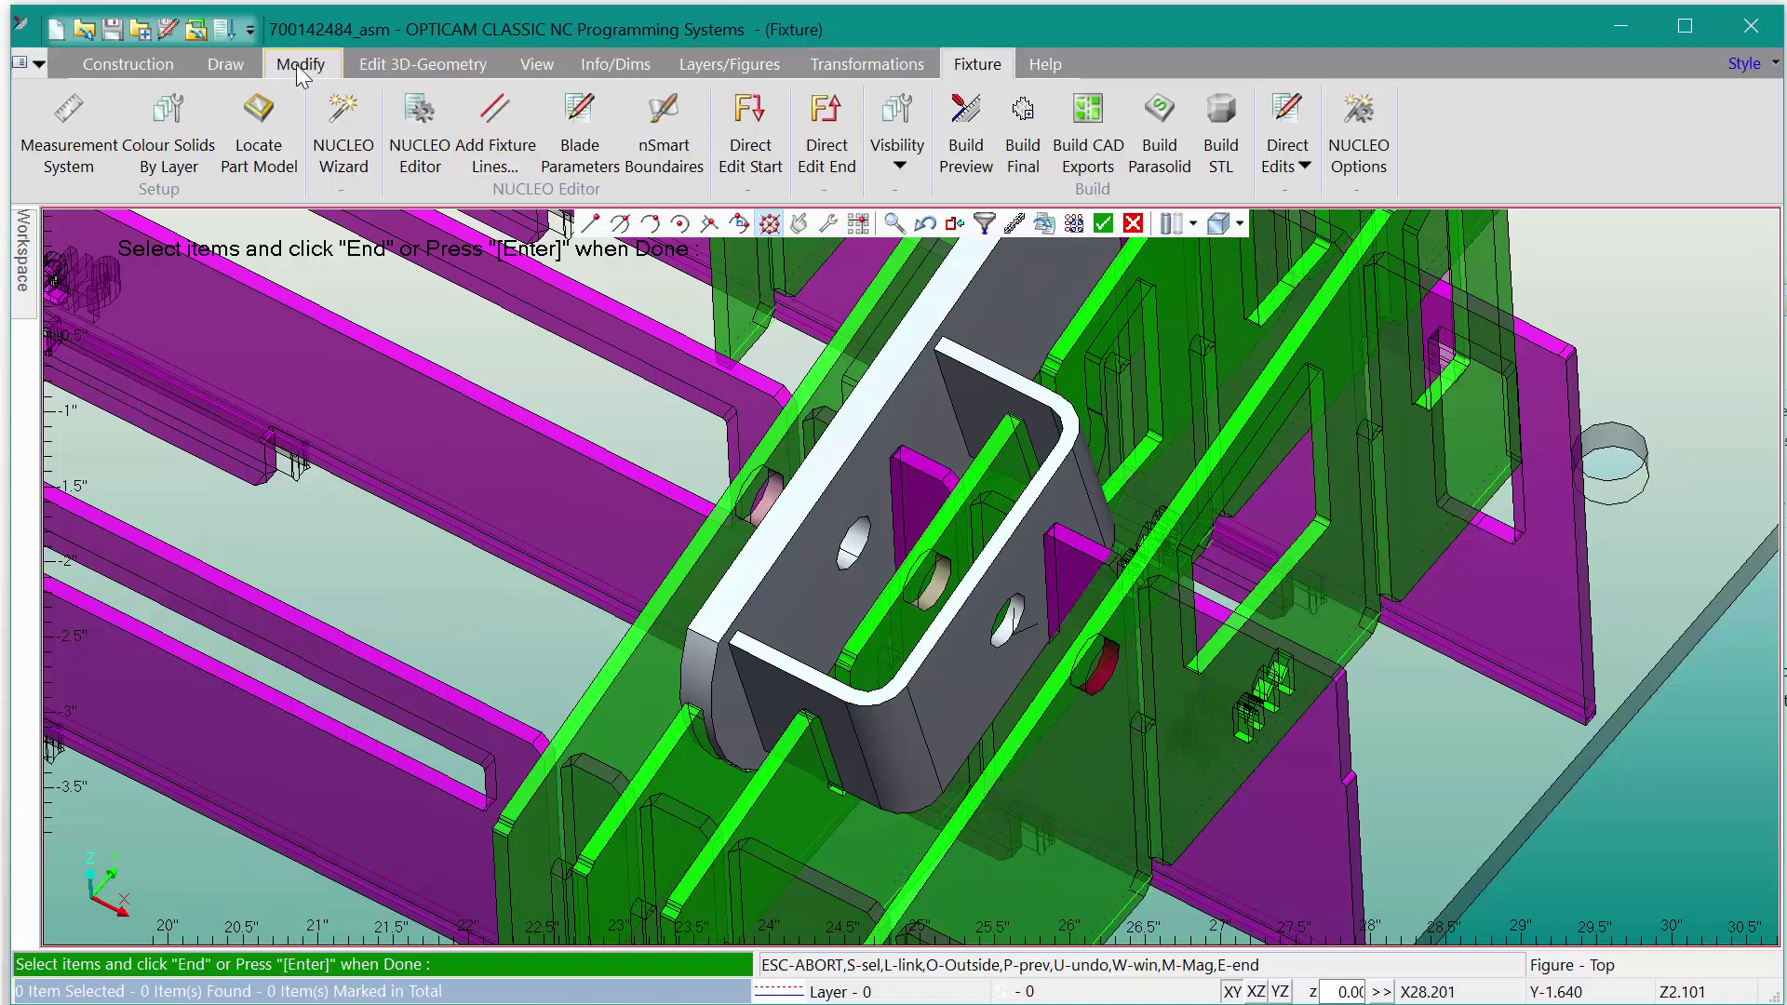
left_click(253, 65)
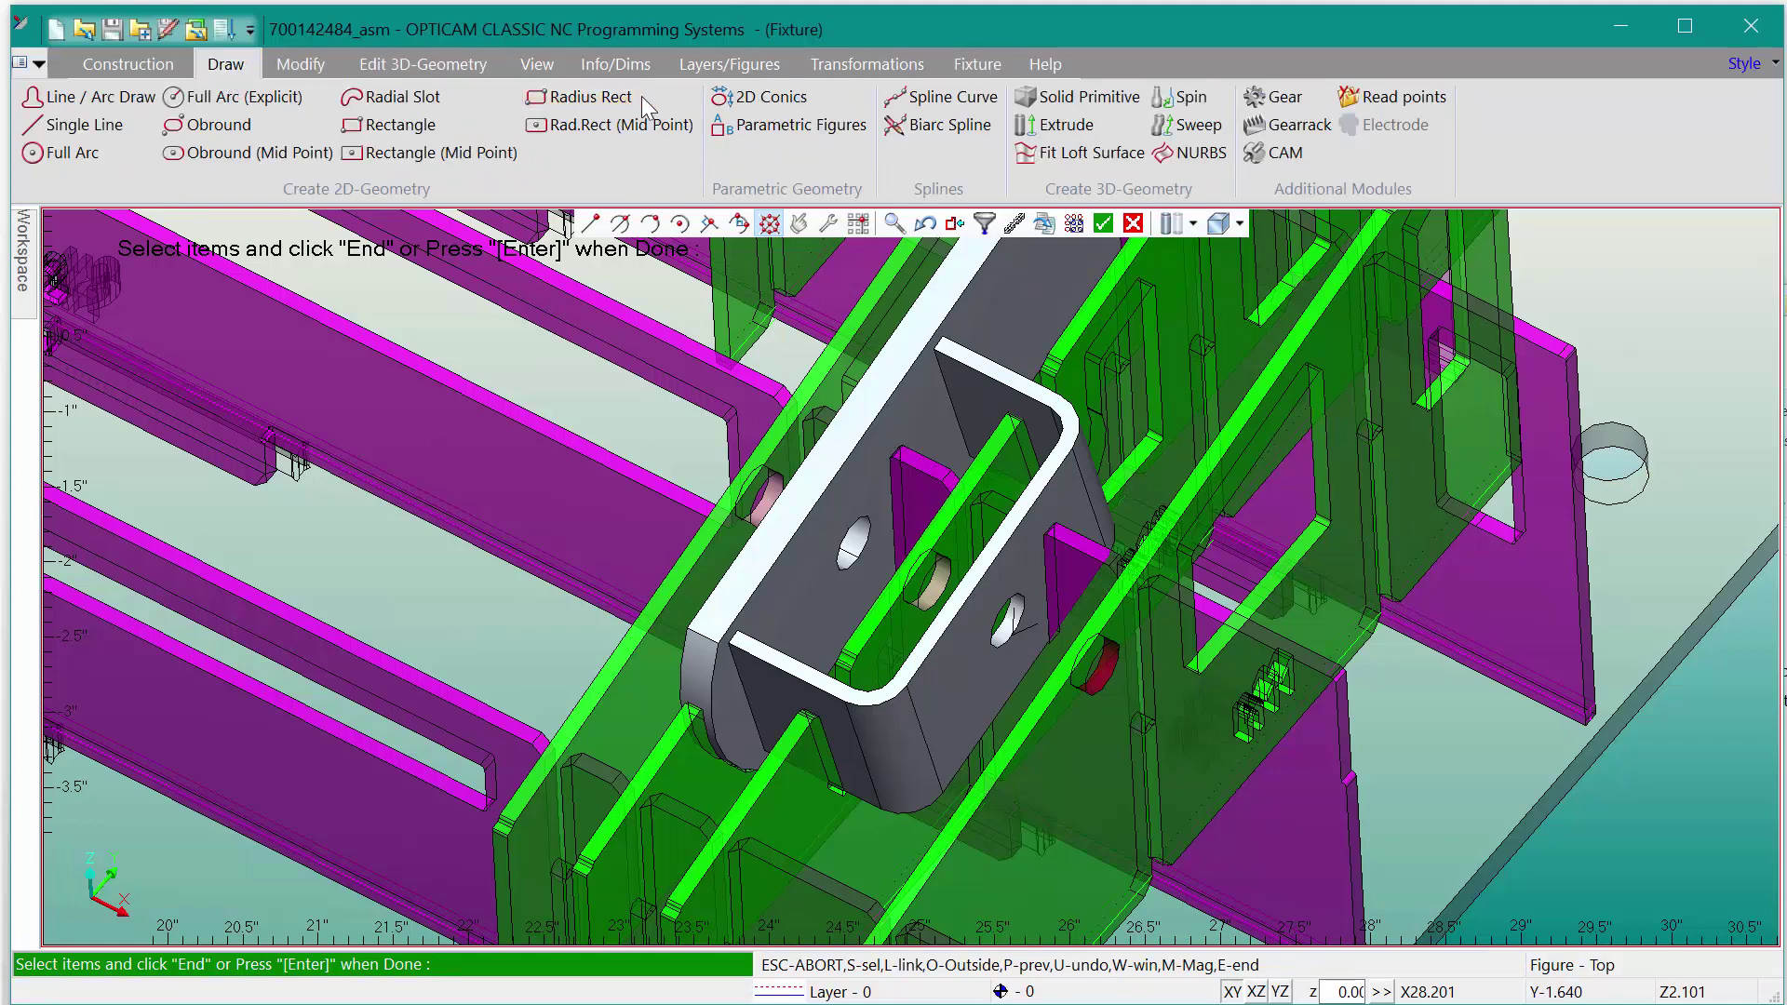
left_click(1073, 135)
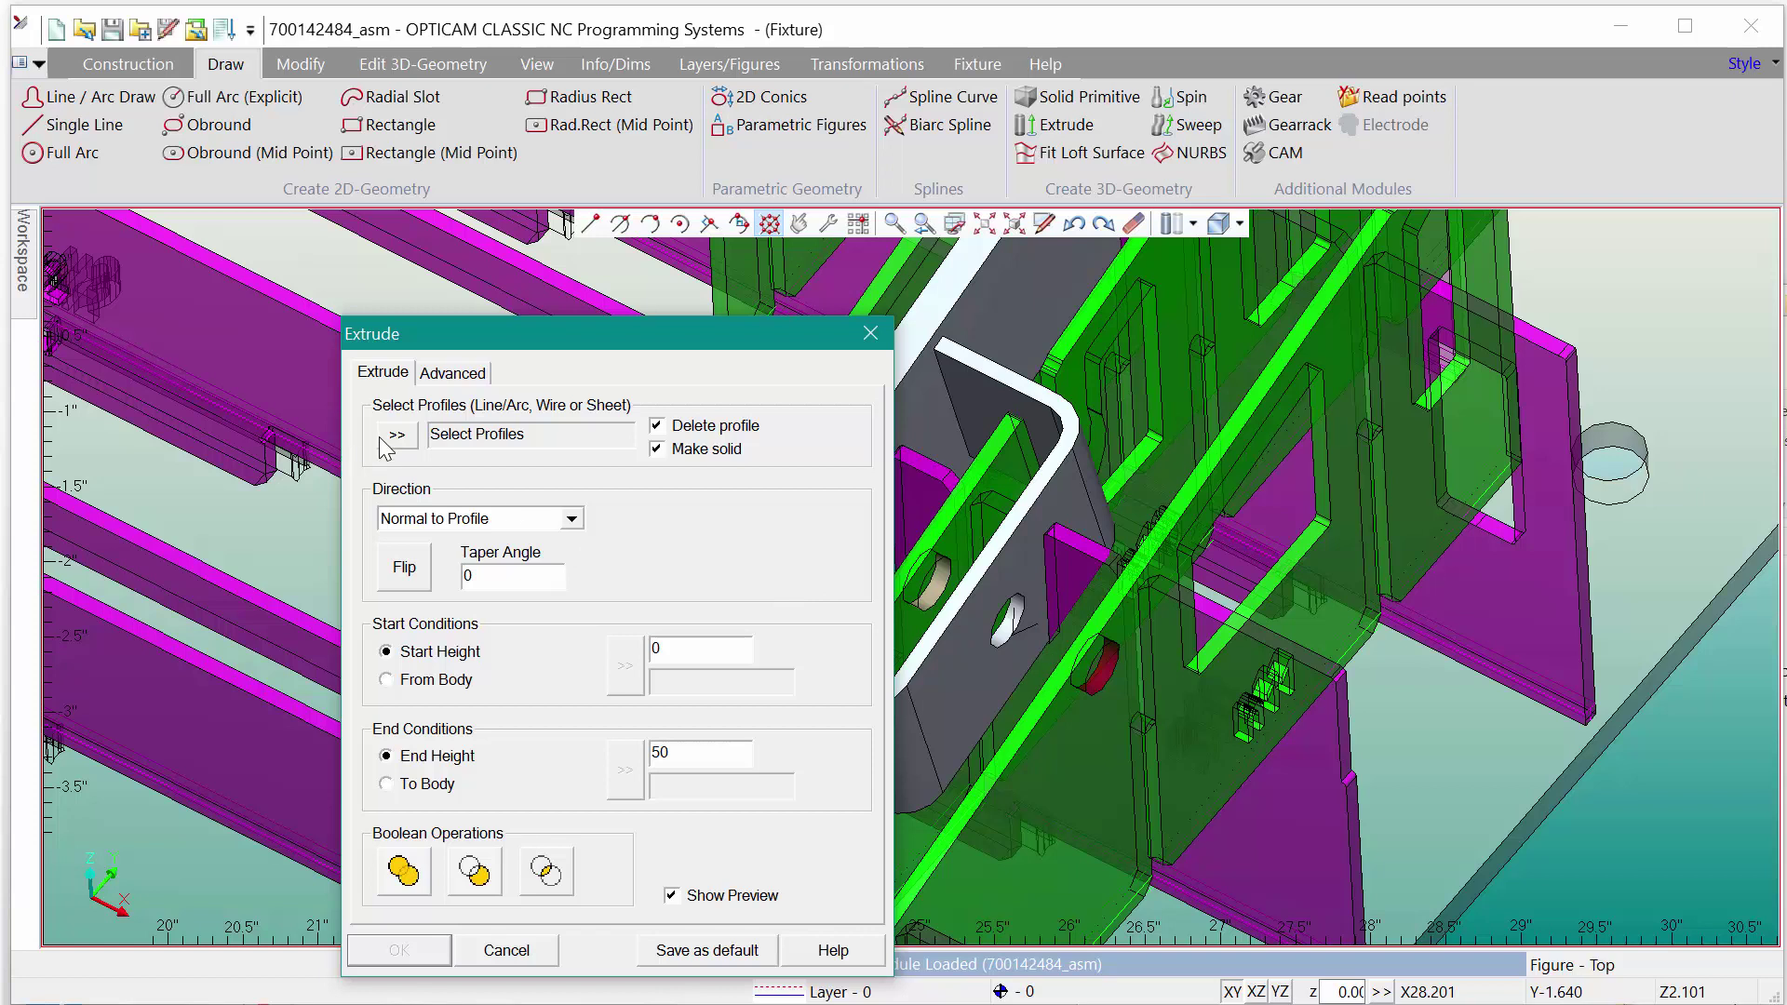
left_click(386, 439)
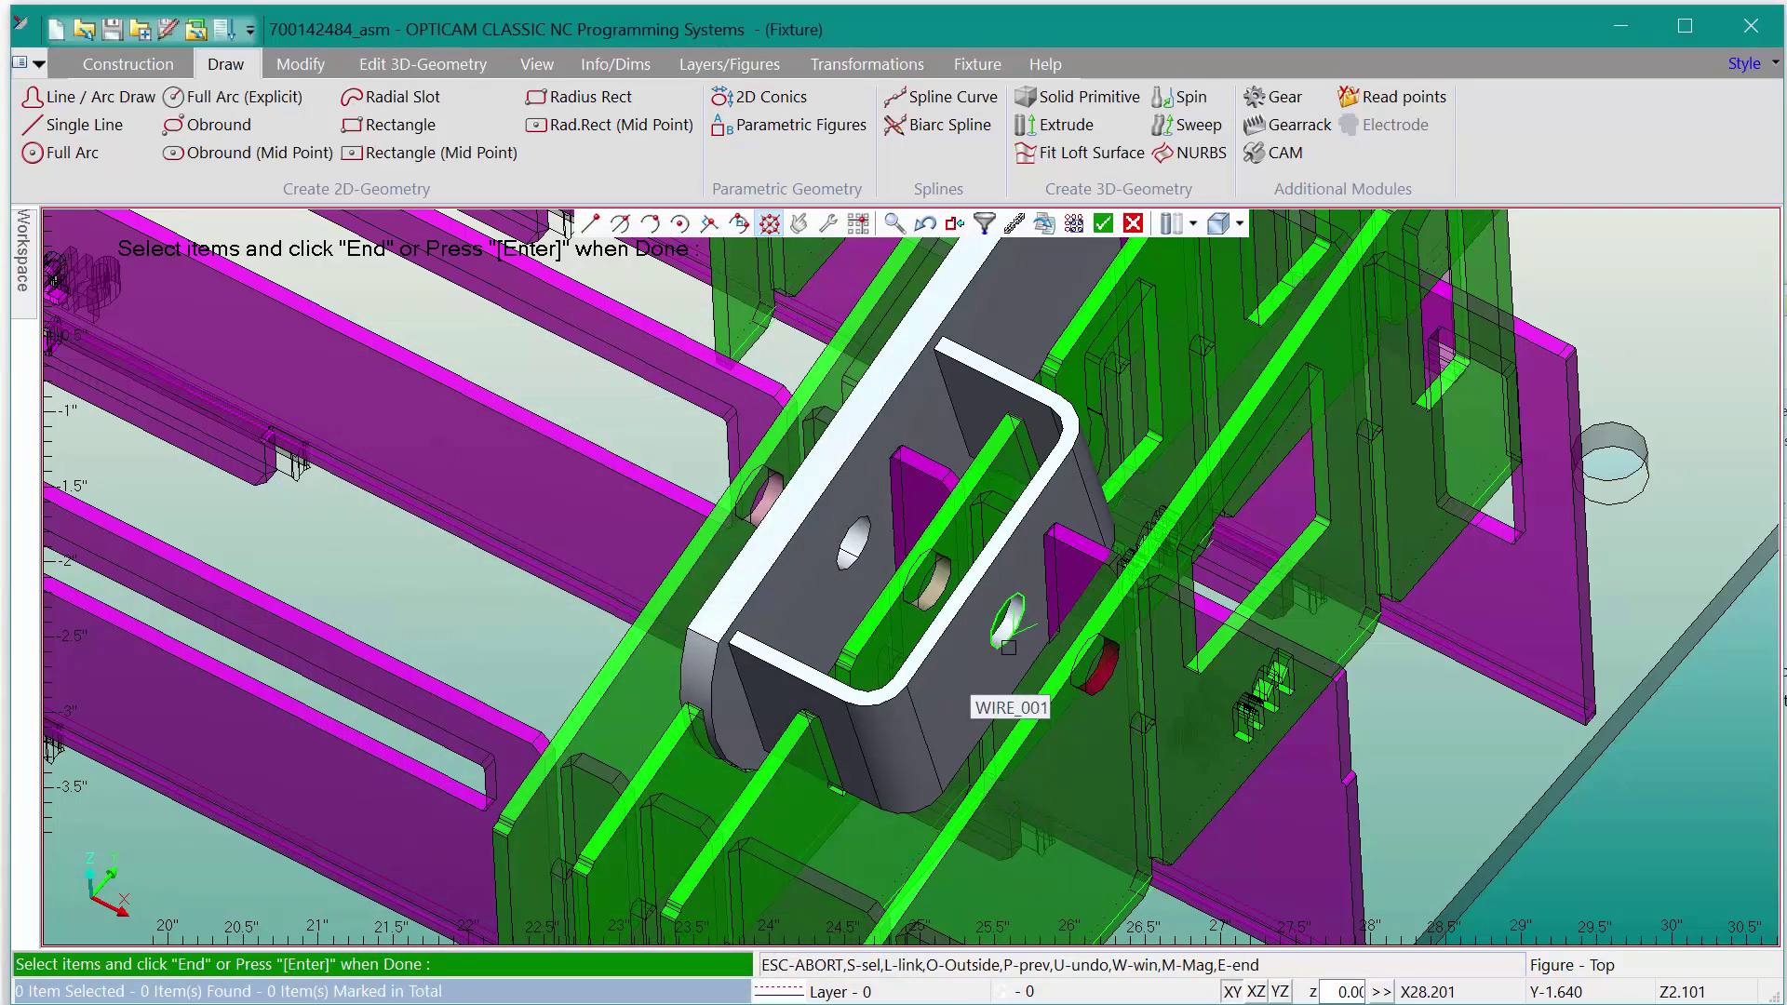
left_click(1008, 648)
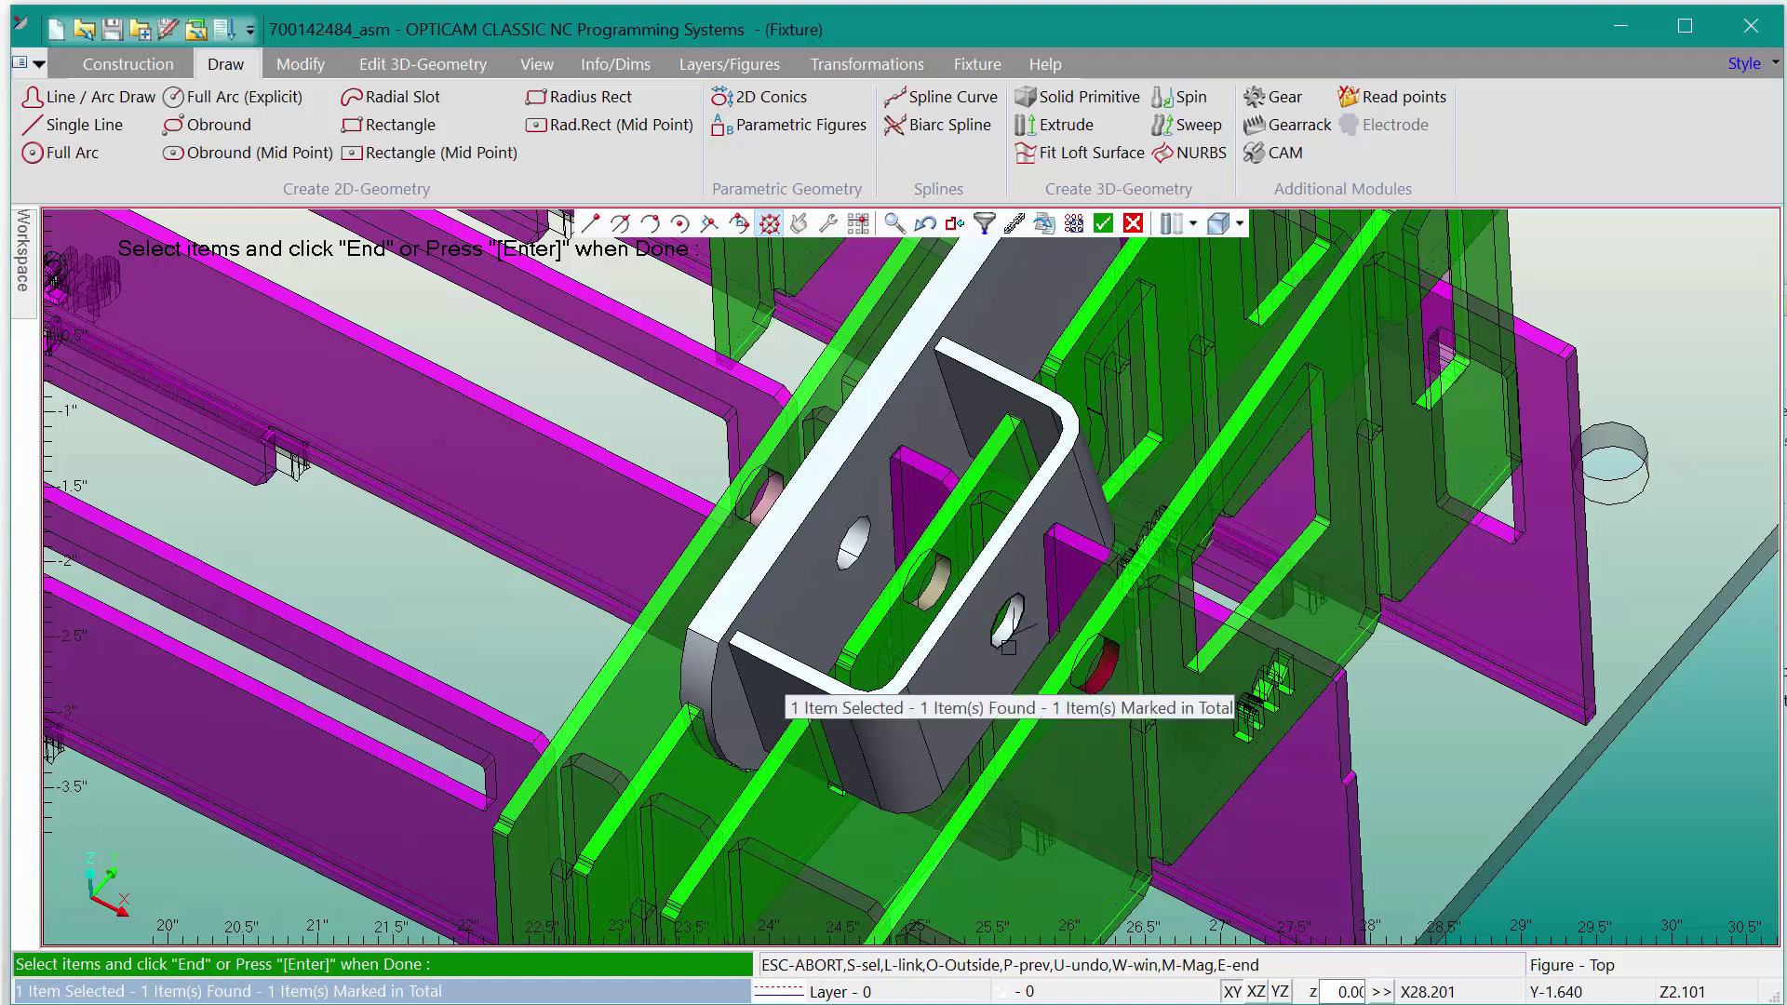
key("Return")
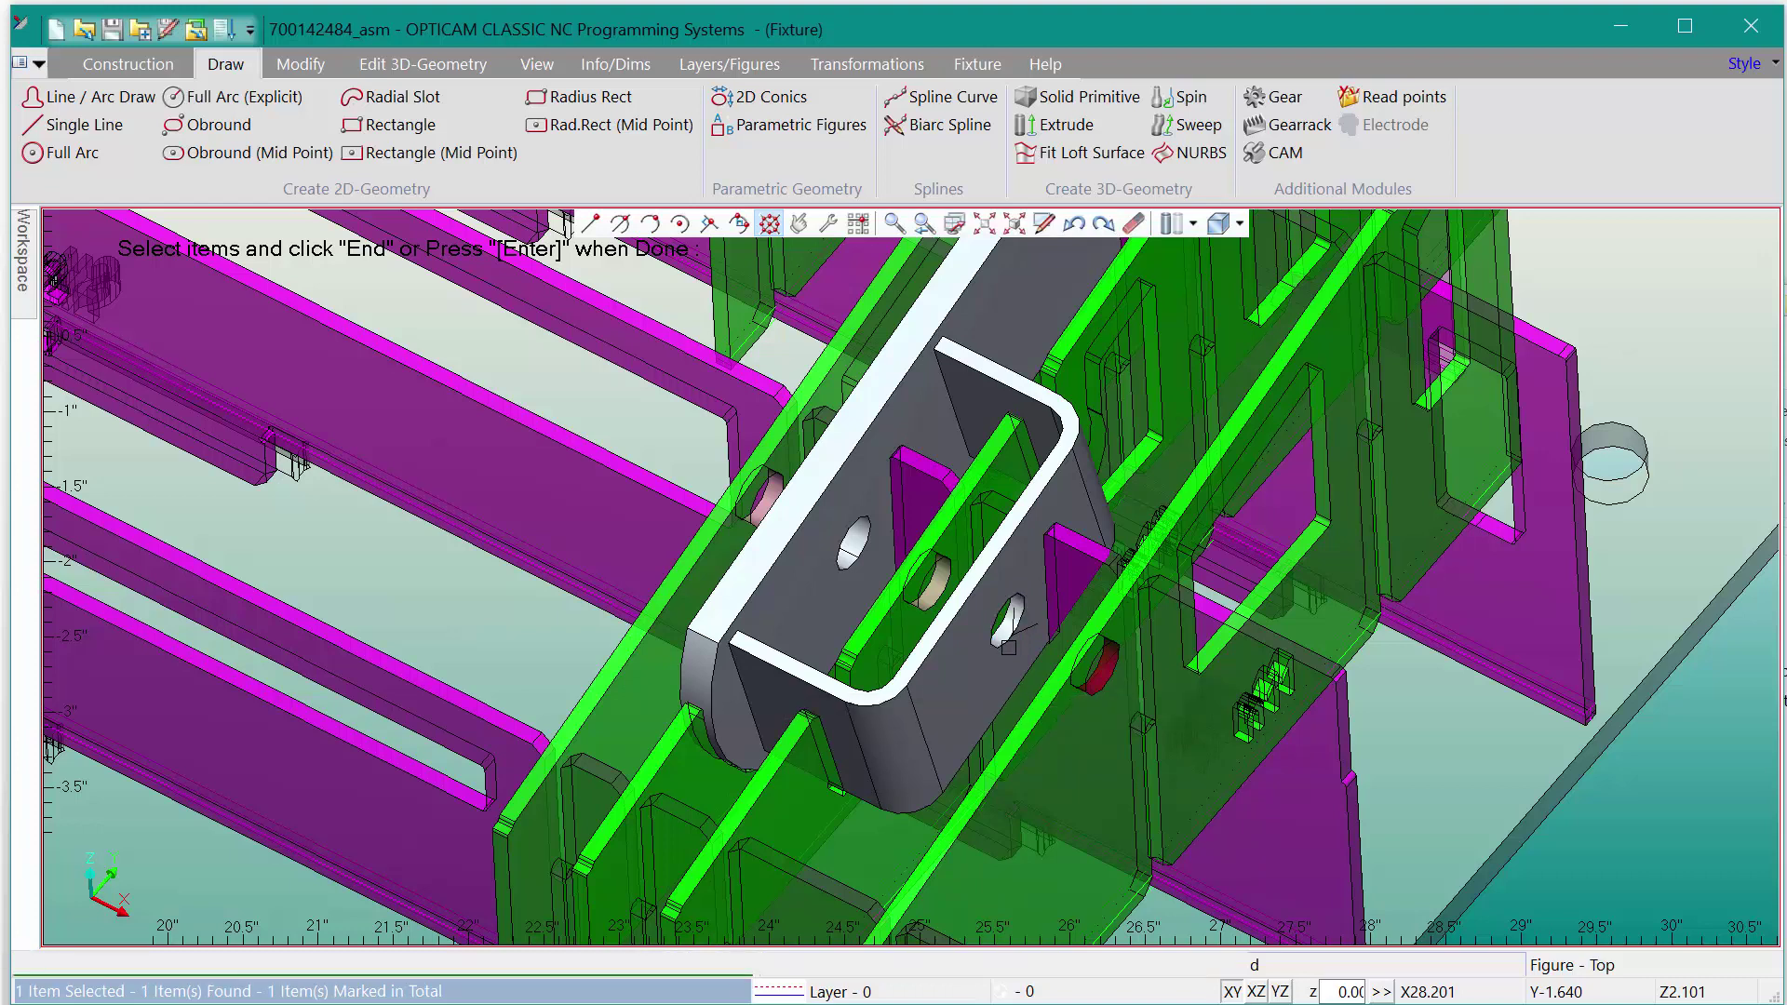
key("Return")
right_click(959, 652)
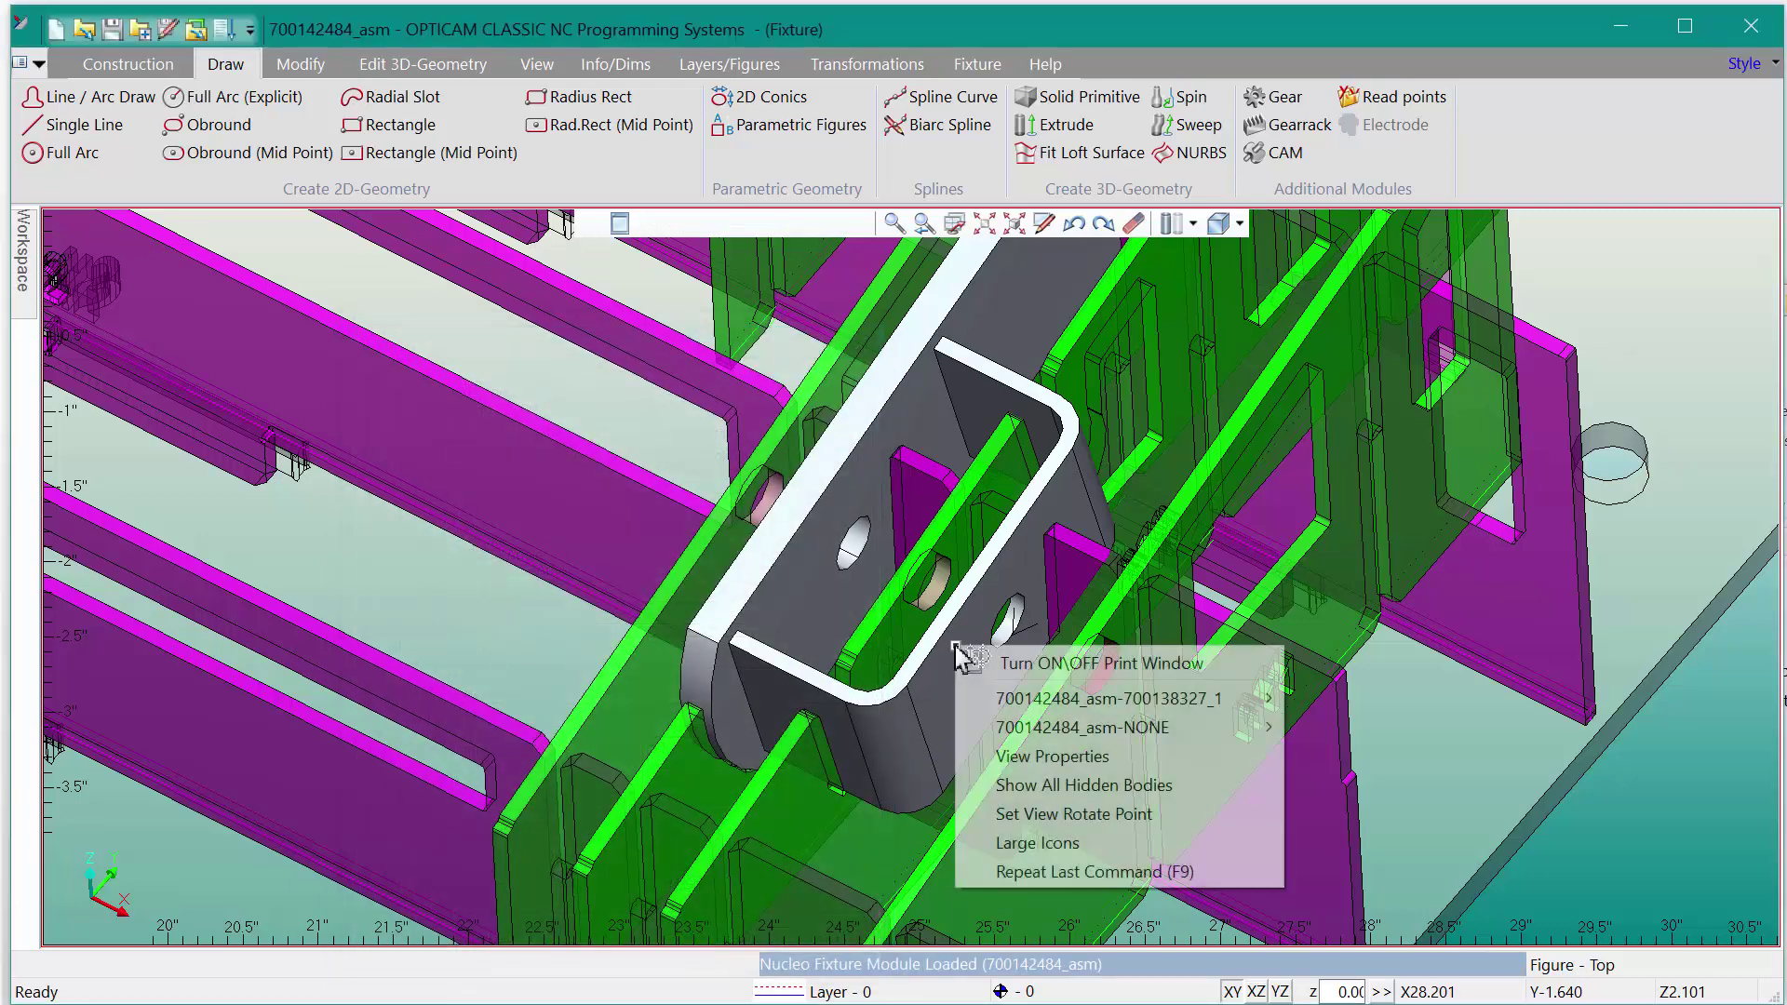
mouse_move(1100, 698)
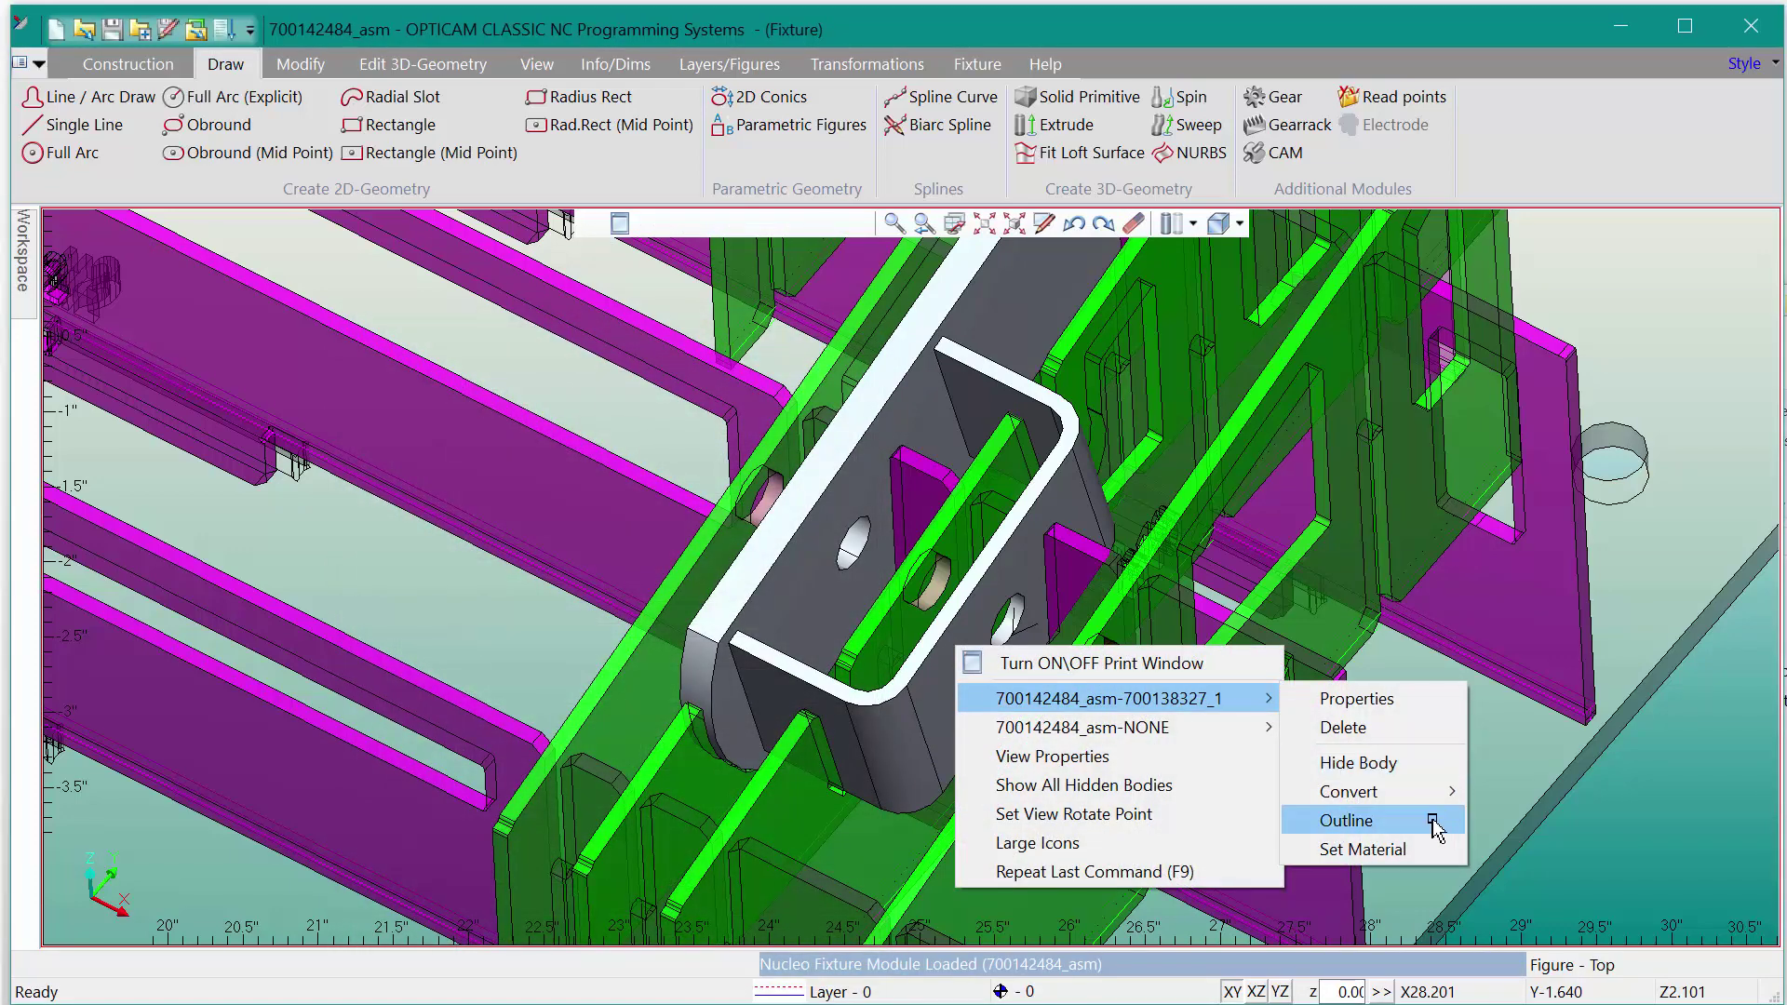
mouse_move(1443, 792)
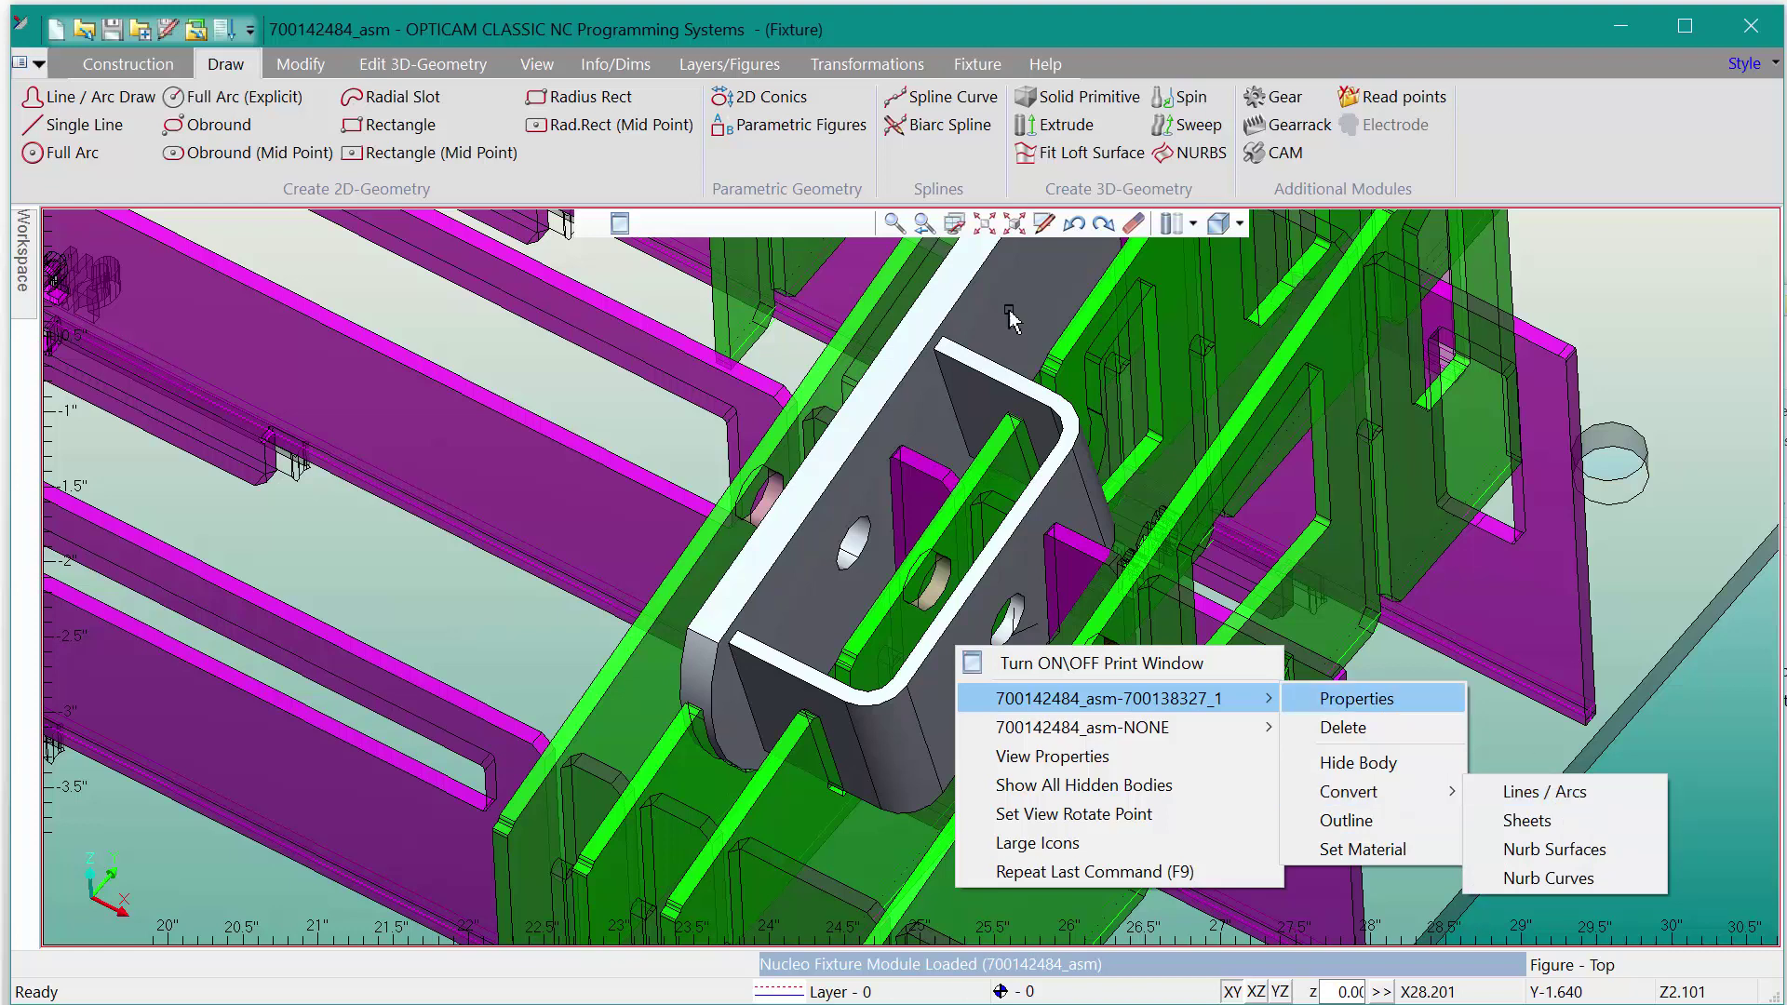
left_click(957, 148)
left_click(1066, 127)
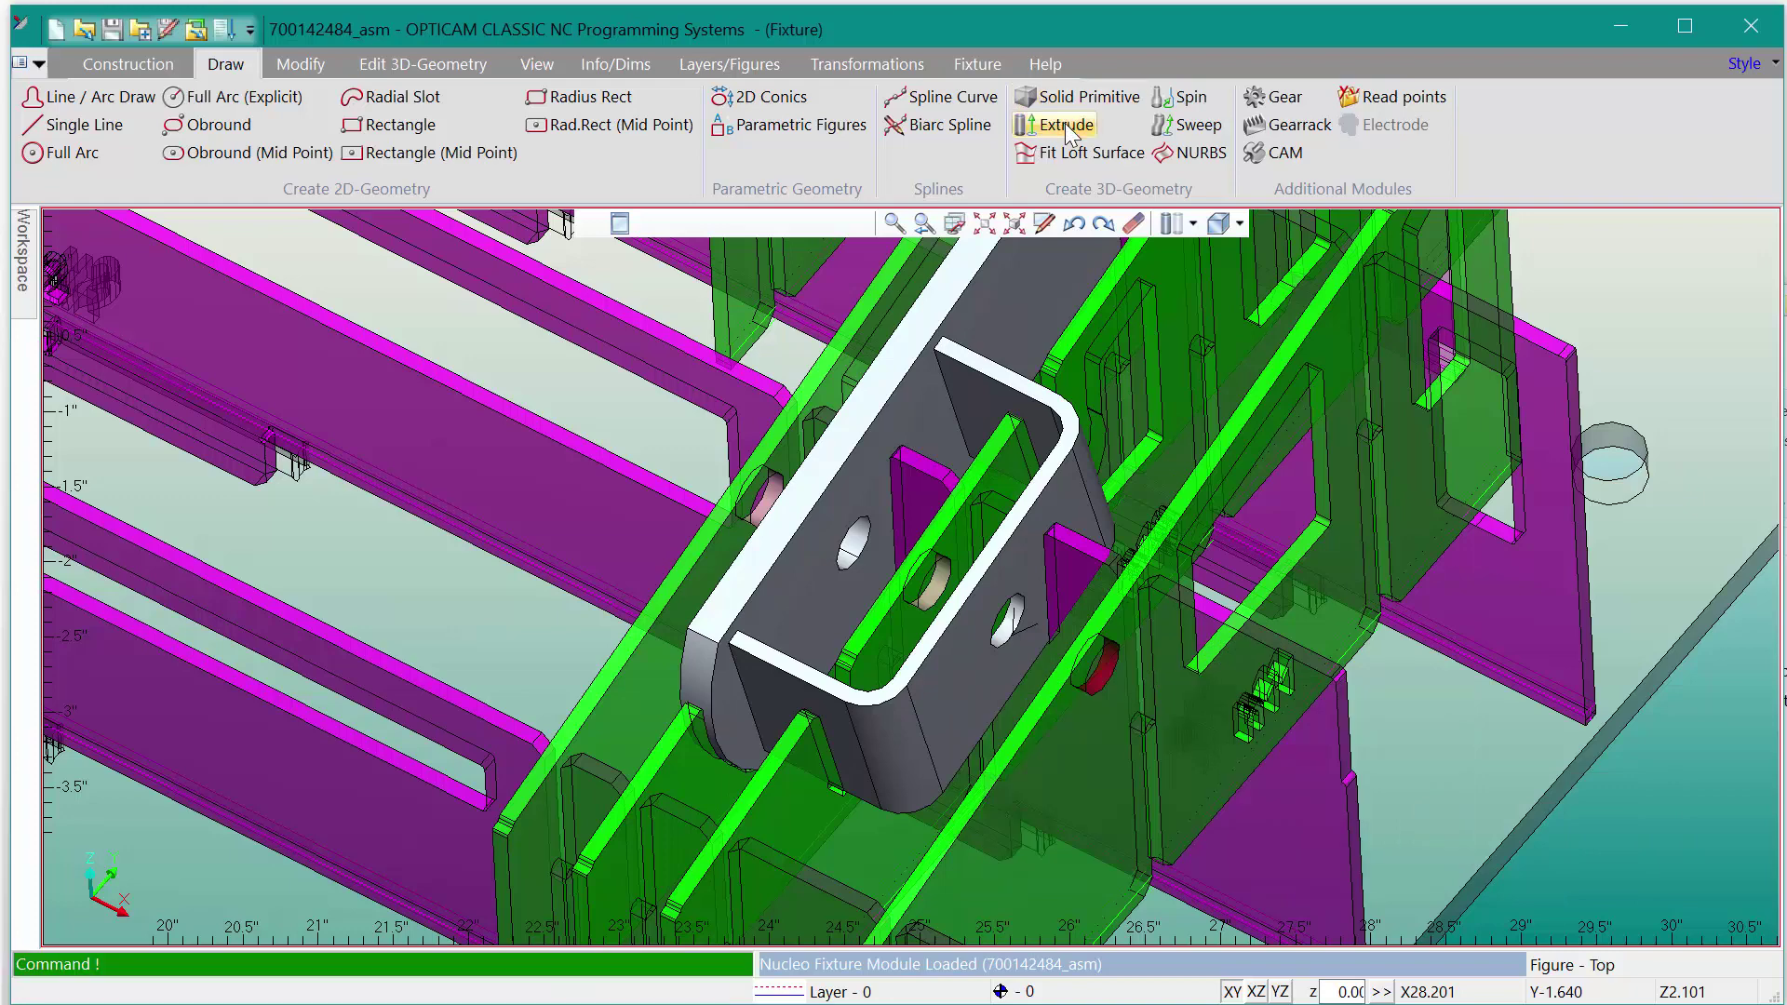
left_click(397, 437)
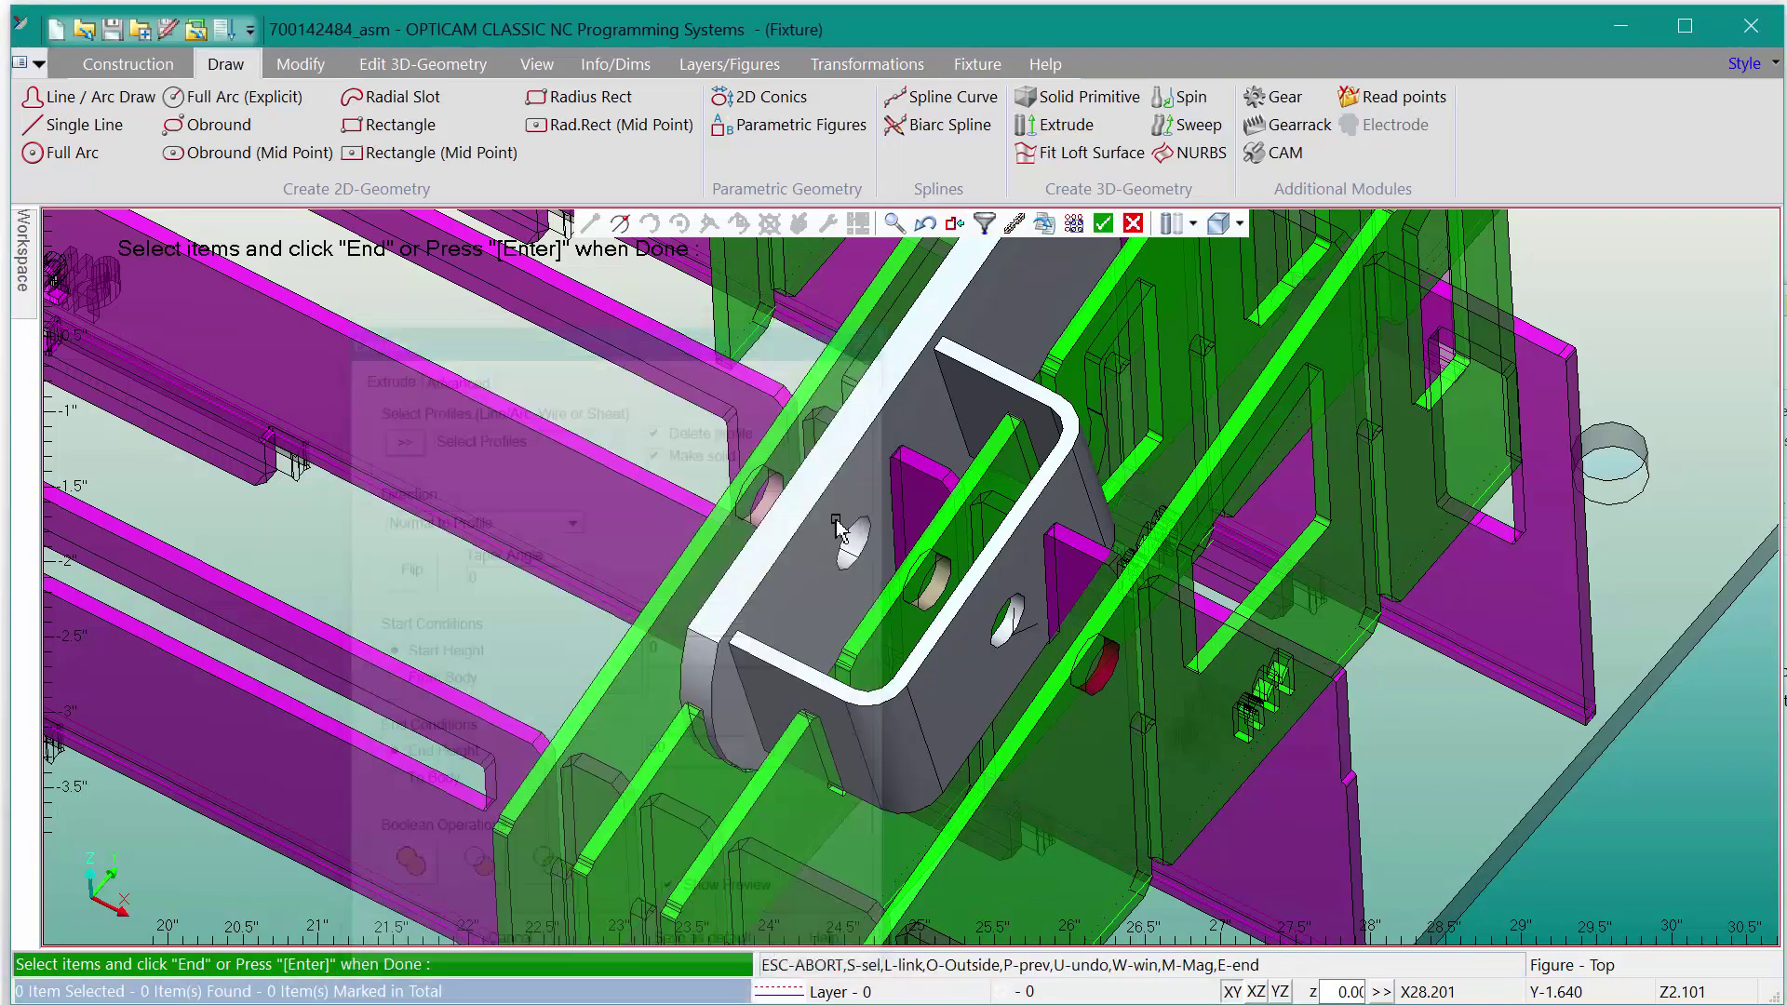
left_click(1014, 629)
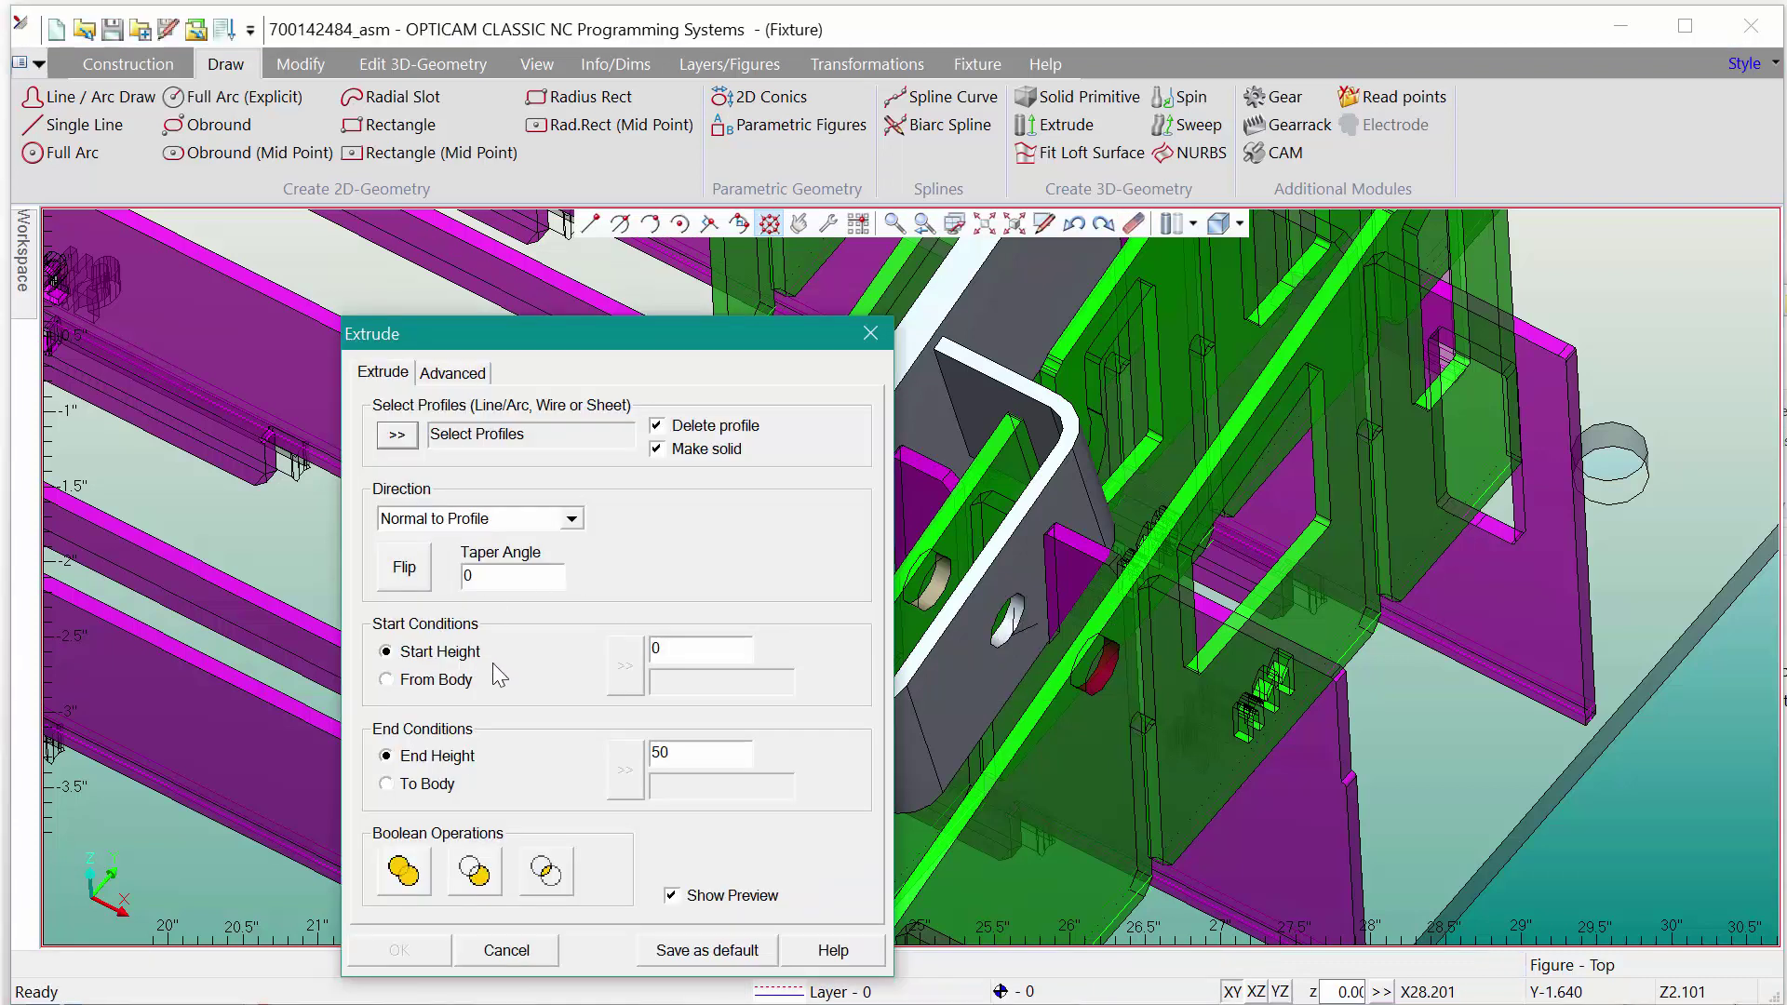
type("3")
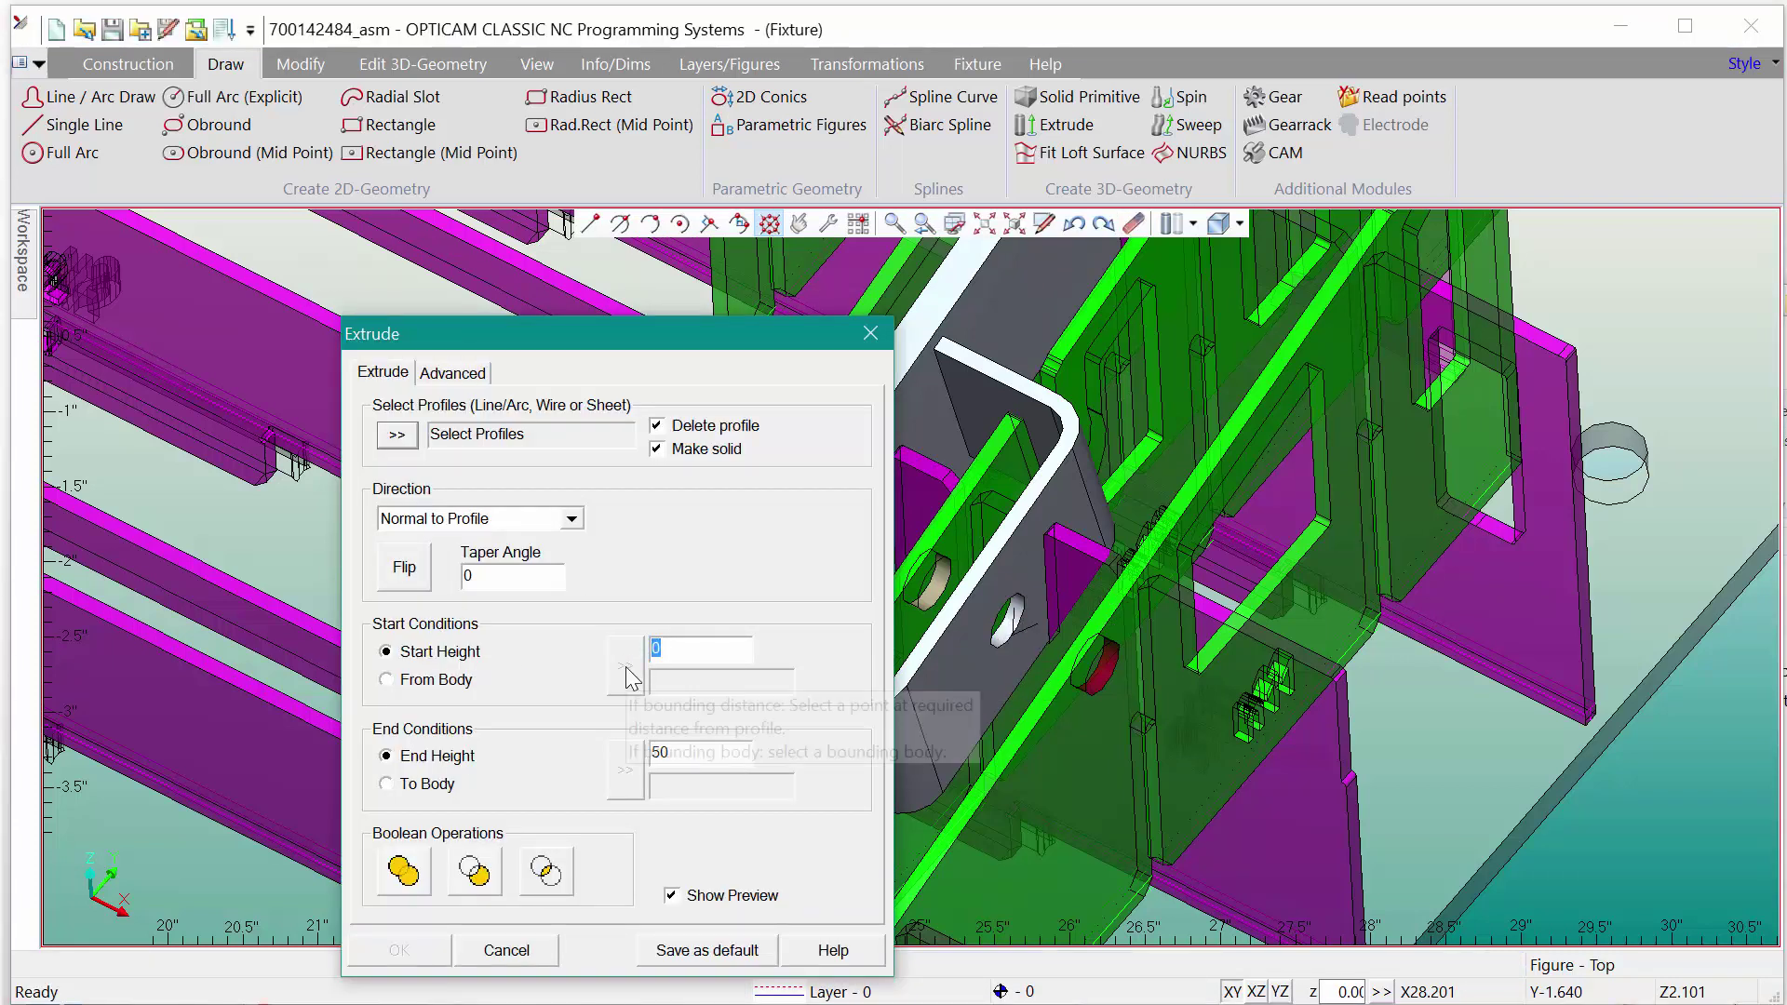
double_click(690, 752)
type("-3")
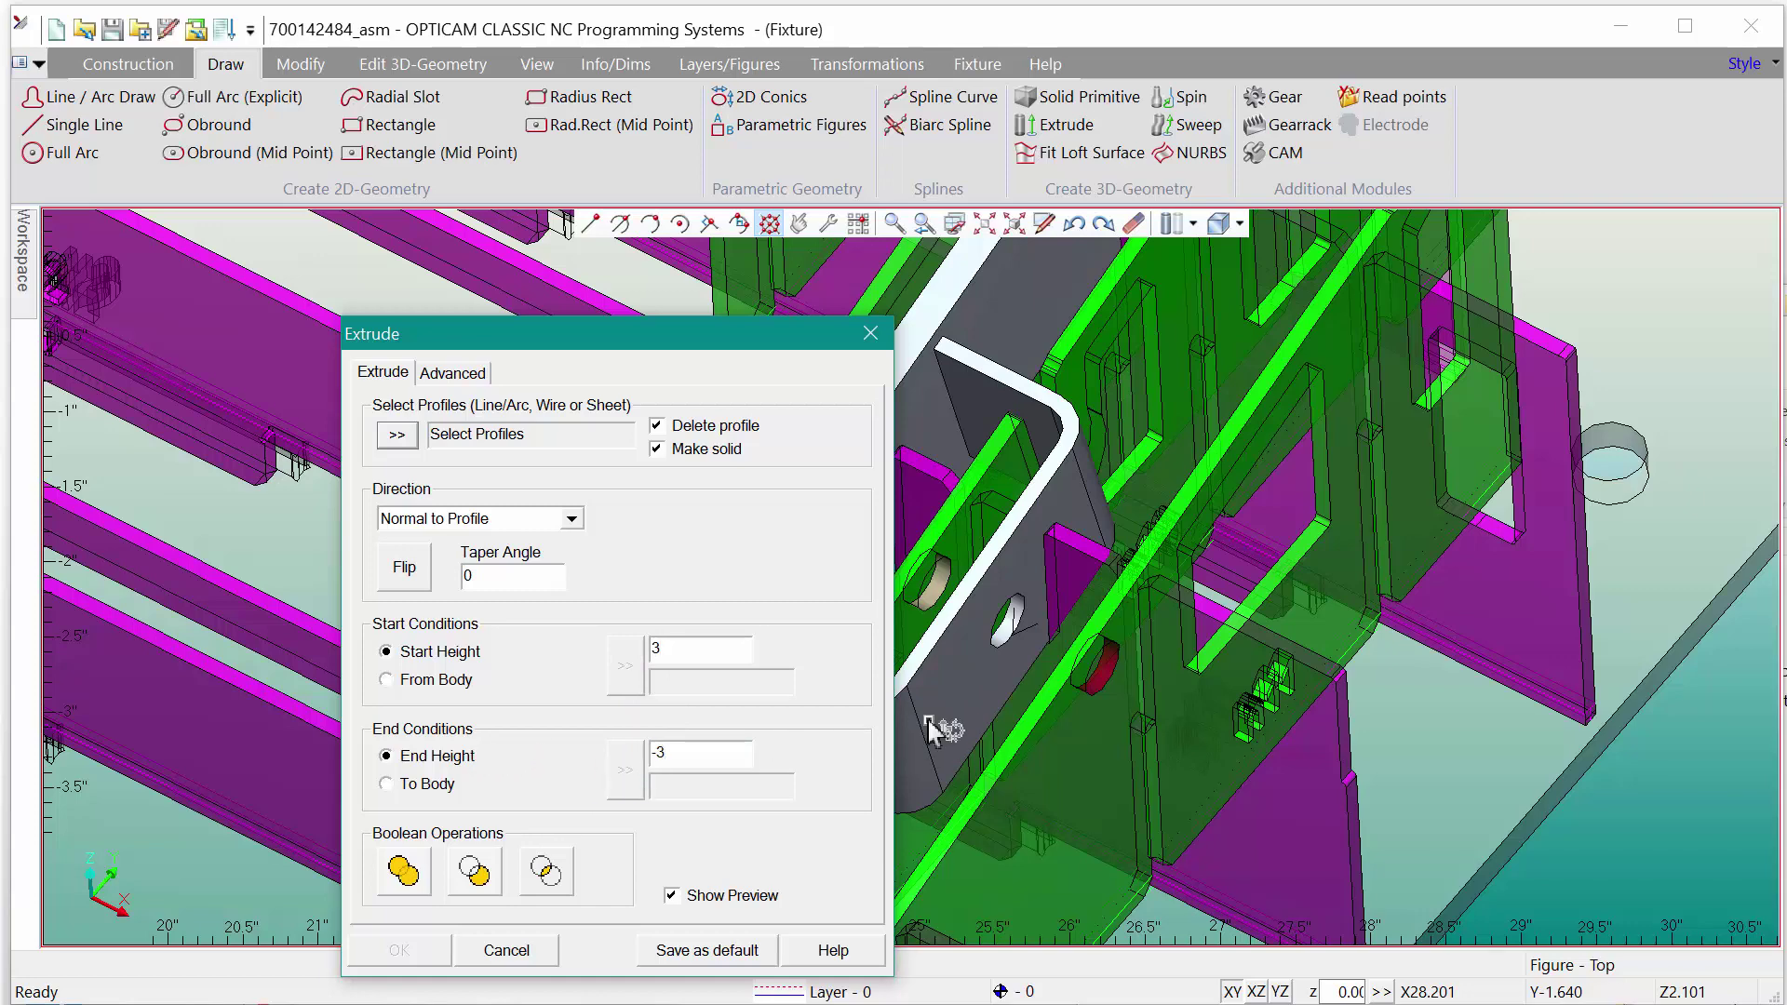
scroll(1061, 686, "down", 3)
scroll(1052, 679, "up", 1)
middle_click_drag(1003, 662, 771, 657)
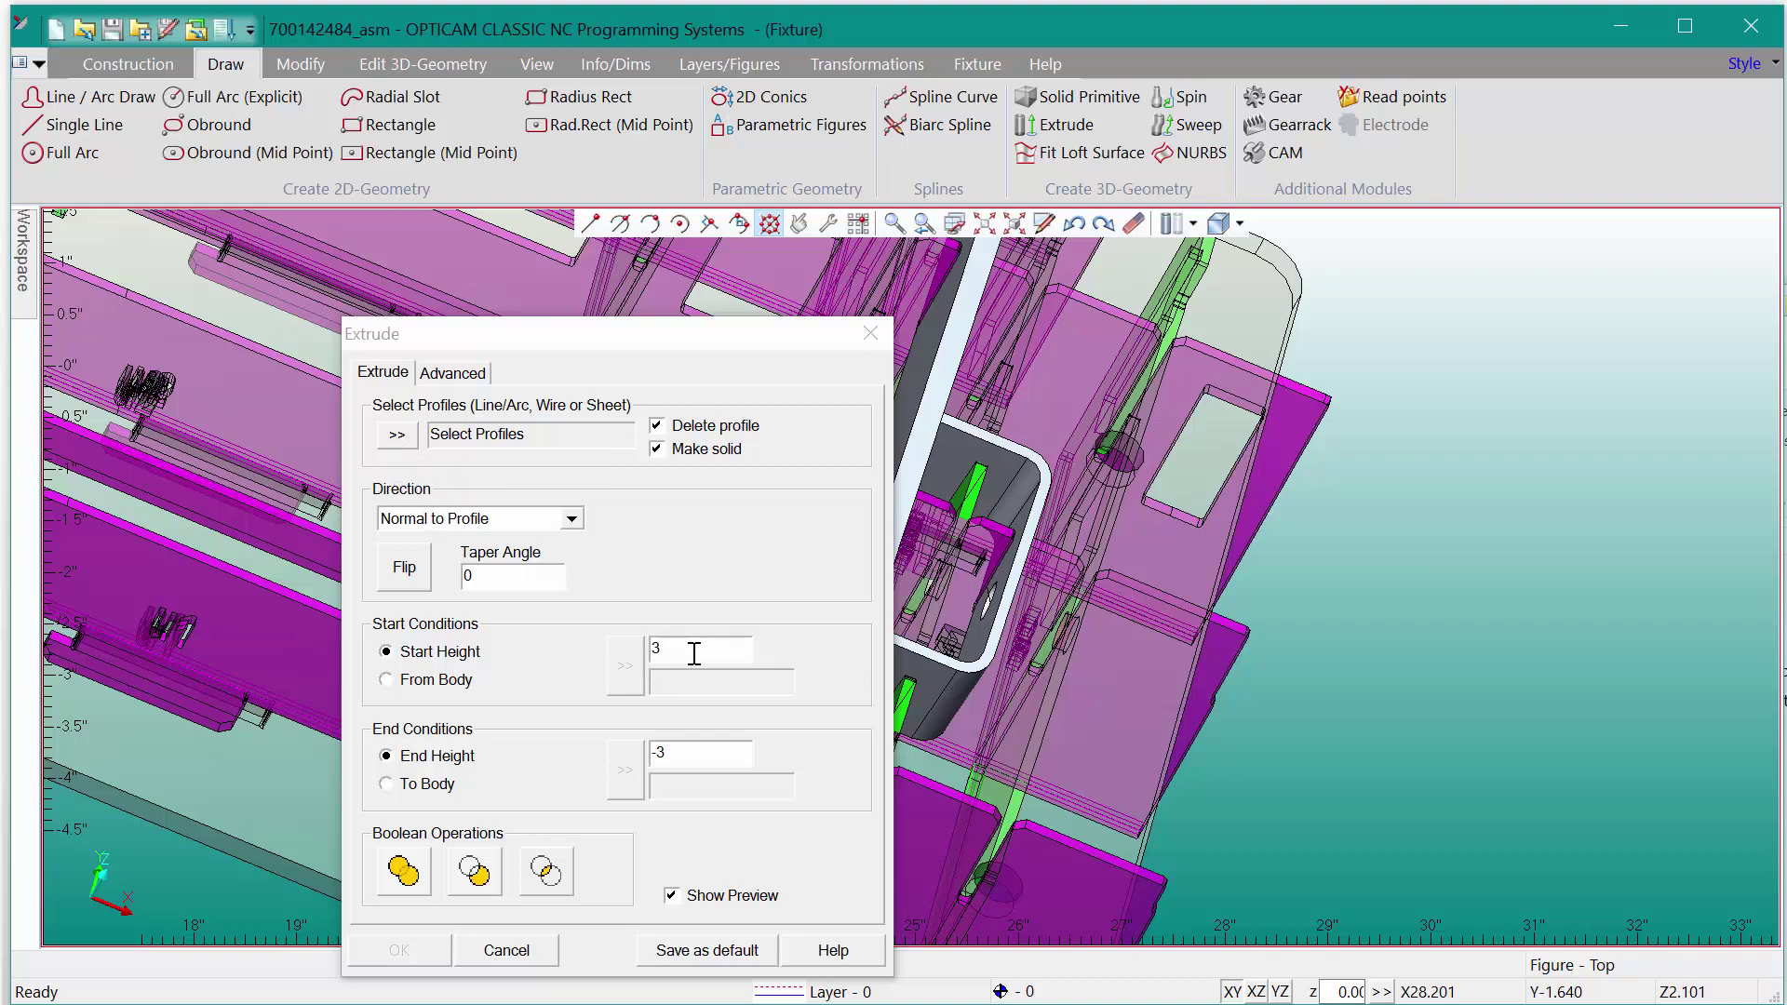
left_click_drag(638, 333, 443, 267)
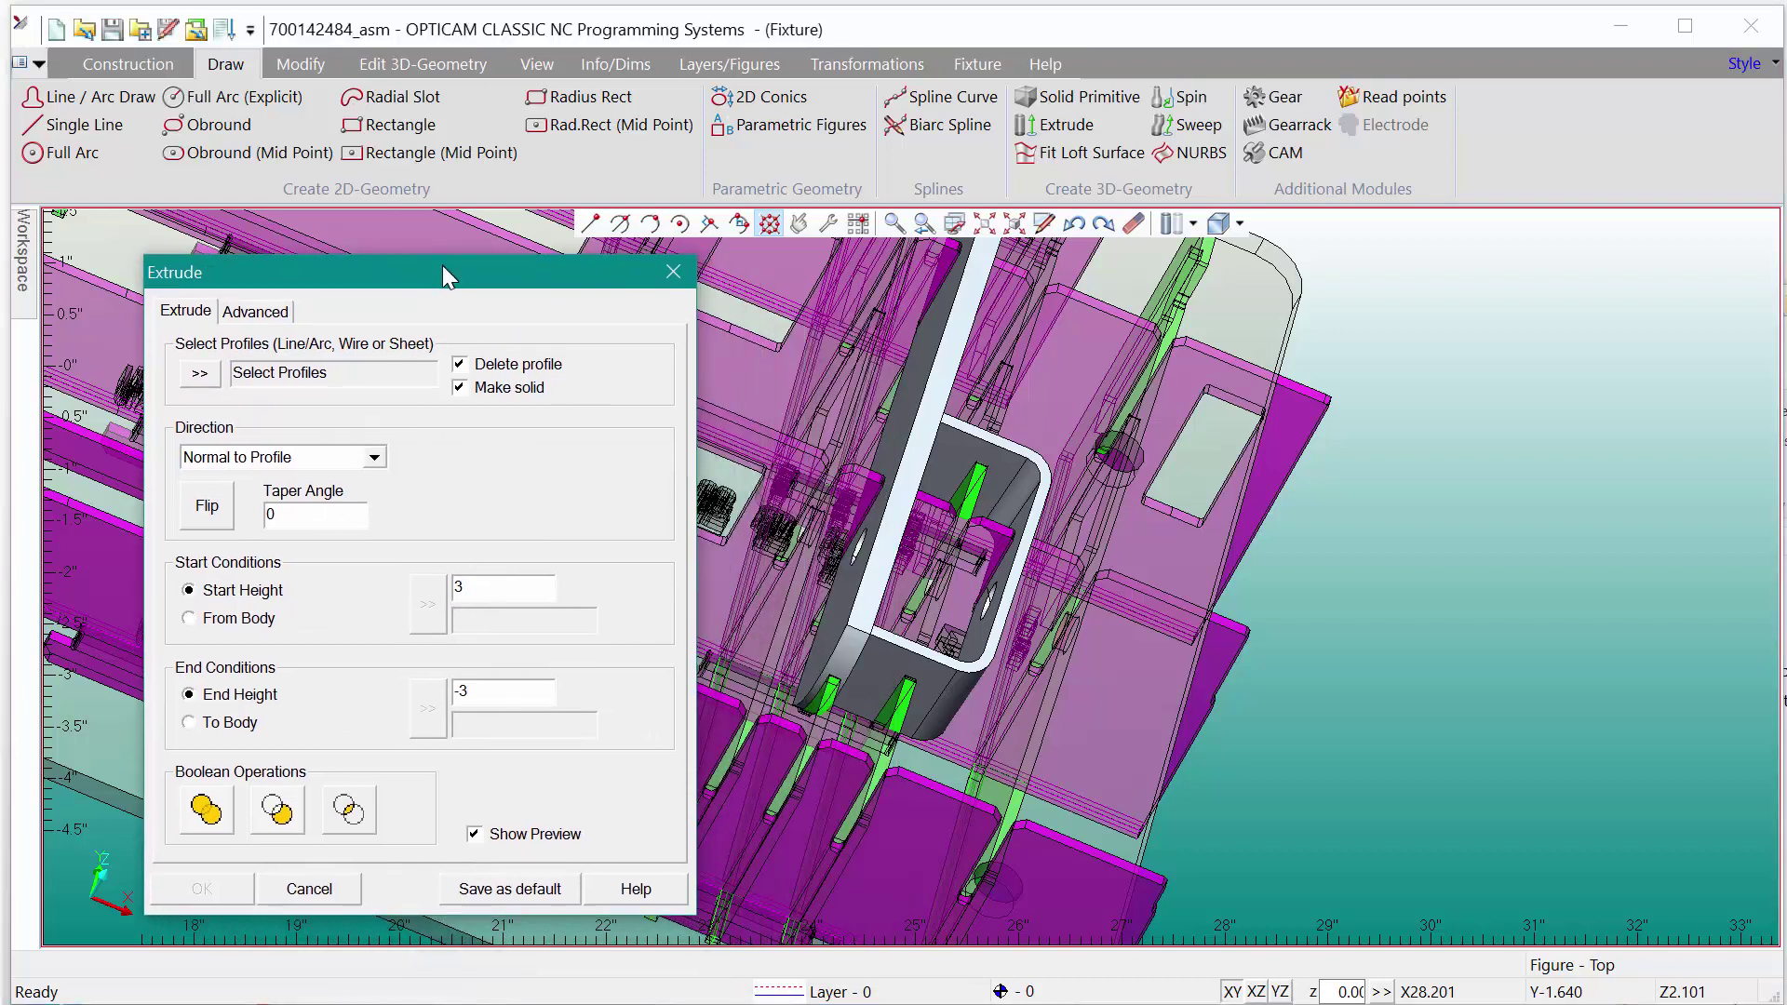
left_click_drag(485, 589, 347, 598)
type("-3")
key("Tab")
left_click_drag(483, 691, 426, 693)
type("3")
scroll(830, 616, "down", 3)
middle_click_drag(834, 614, 788, 662)
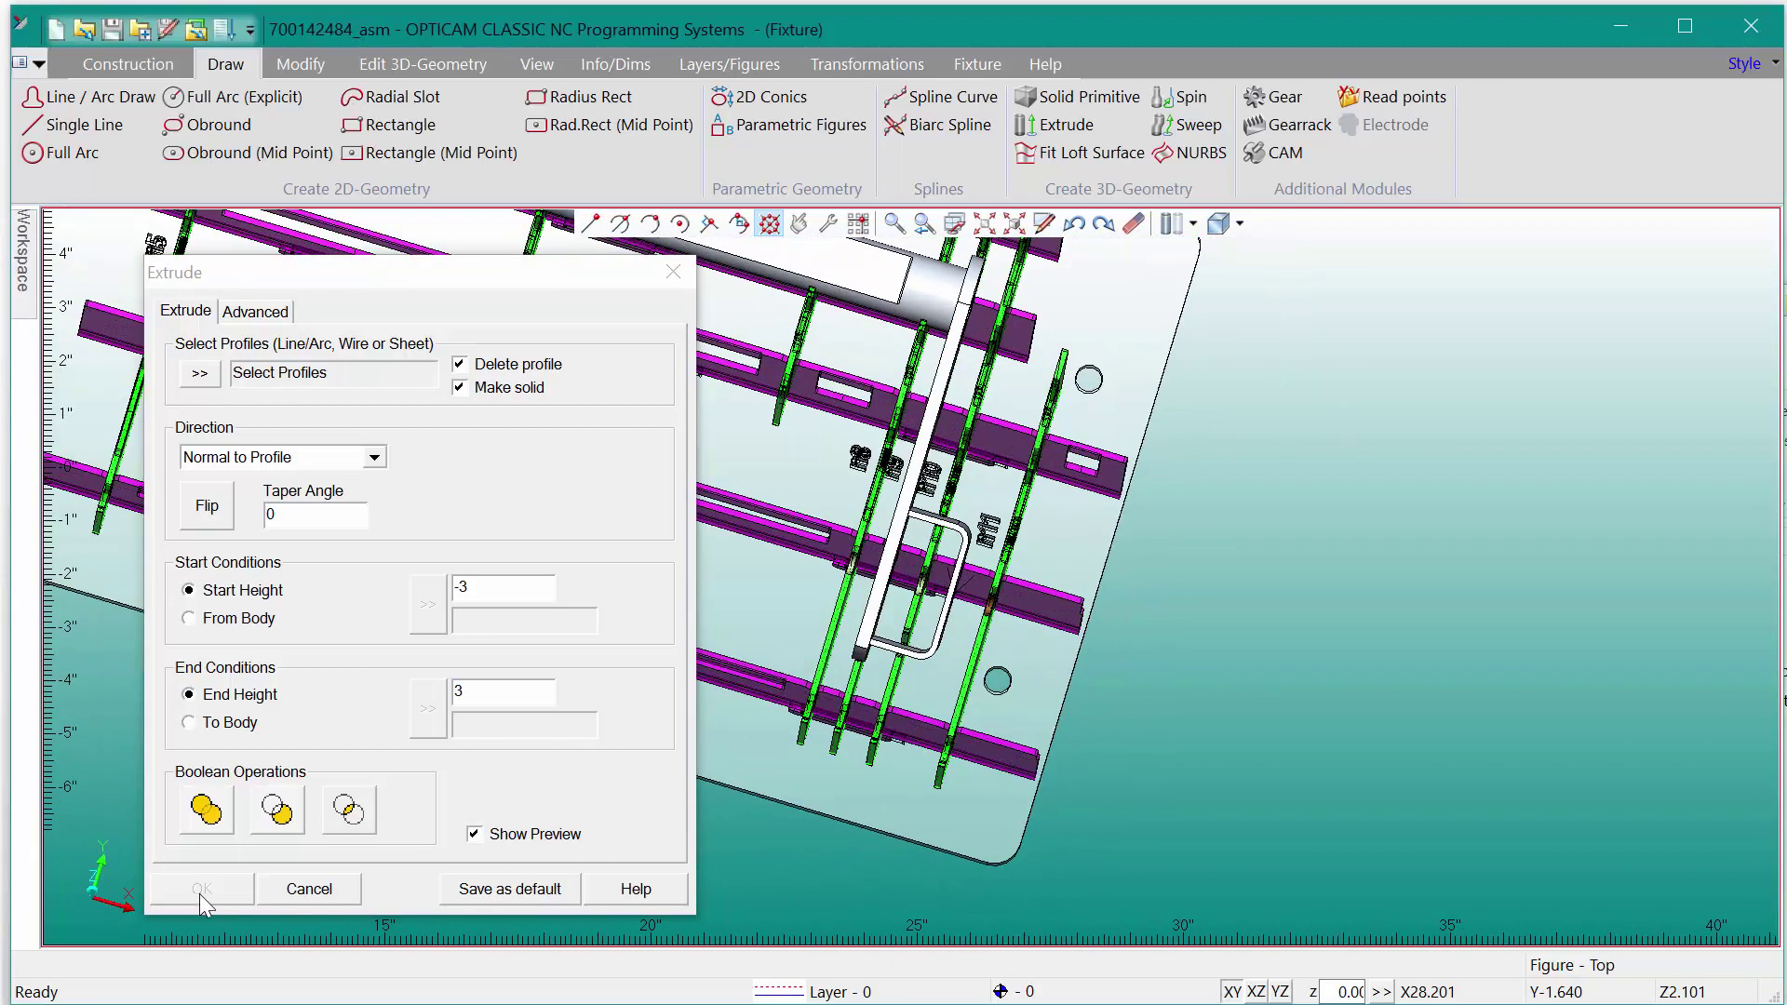
left_click(313, 891)
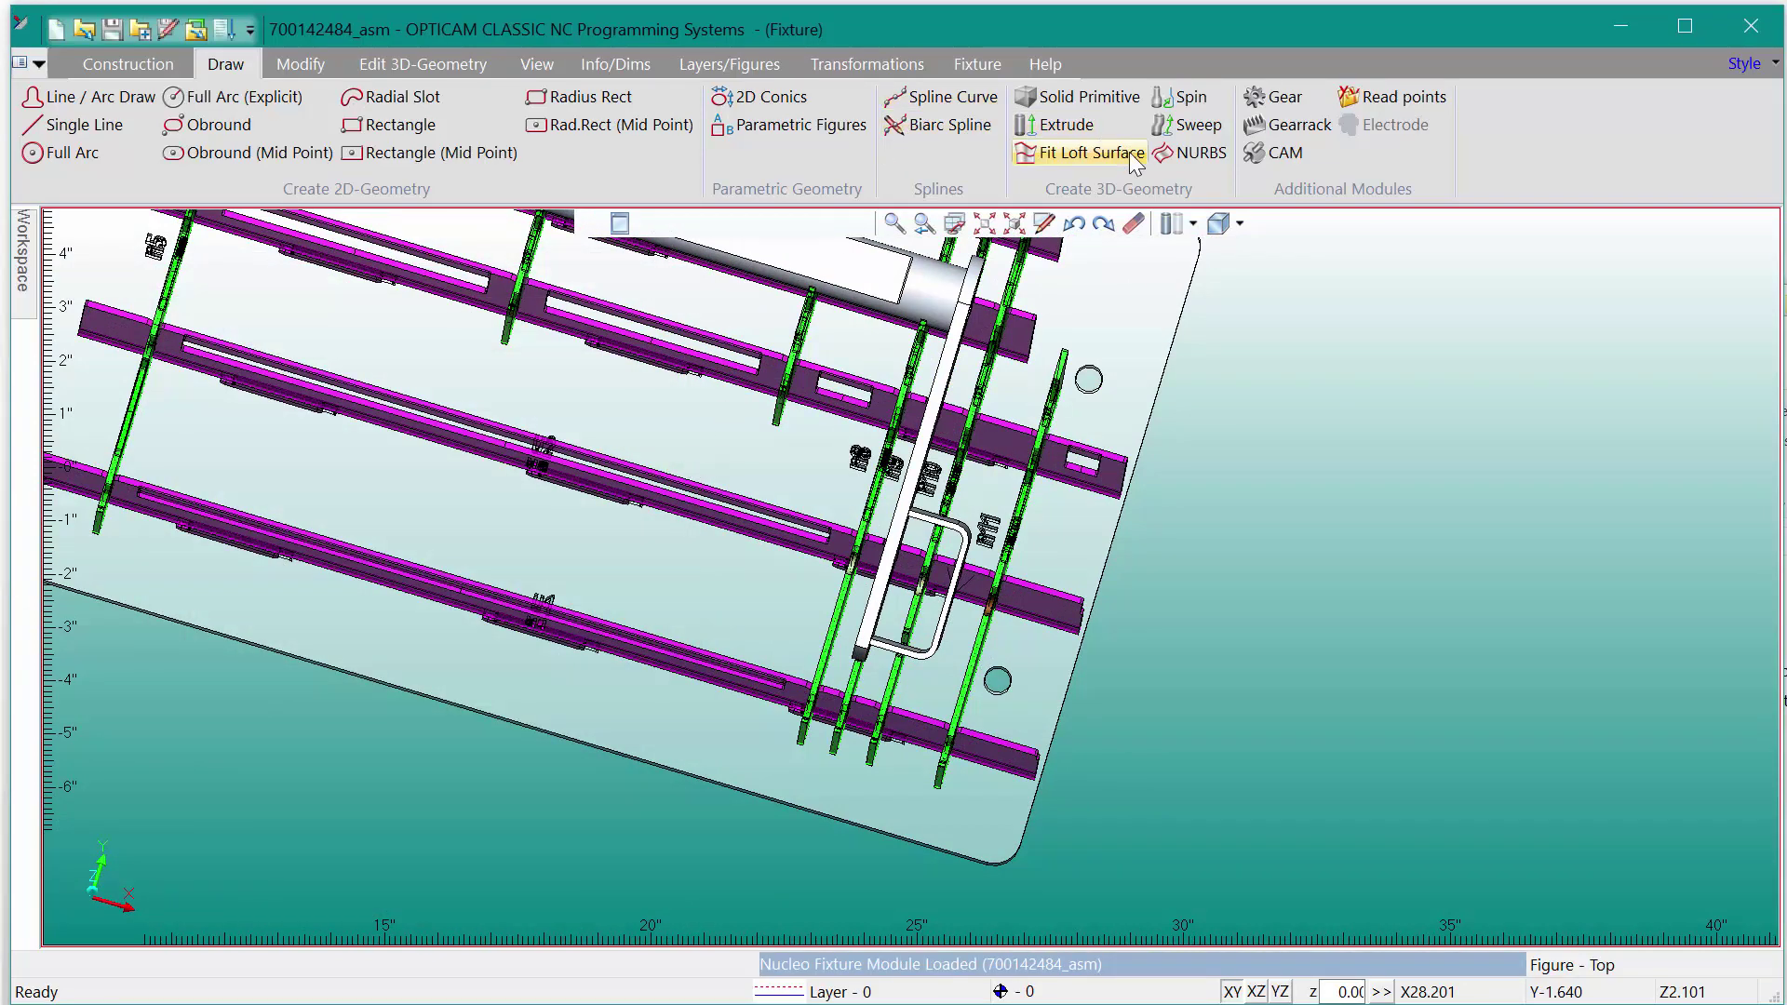
Step: Start a swept solid and select the wire profile at the bracket's outer hole
left_click(1188, 129)
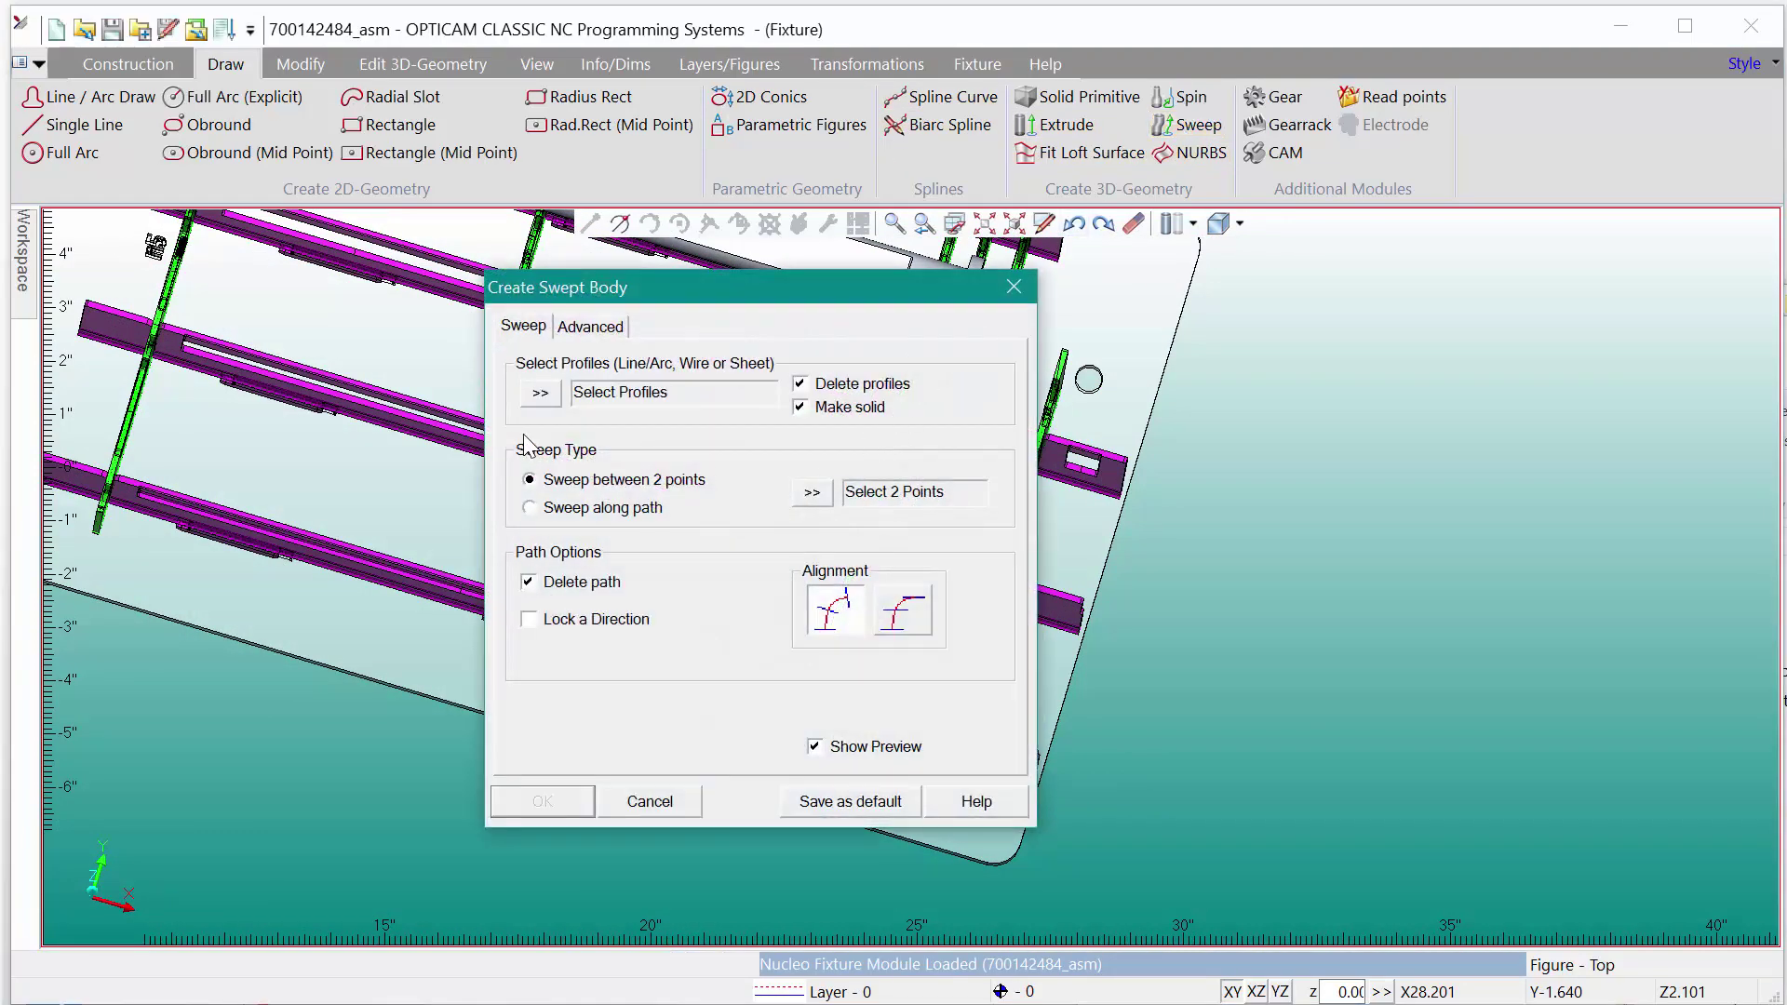
left_click(540, 395)
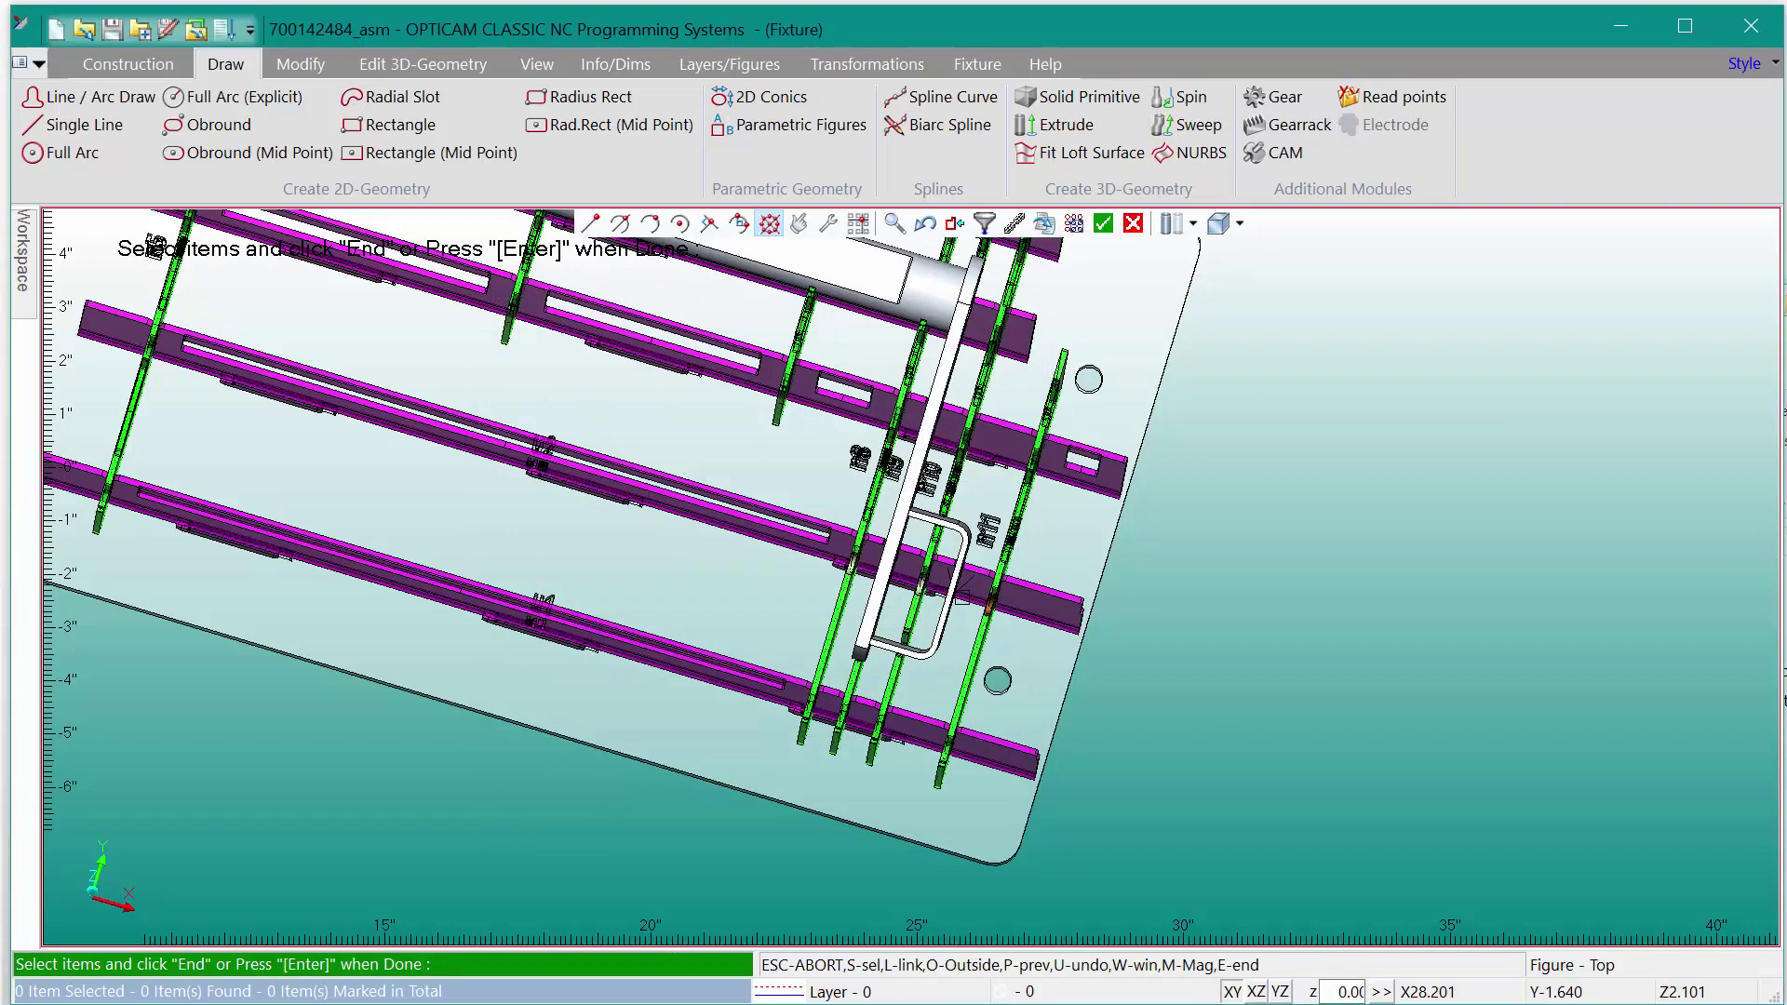
left_click(968, 585)
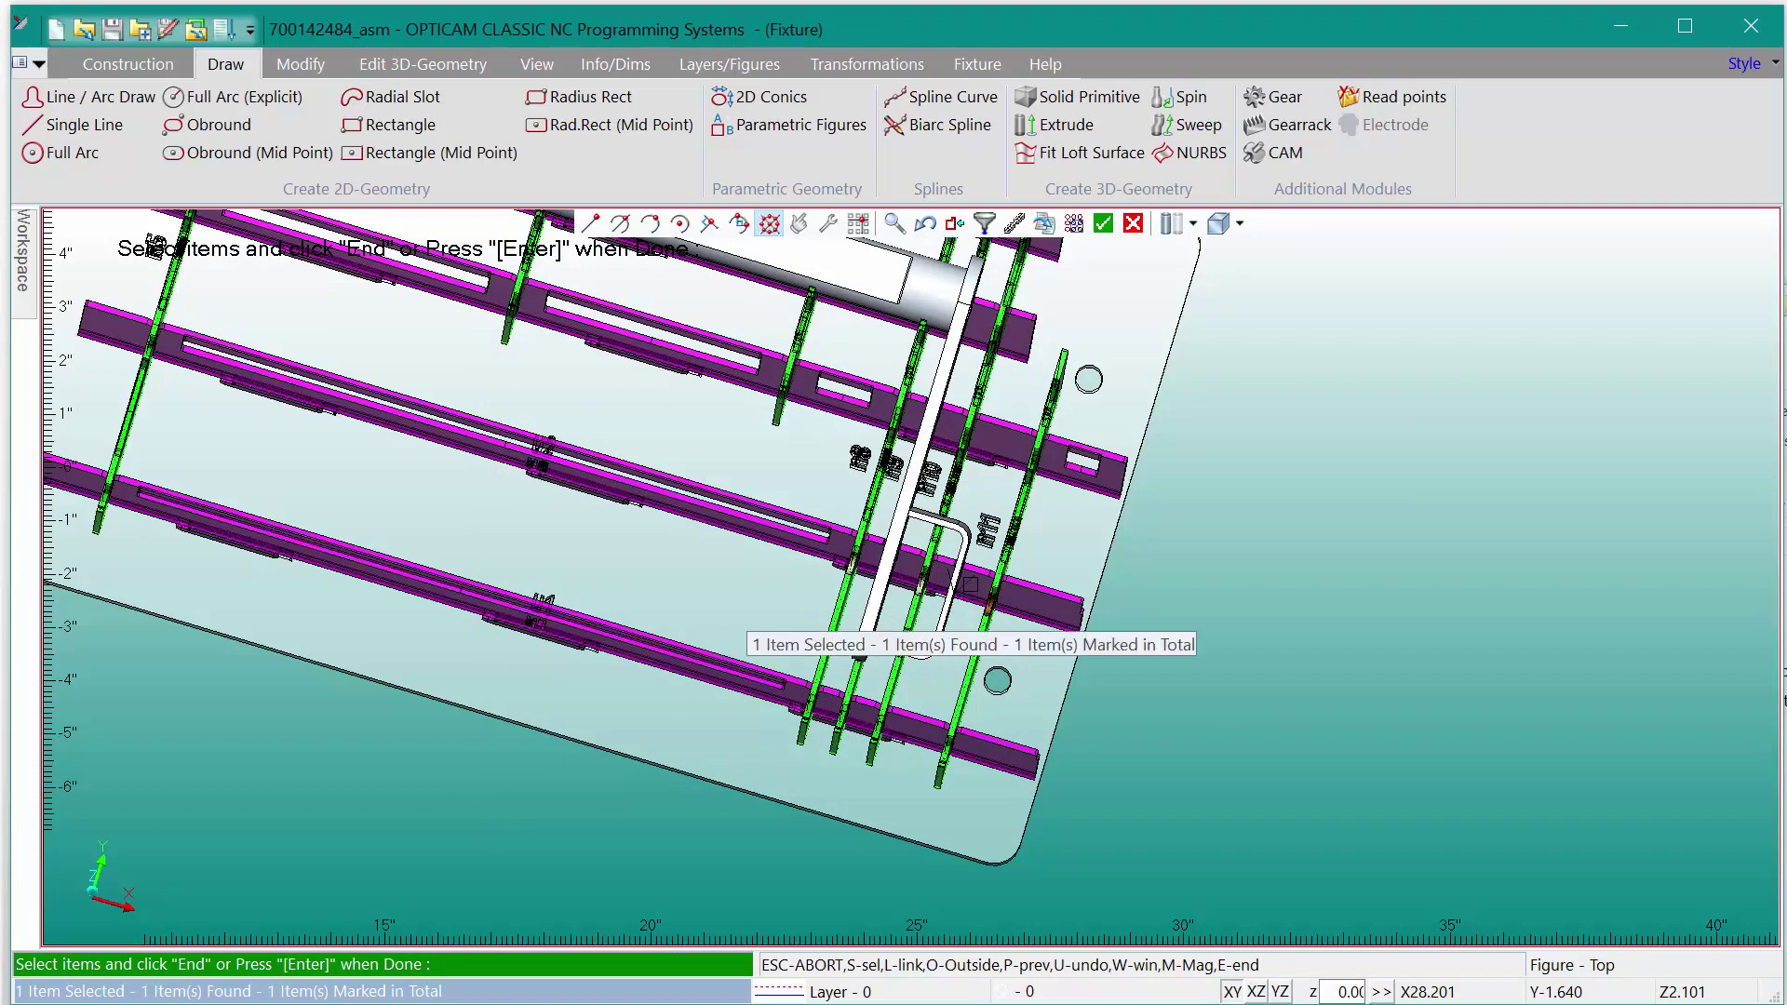
key("Return")
left_click_drag(715, 300, 339, 325)
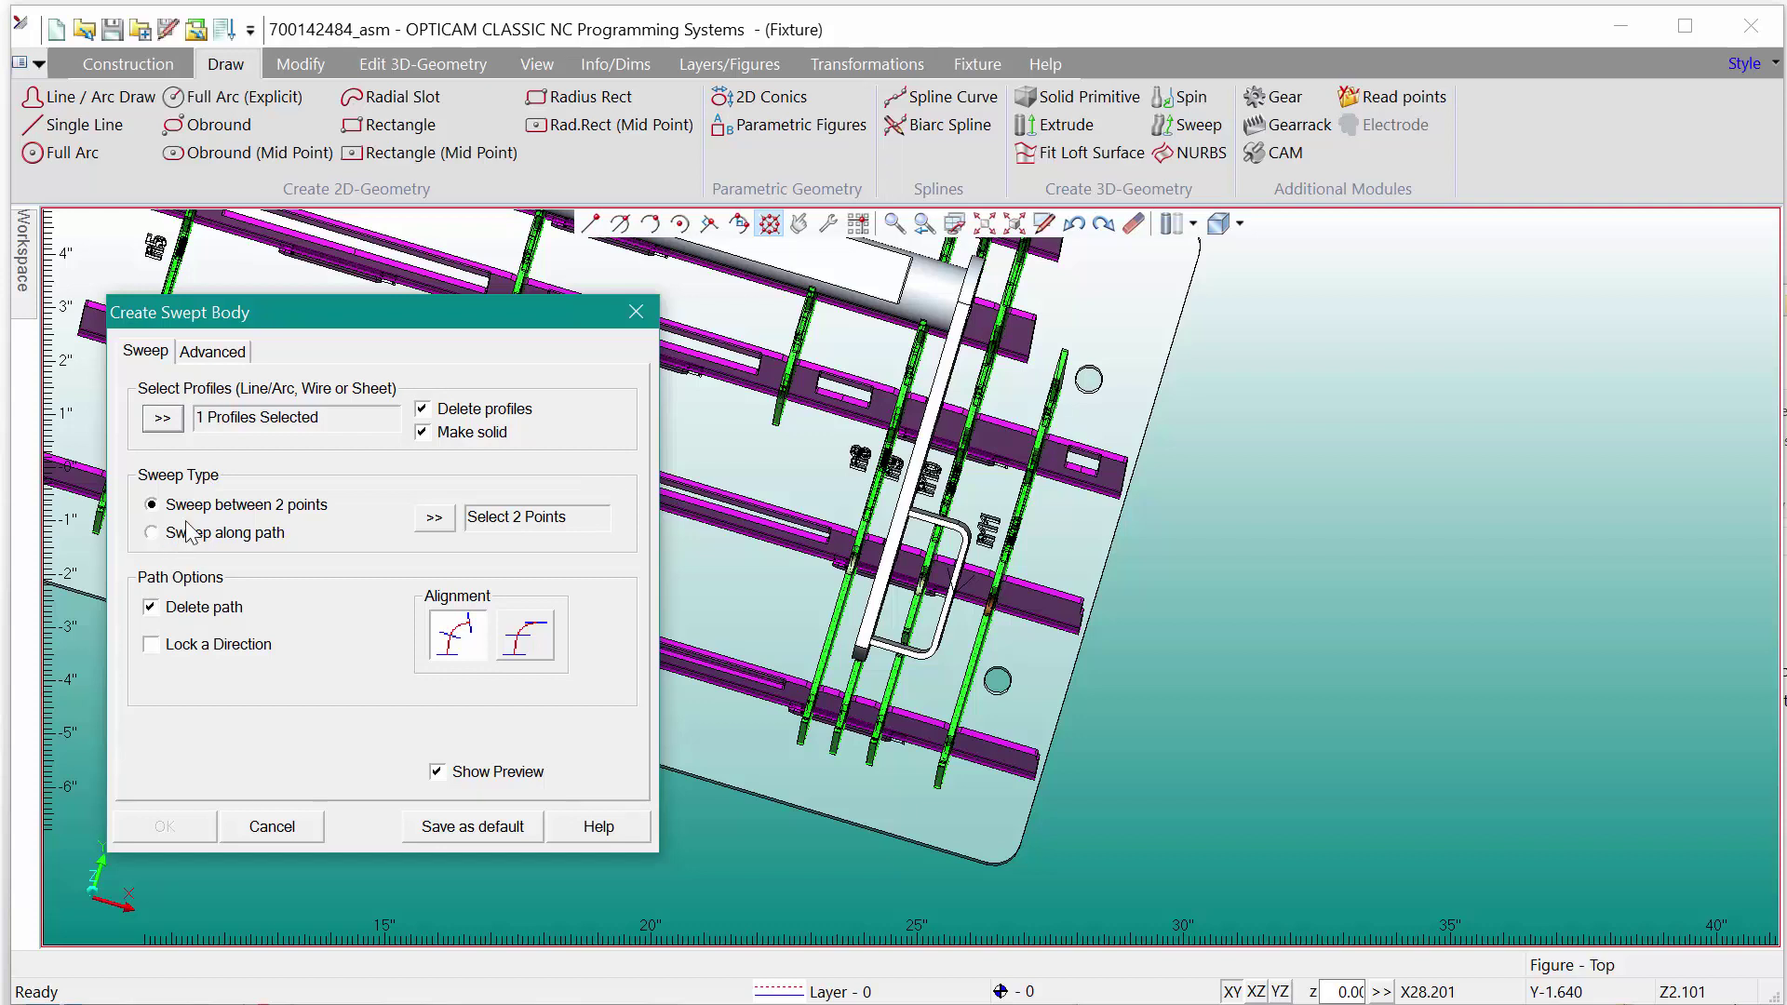
Step: Sweep the selected profile between two points, setting the second by an incremental X offset, and create the solid rod
left_click(434, 518)
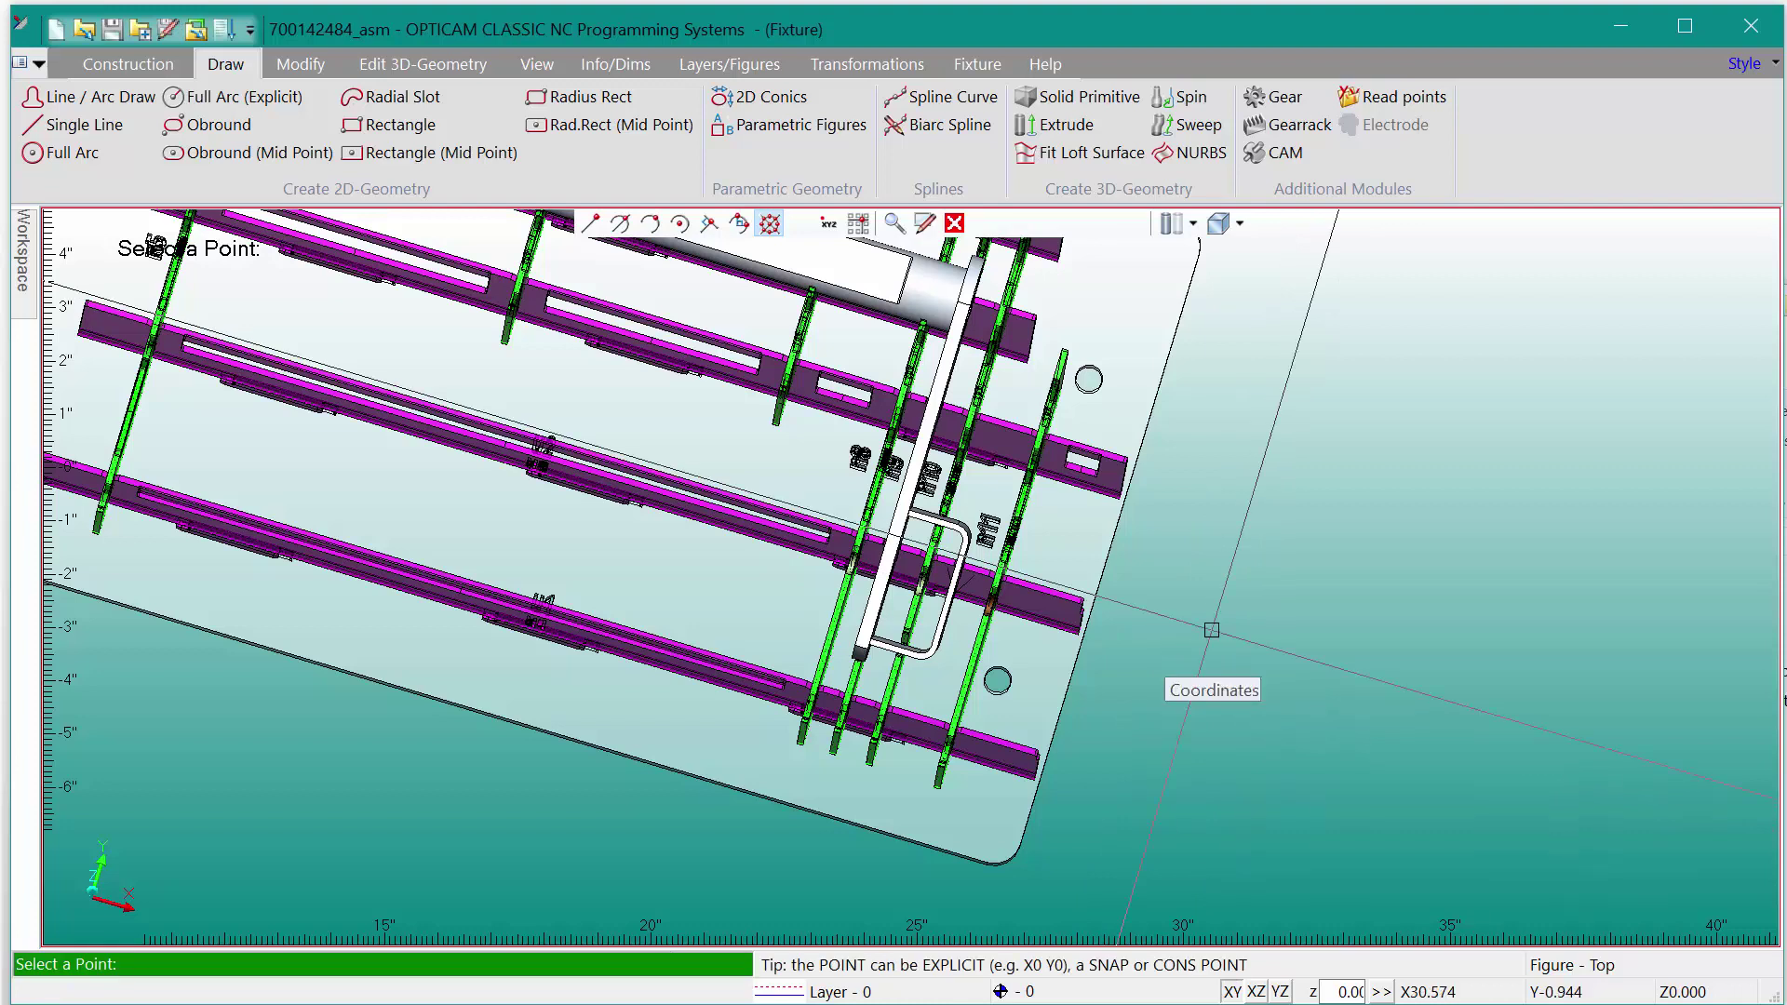
left_click(1212, 631)
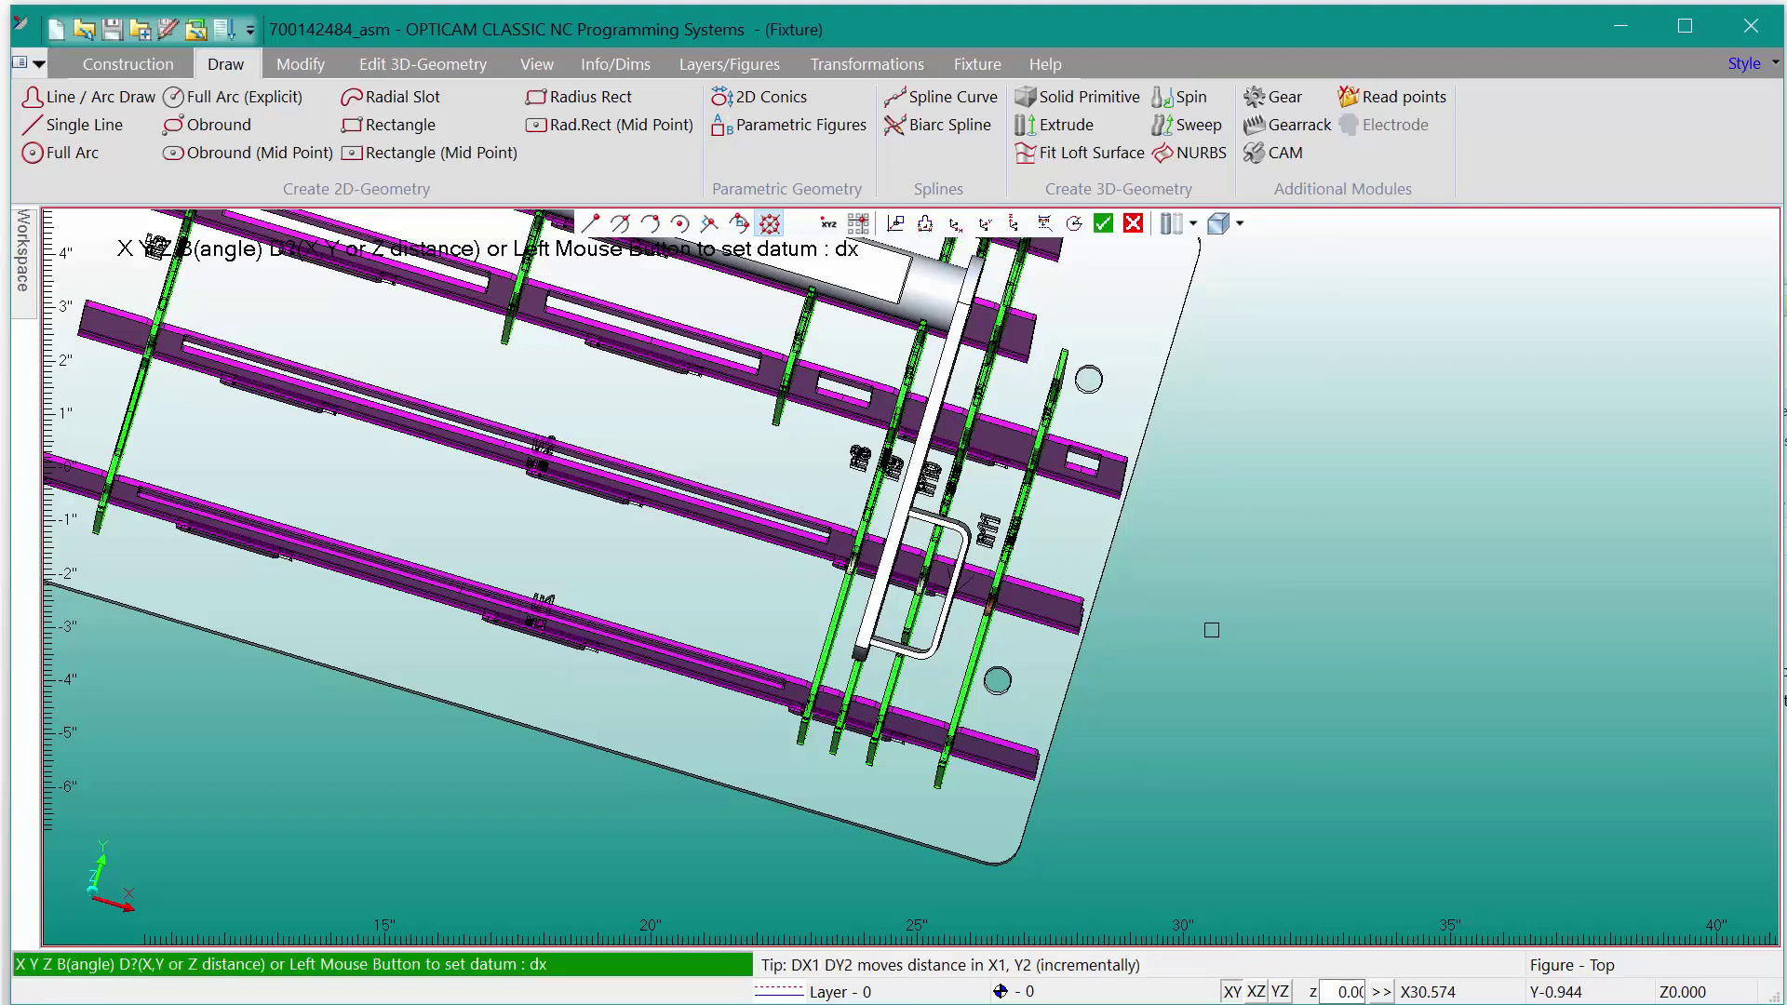
left_click(1212, 630)
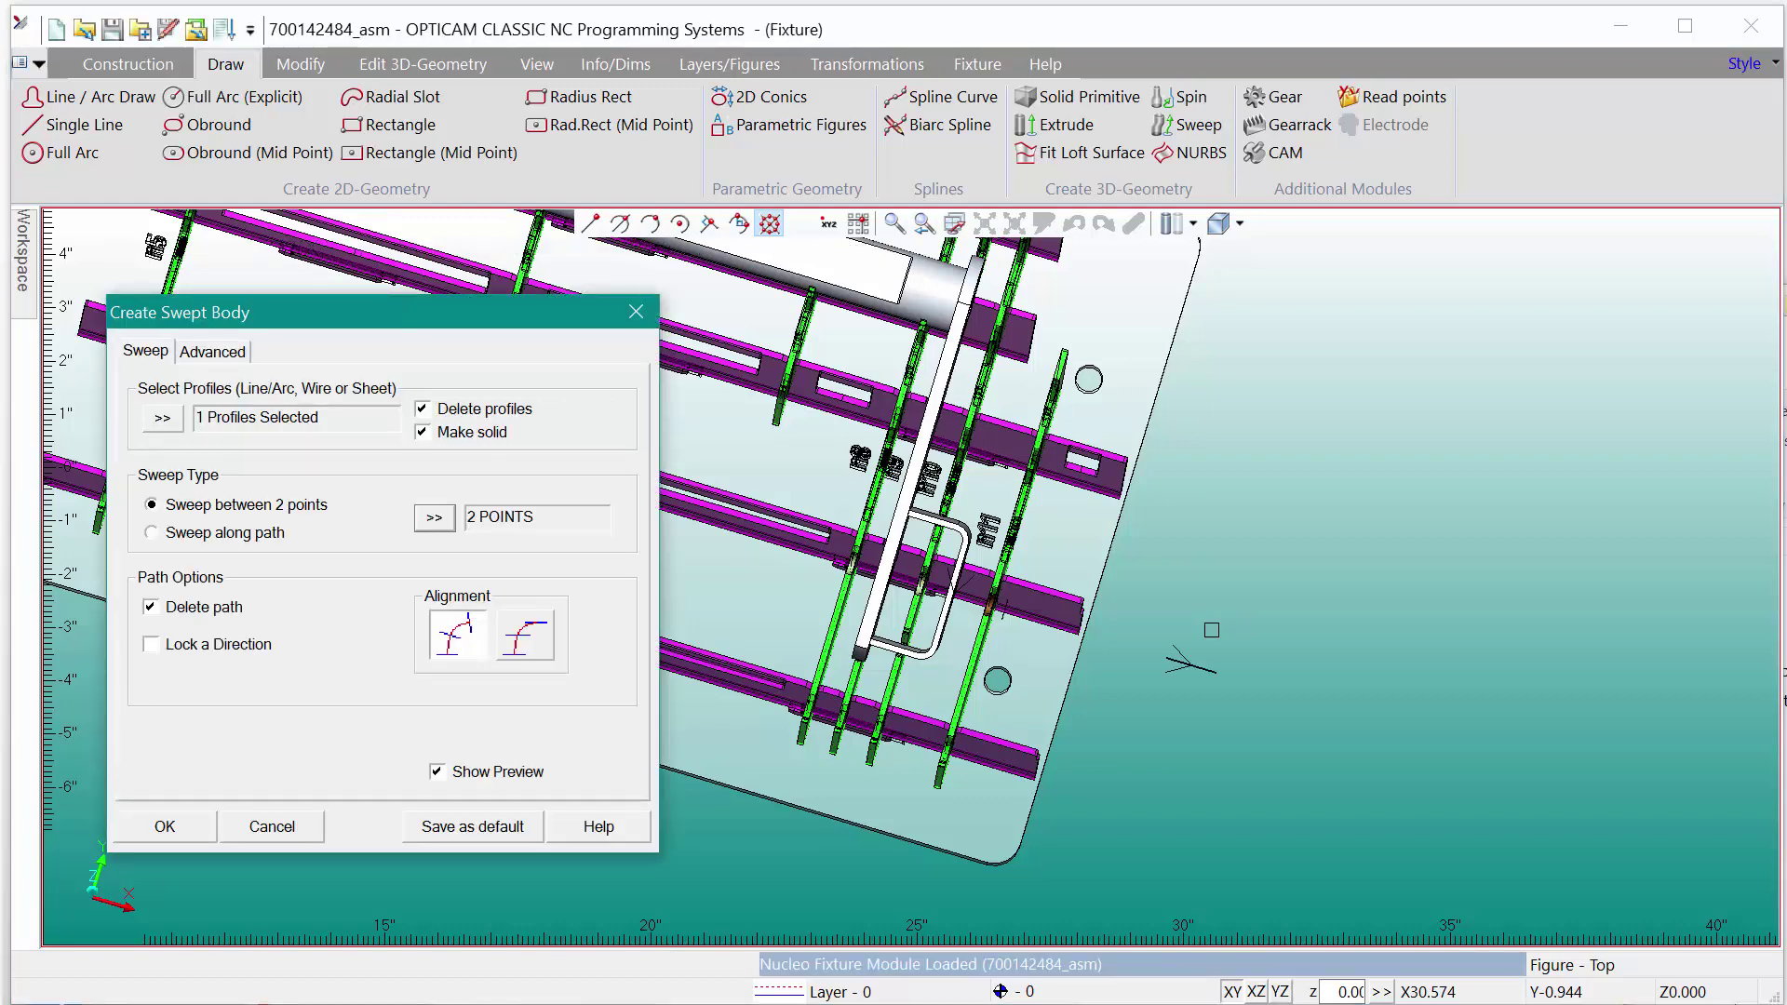
middle_click_drag(886, 648, 875, 610)
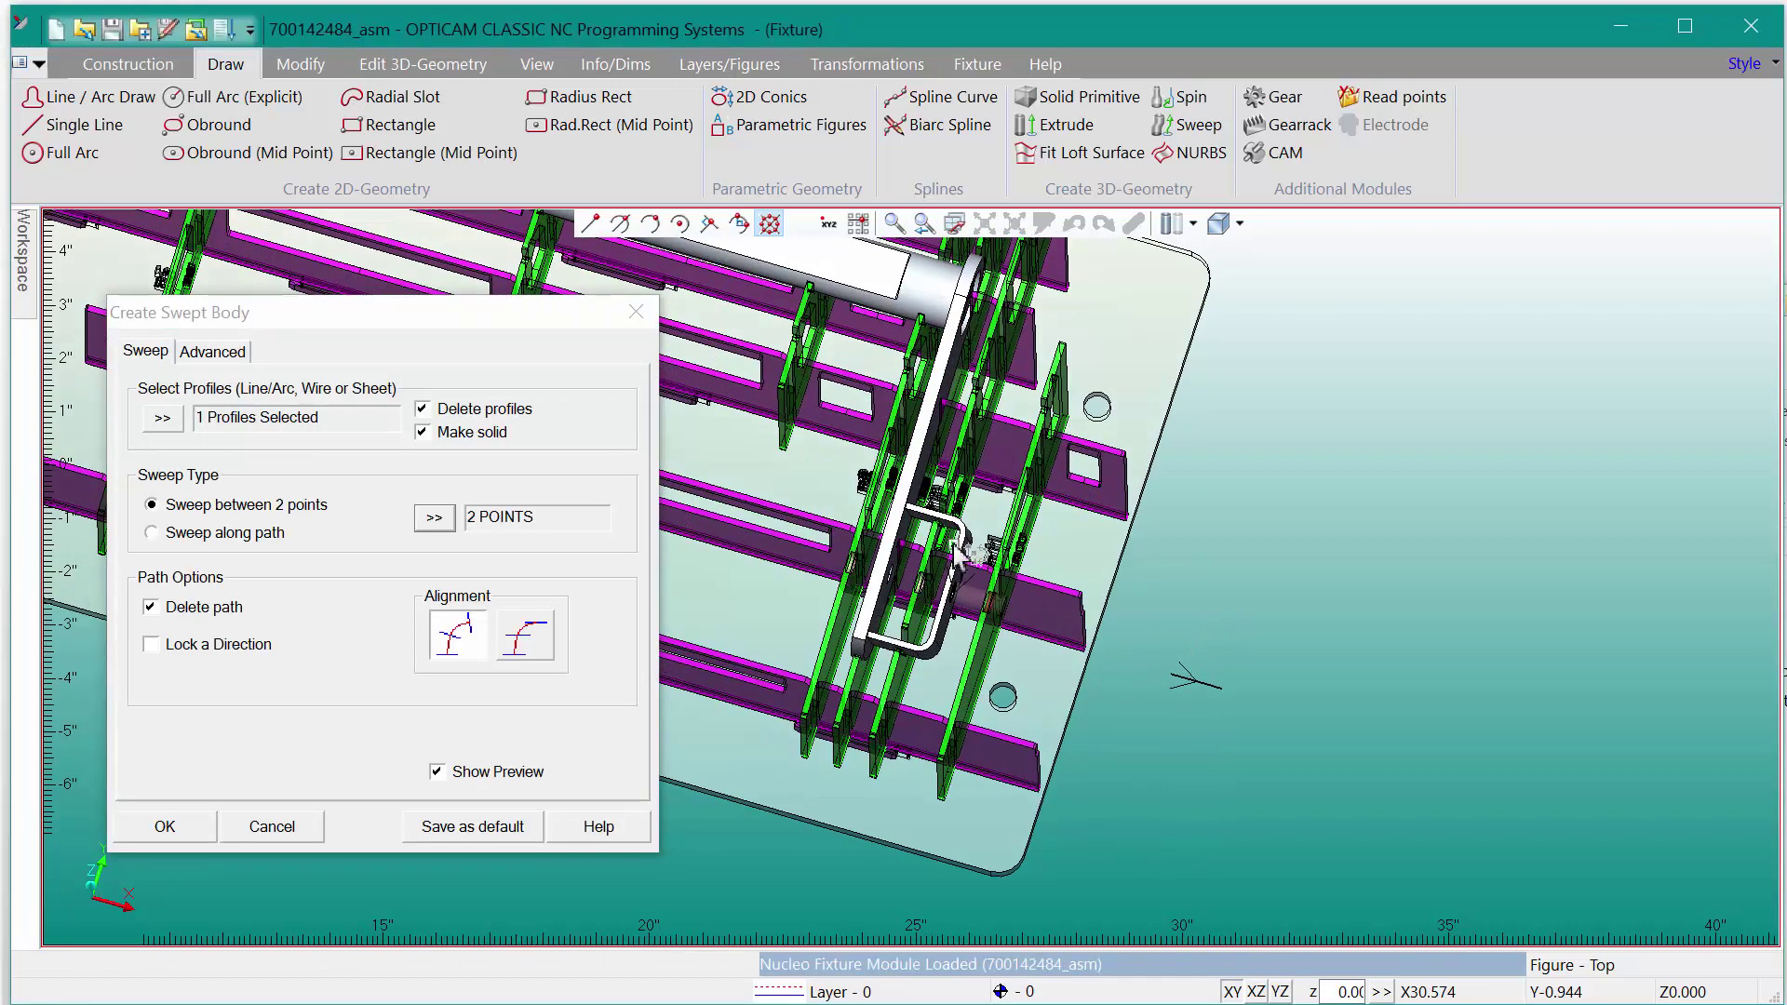
scroll(956, 546, "up", 2)
scroll(907, 624, "up", 3)
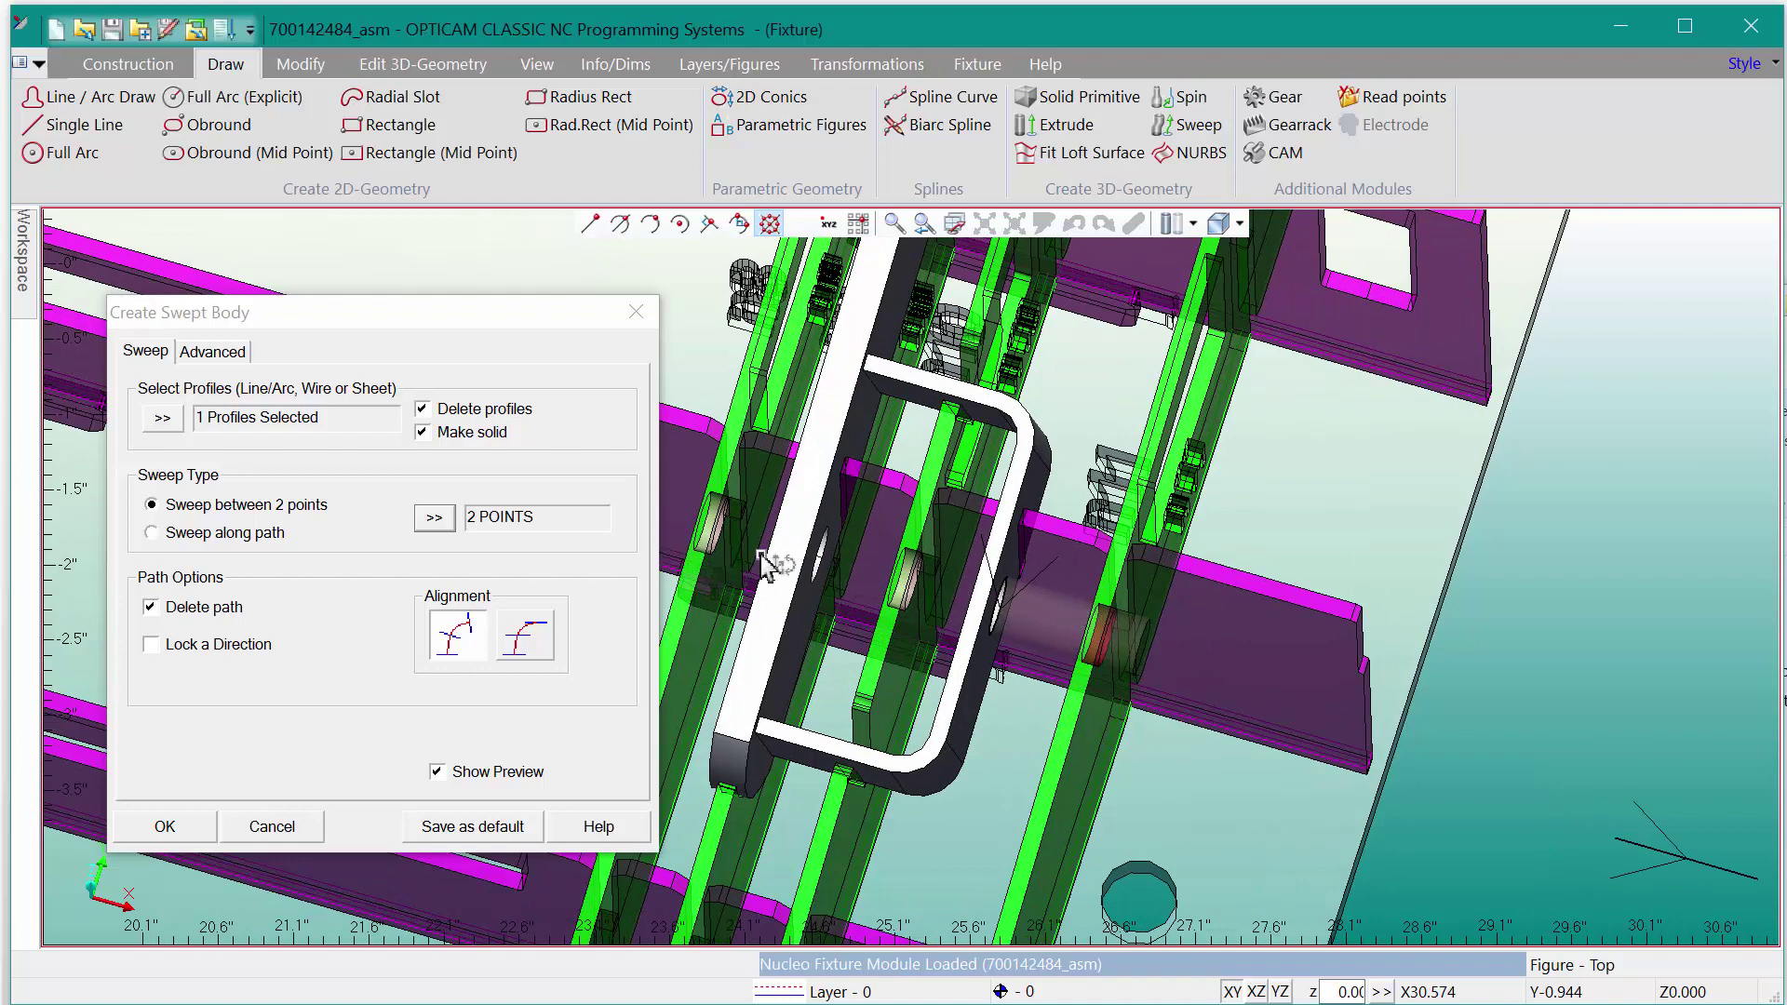
scroll(763, 563, "down", 2)
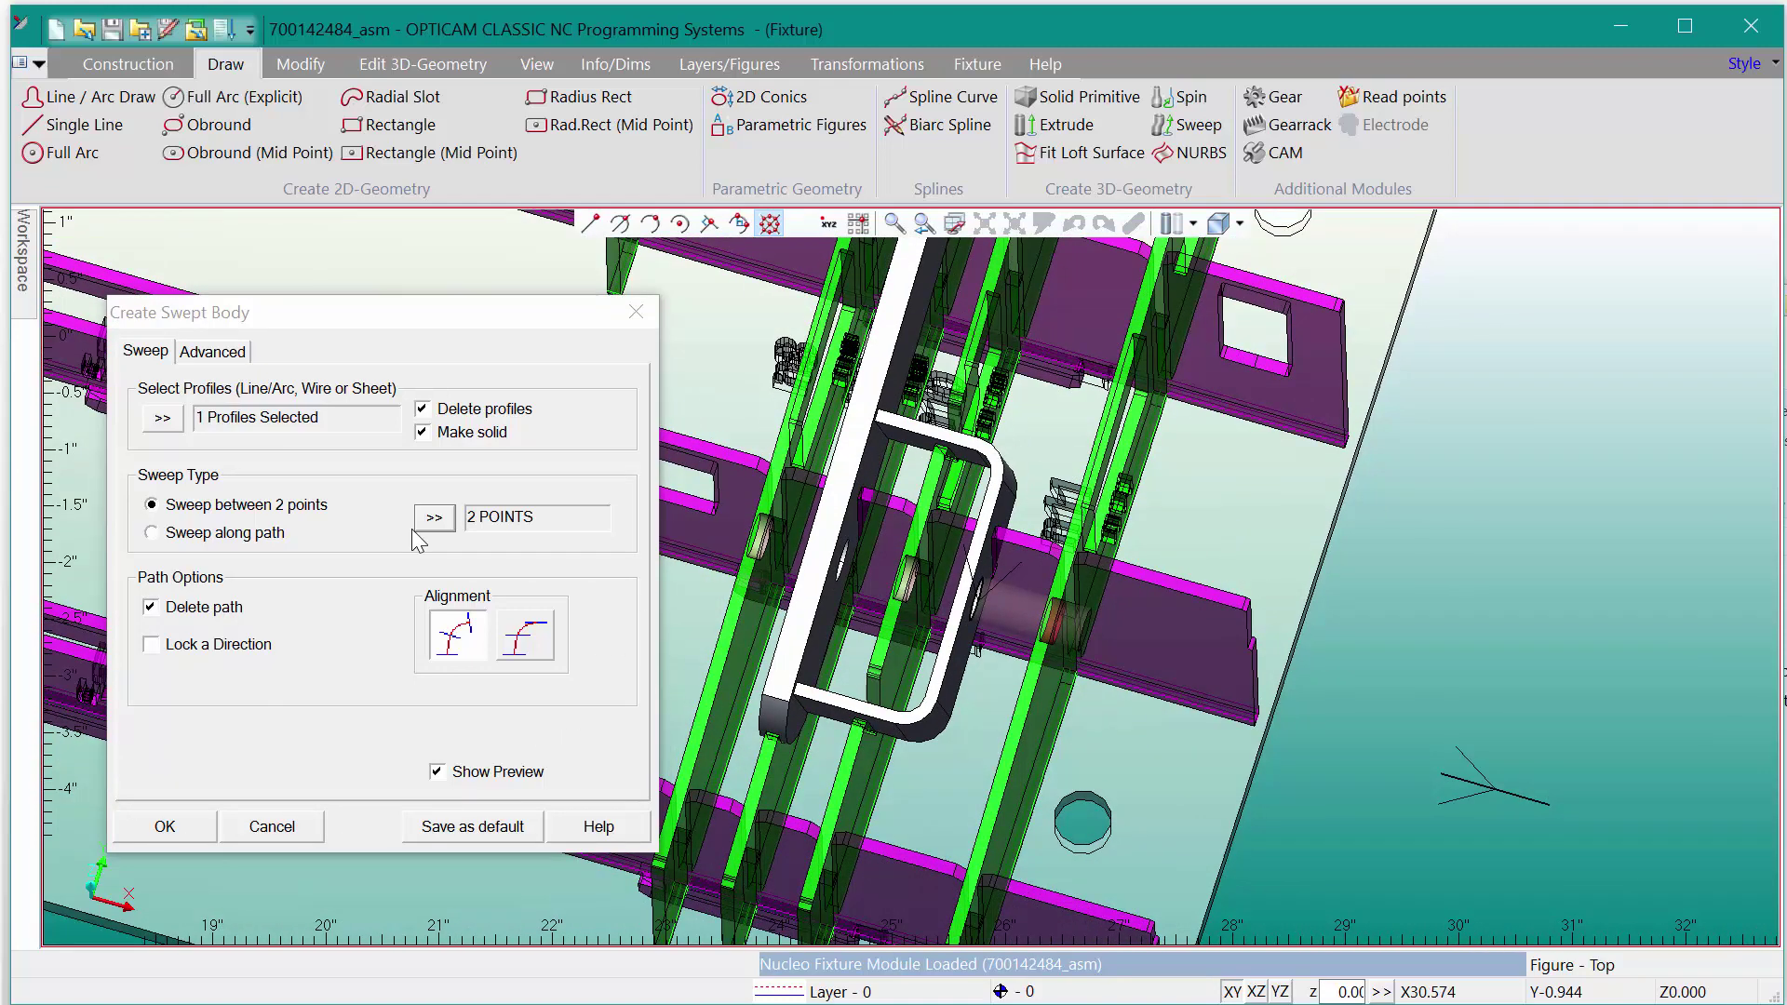
left_click(165, 827)
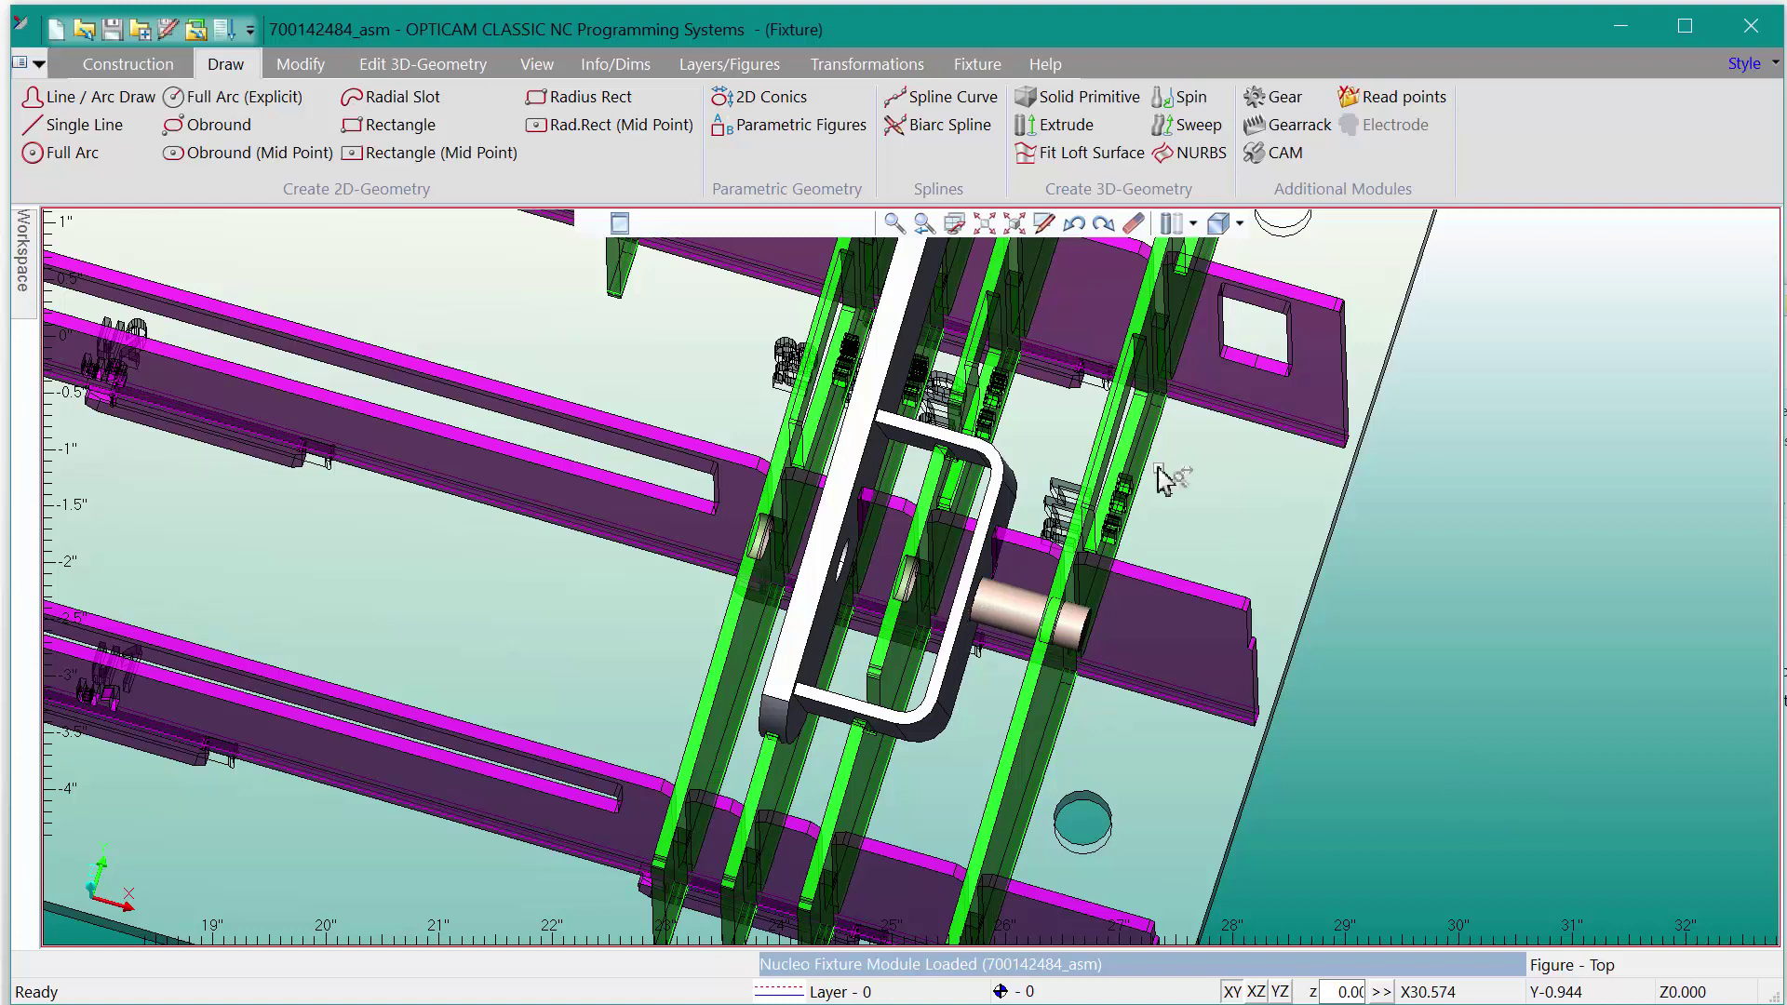
Step: Delete the swept rod at the bracket's outer hole
left_click(1132, 223)
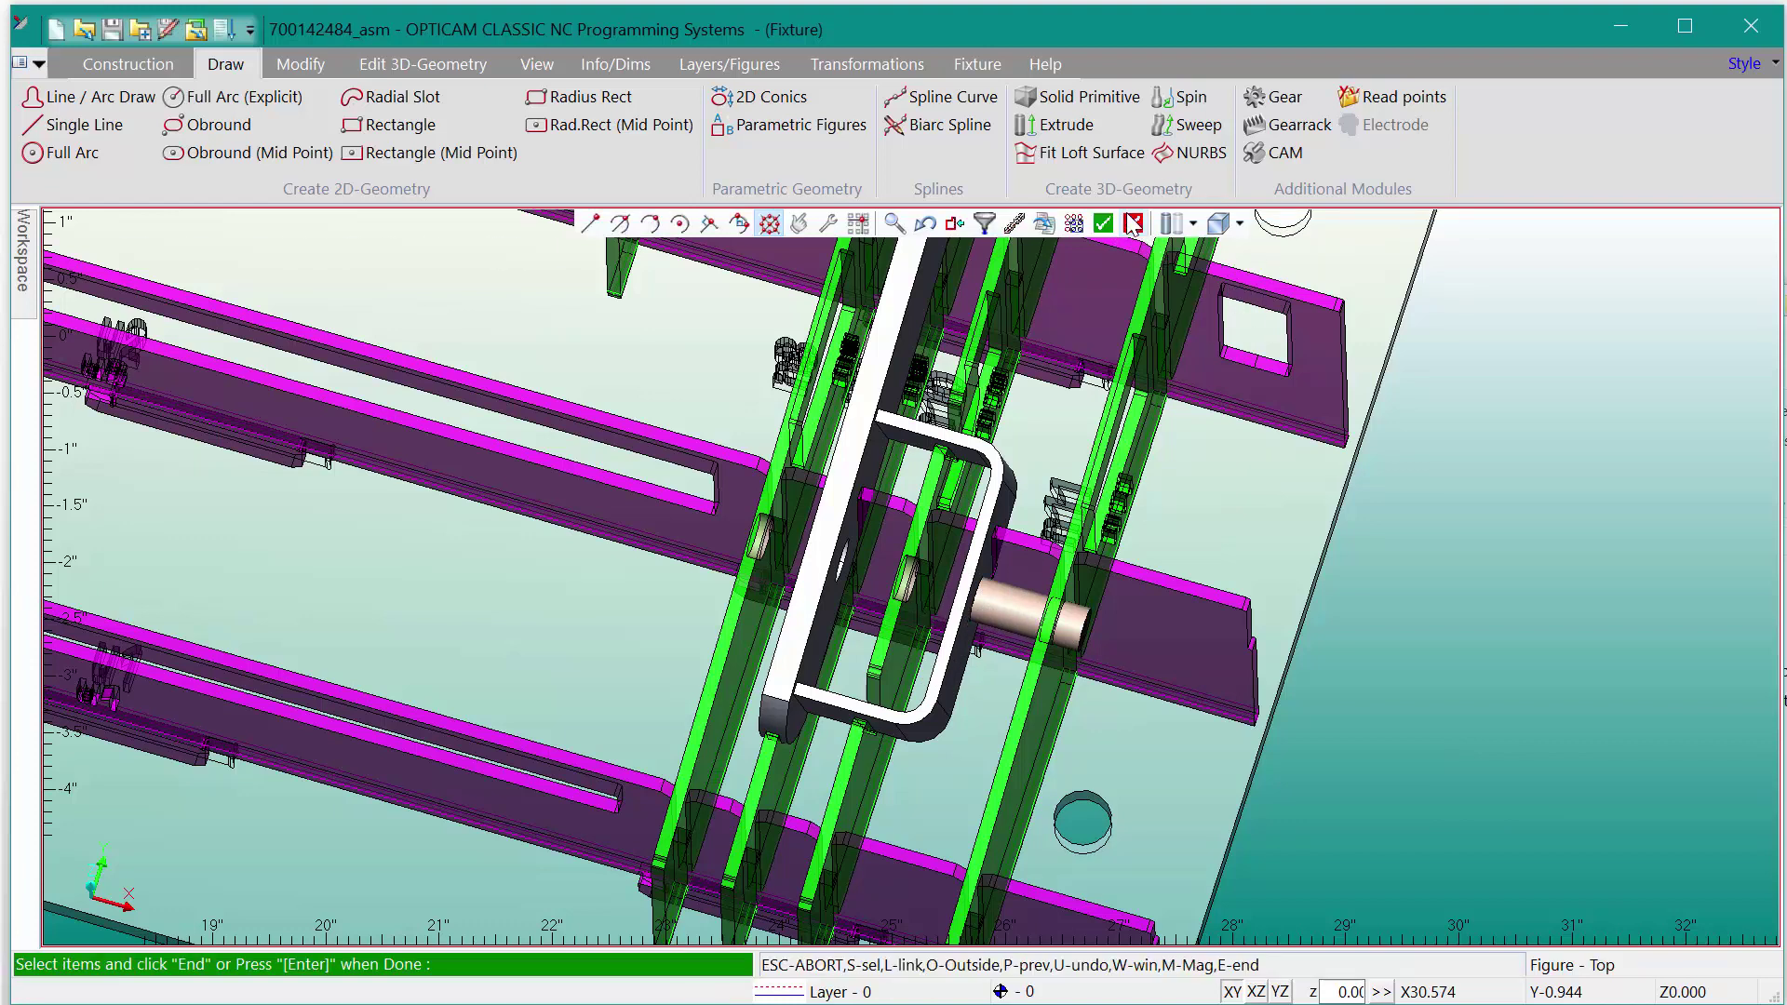
left_click(968, 639)
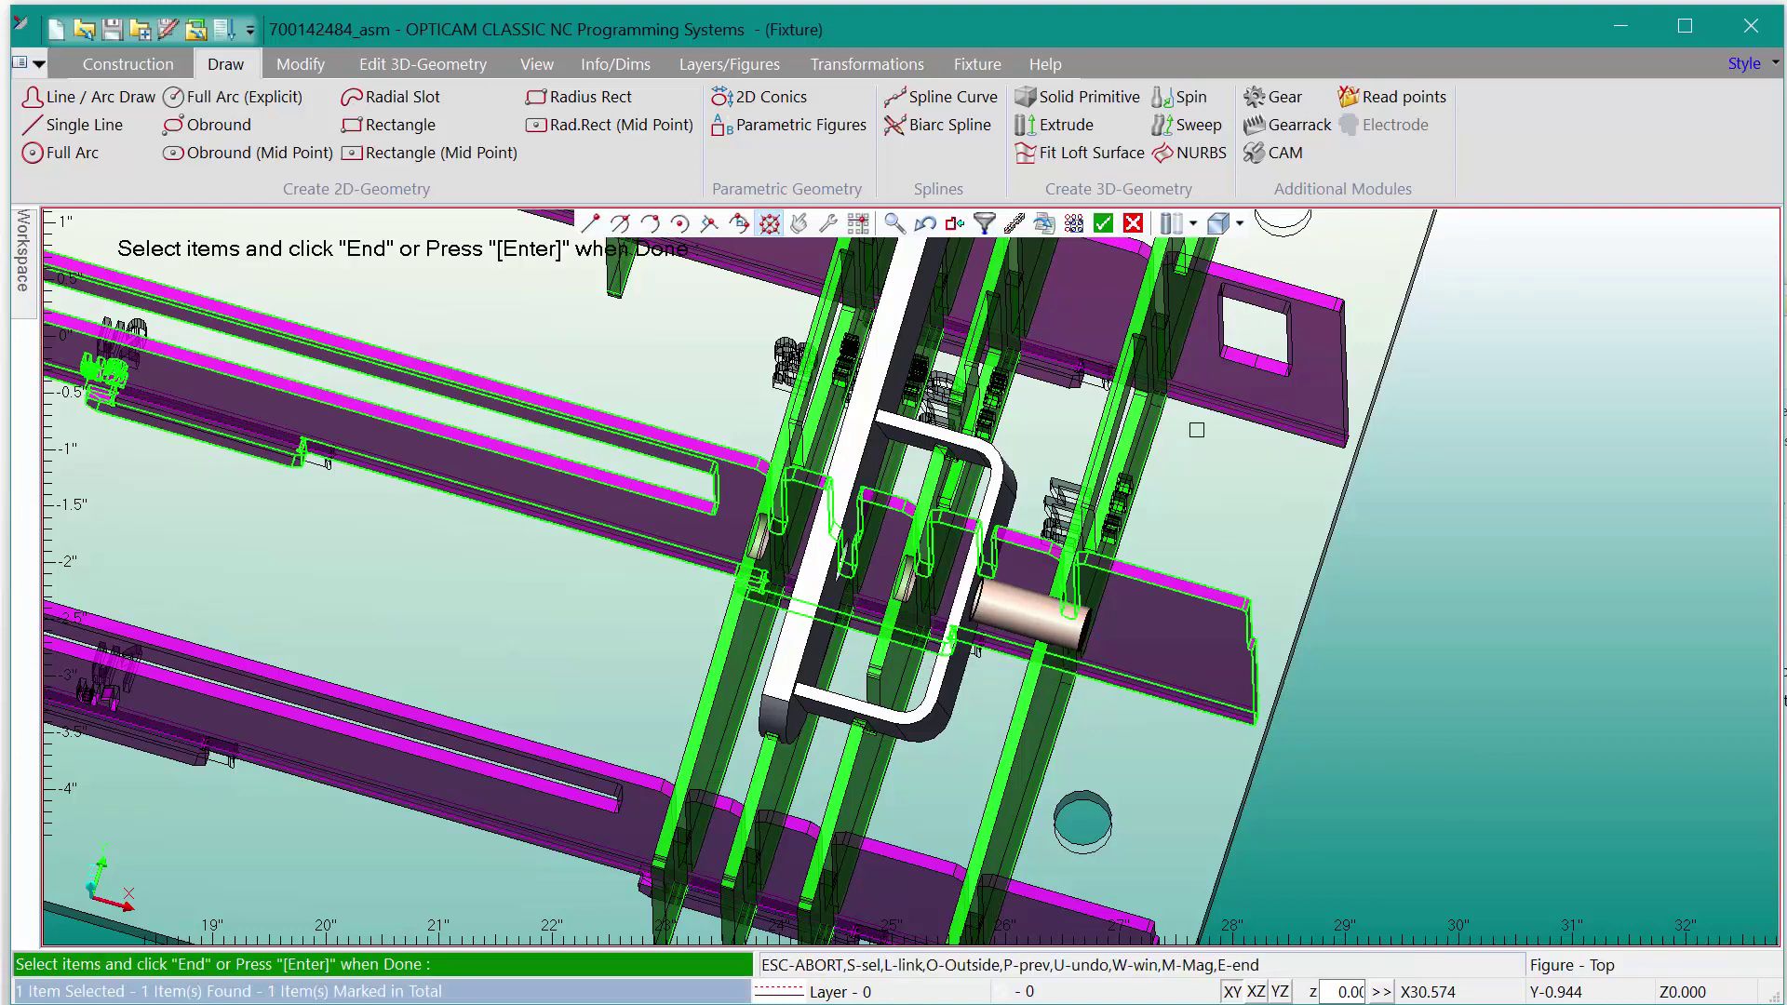
key("Return")
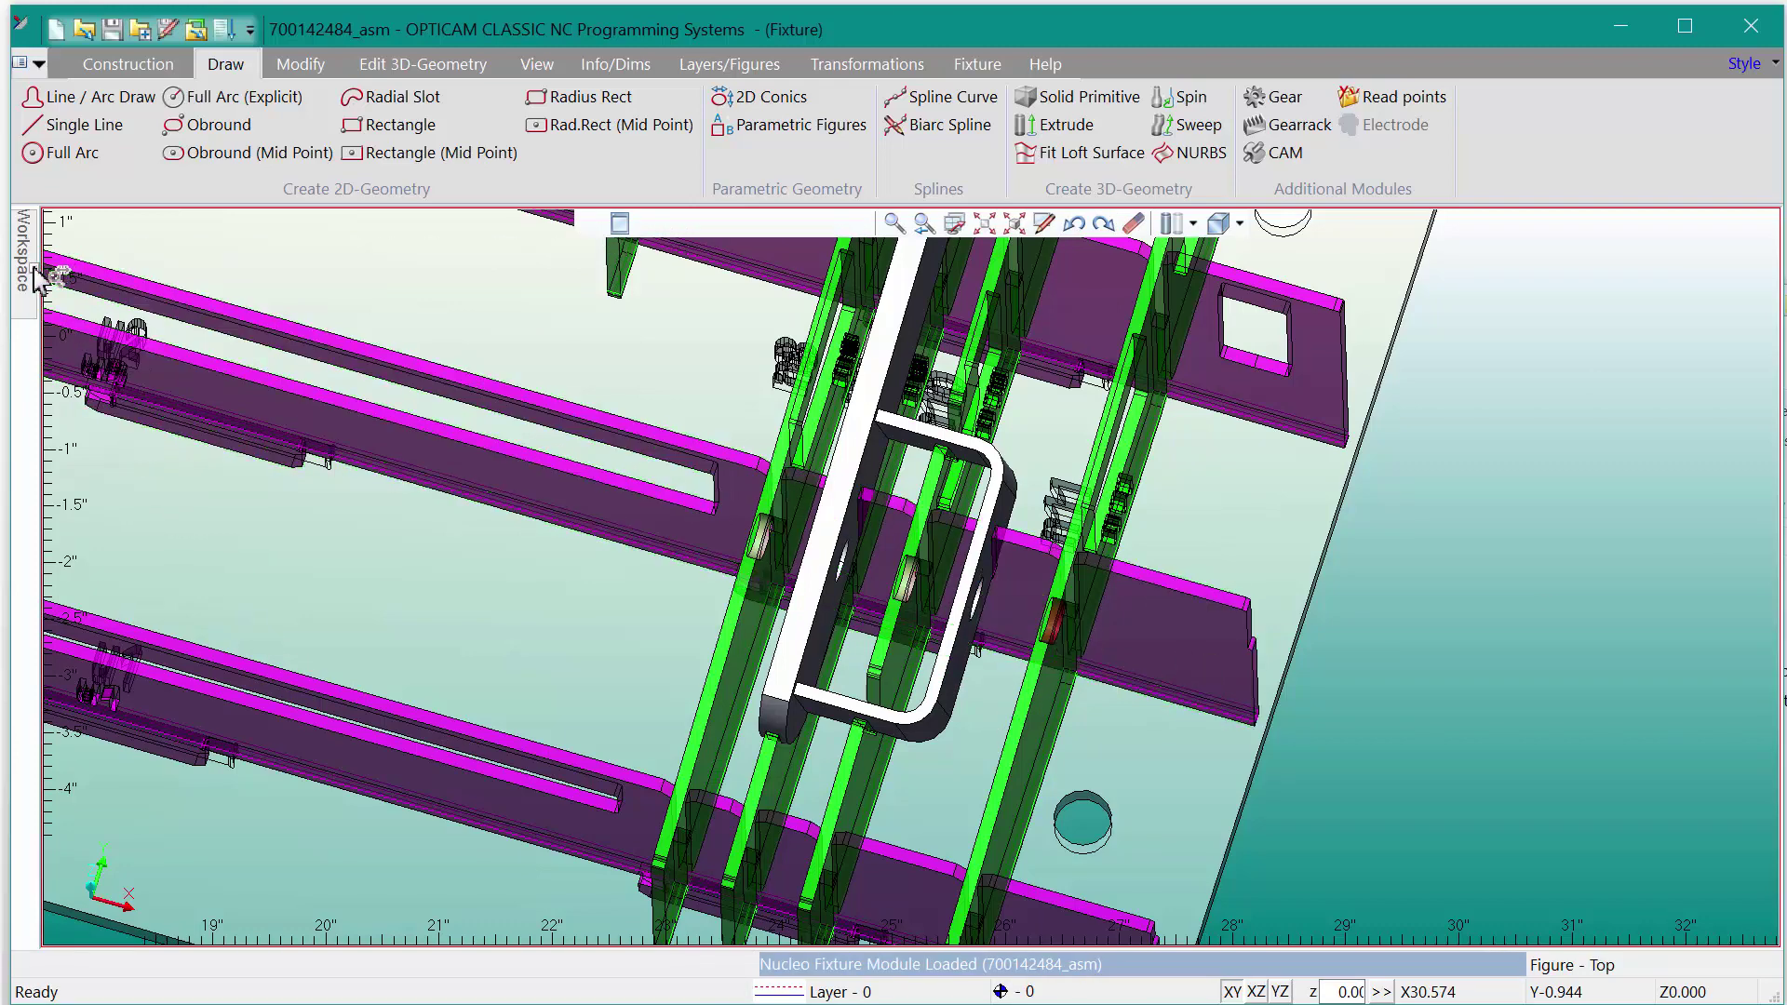
Step: Rename the hidden SOLID_001 body as Pin
mouse_move(34, 272)
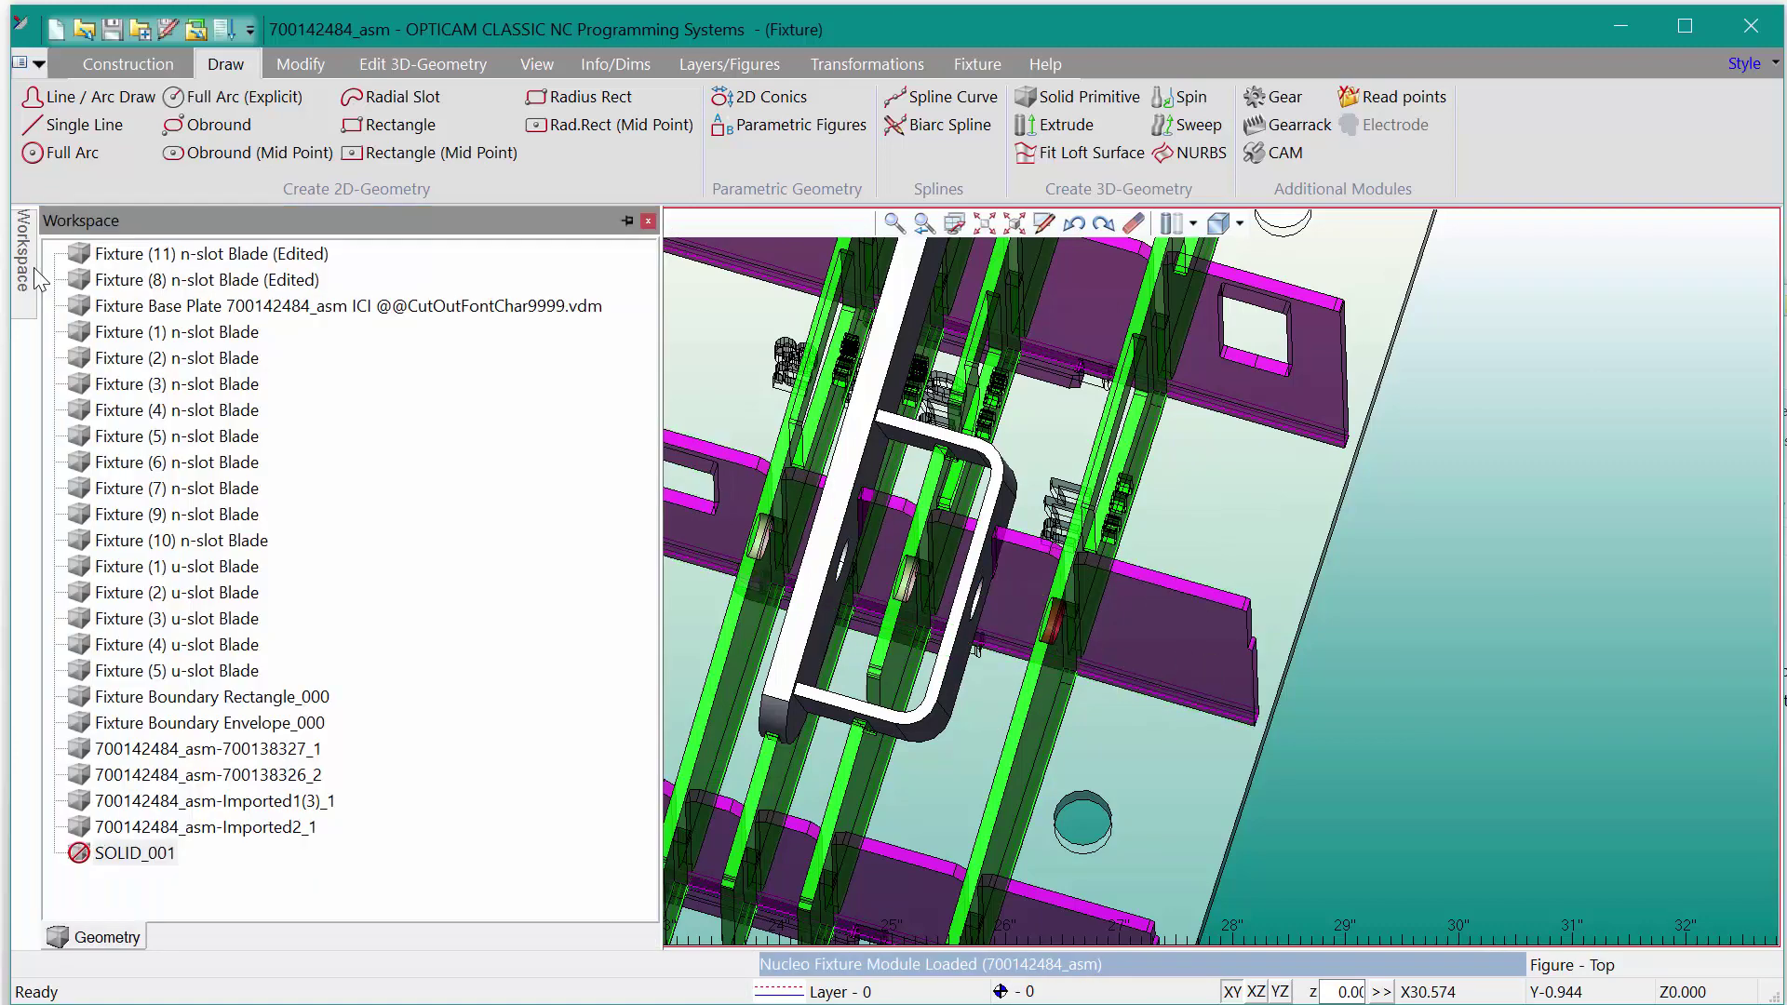
left_click(168, 850)
left_click(164, 851)
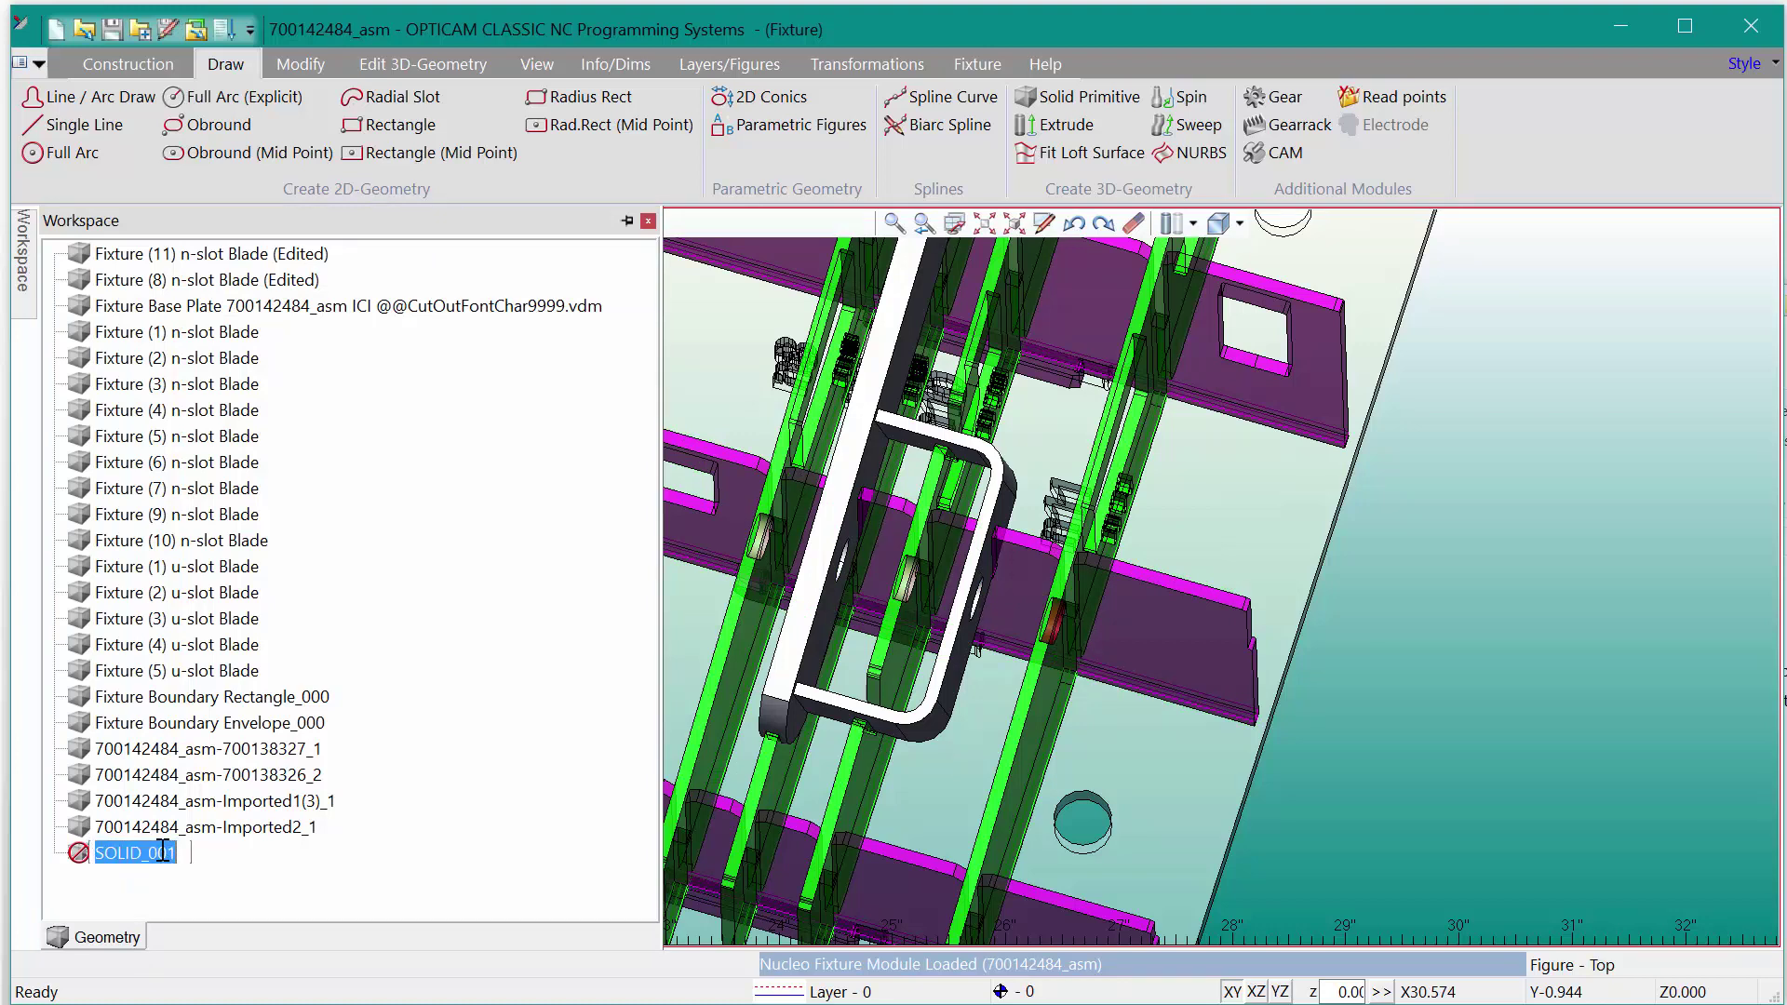
type("Pin")
key("Return")
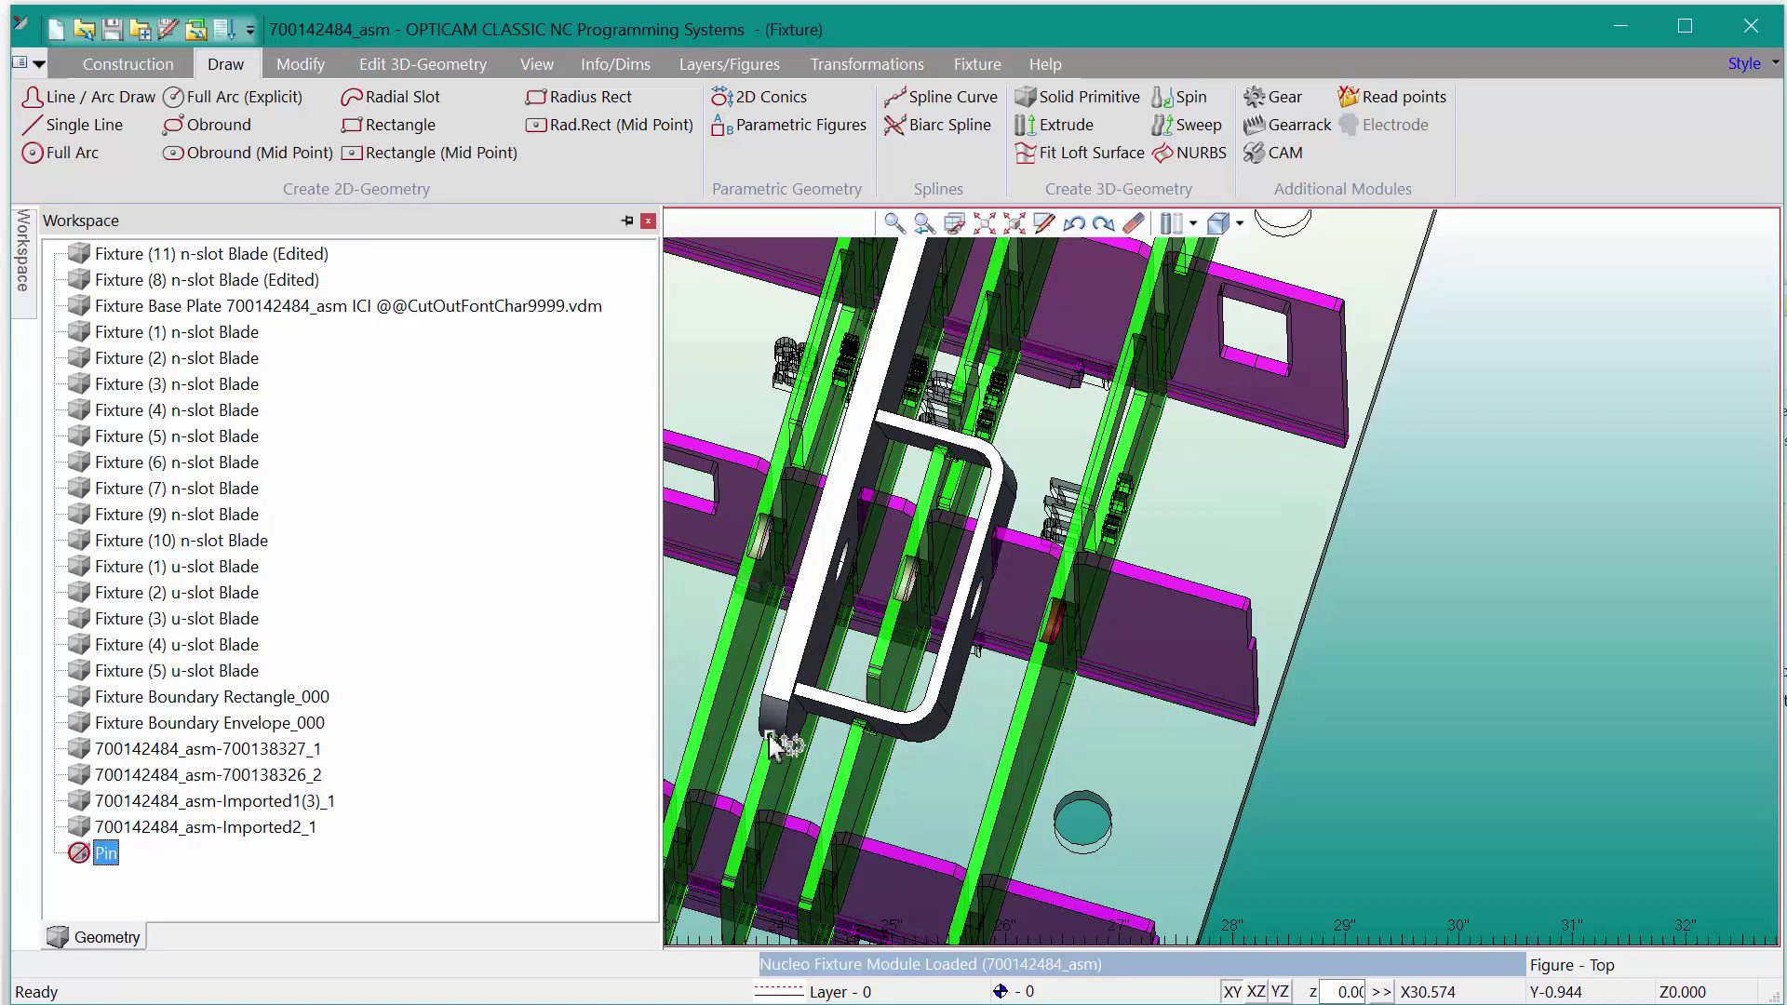
Step: Show the hidden Pin body and examine its path through the bracket and blades
right_click(97, 855)
left_click(173, 968)
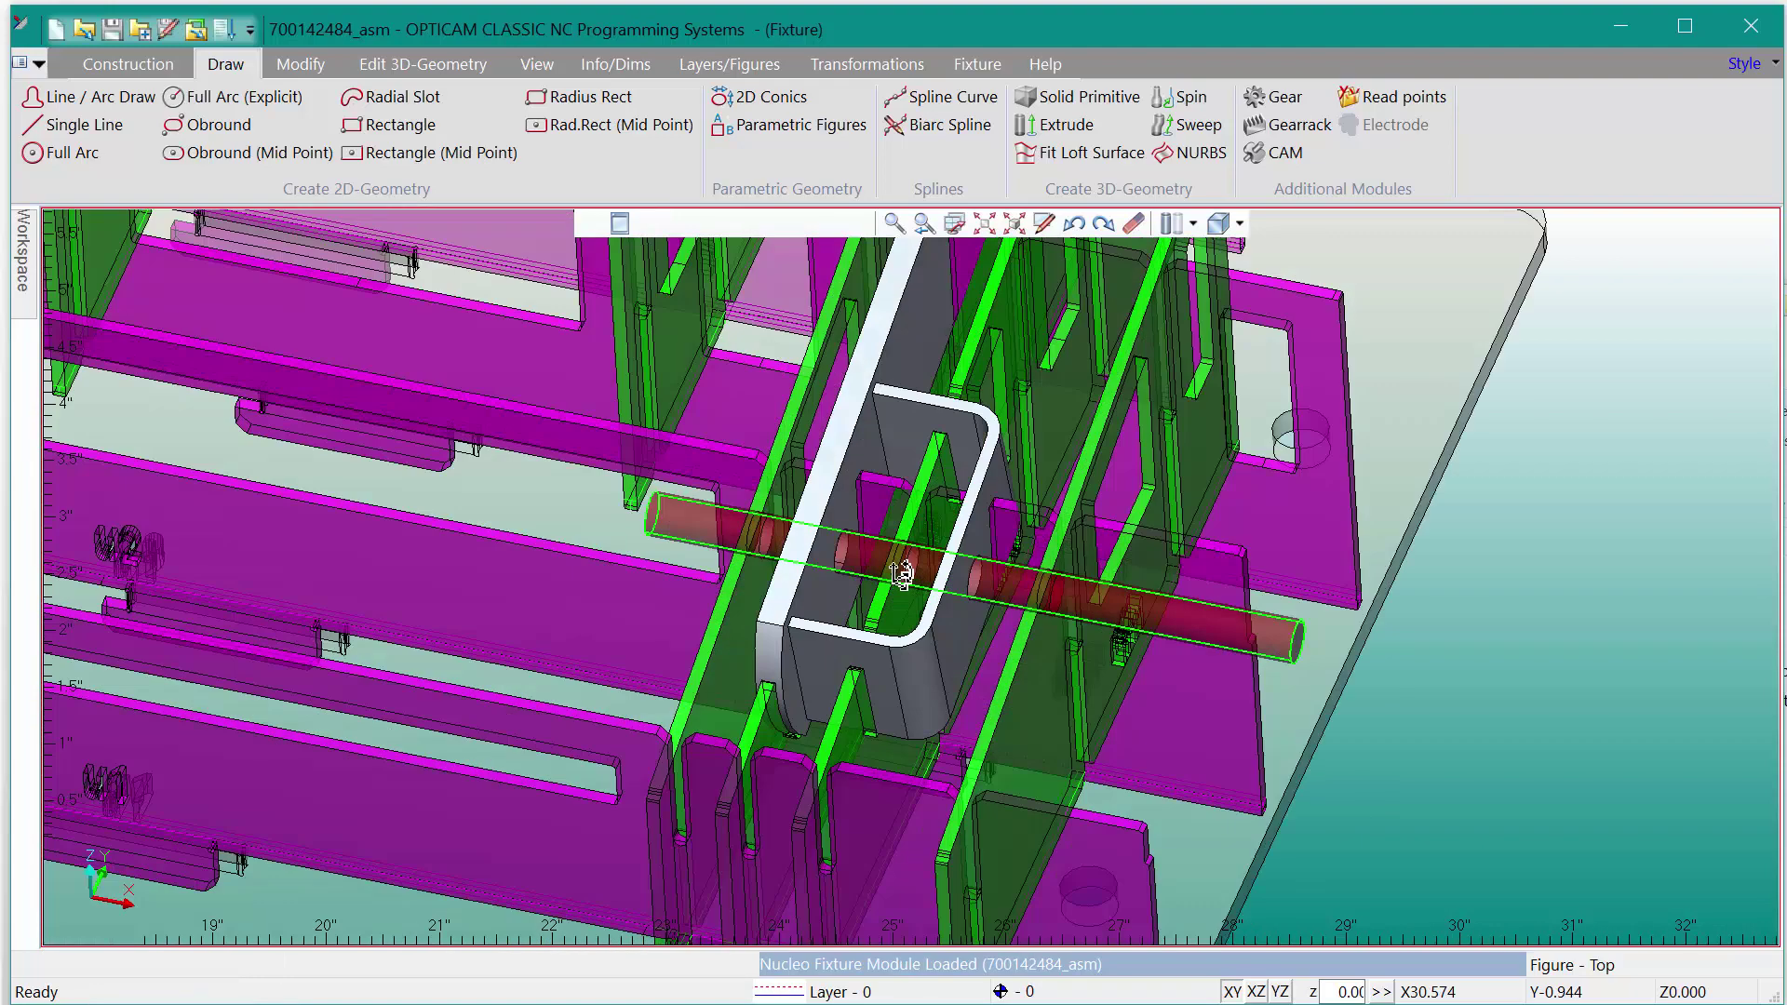
middle_click_drag(901, 575, 1248, 679)
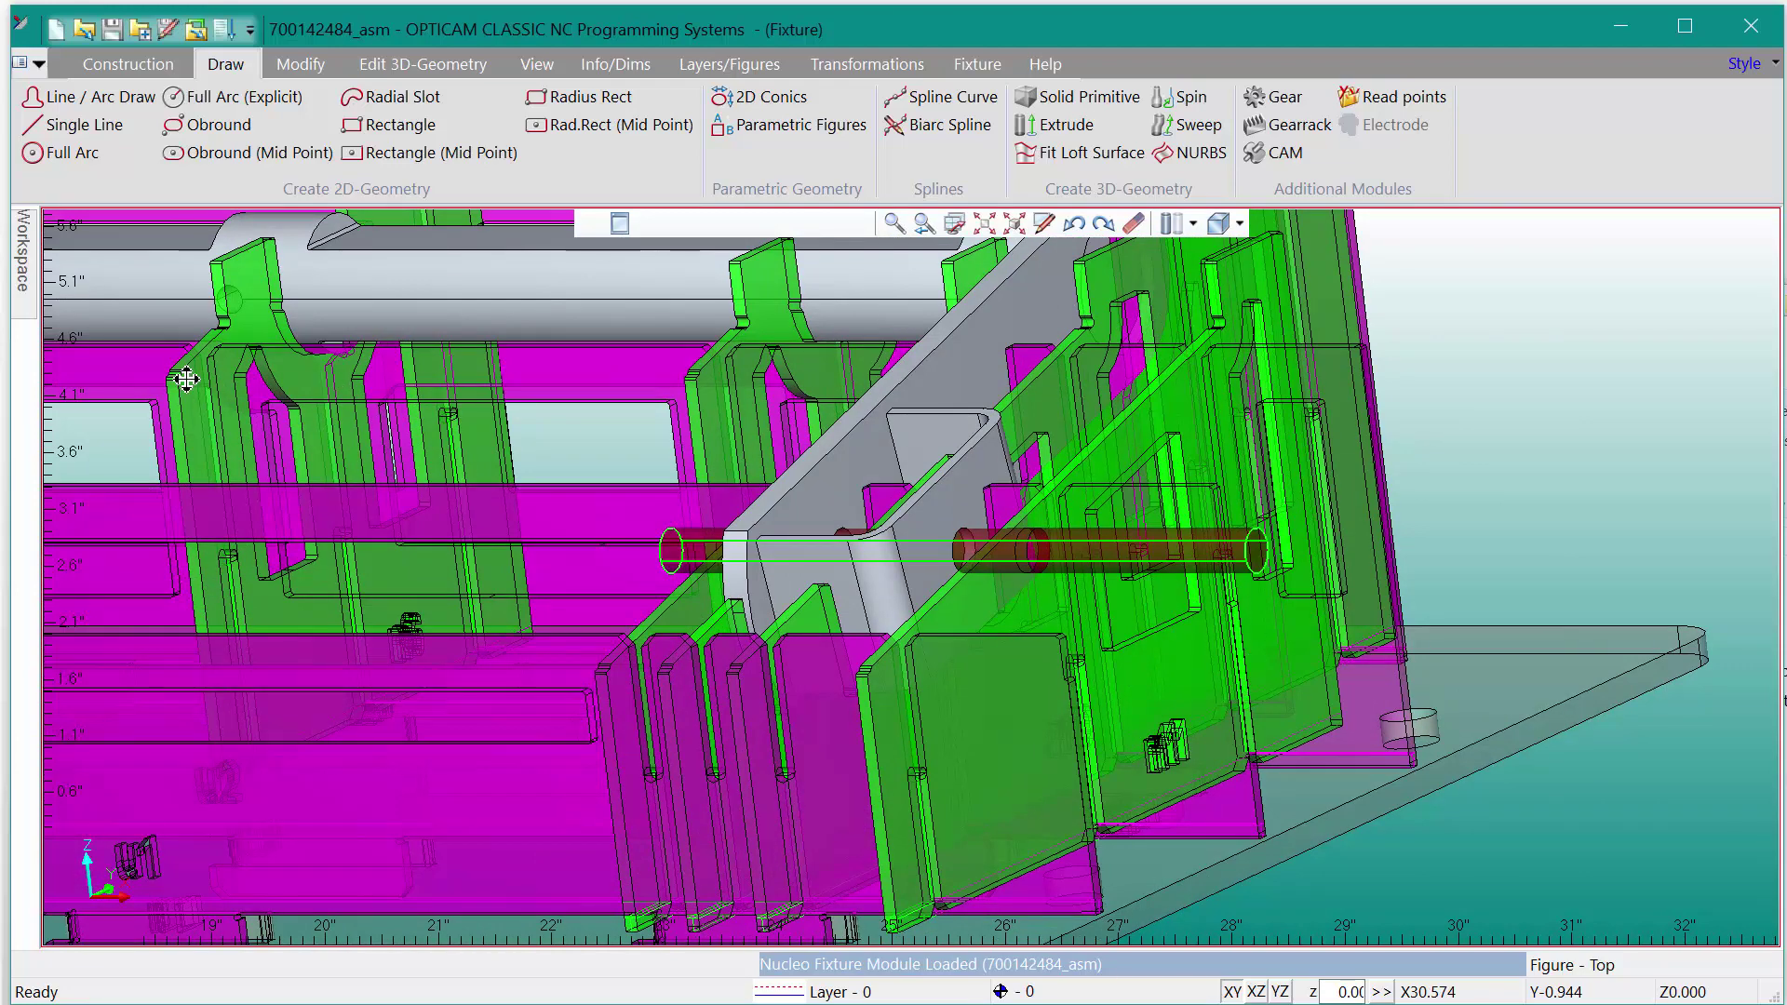
mouse_move(23, 279)
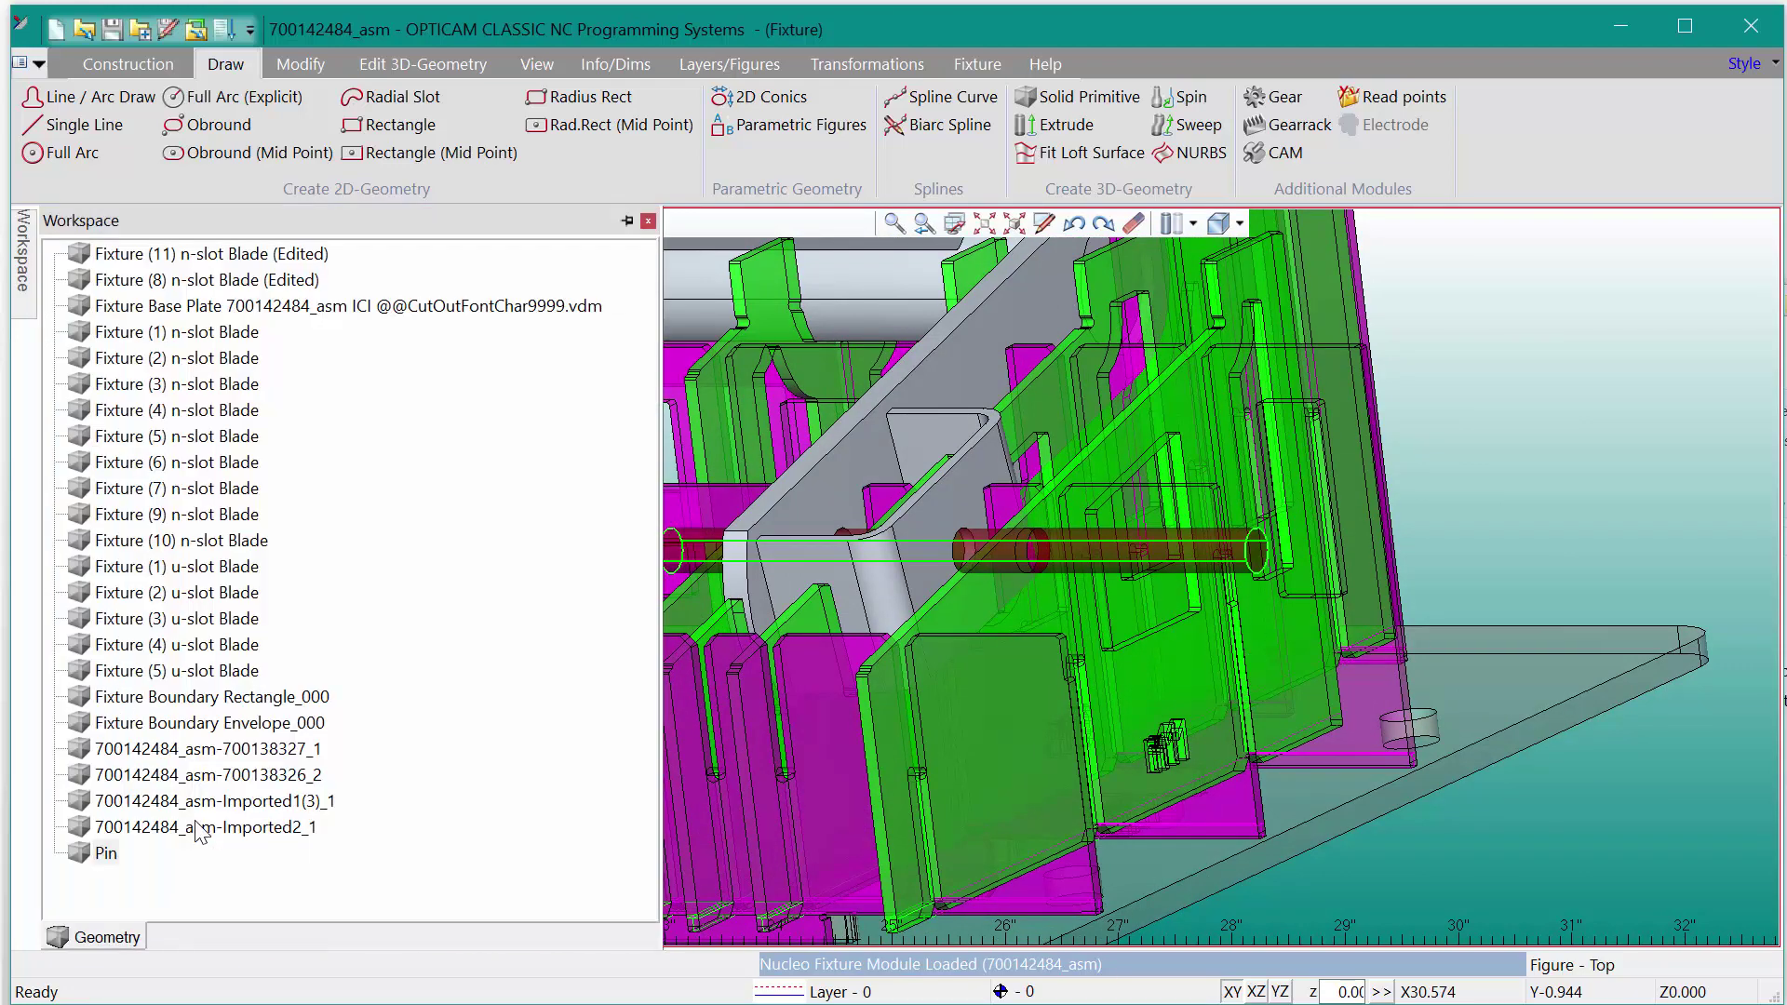